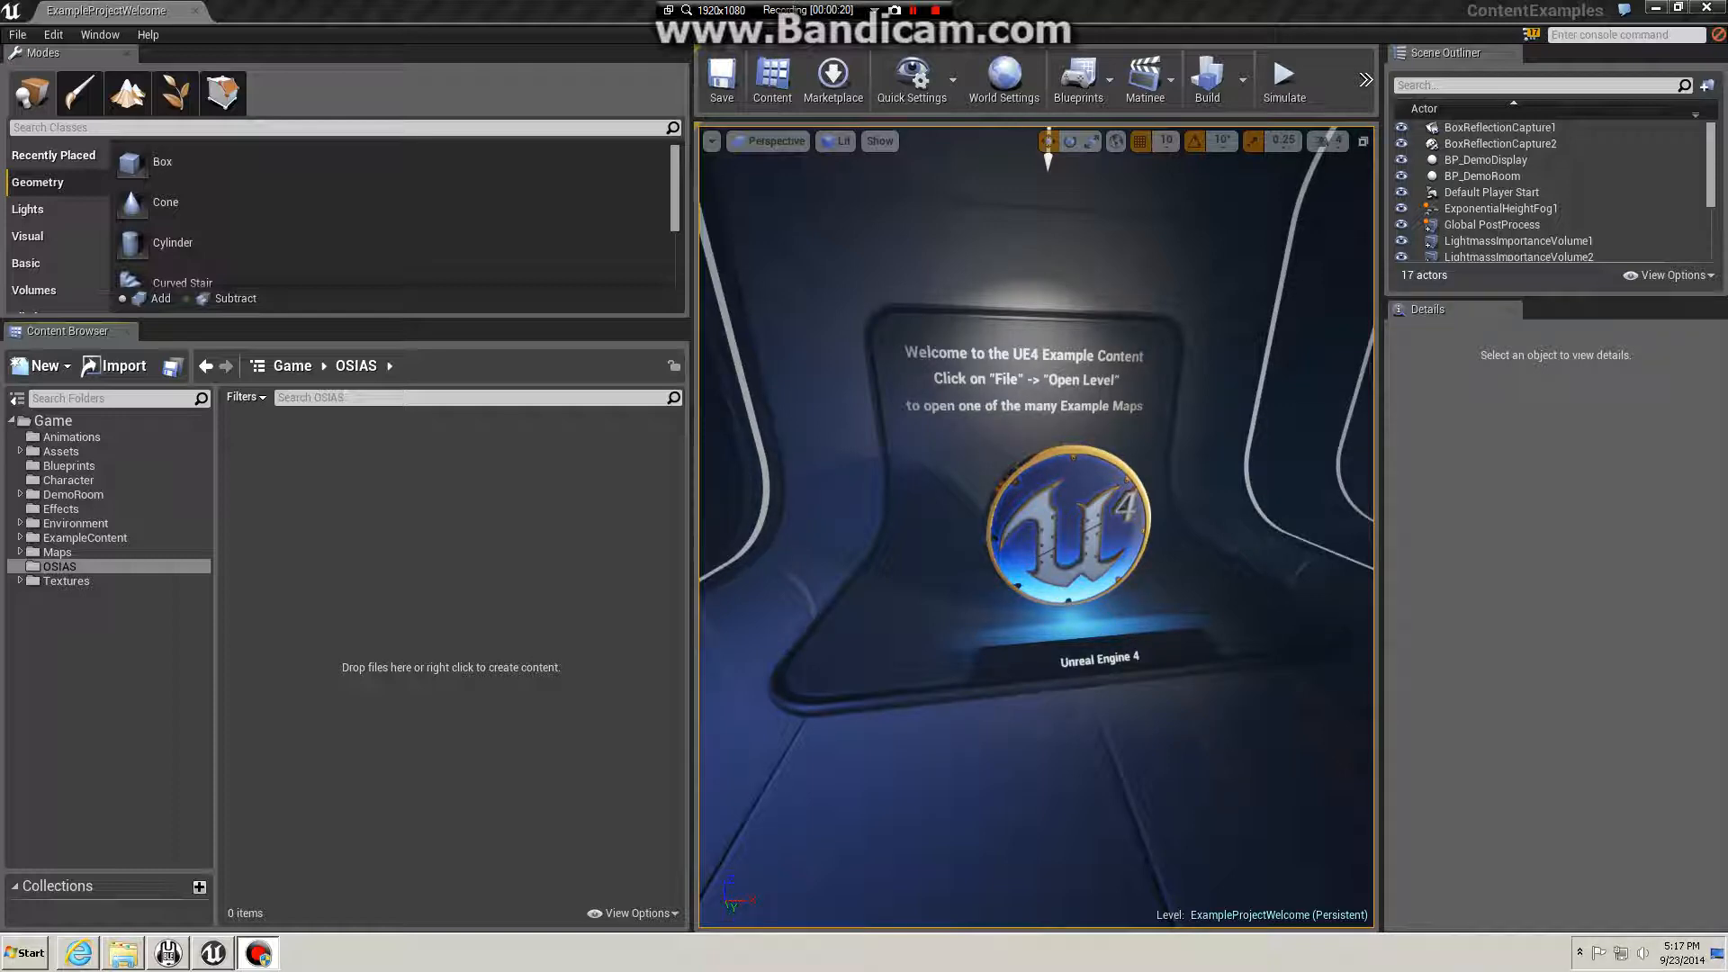
# Step: Switch to the Example Materials folder and examine its Pray and Test files and the contents of New folder
pyautogui.hotkey('alt', 'Tab')
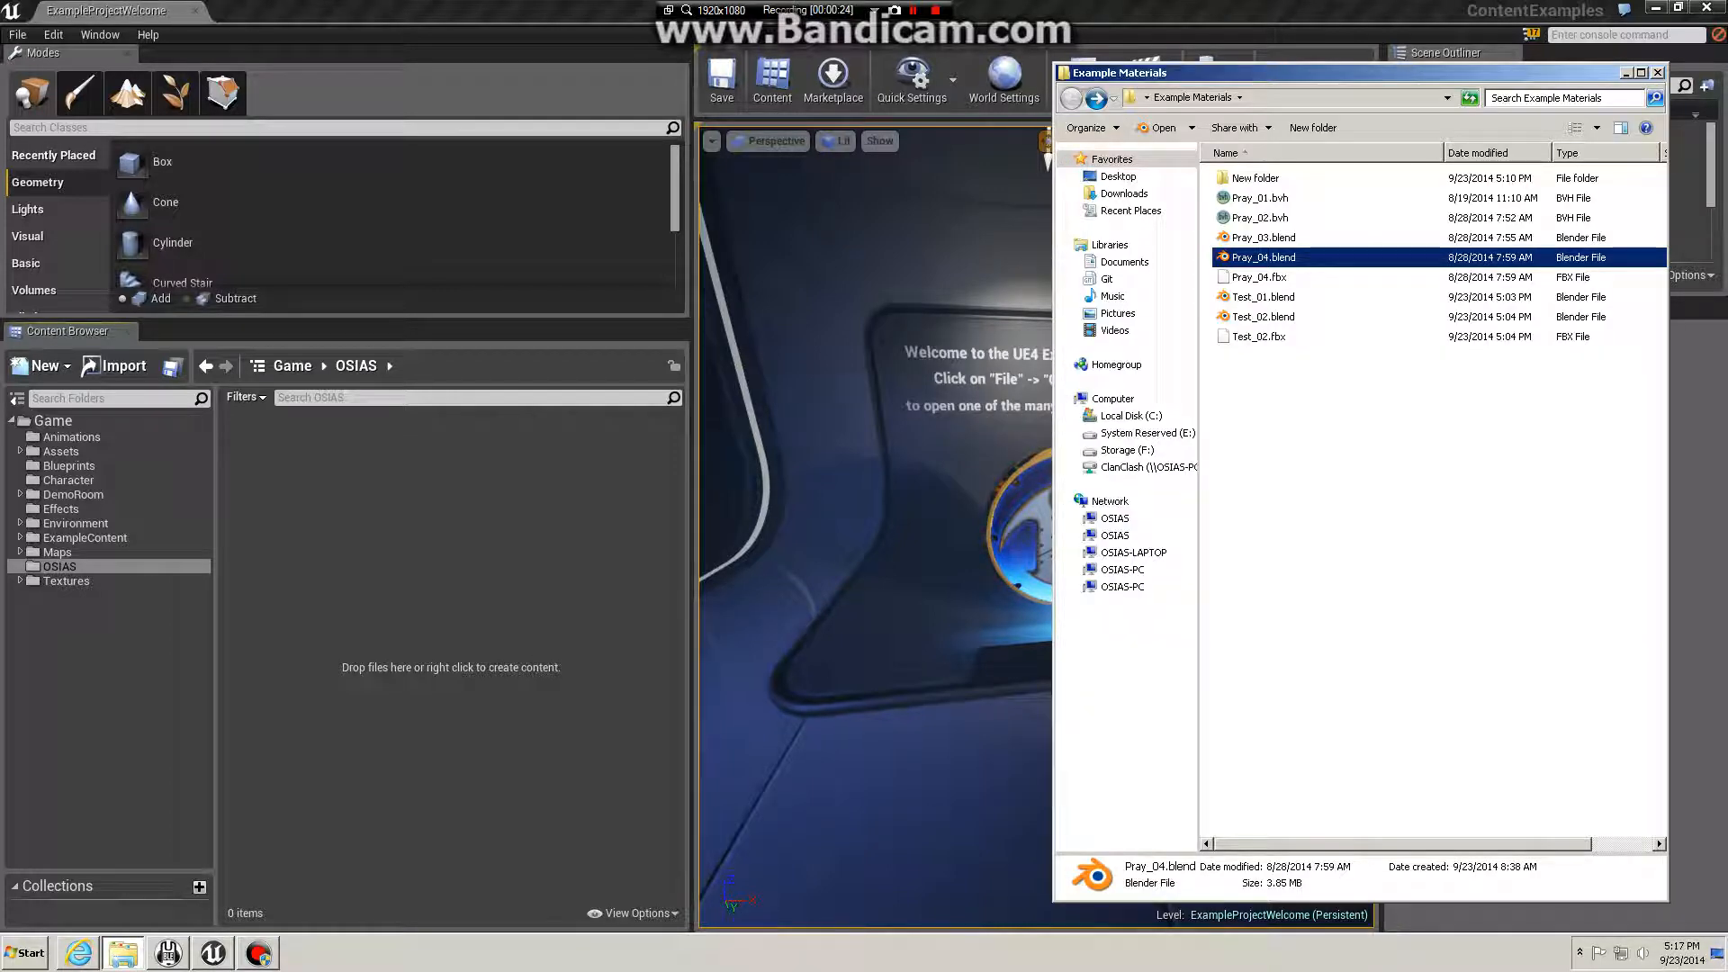
pyautogui.click(1403, 503)
pyautogui.click(1319, 257)
pyautogui.click(1320, 424)
pyautogui.moveTo(1350, 281); pyautogui.dragTo(1223, 198)
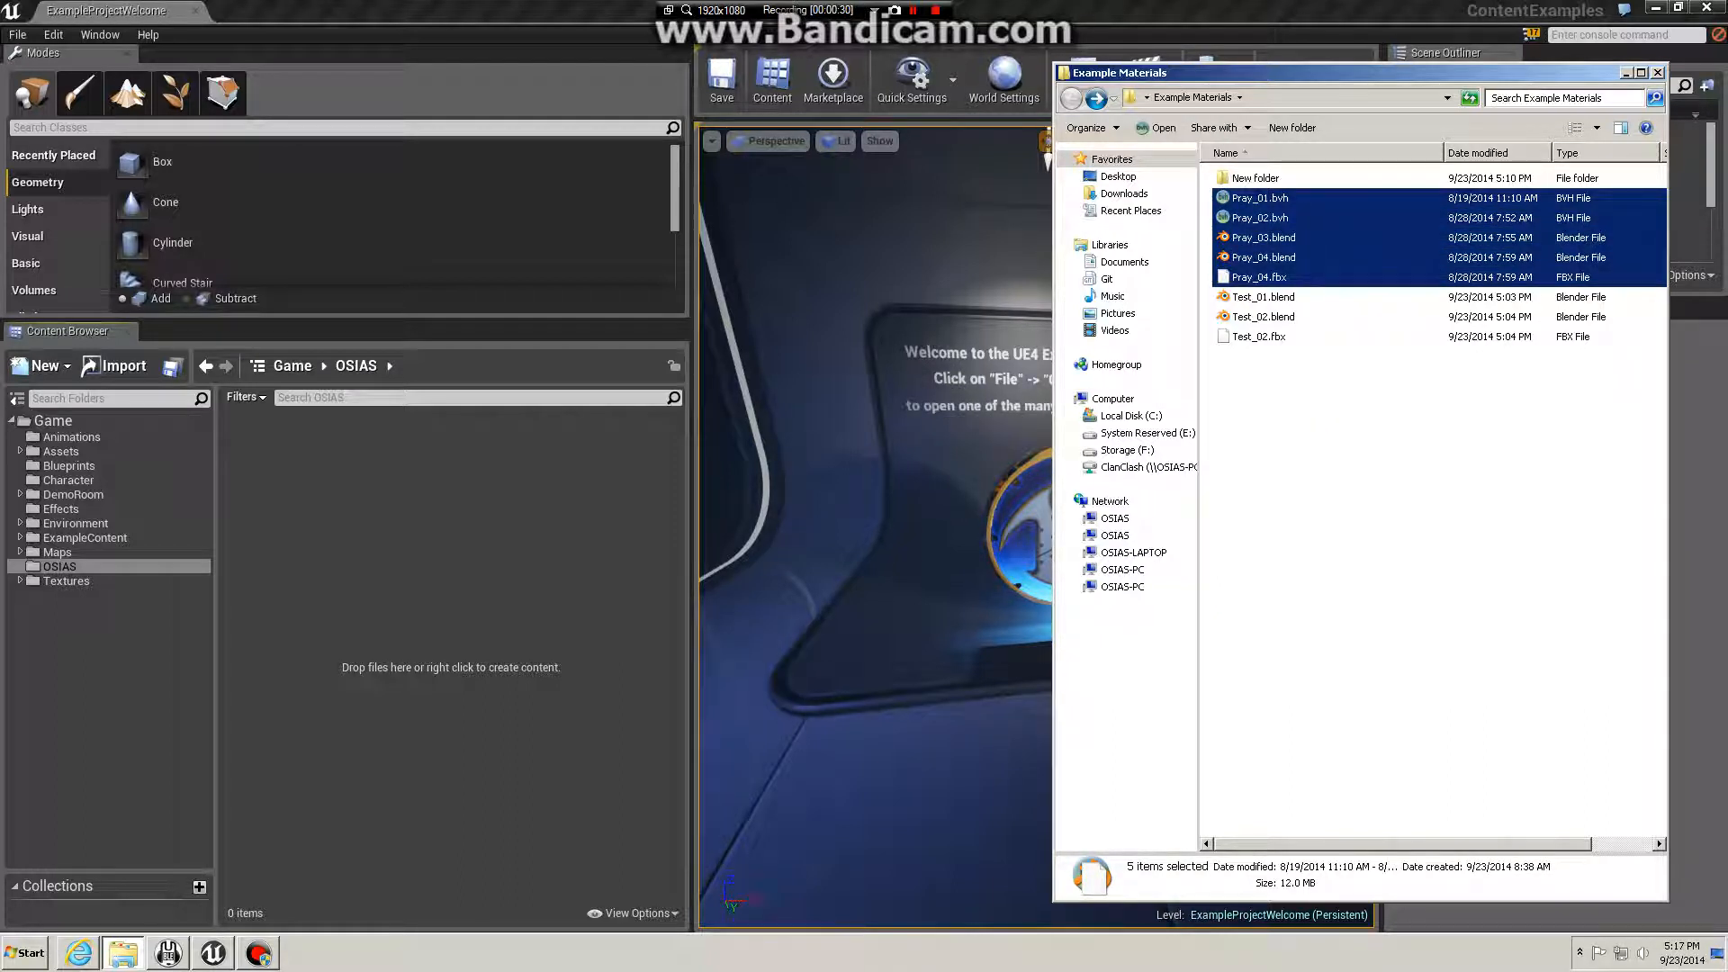
pyautogui.click(1277, 297)
pyautogui.click(1319, 424)
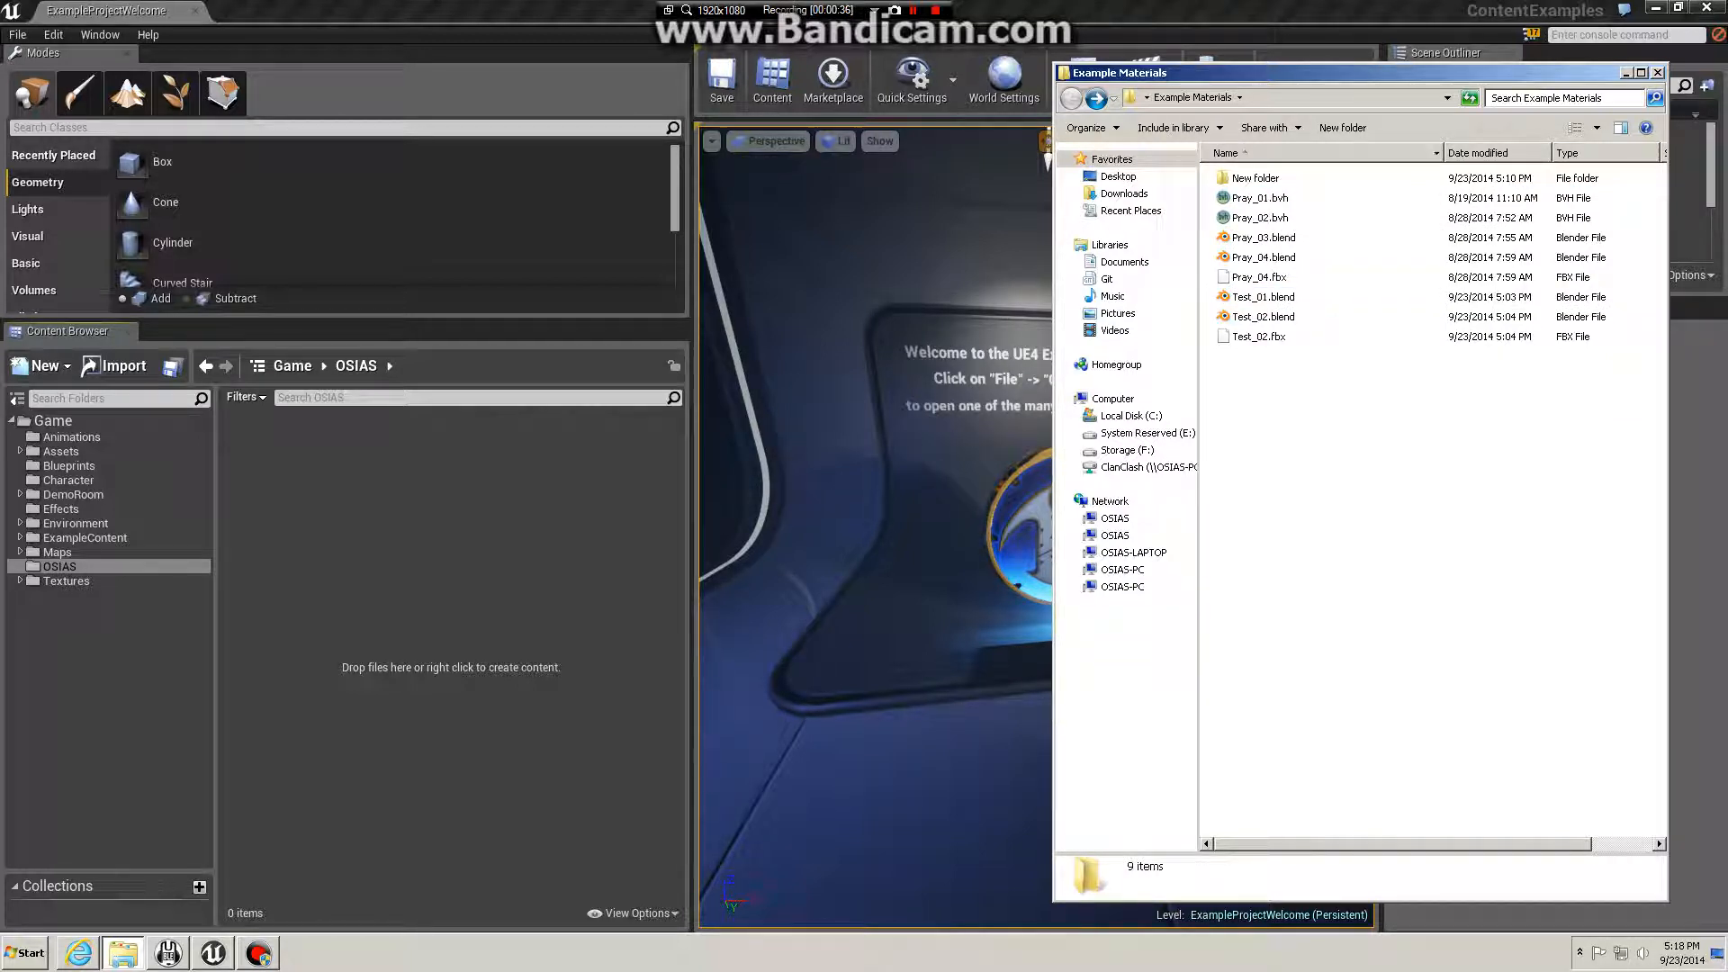
pyautogui.moveTo(1344, 367); pyautogui.dragTo(1242, 308)
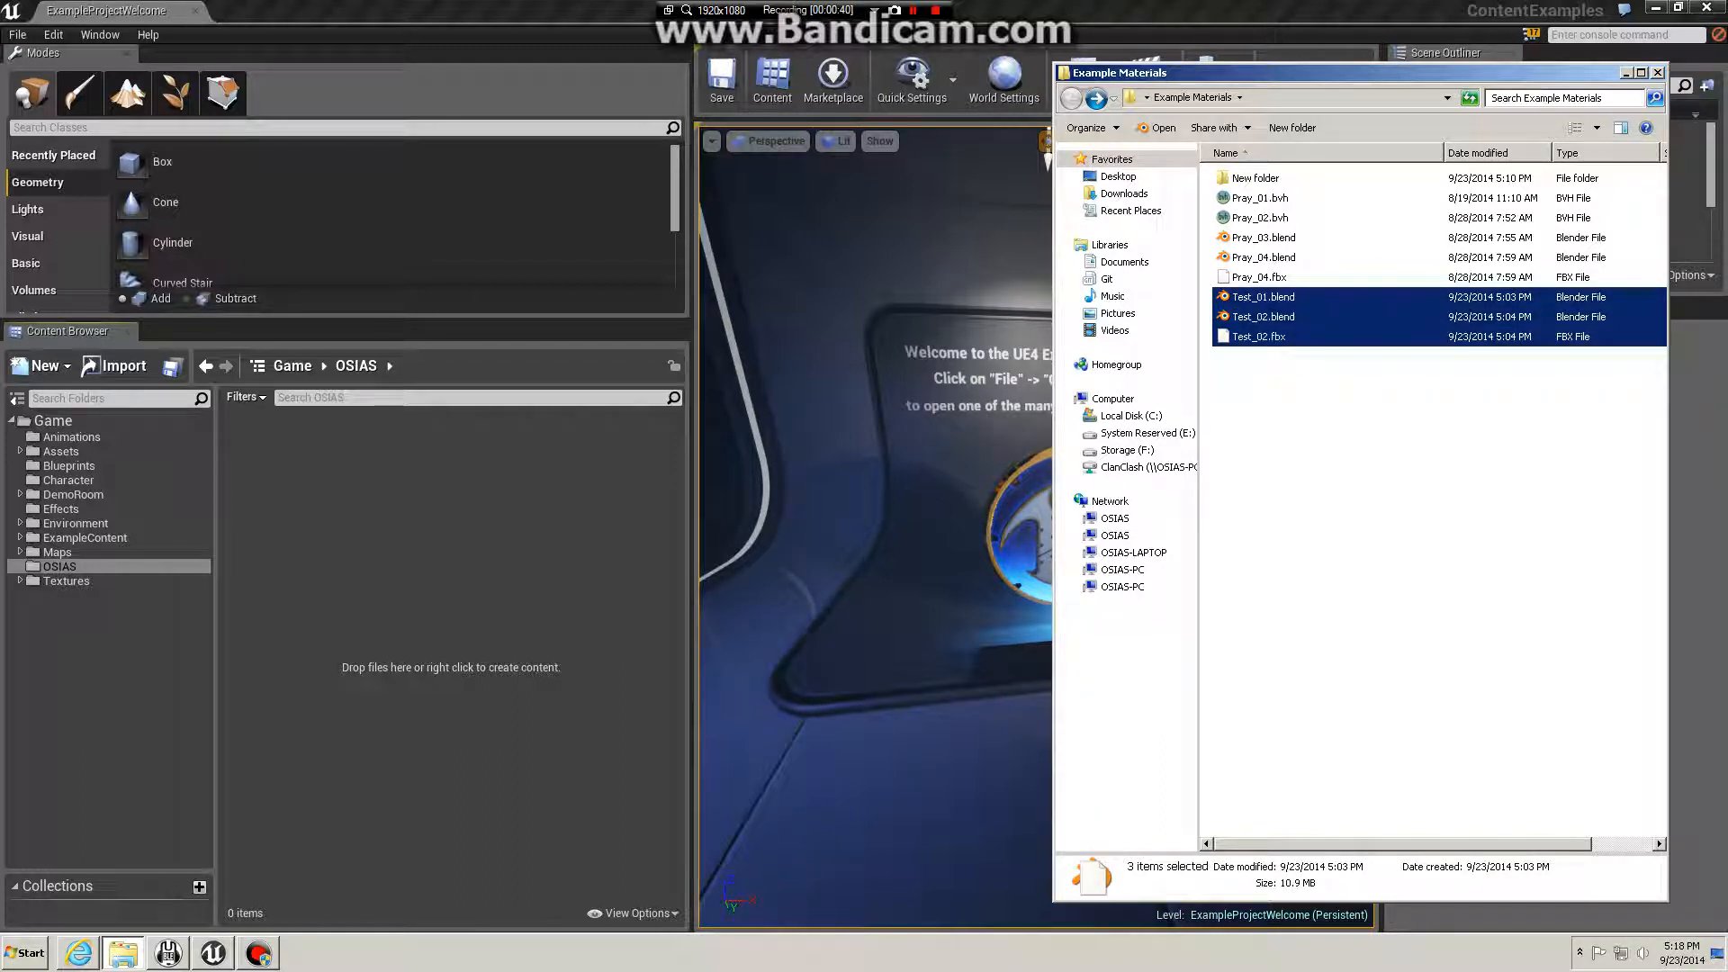
pyautogui.click(1321, 415)
pyautogui.click(1265, 258)
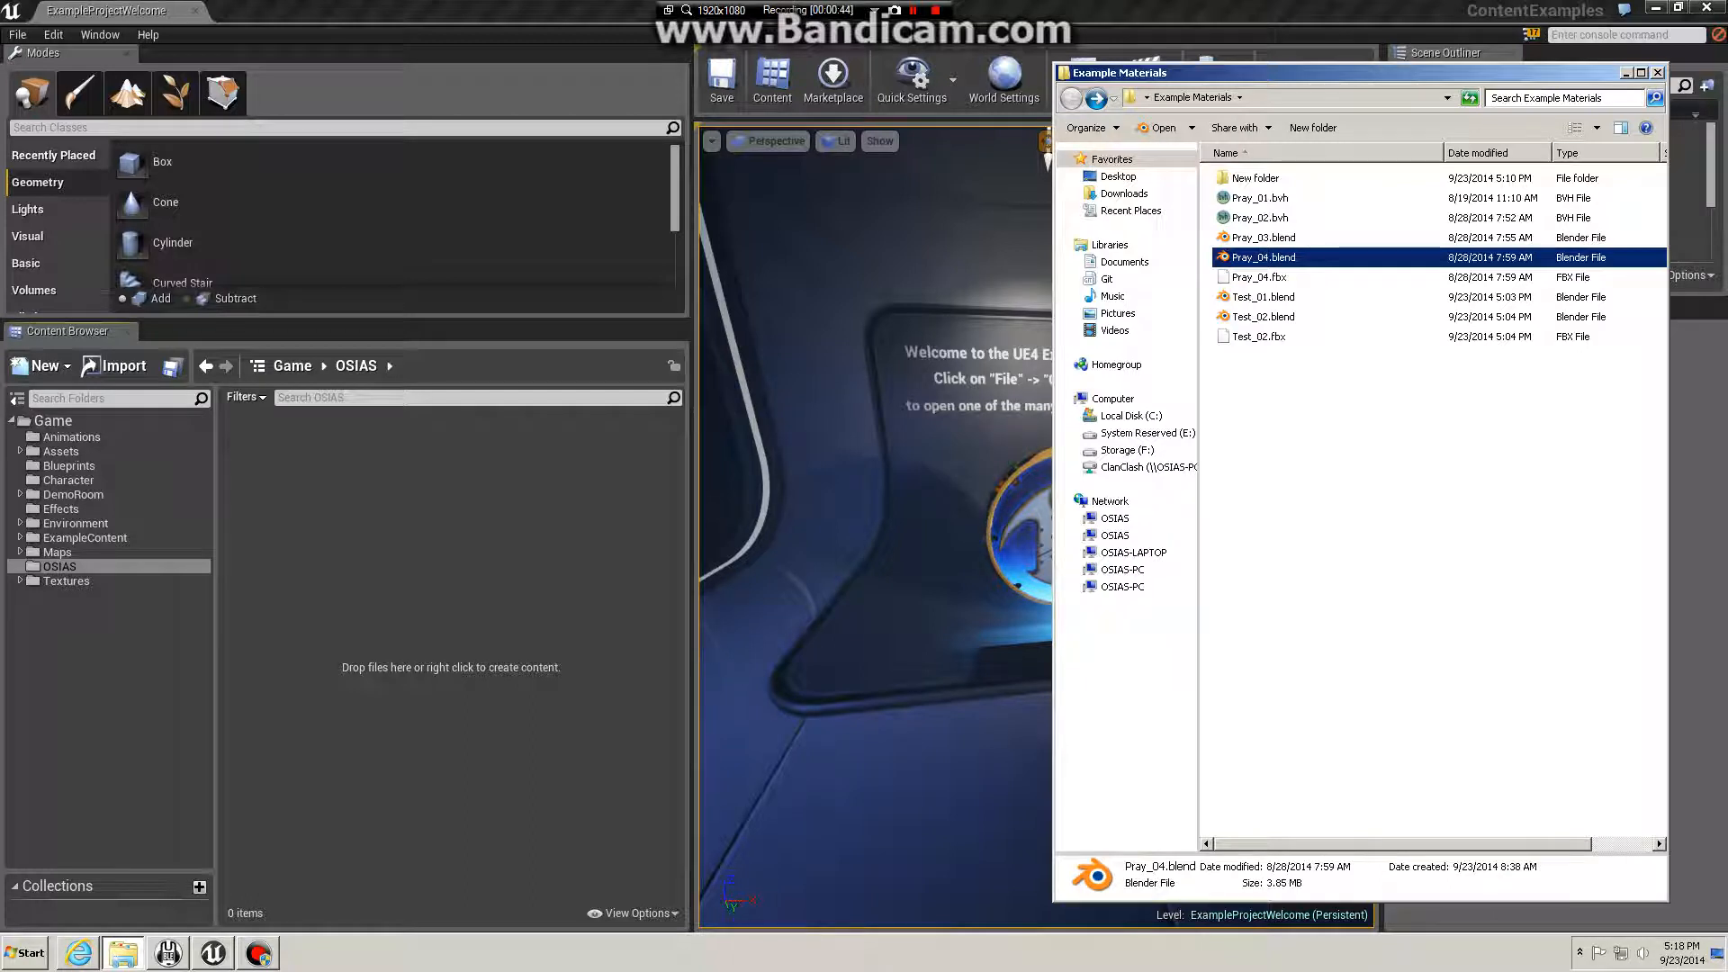
pyautogui.click(1321, 416)
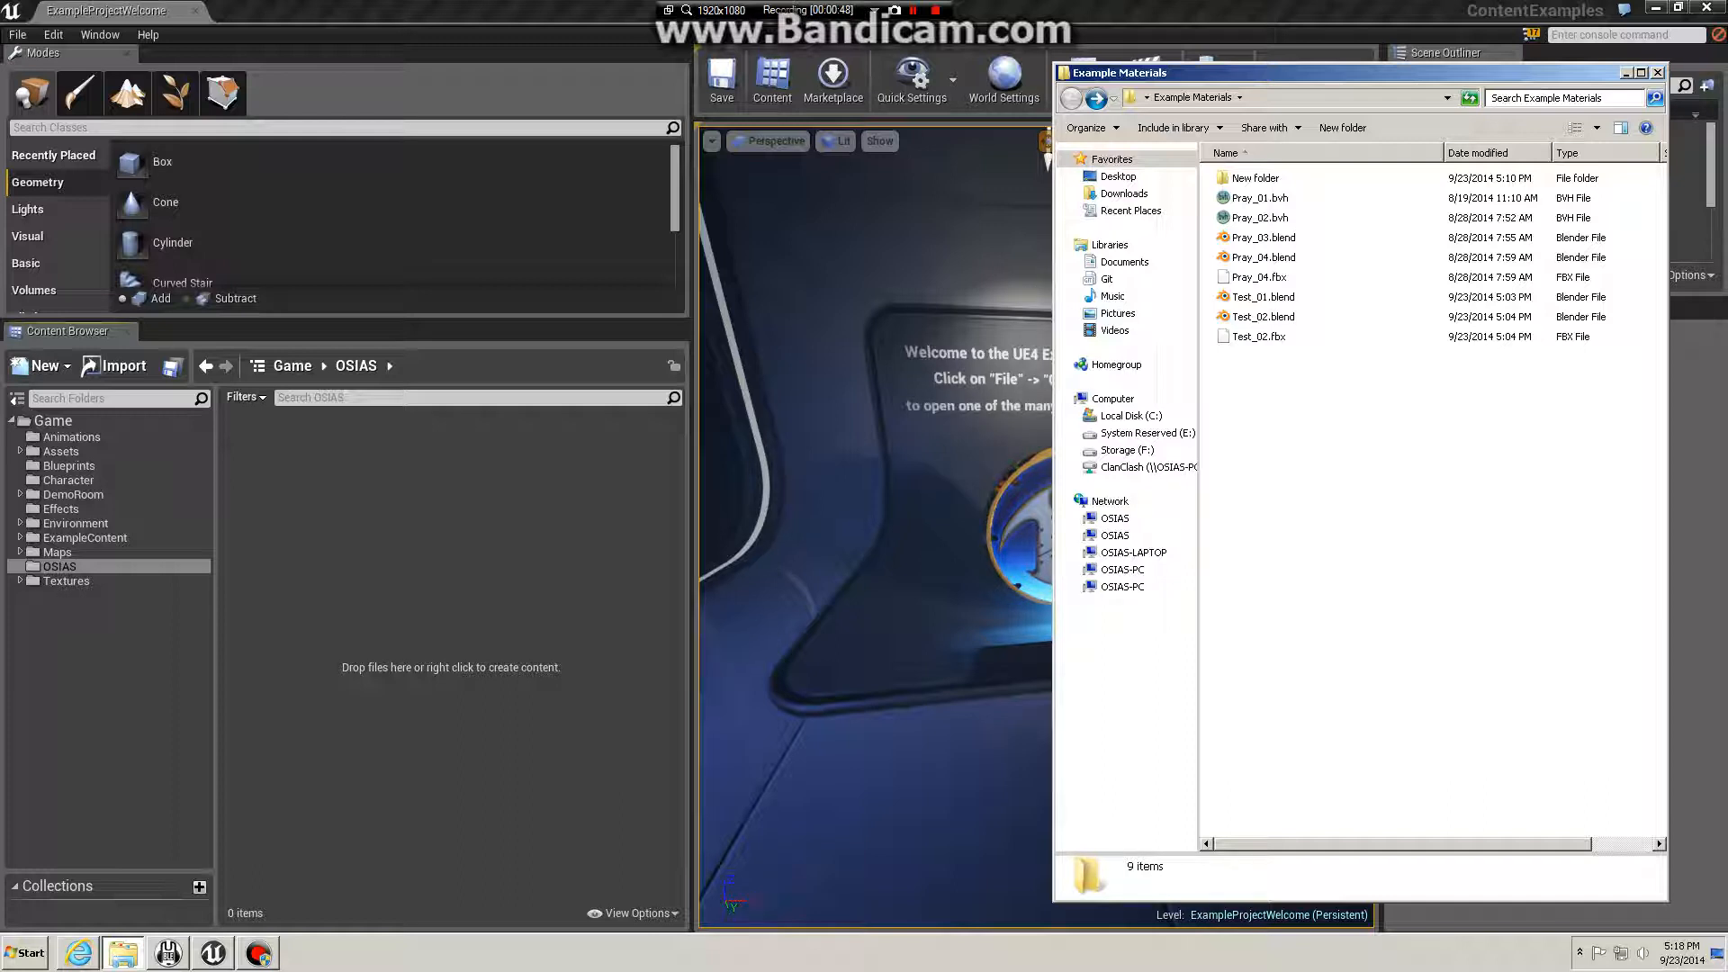
pyautogui.doubleClick(1255, 179)
pyautogui.click(1071, 98)
# Step: Open Pray_04.blend in Blender, play its animation to view the character's motion, and close Blender
pyautogui.doubleClick(1263, 258)
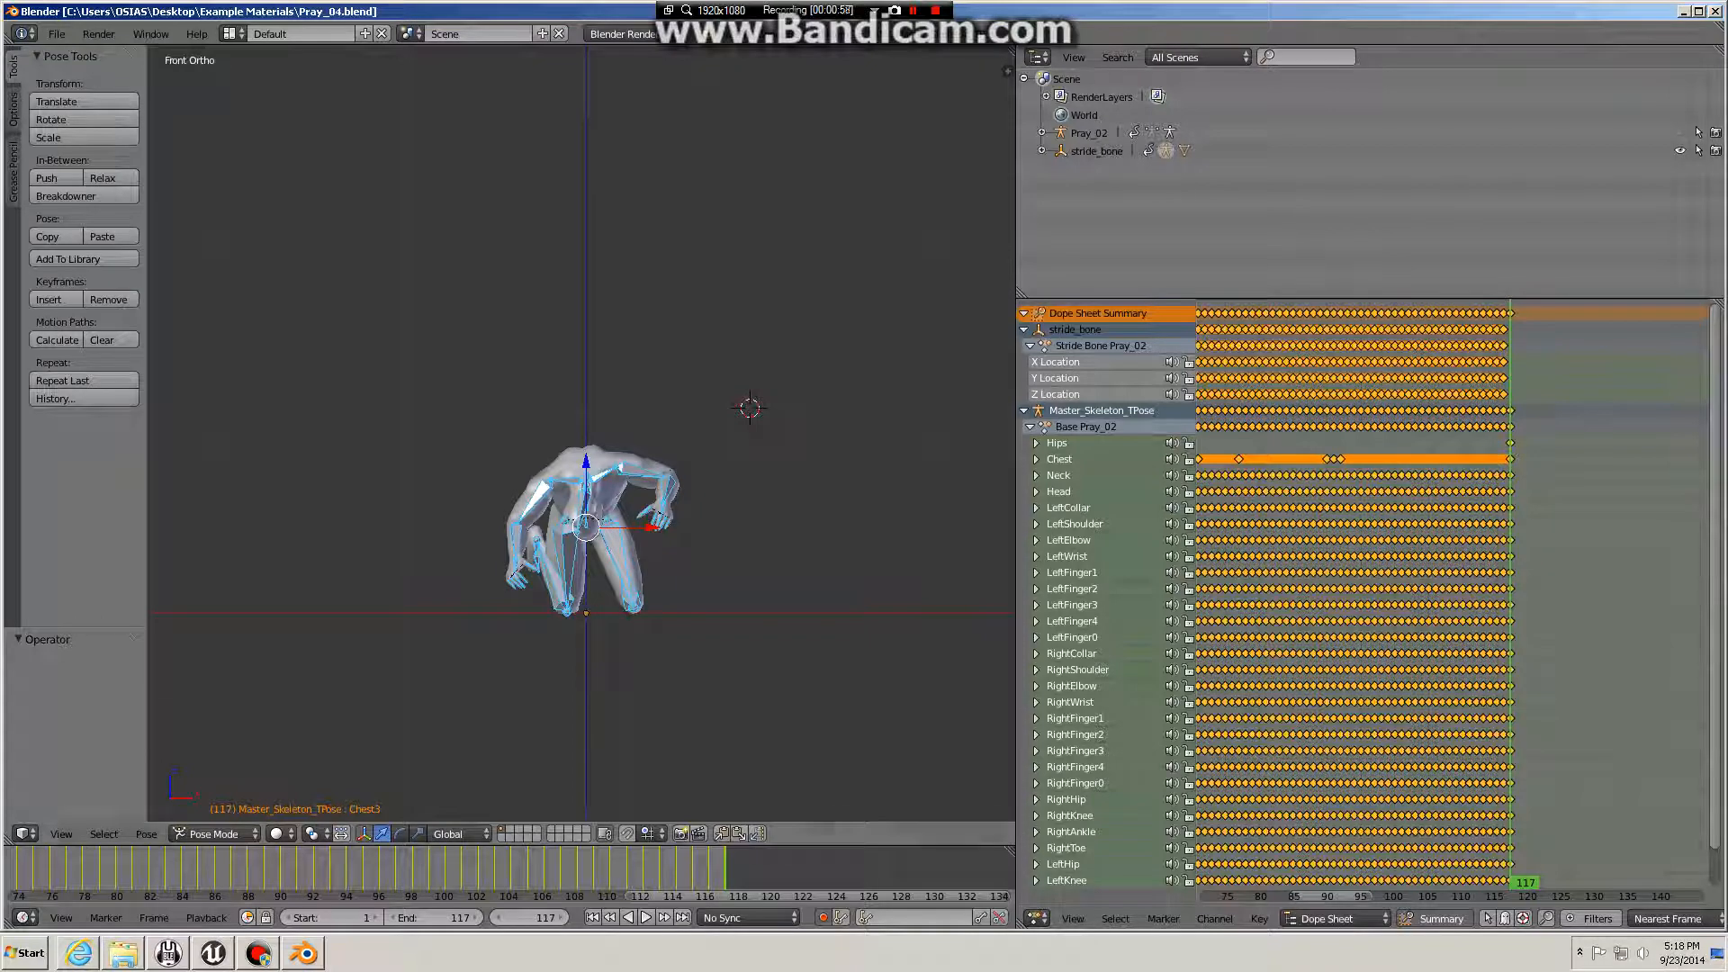
pyautogui.click(646, 917)
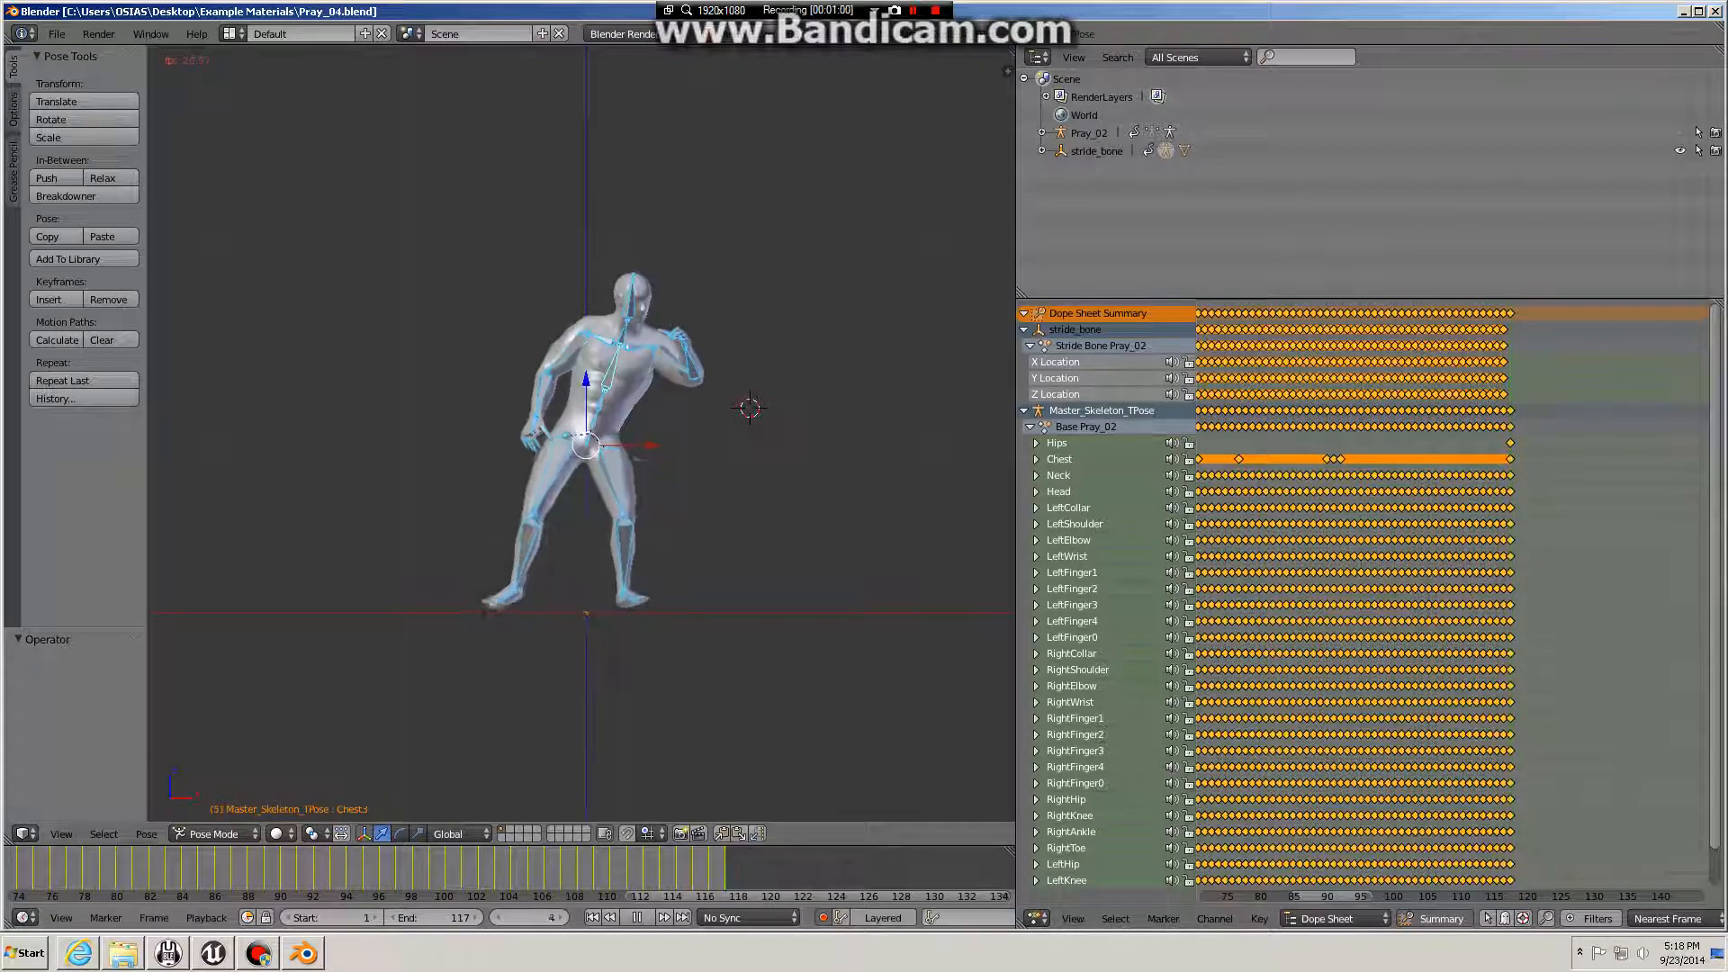
pyautogui.moveTo(629, 630); pyautogui.dragTo(791, 630, button='middle')
pyautogui.press('KP_1')
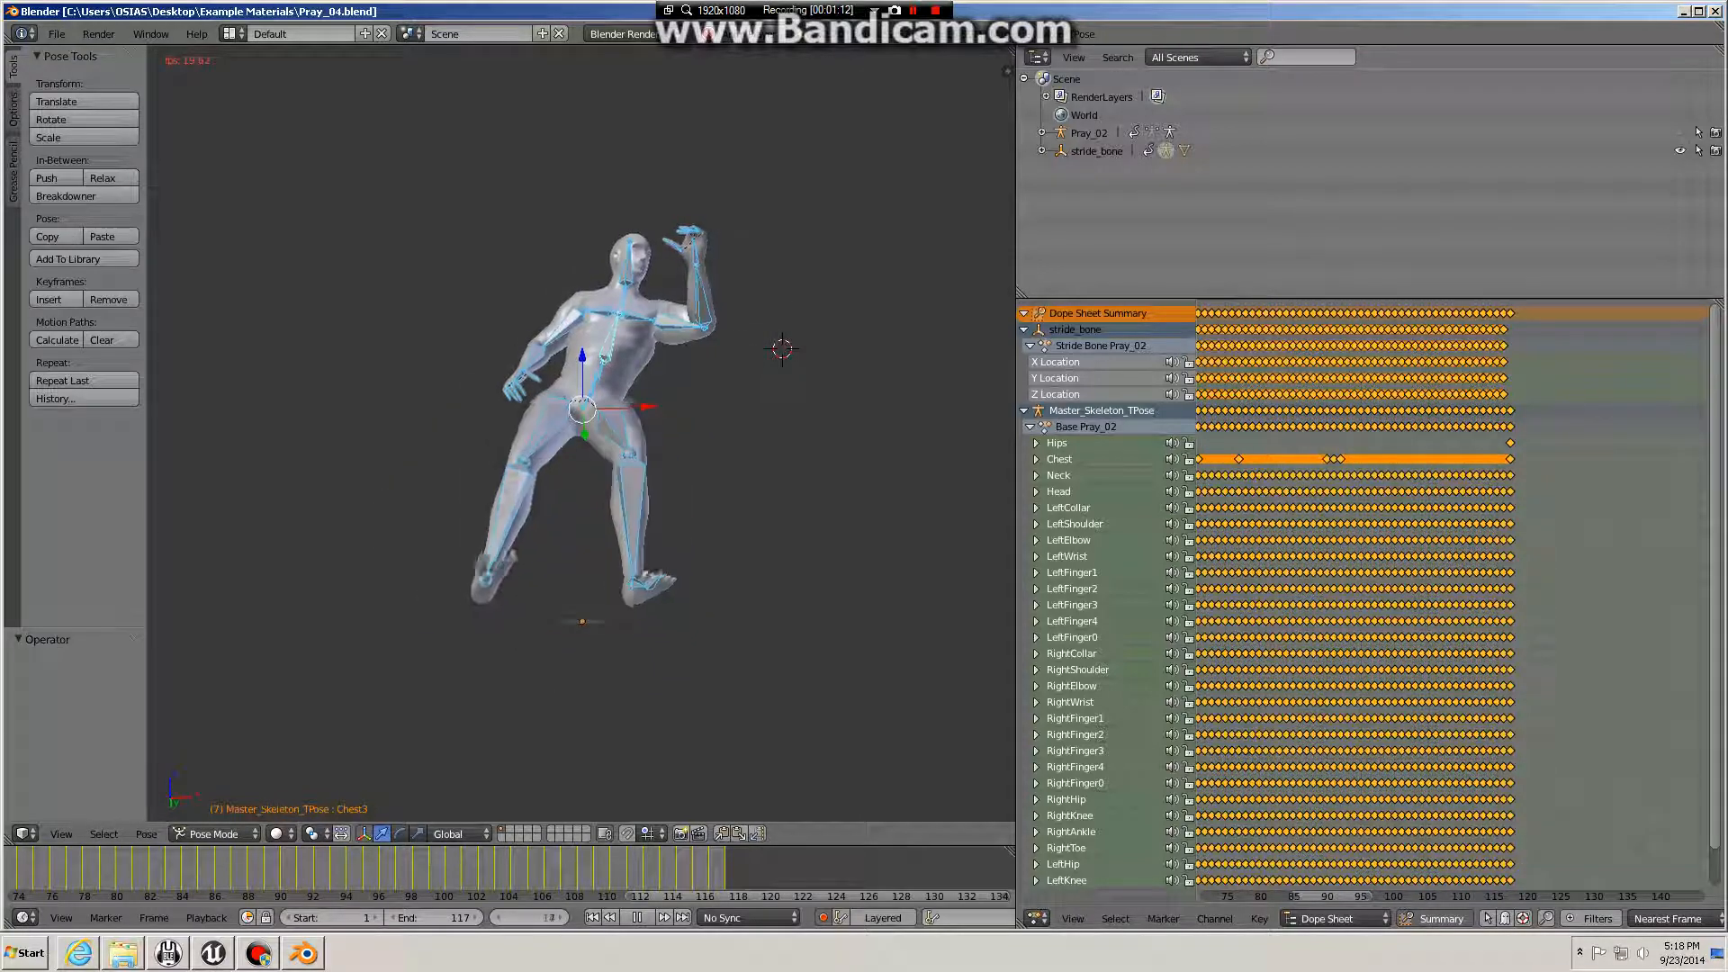
pyautogui.hotkey('alt', 'F4')
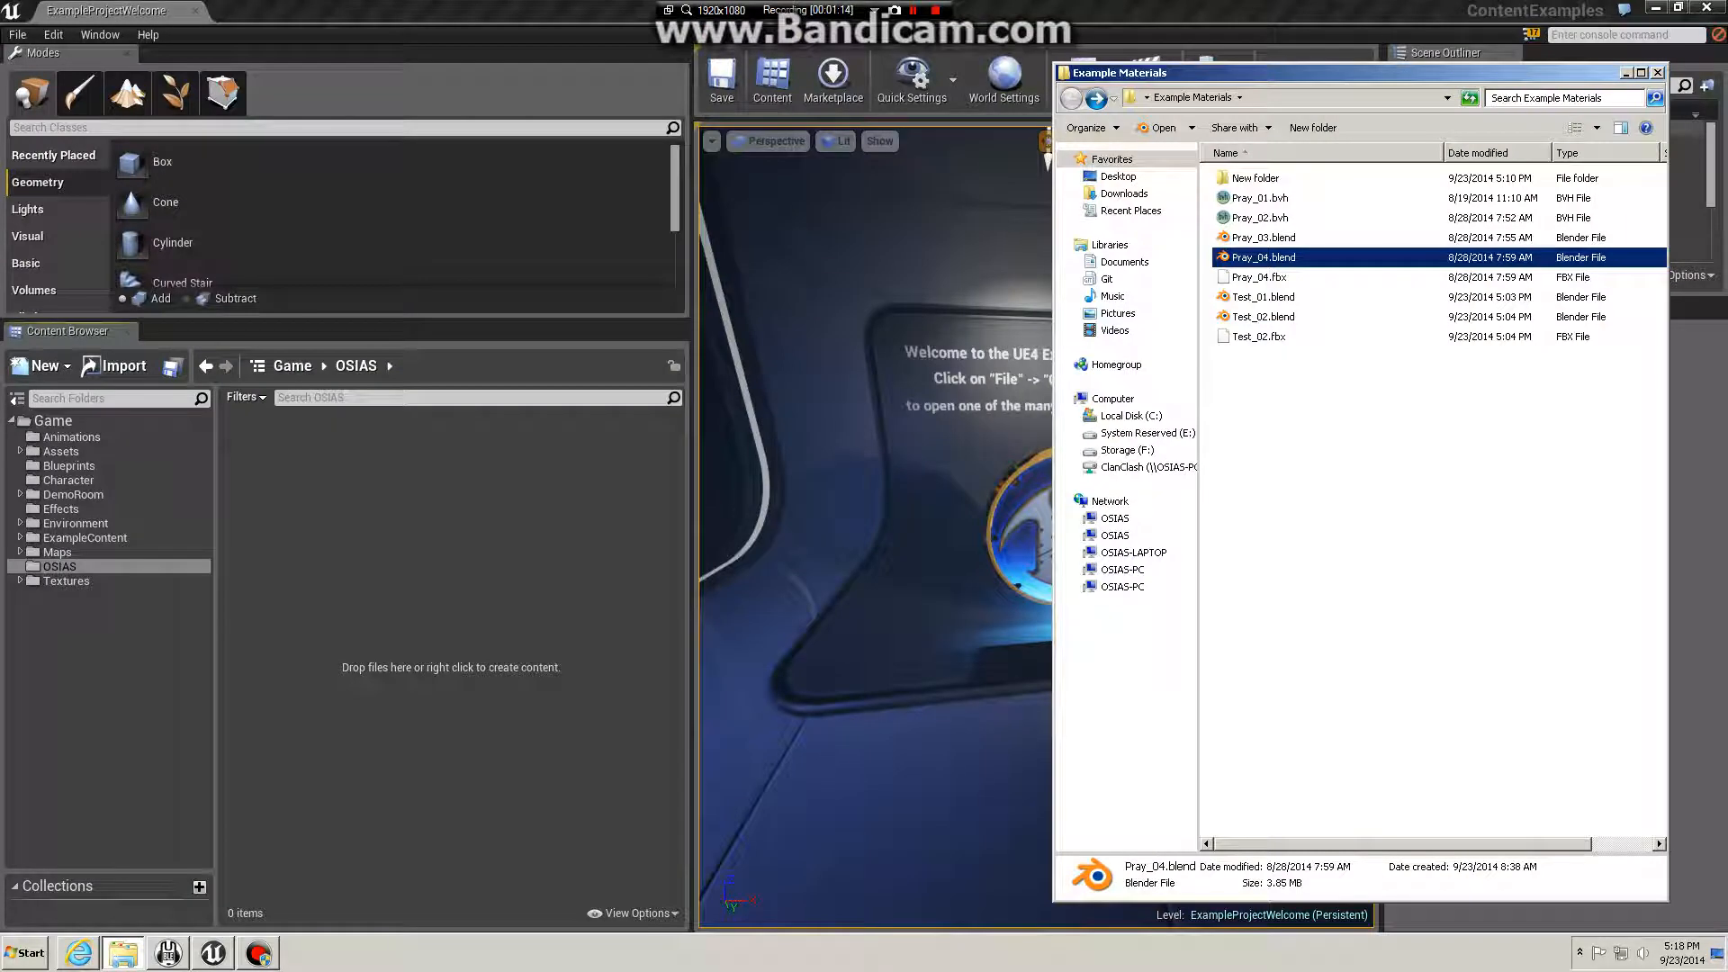
pyautogui.click(1431, 585)
pyautogui.doubleClick(1258, 337)
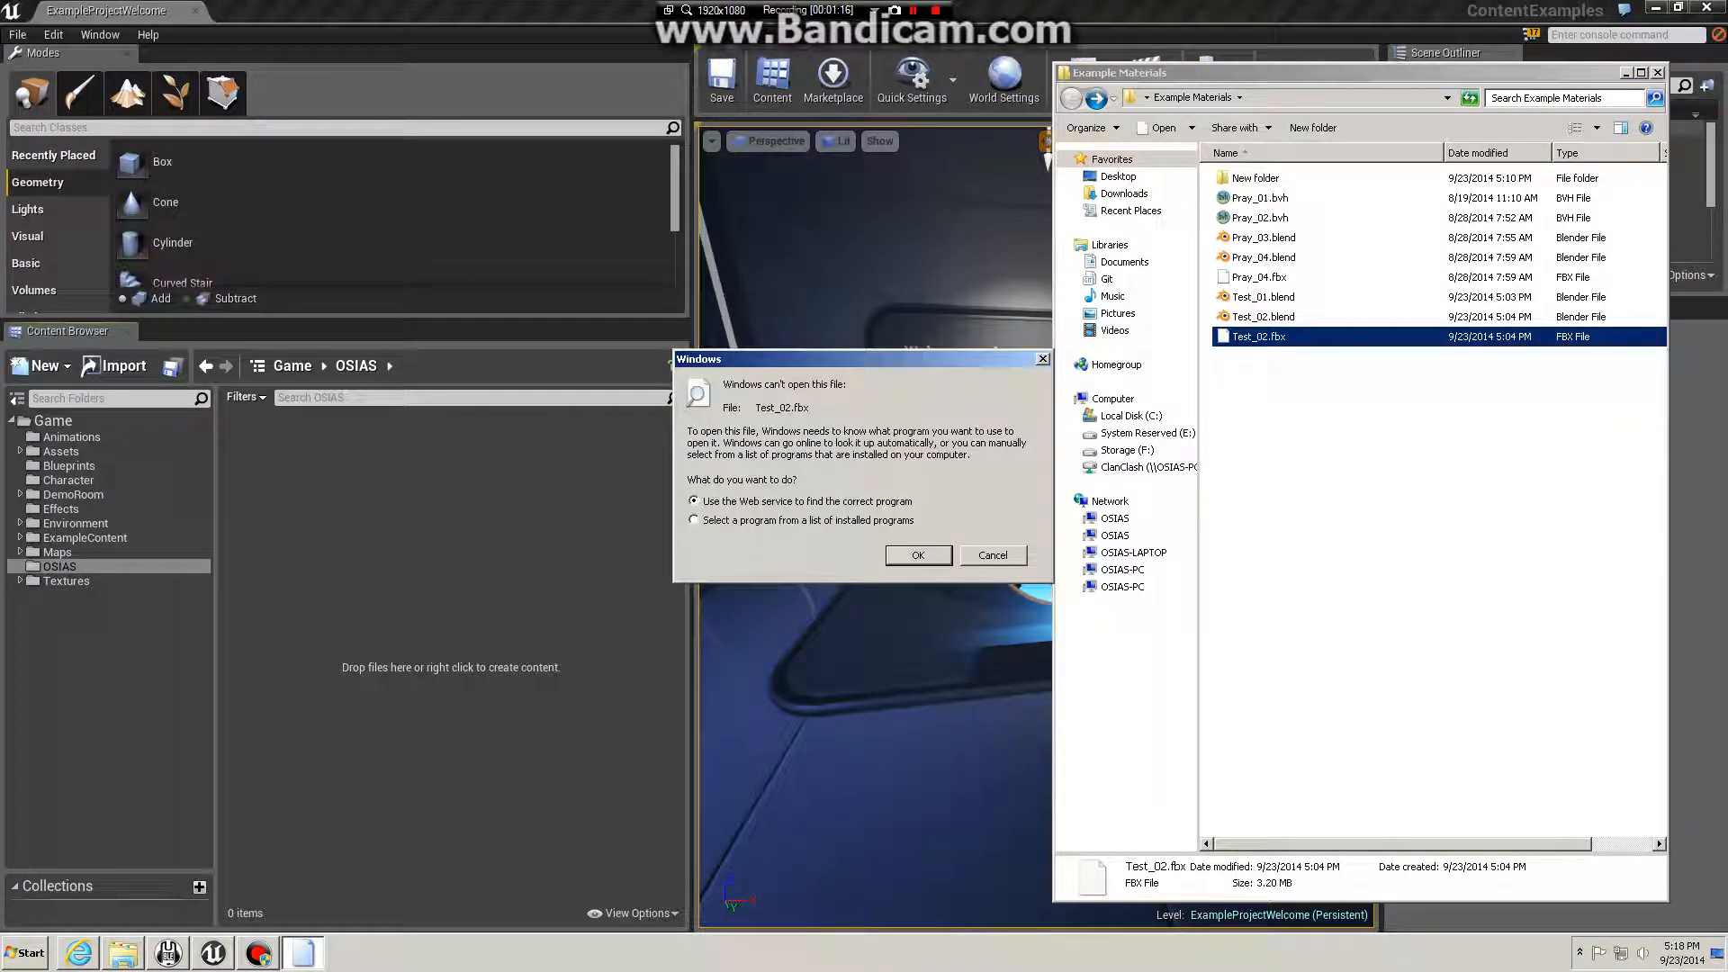
pyautogui.click(1043, 358)
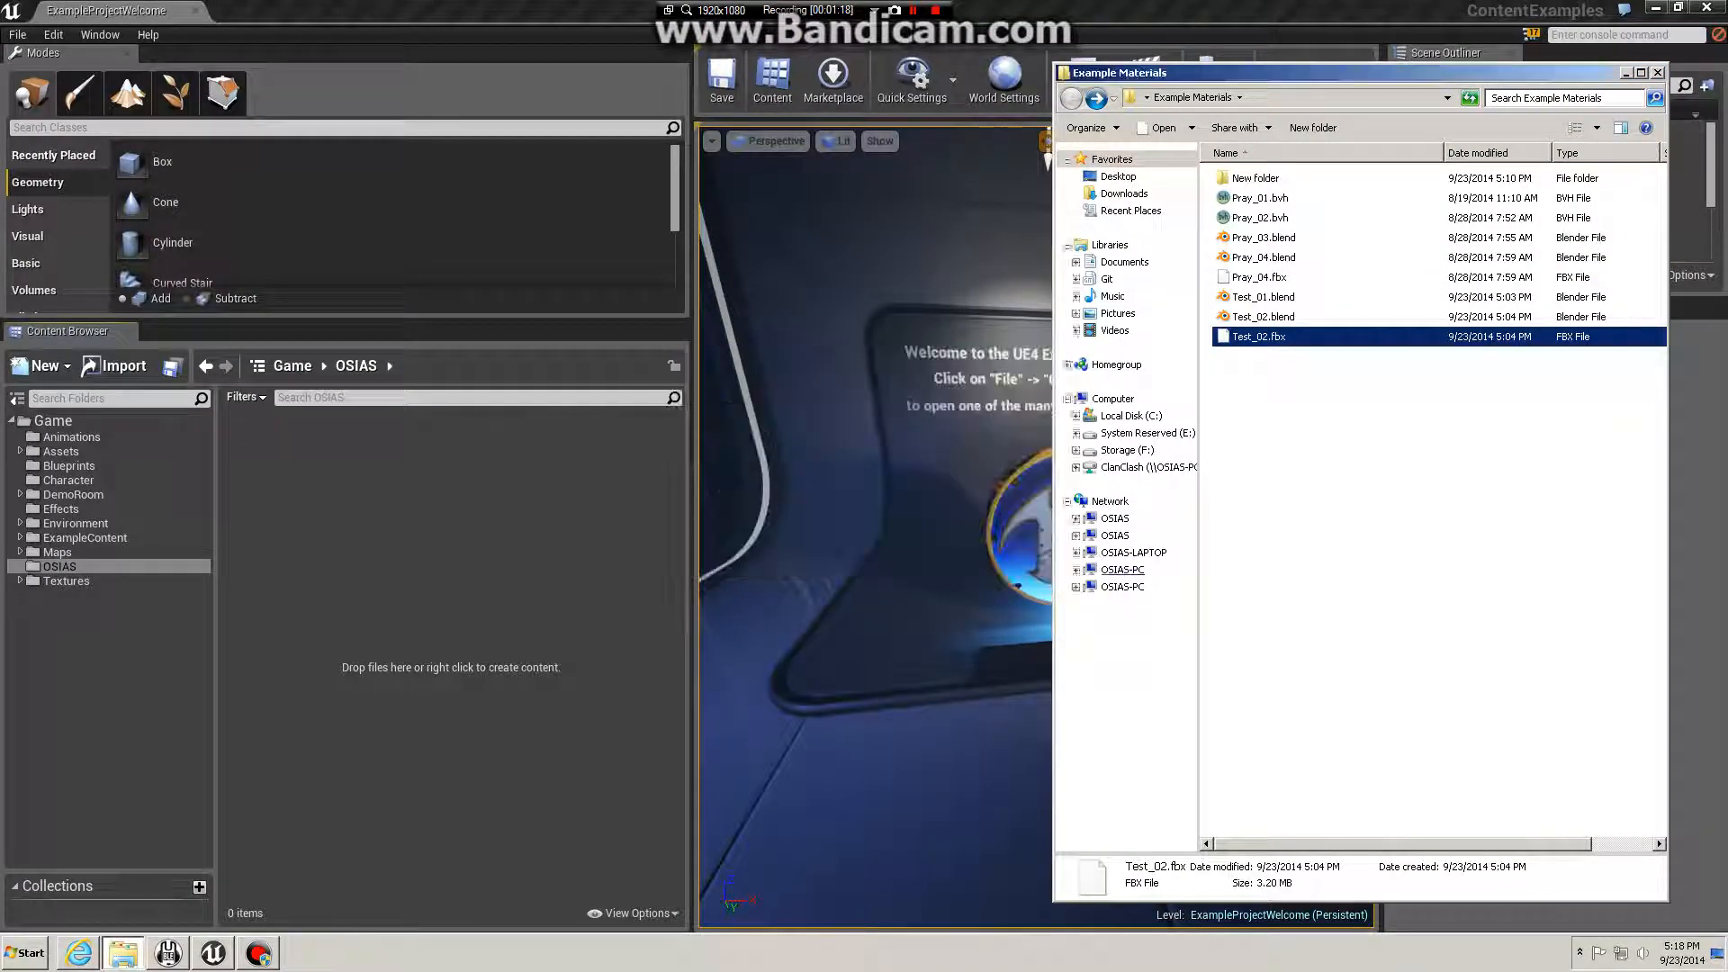
# Step: Open Test_02.blend in Blender, play back its animation, and close Blender
pyautogui.click(1368, 450)
pyautogui.doubleClick(1262, 317)
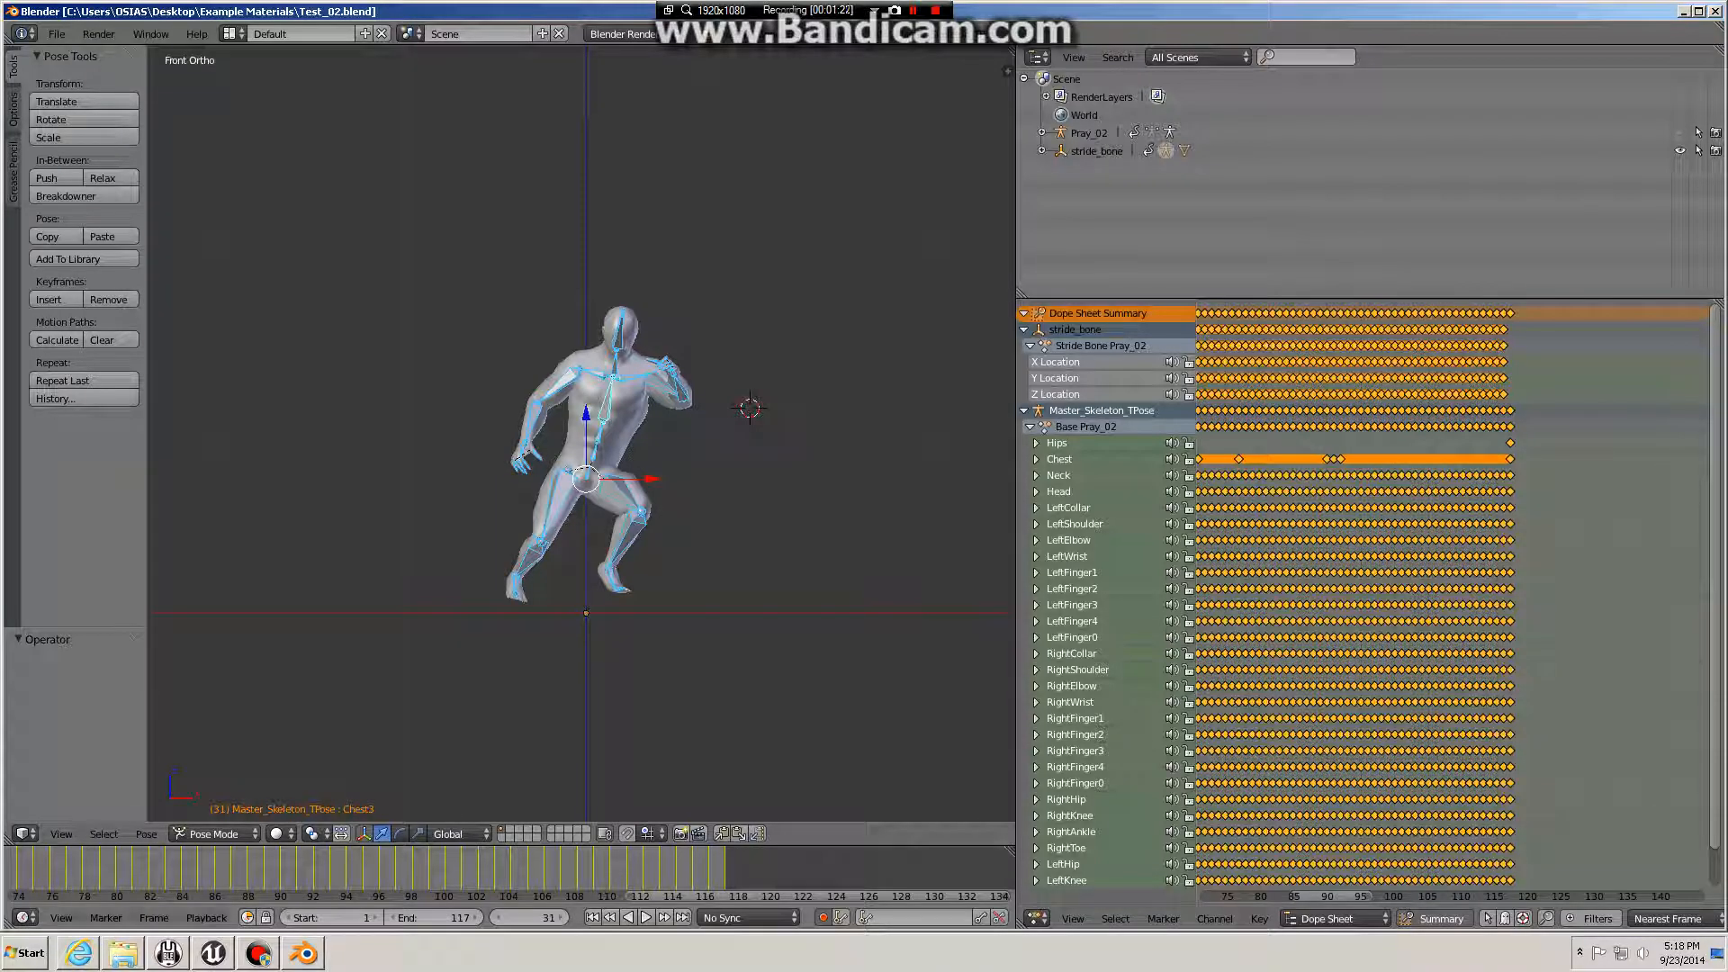
pyautogui.hotkey('alt', 'a')
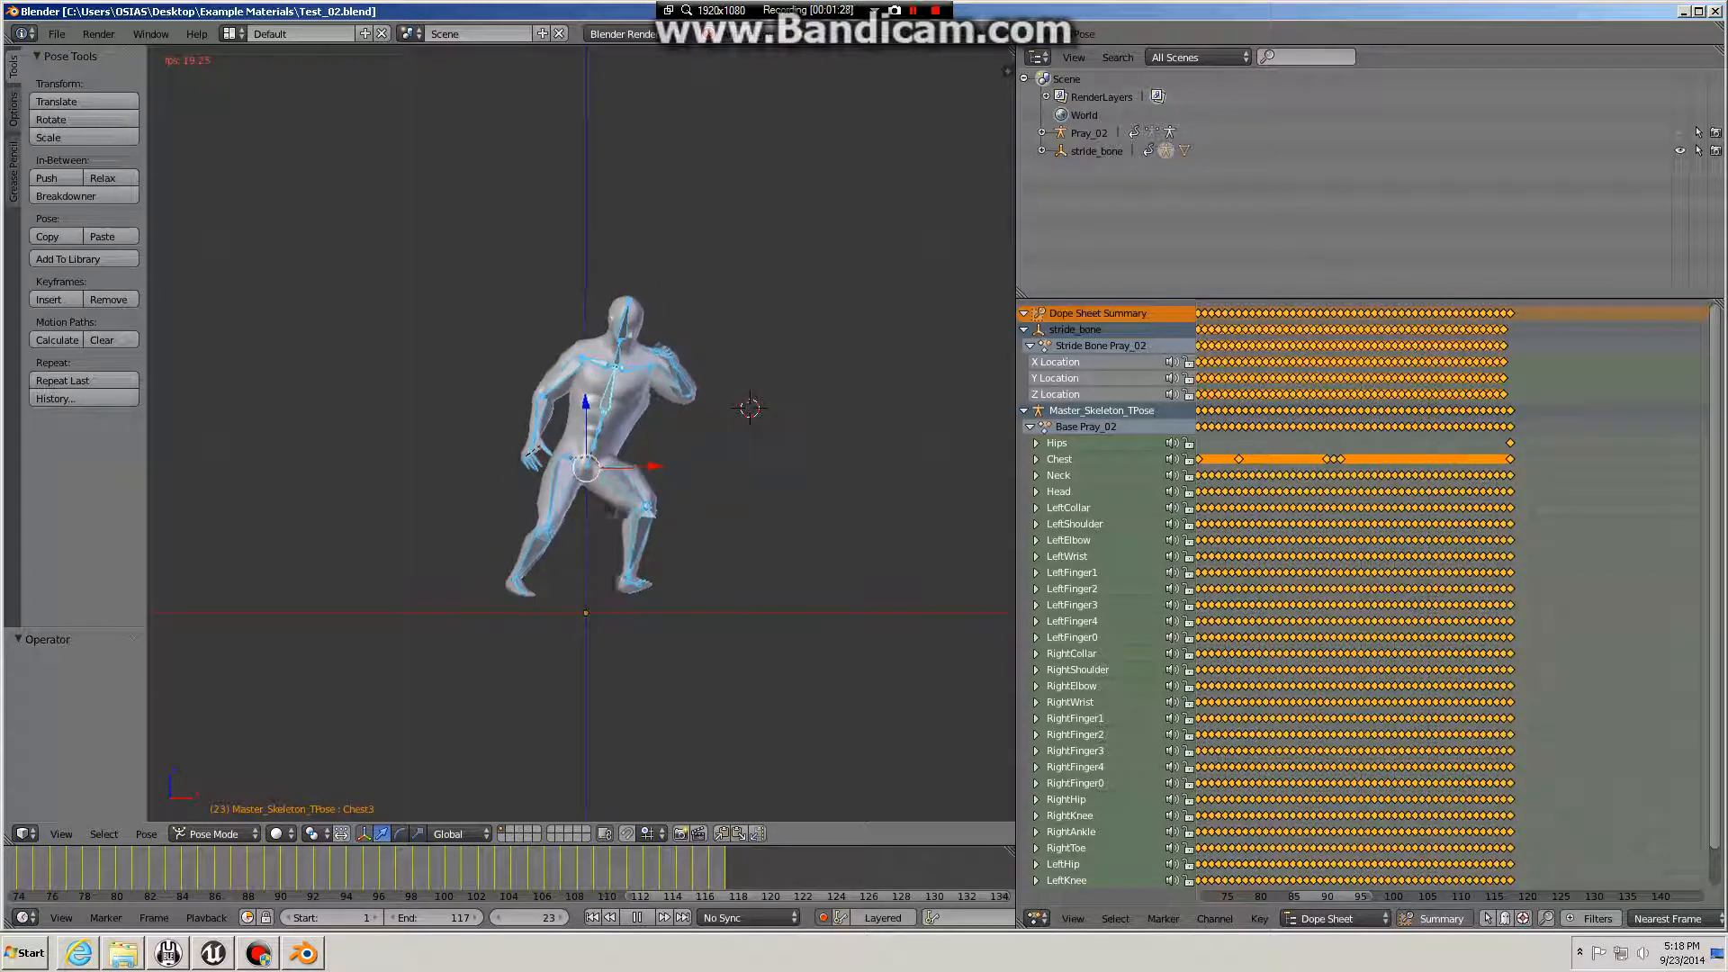
pyautogui.hotkey('alt', 'F4')
pyautogui.click(1350, 504)
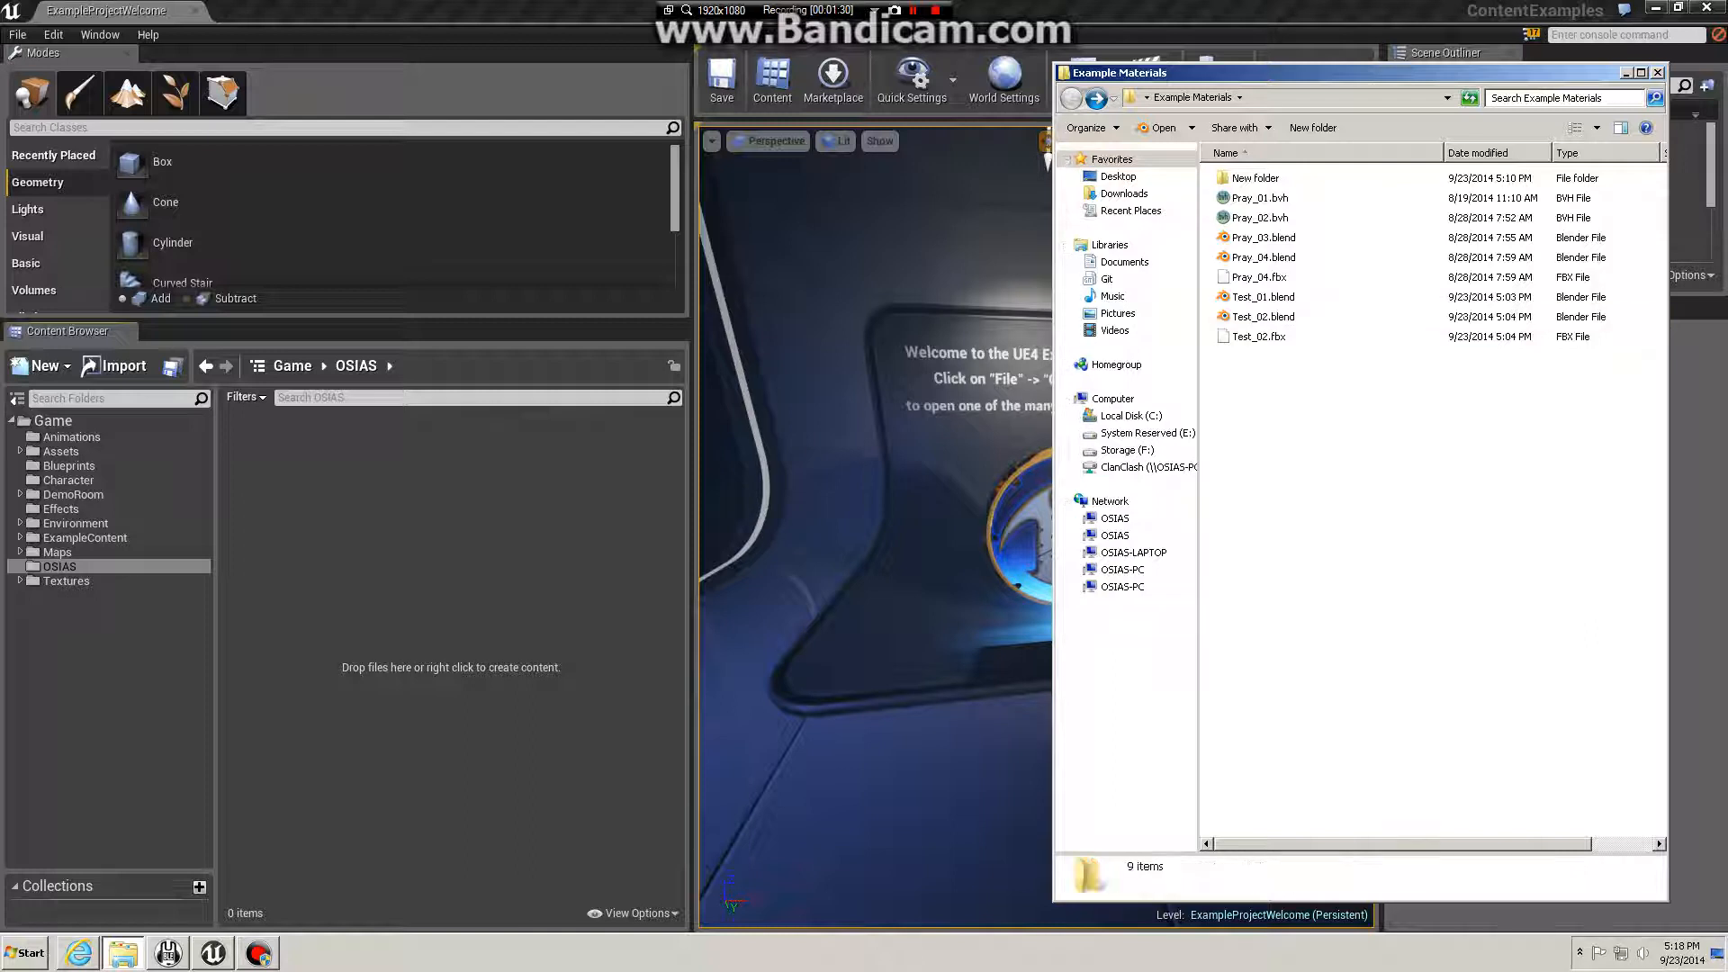
# Step: Import Pray_04.fbx into Unreal's OSIAS folder as a skeletal mesh with no existing skeleton assigned, and dismiss the message log
pyautogui.click(1259, 278)
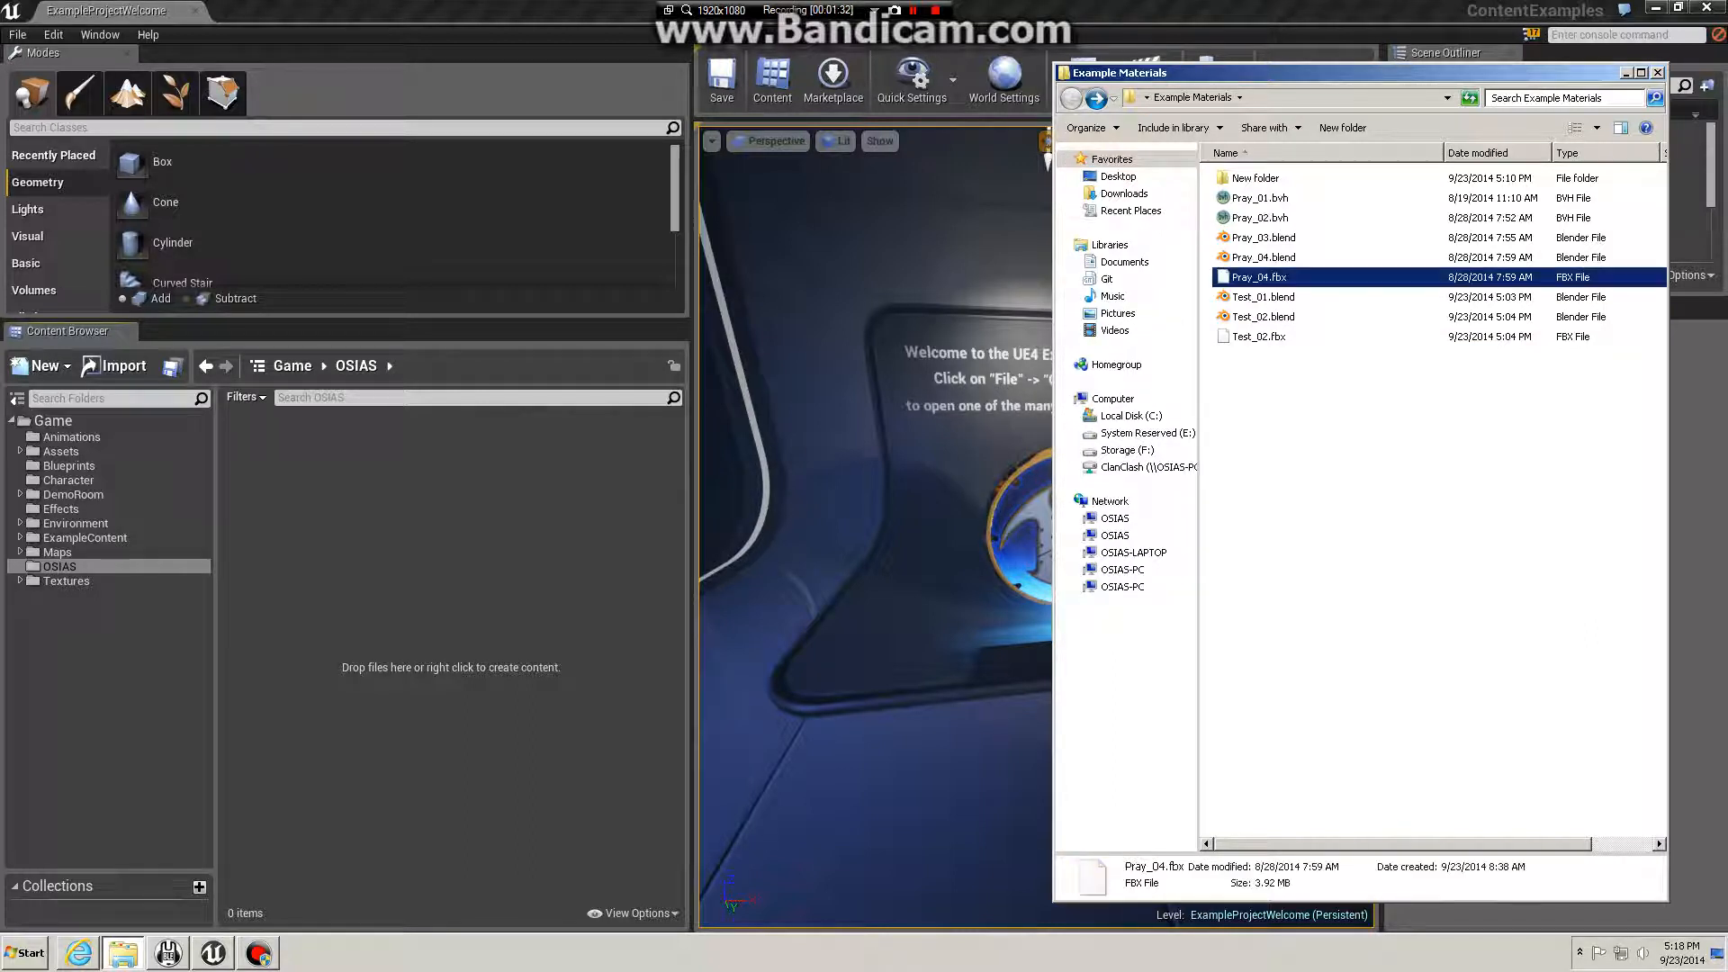
pyautogui.moveTo(1259, 278); pyautogui.dragTo(449, 540)
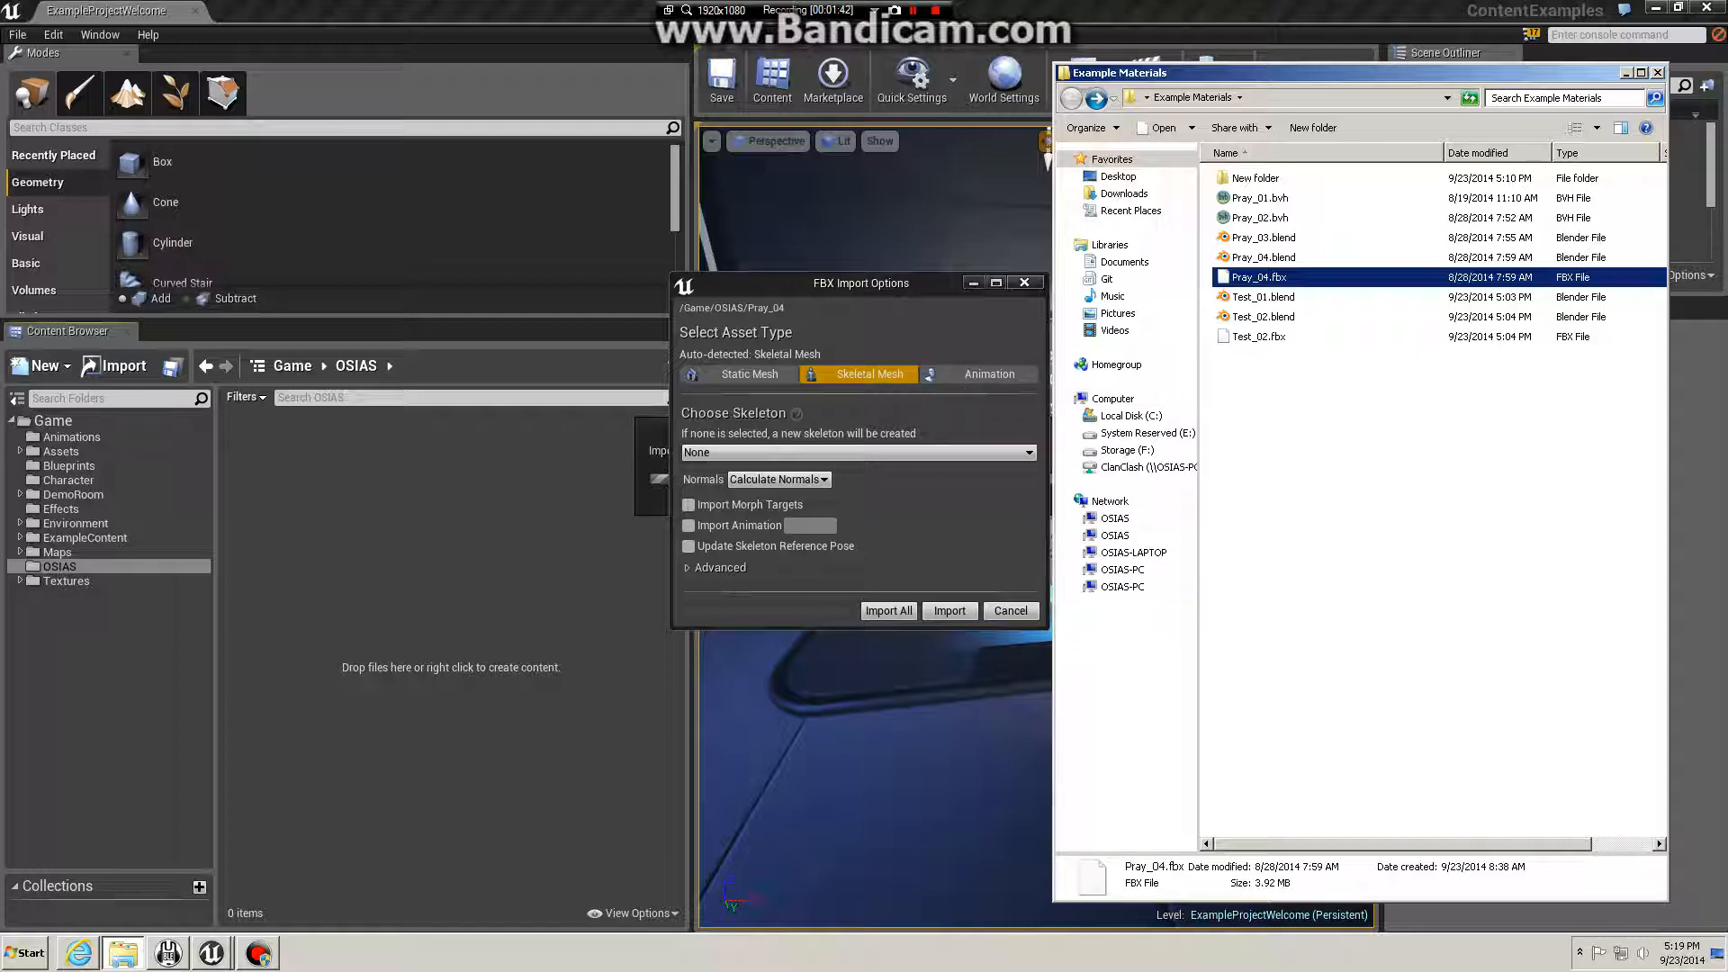
pyautogui.click(688, 567)
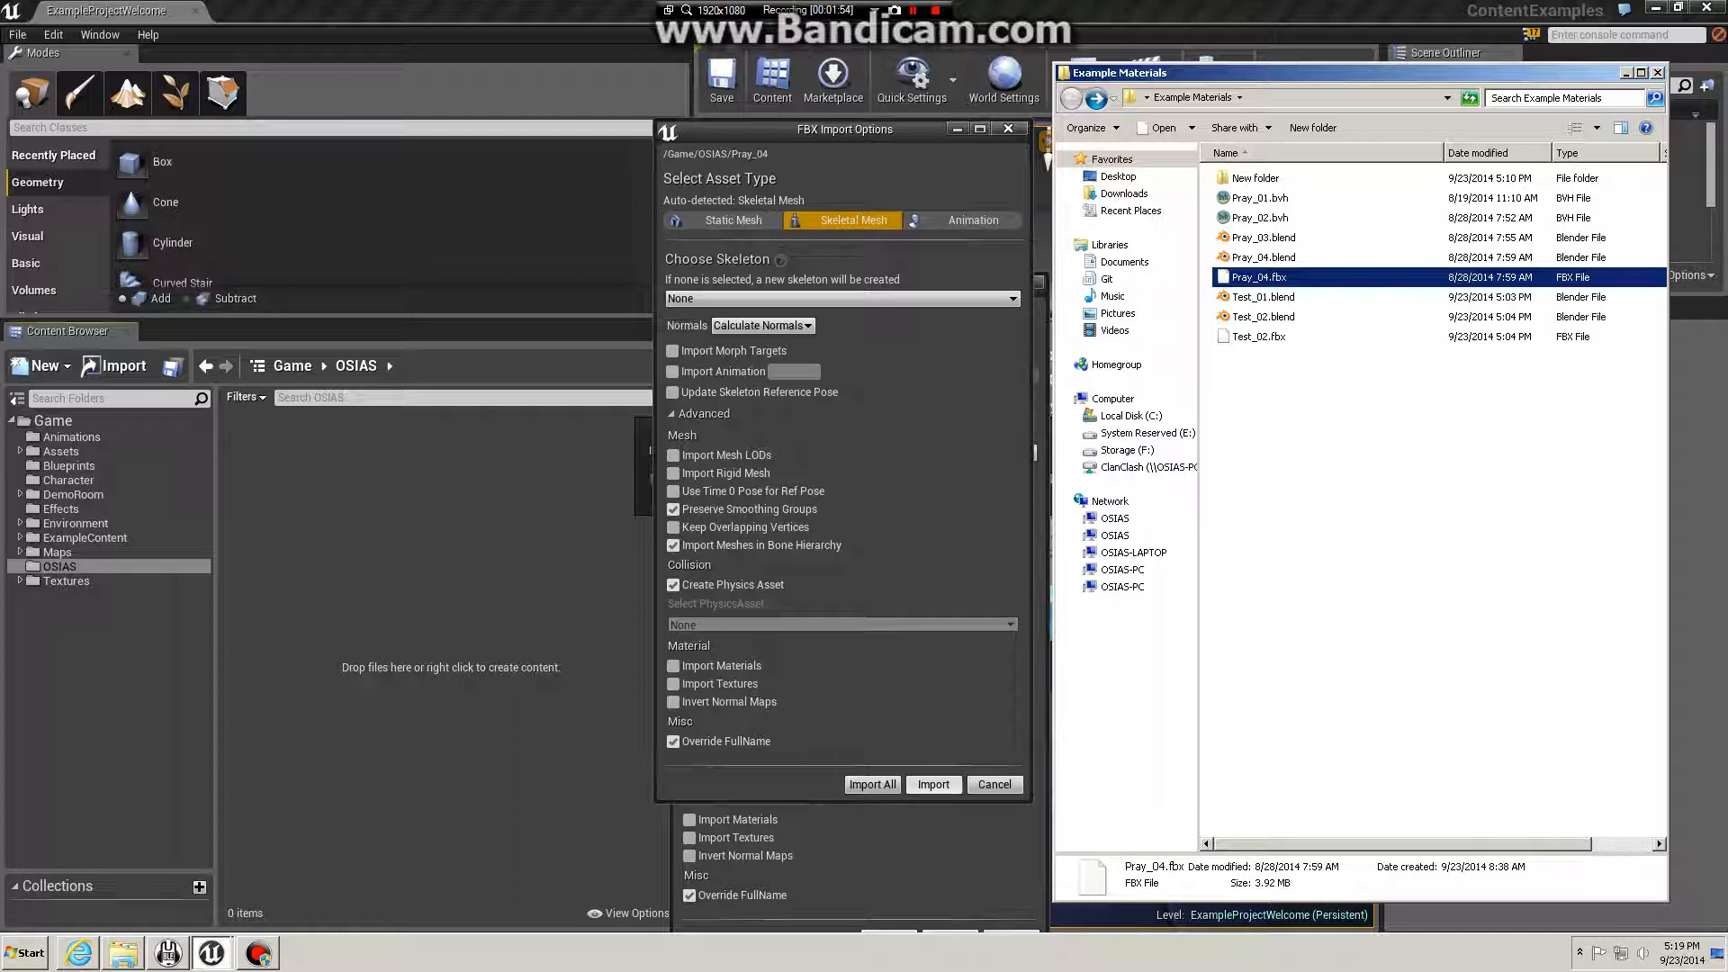
pyautogui.click(933, 784)
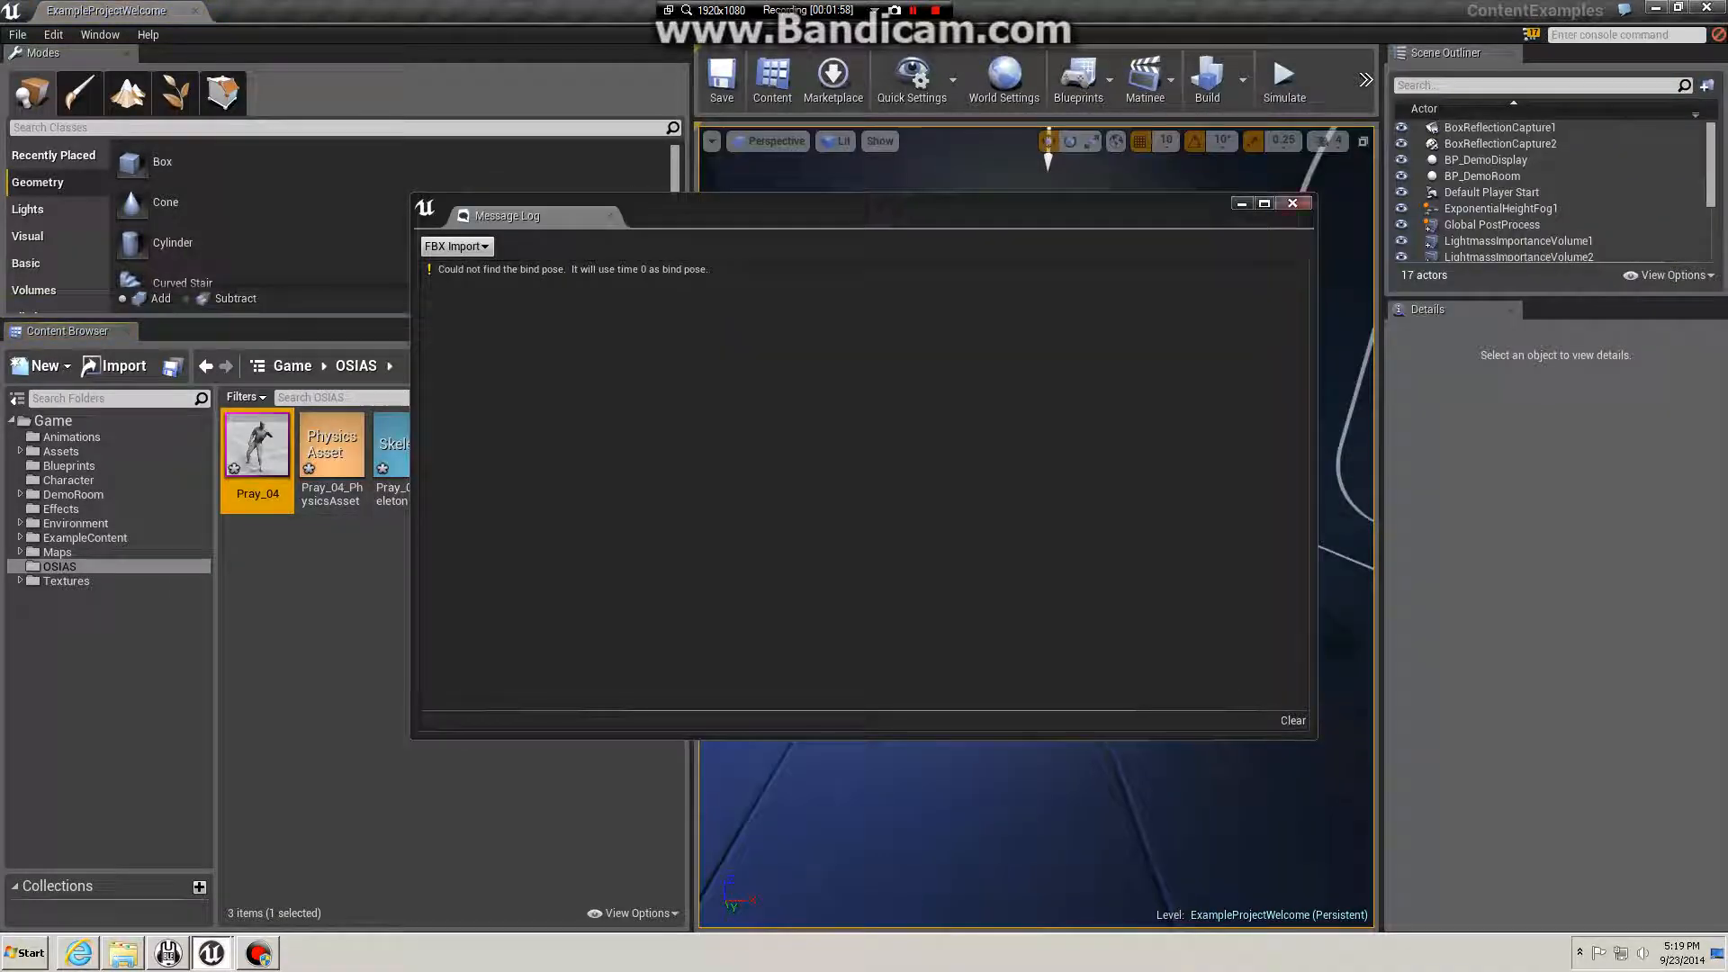
pyautogui.click(1292, 203)
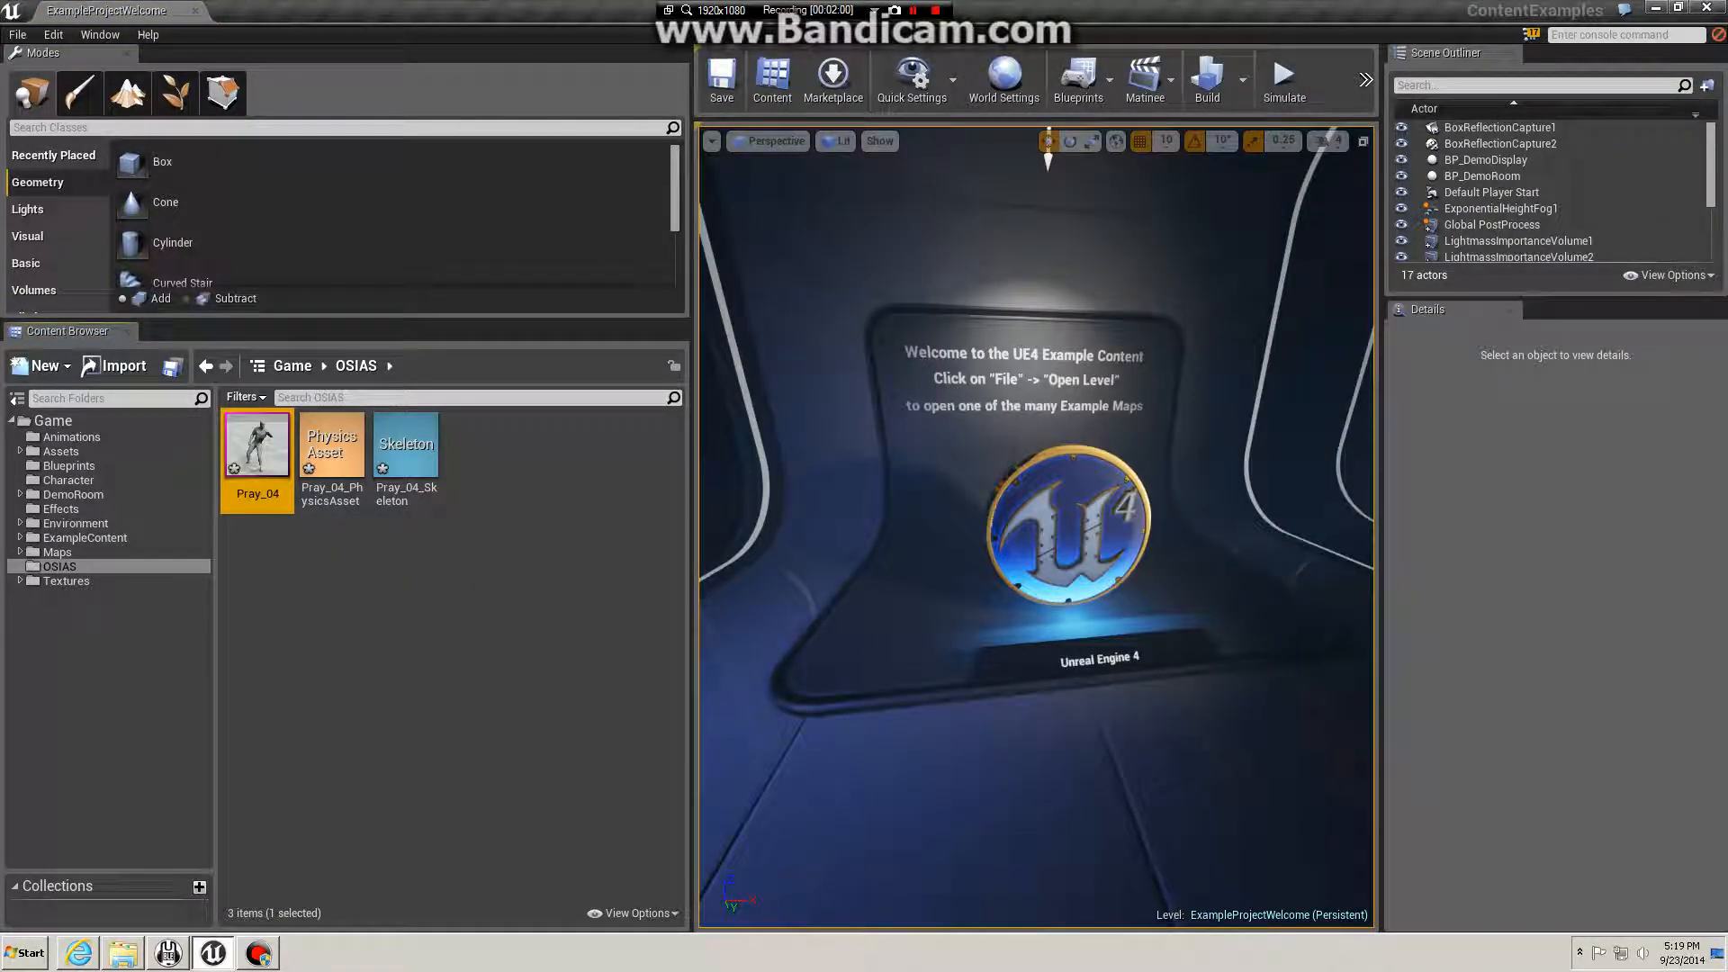
# Step: Import Pray_04.fbx into the OSIAS folder again as an animation for Pray_04_Skeleton, accepting the overwrite of the existing asset
pyautogui.click(124, 953)
pyautogui.click(1305, 405)
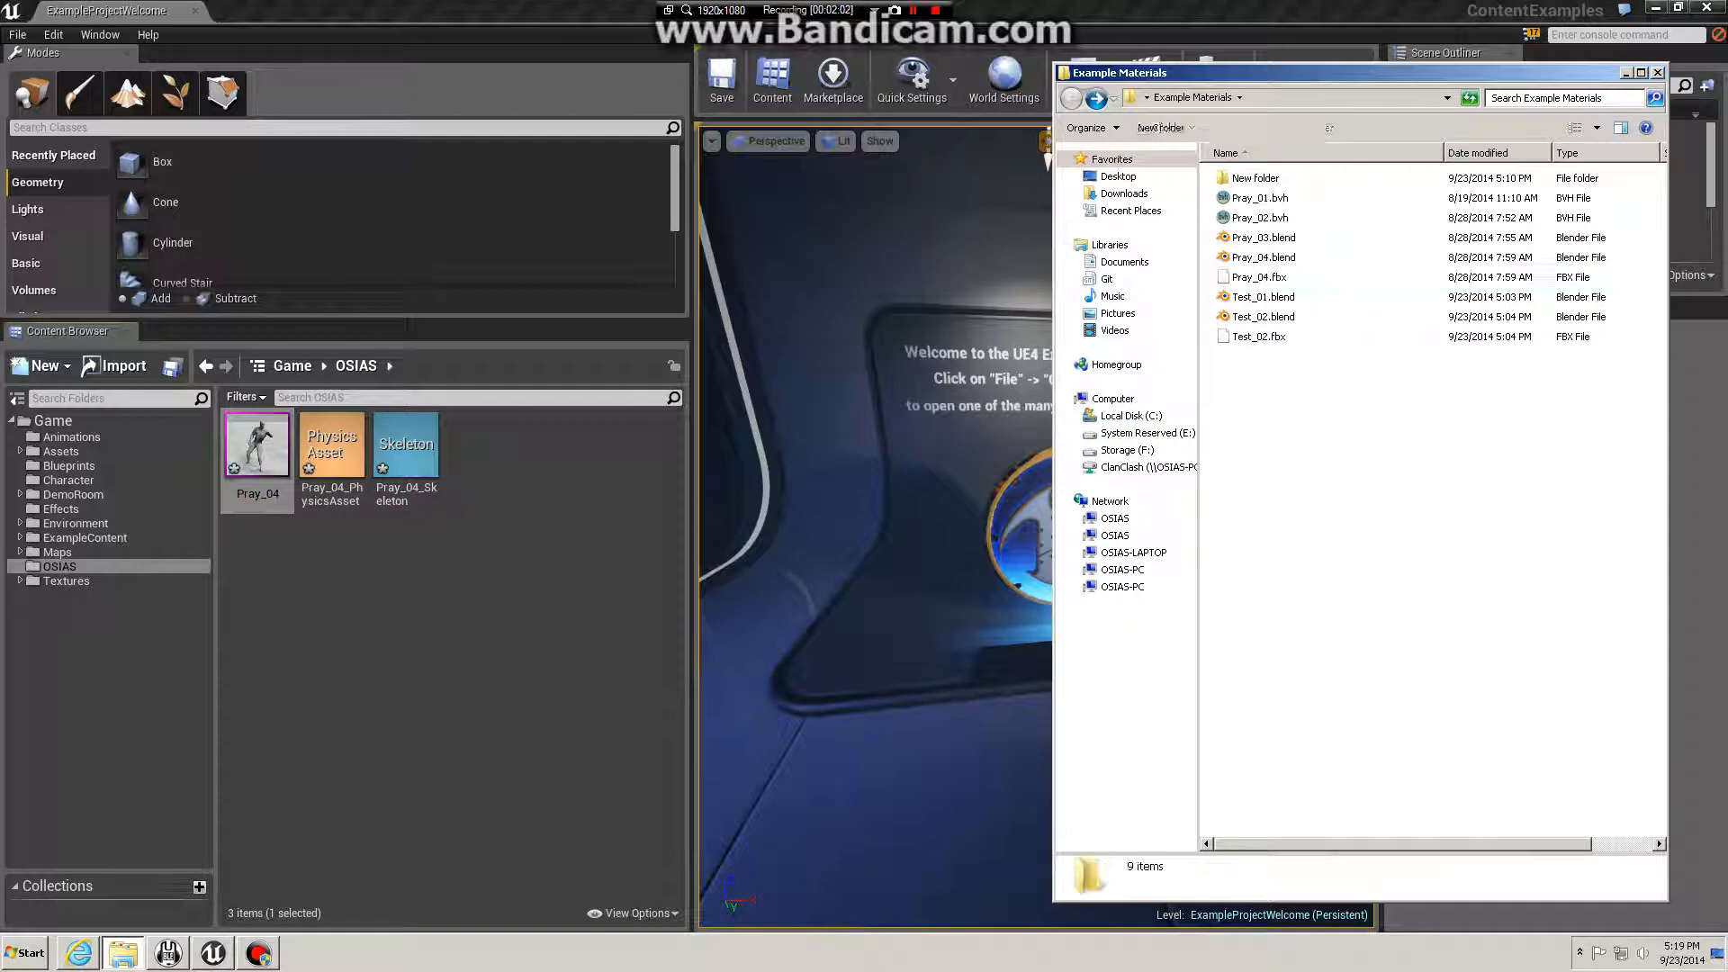
pyautogui.click(1259, 277)
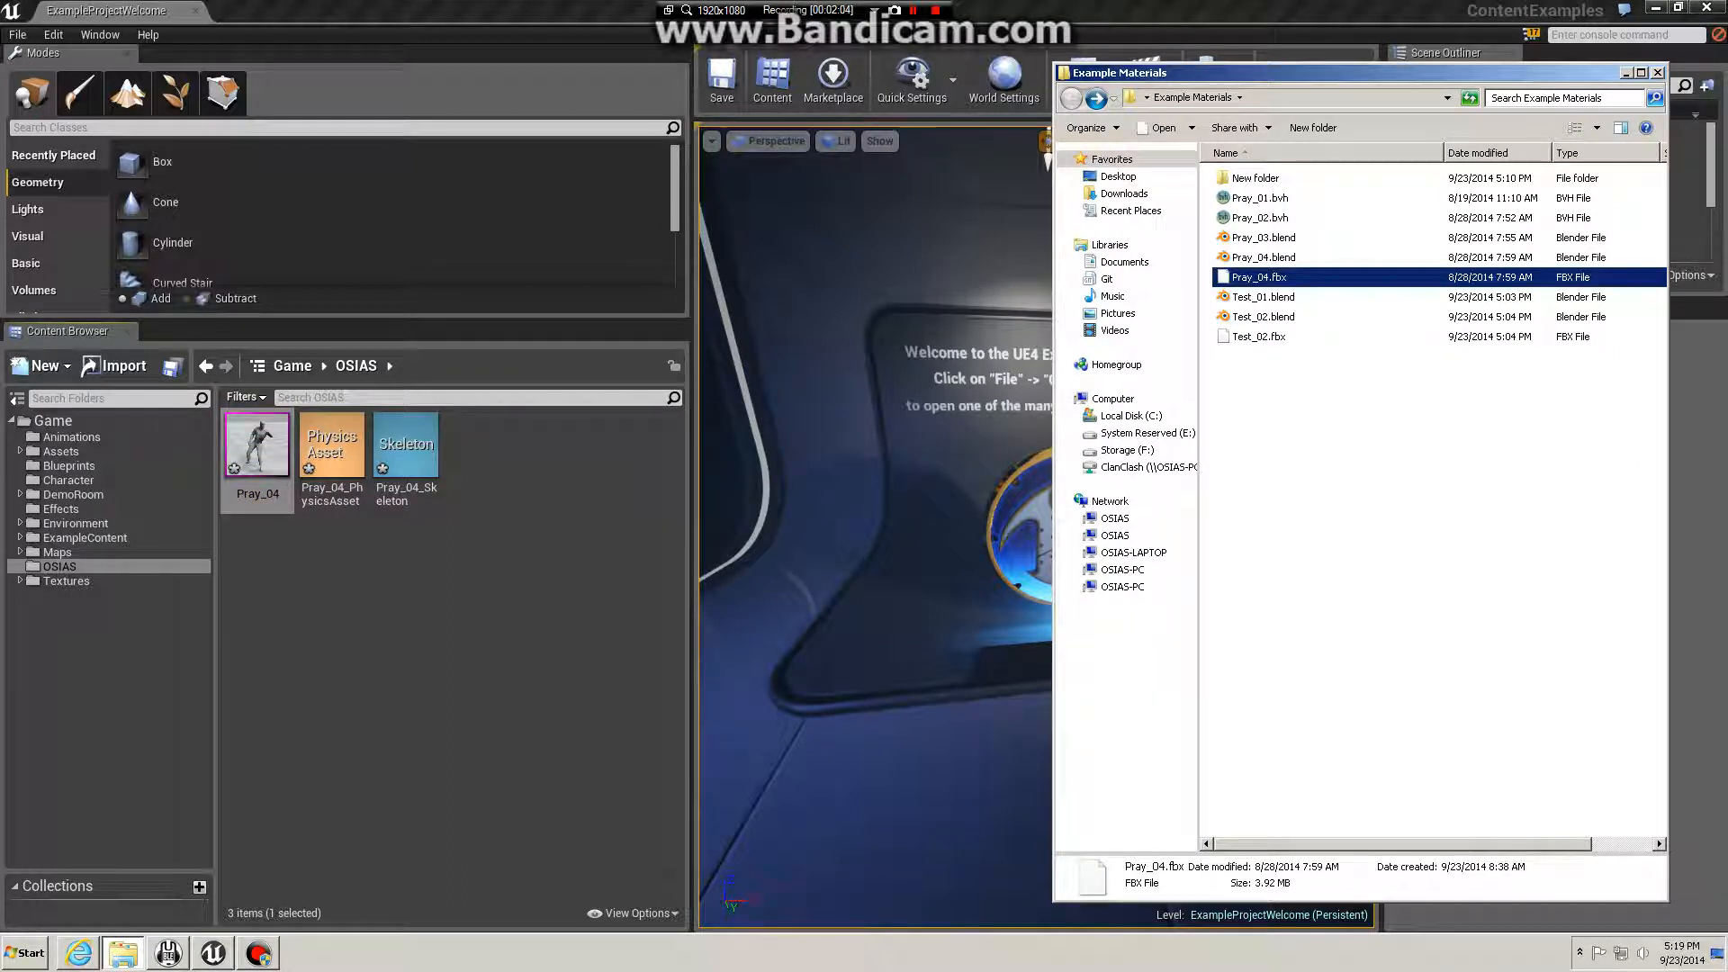
pyautogui.moveTo(1259, 277); pyautogui.dragTo(504, 585)
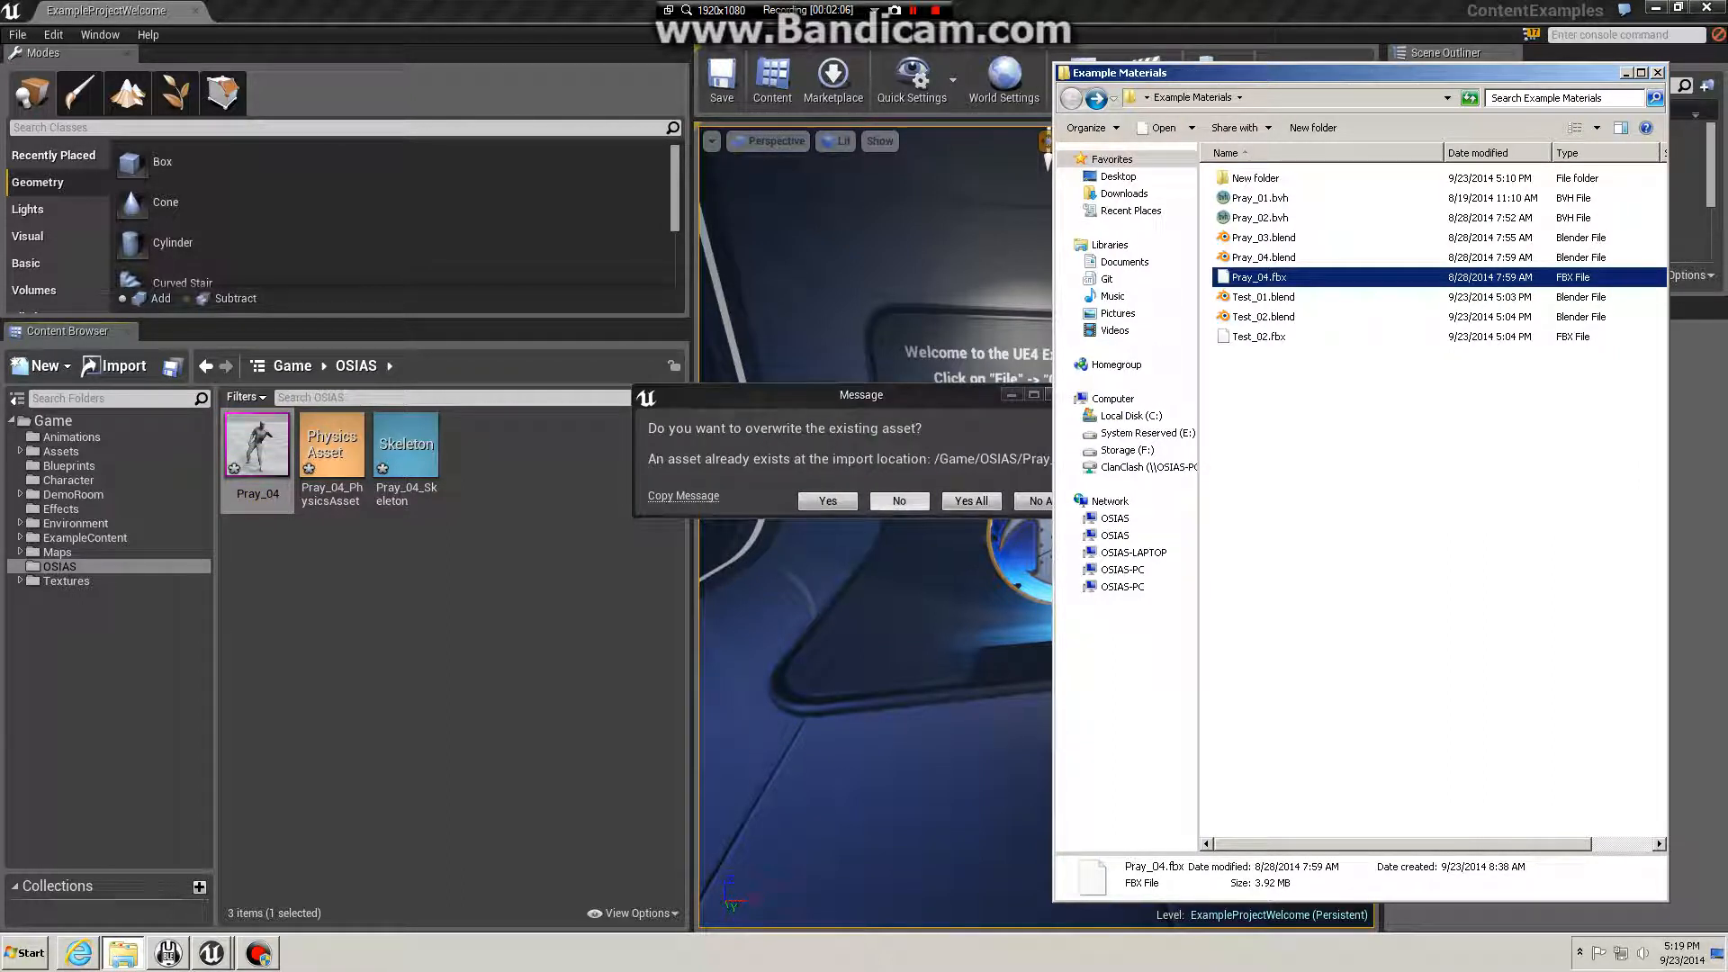
pyautogui.click(827, 500)
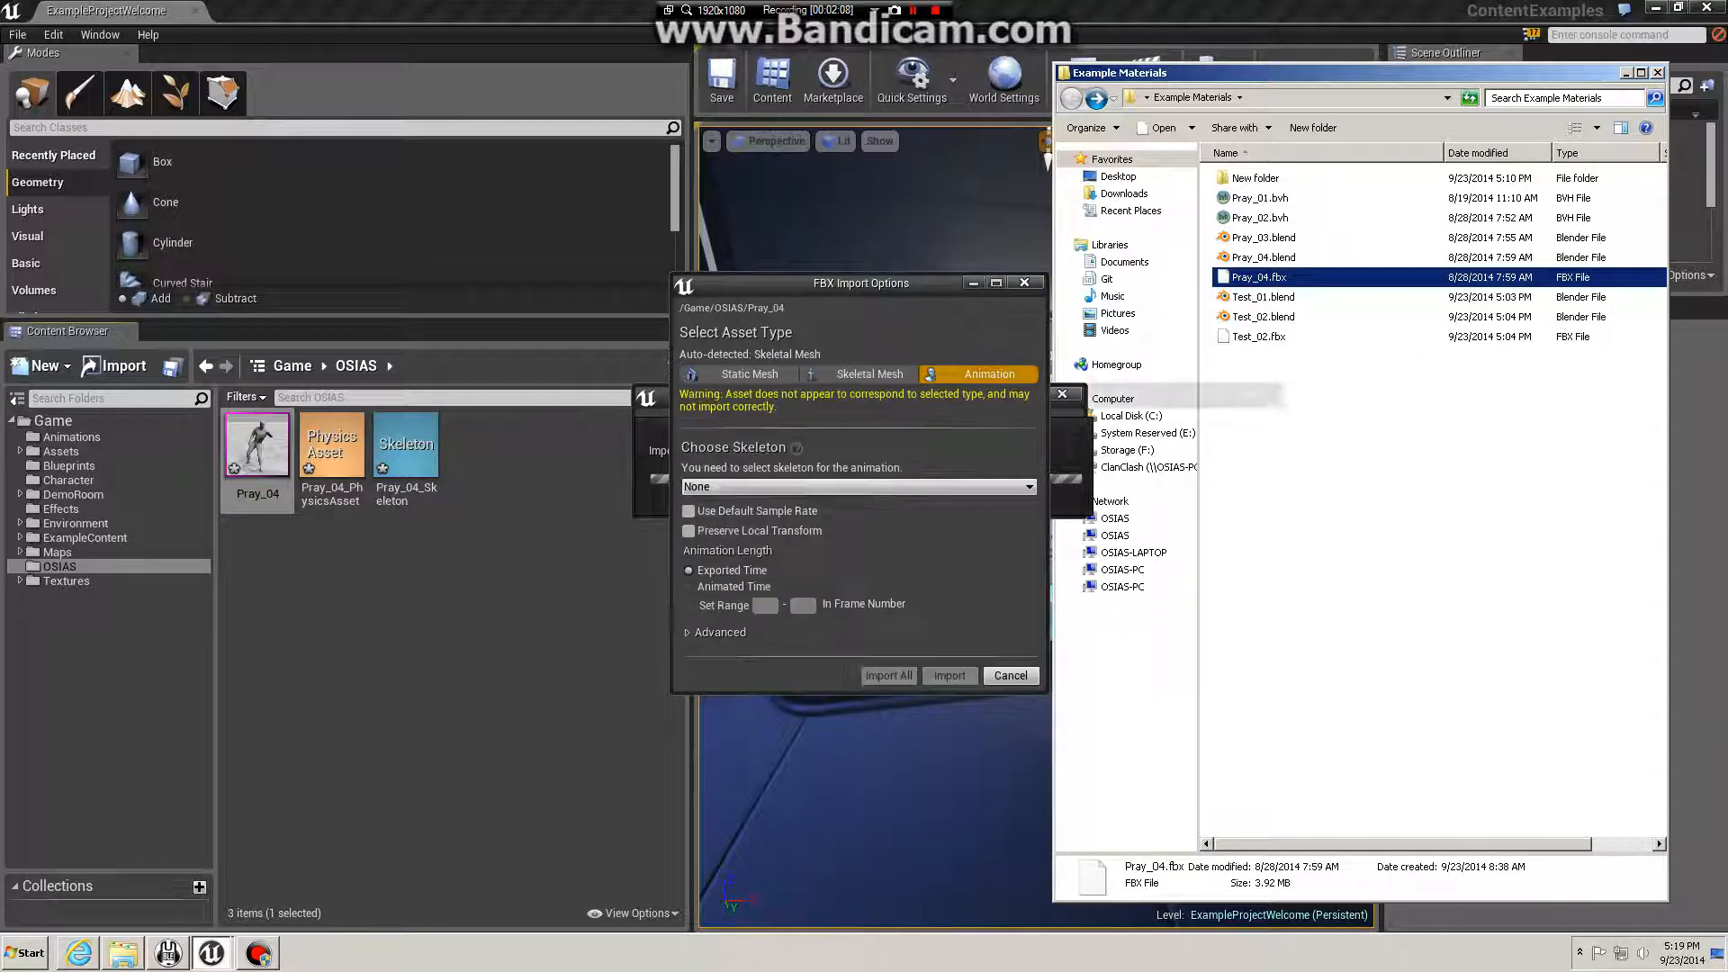
pyautogui.click(1029, 486)
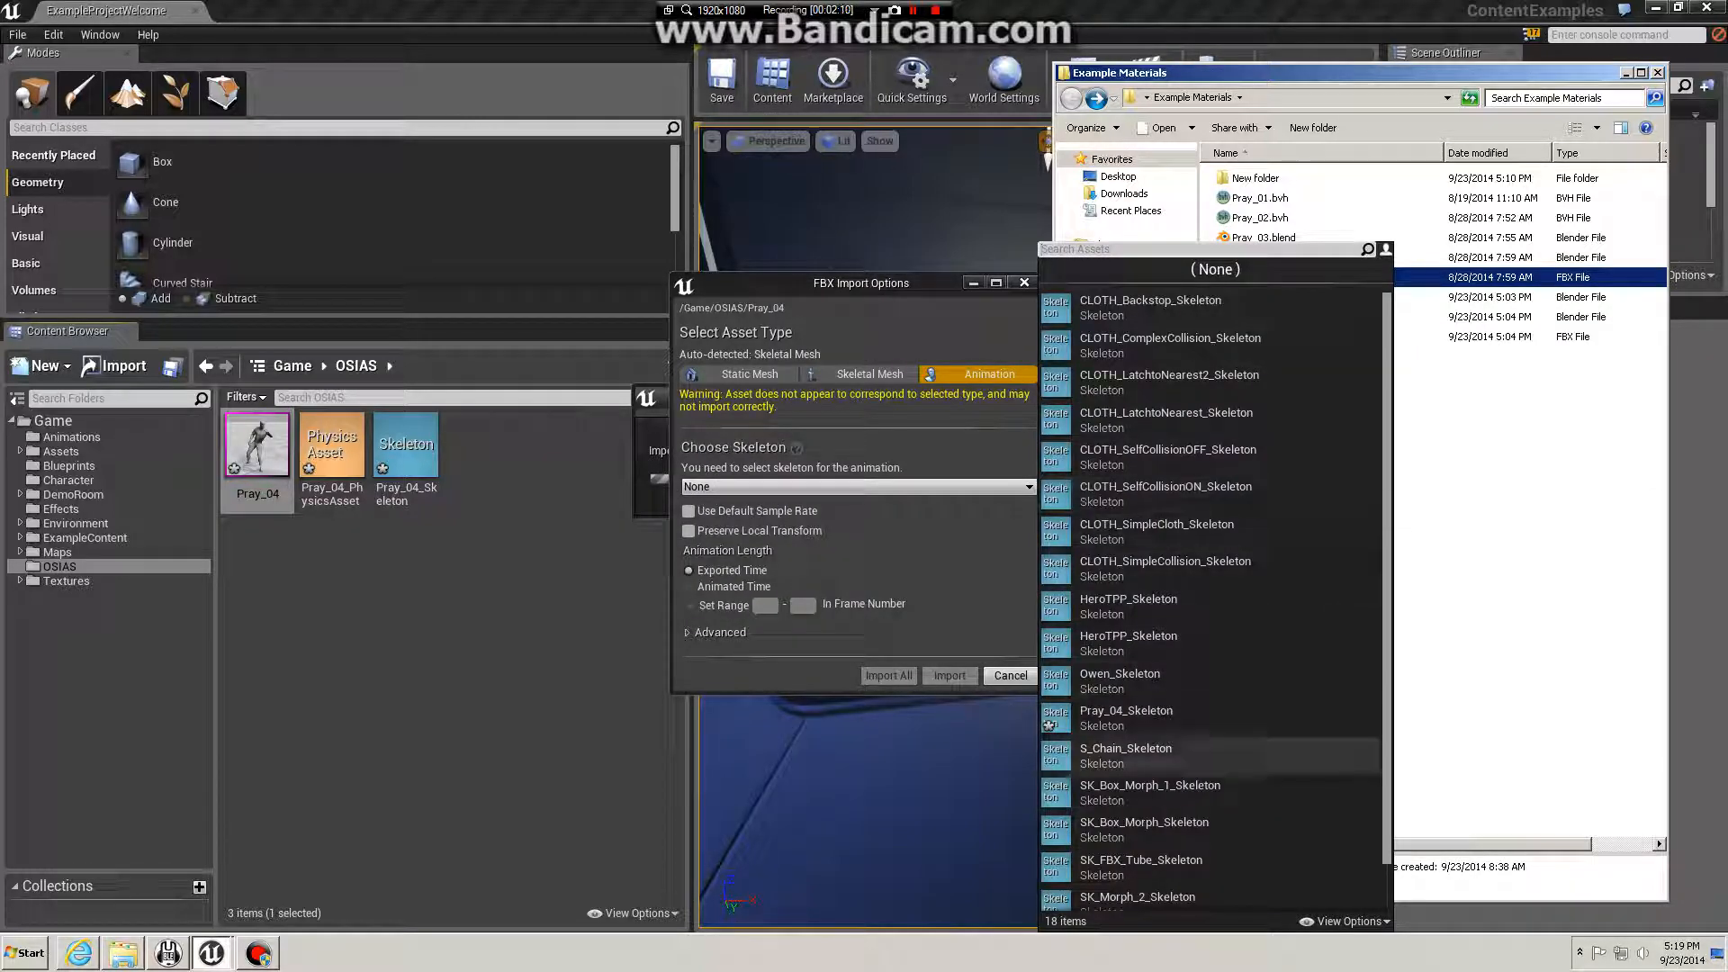
pyautogui.click(1127, 718)
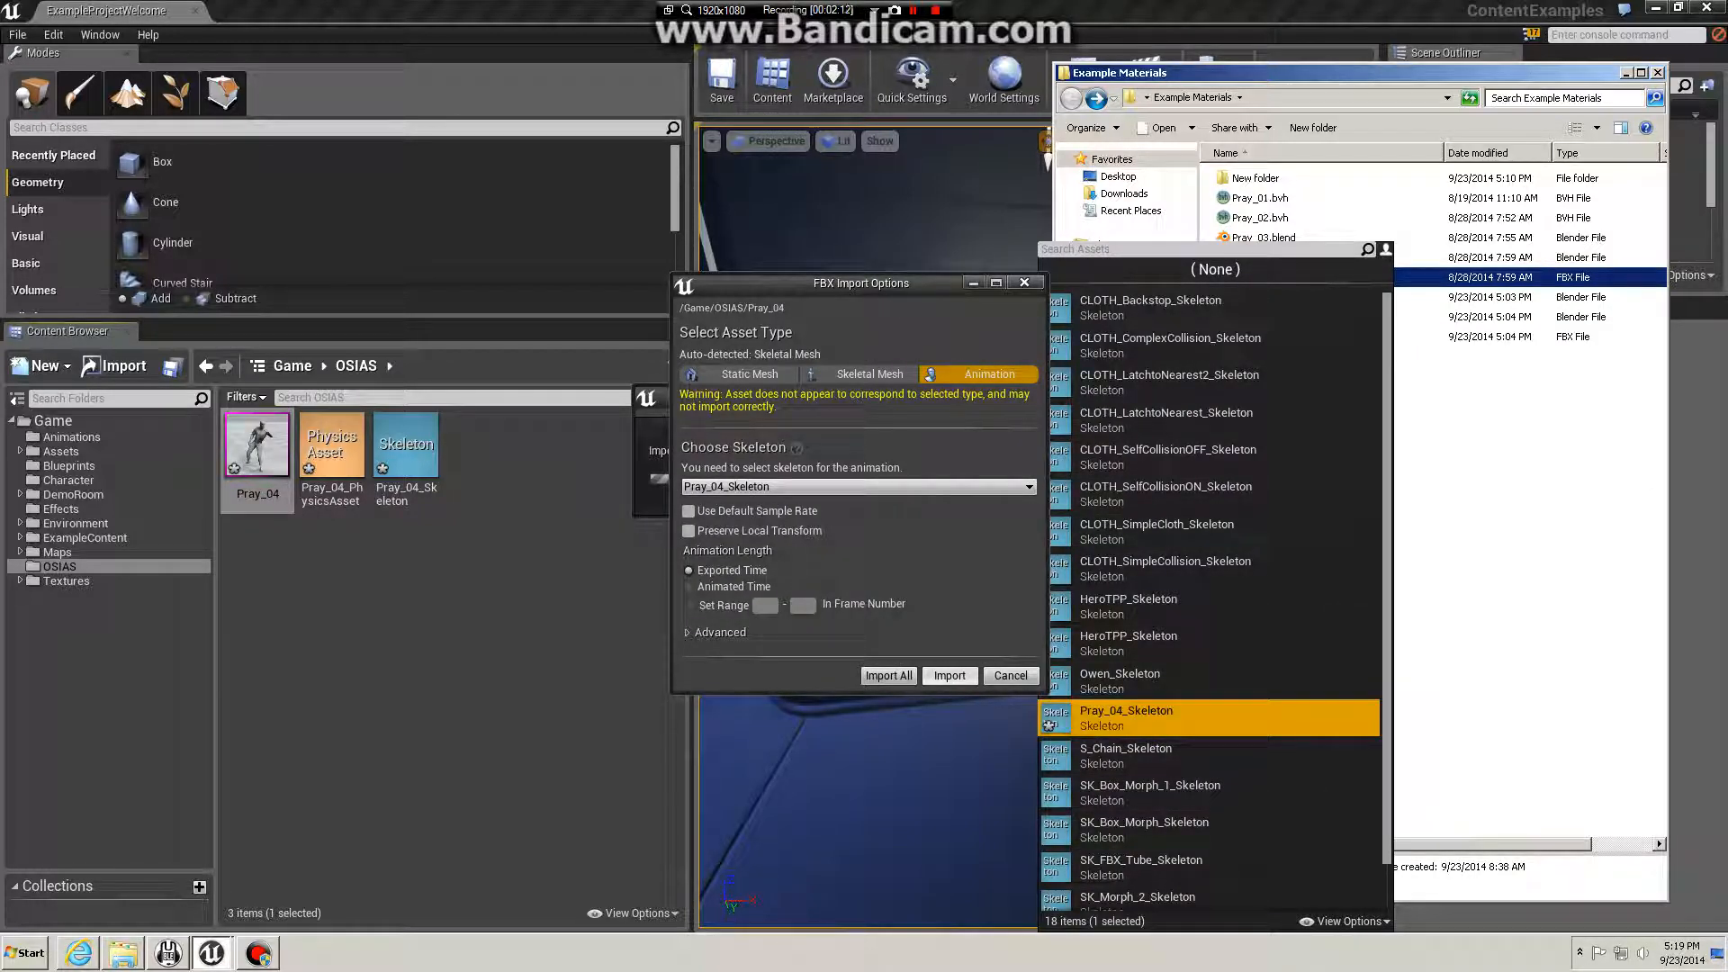
pyautogui.click(950, 676)
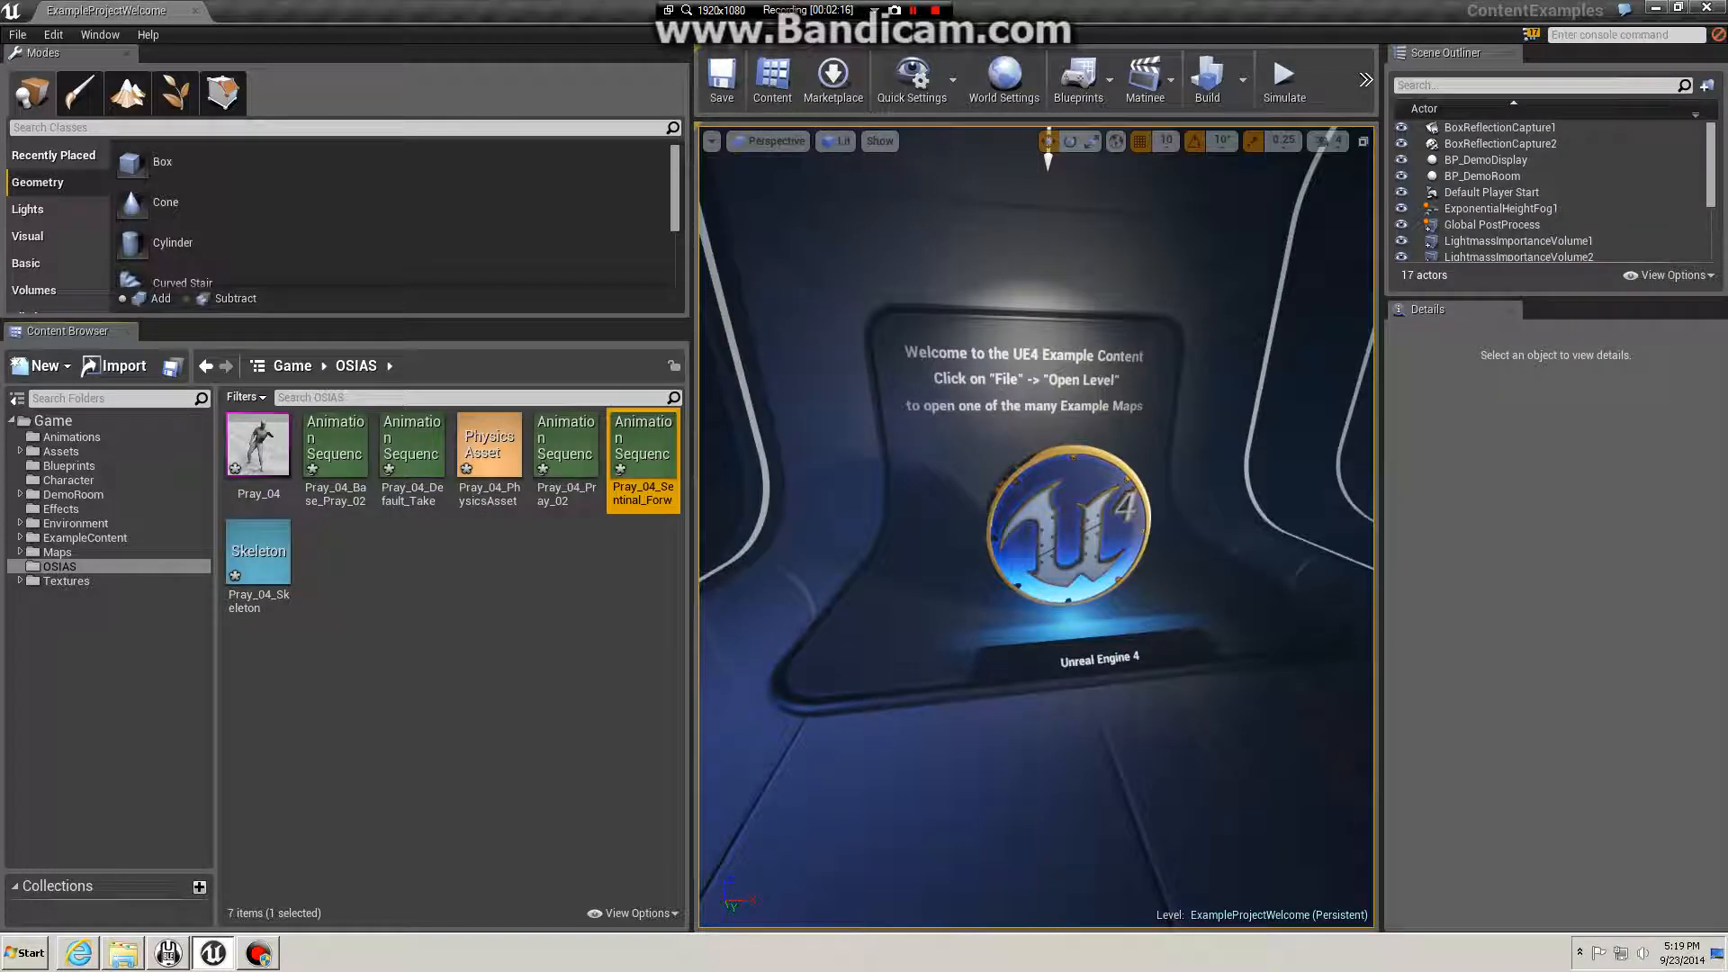
# Step: Delete the Pray_04_Base_Pray_02, Pray_04_Pray_02 and Pray_04_Sentinal_Forward animation sequences from the OSIAS folder
pyautogui.click(335, 450)
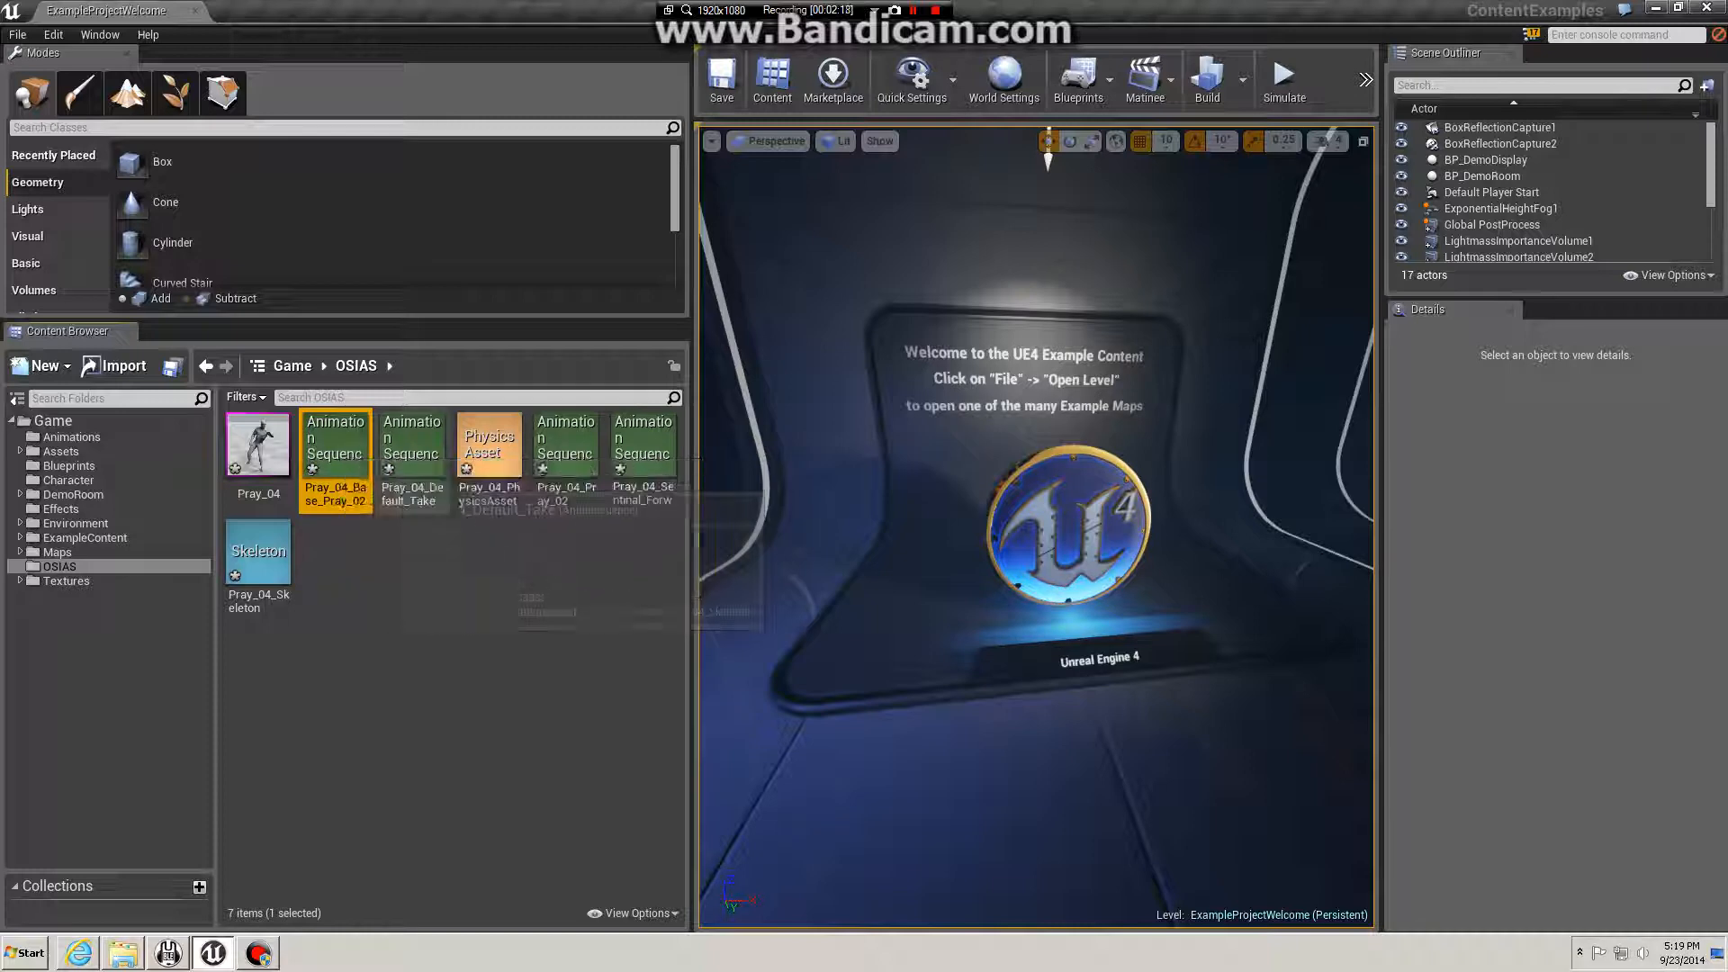
pyautogui.keyDown('ctrl'); pyautogui.click(565, 449); pyautogui.keyUp('ctrl')
pyautogui.keyDown('ctrl'); pyautogui.click(643, 450); pyautogui.keyUp('ctrl')
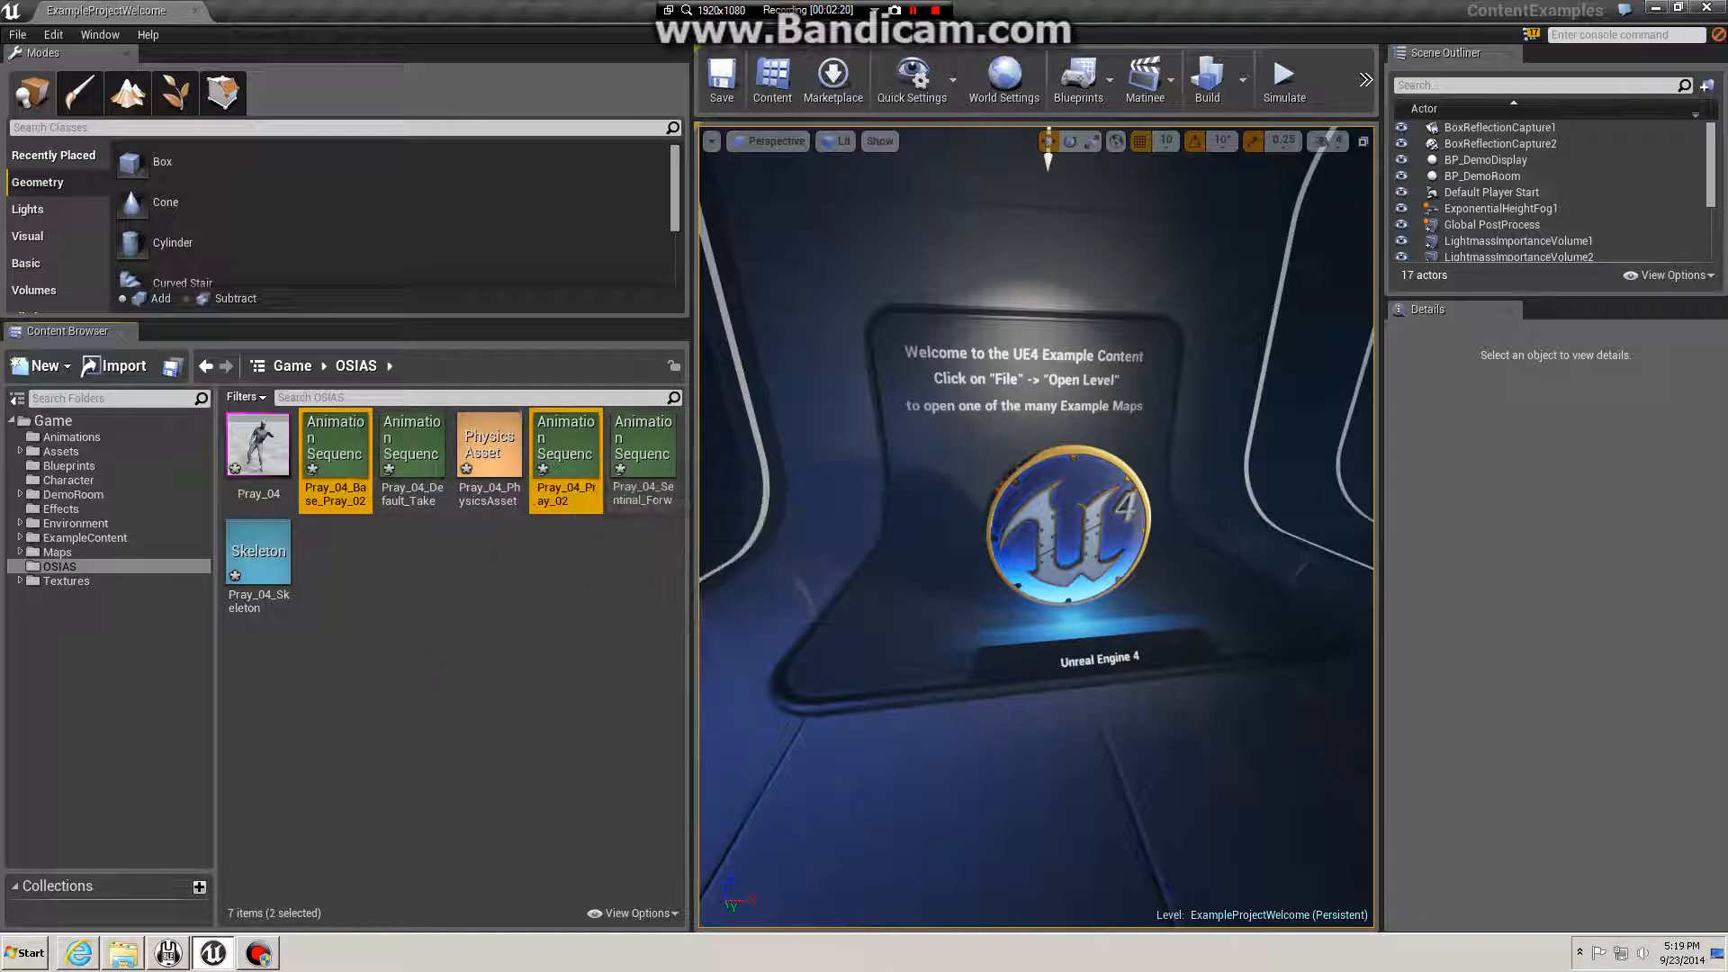
pyautogui.press('Delete')
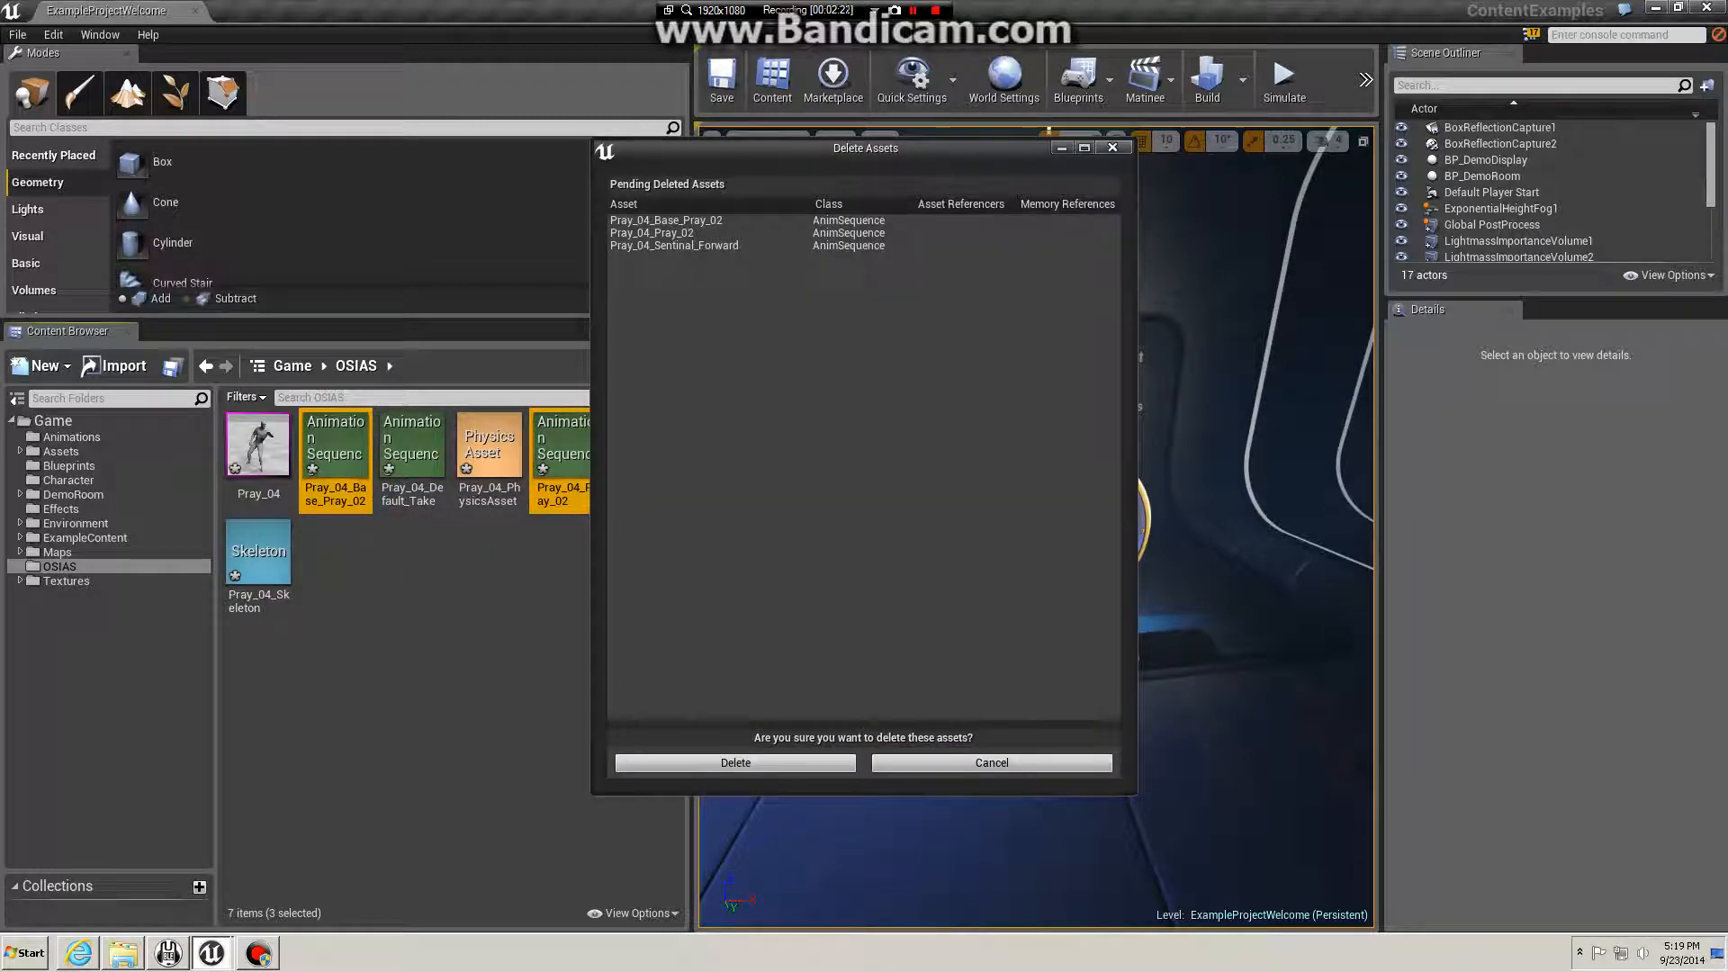
pyautogui.click(735, 762)
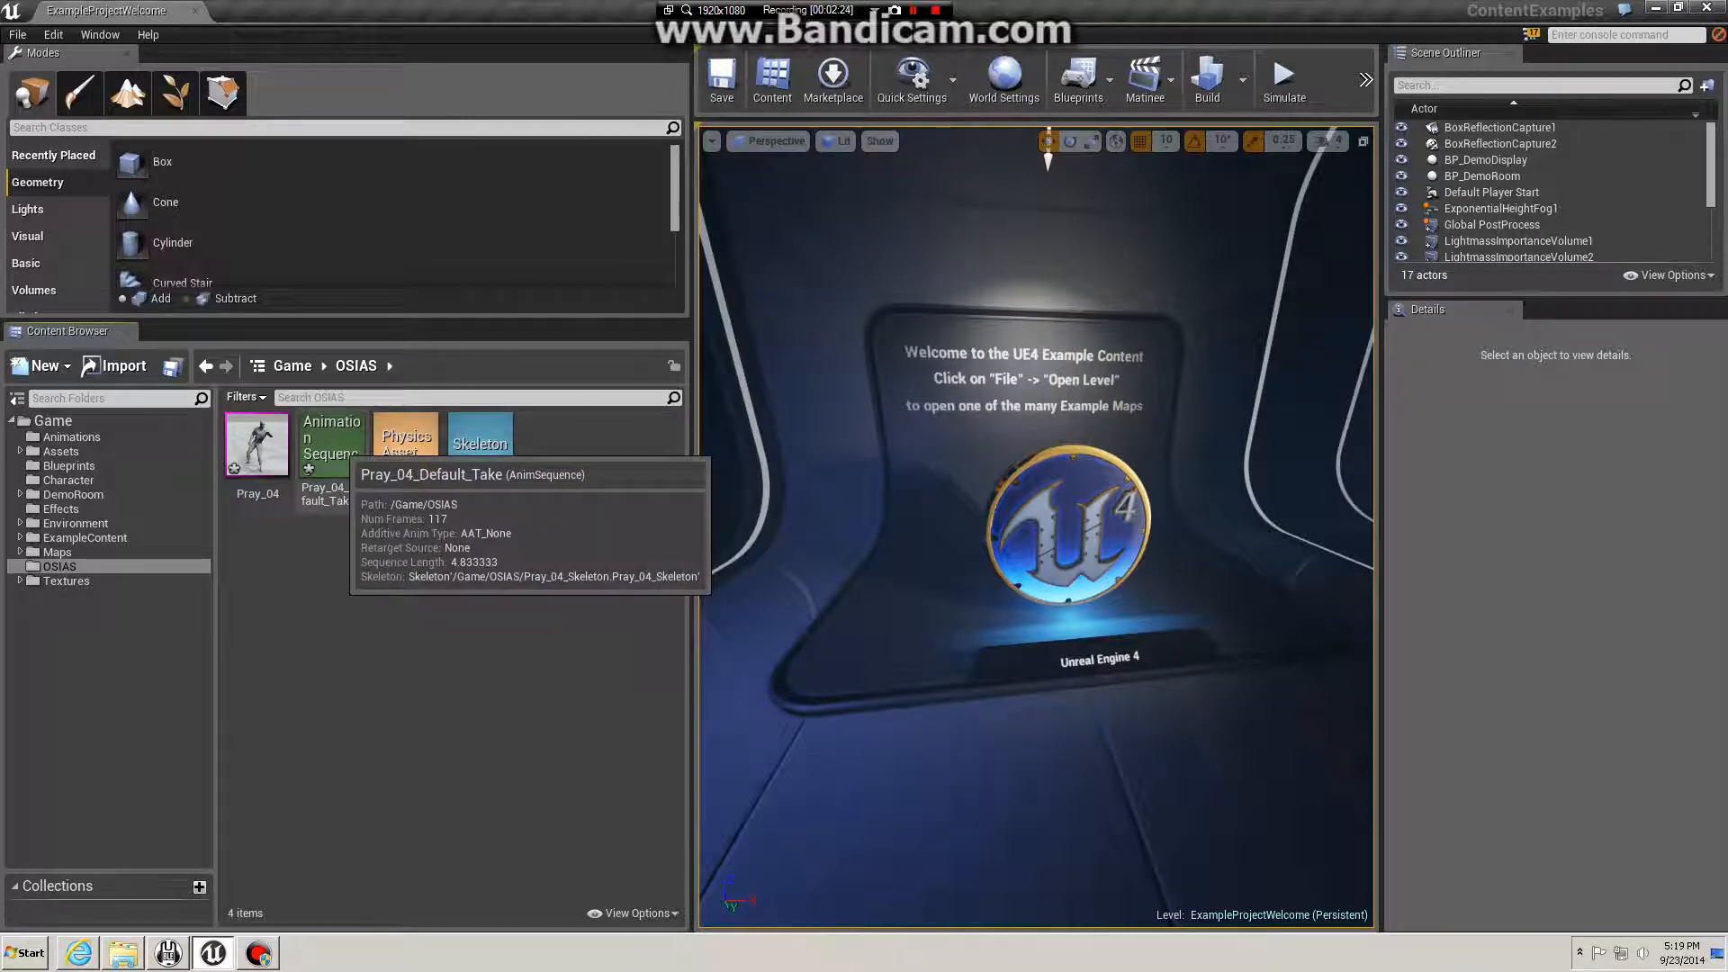
# Step: Open the Pray_04_Default_Take animation, view it from the character's side, and close the animation editor
pyautogui.doubleClick(331, 445)
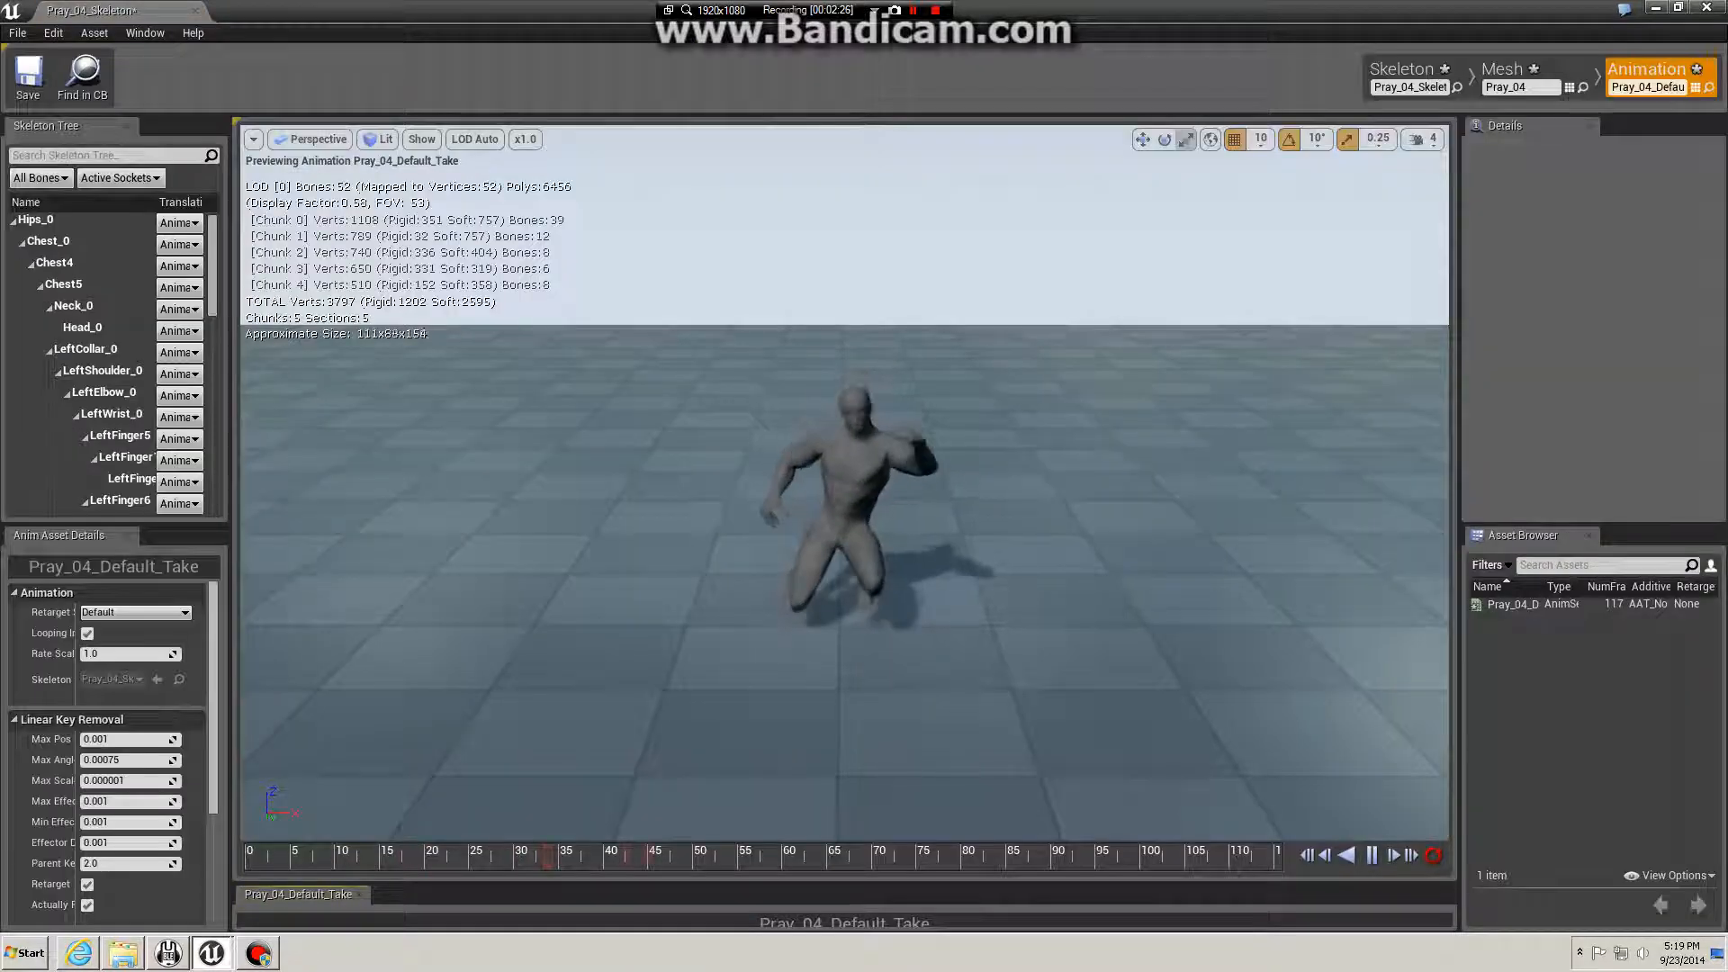
pyautogui.moveTo(846, 486); pyautogui.dragTo(1048, 351, button='right')
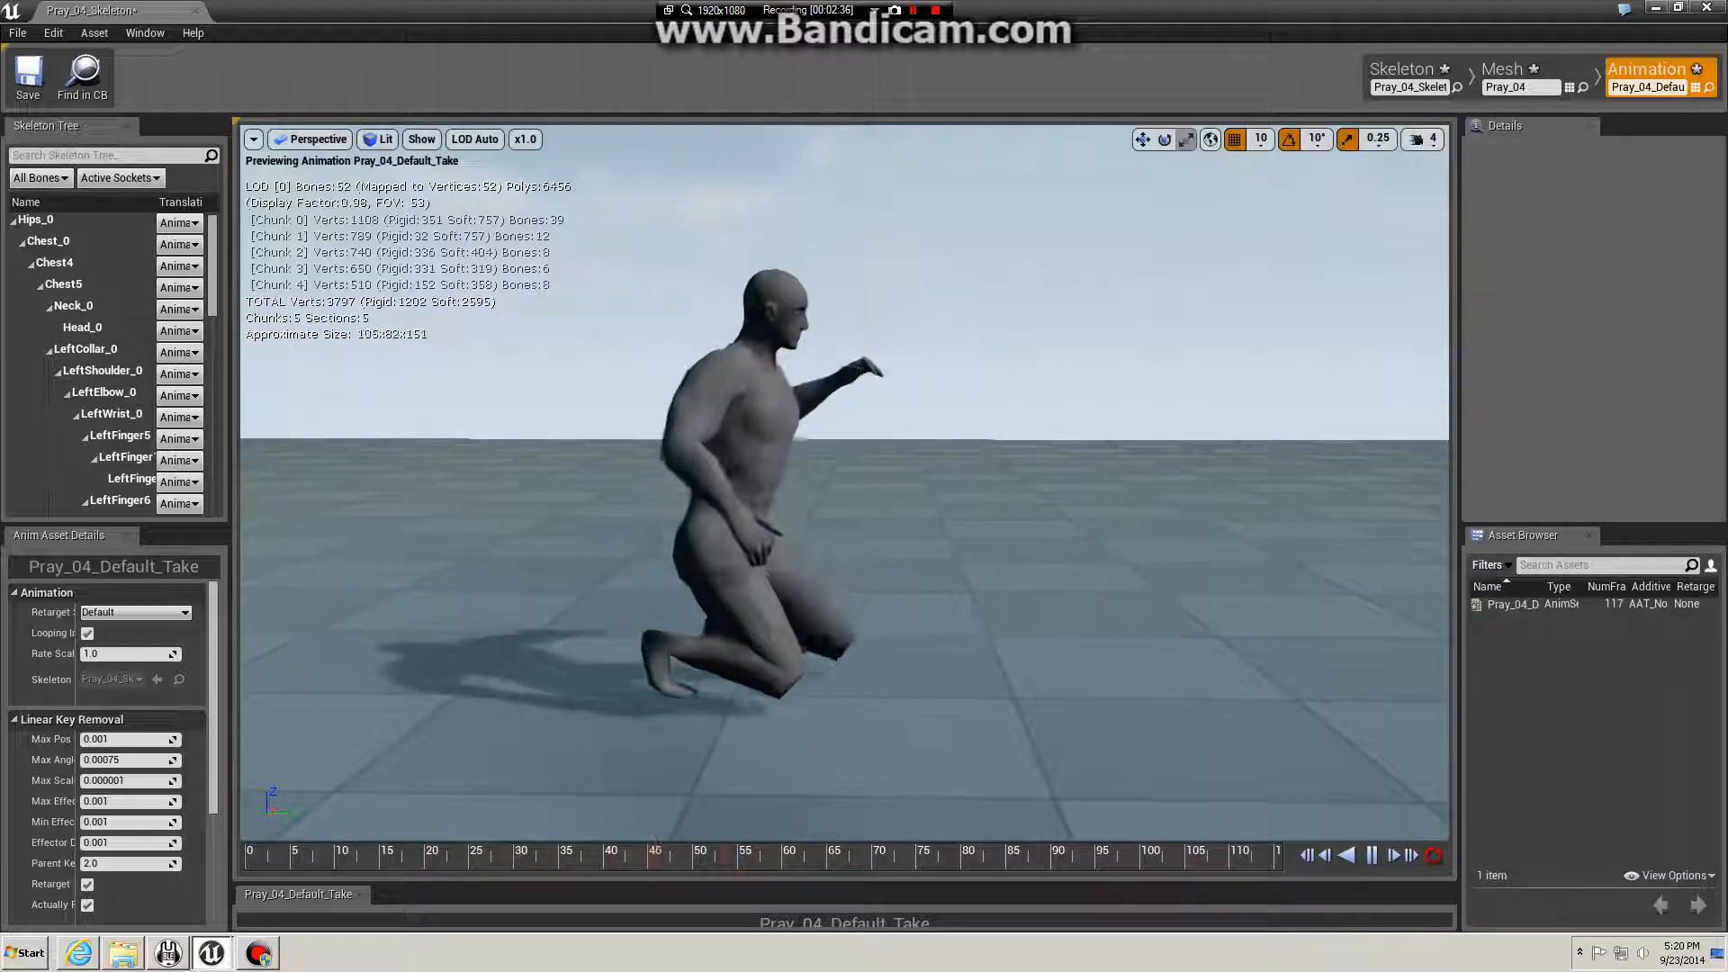
pyautogui.click(1706, 8)
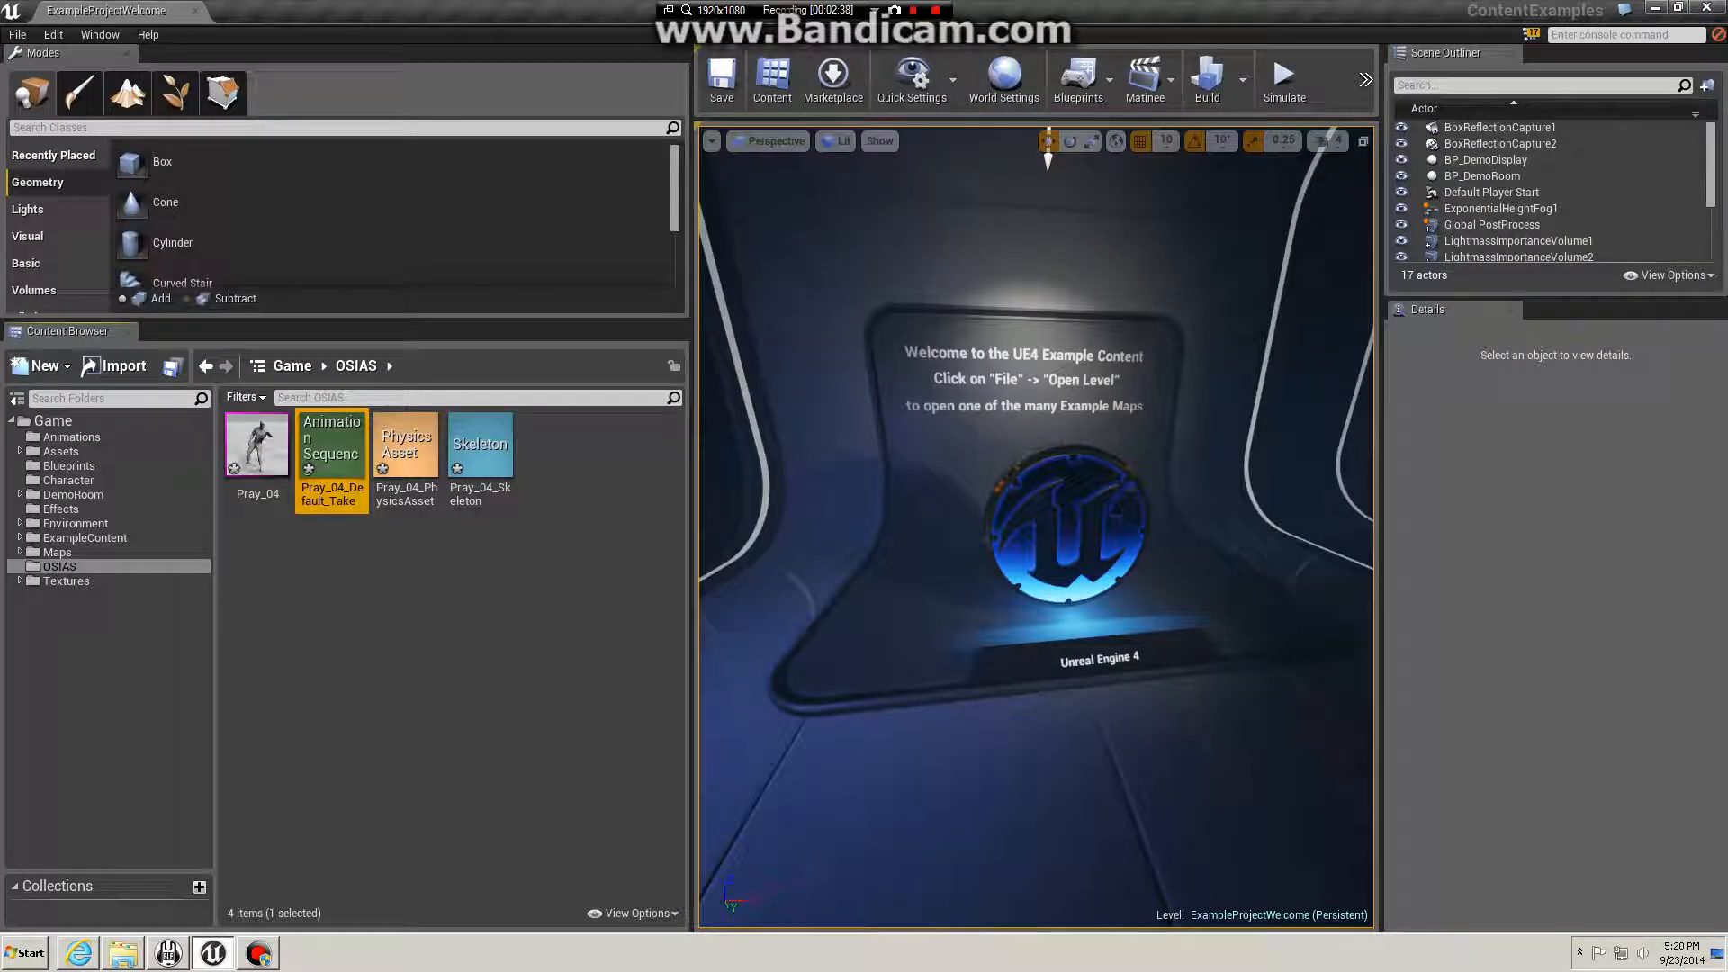
# Step: Import Test_02.fbx from the Example Materials folder into OSIAS as an animation for Pray_04_Skeleton, using the exported time as animation length
pyautogui.hotkey('alt', 'Tab')
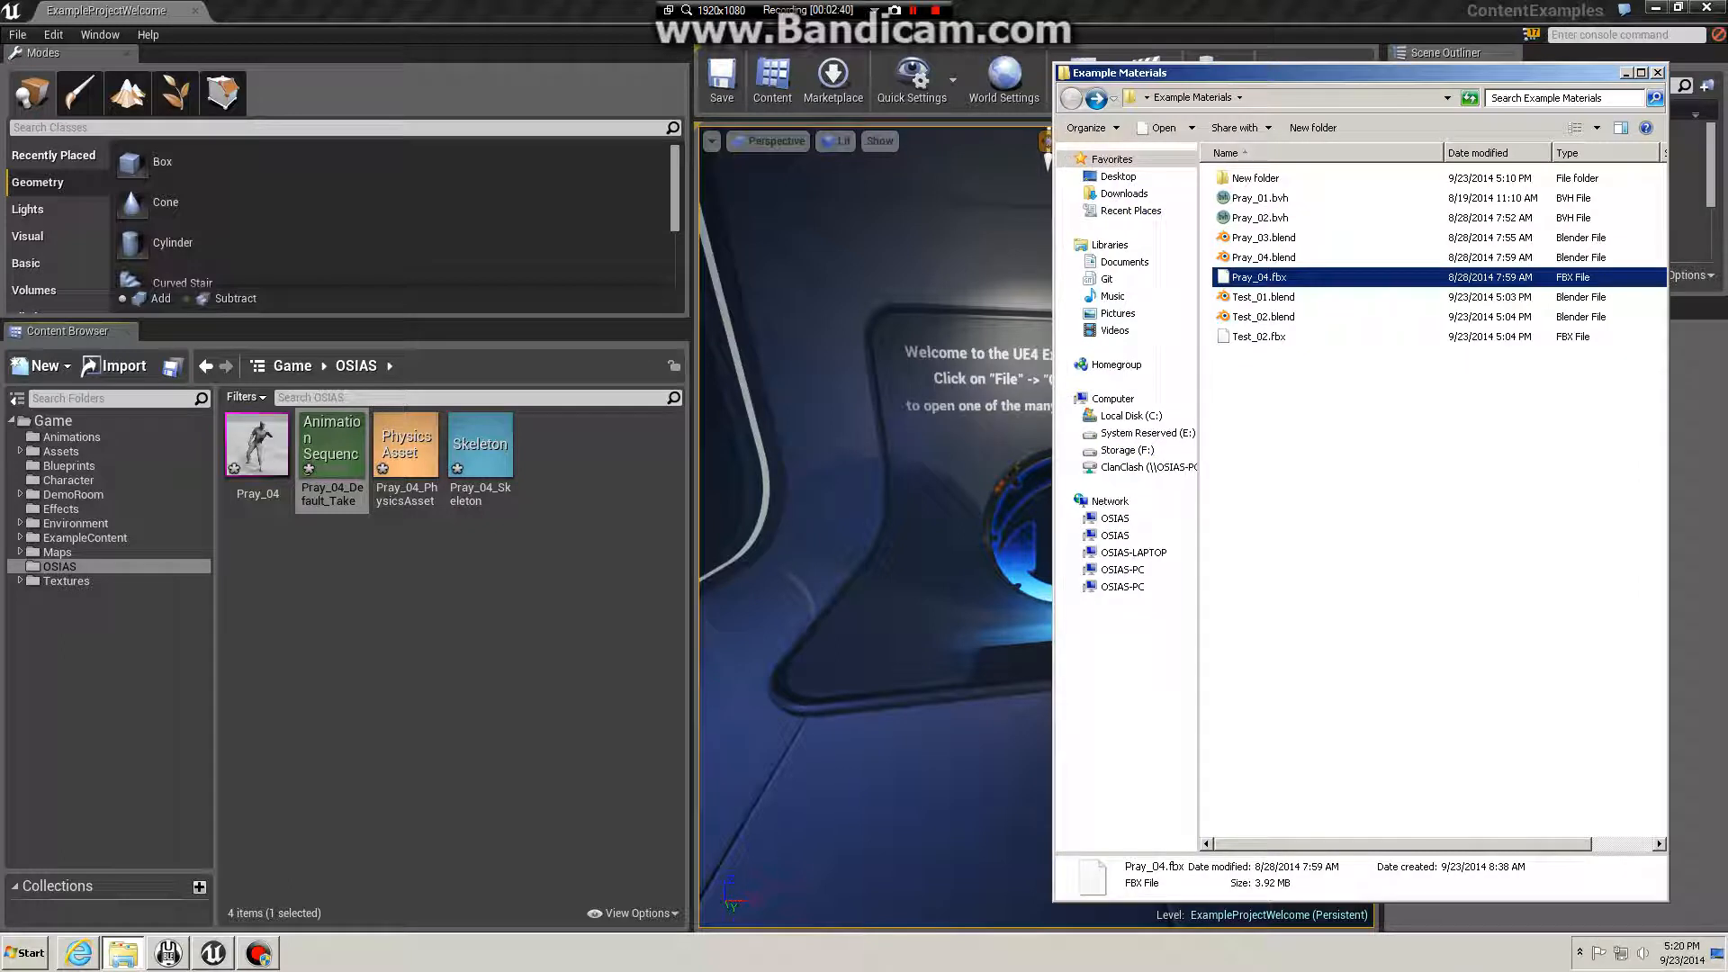
pyautogui.click(1263, 317)
pyautogui.click(1258, 337)
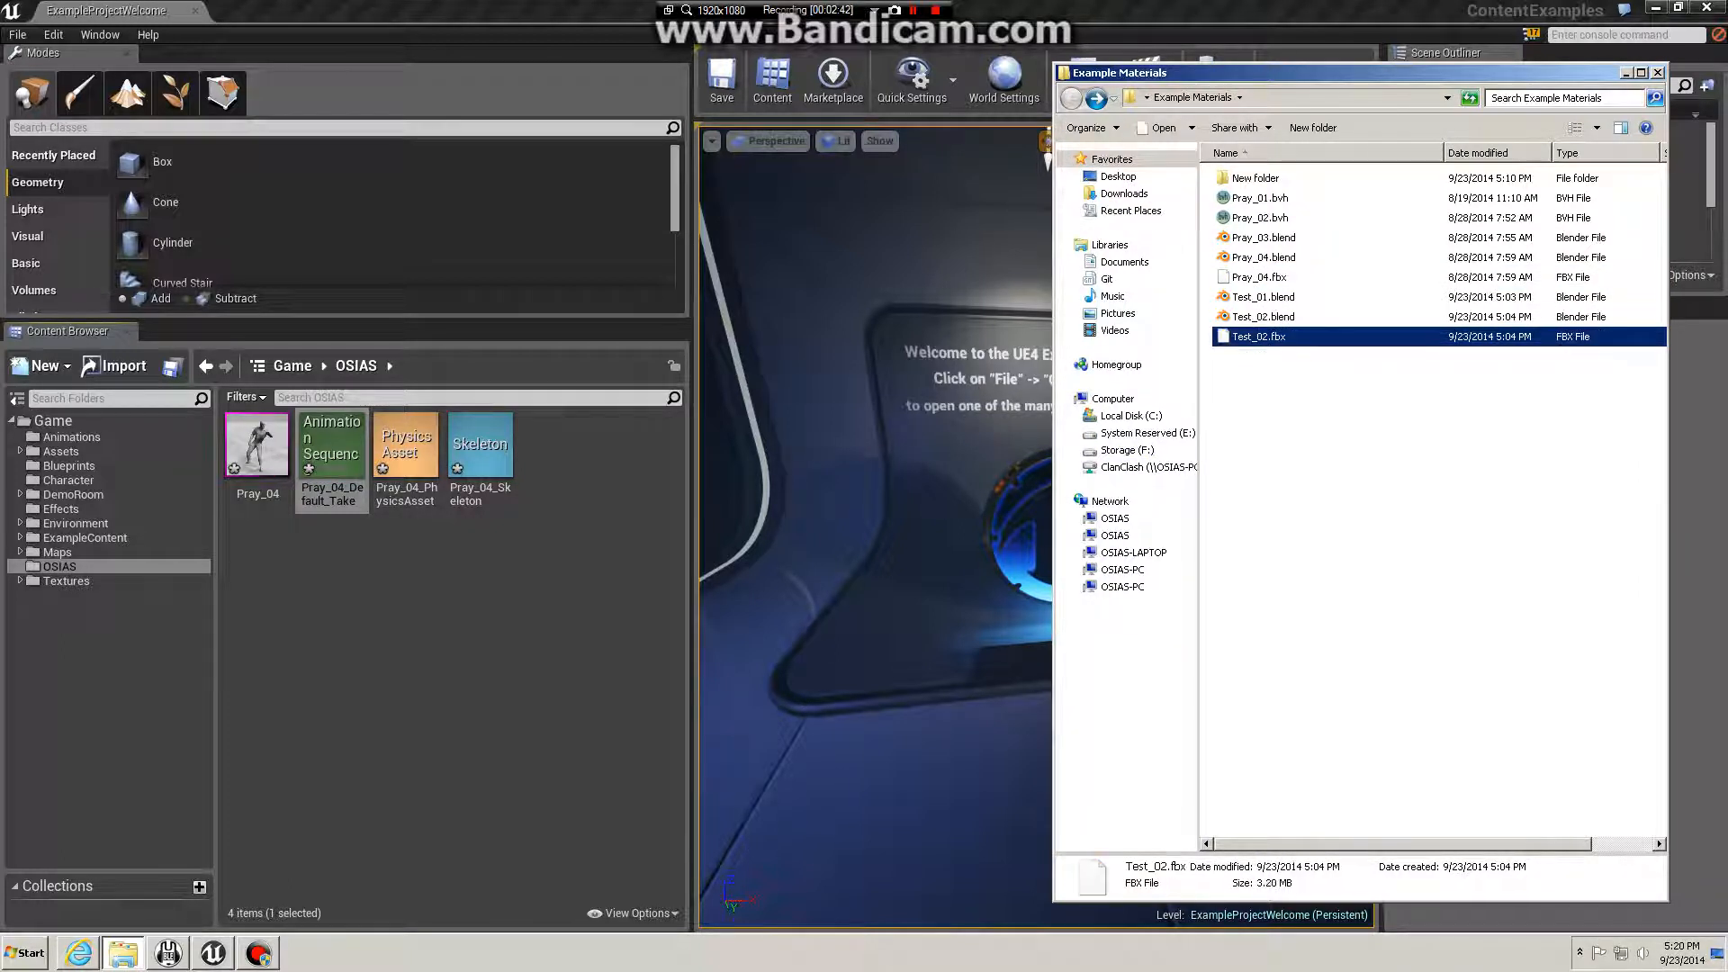
pyautogui.click(1287, 396)
pyautogui.click(1259, 336)
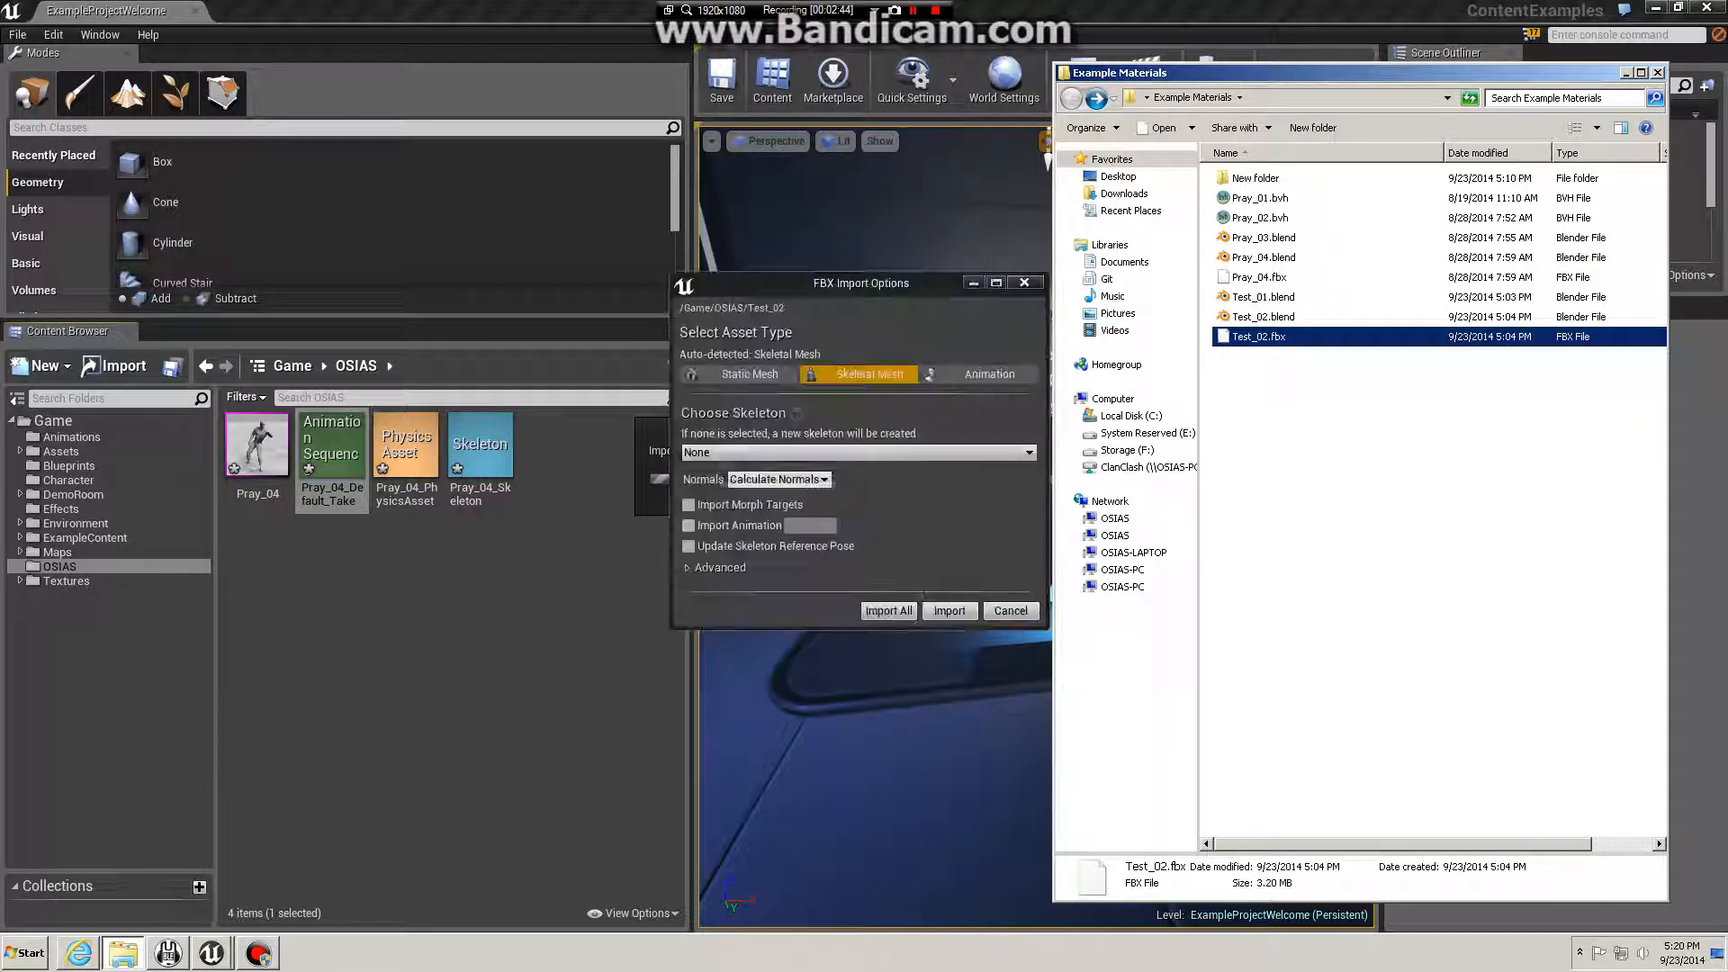
pyautogui.click(990, 374)
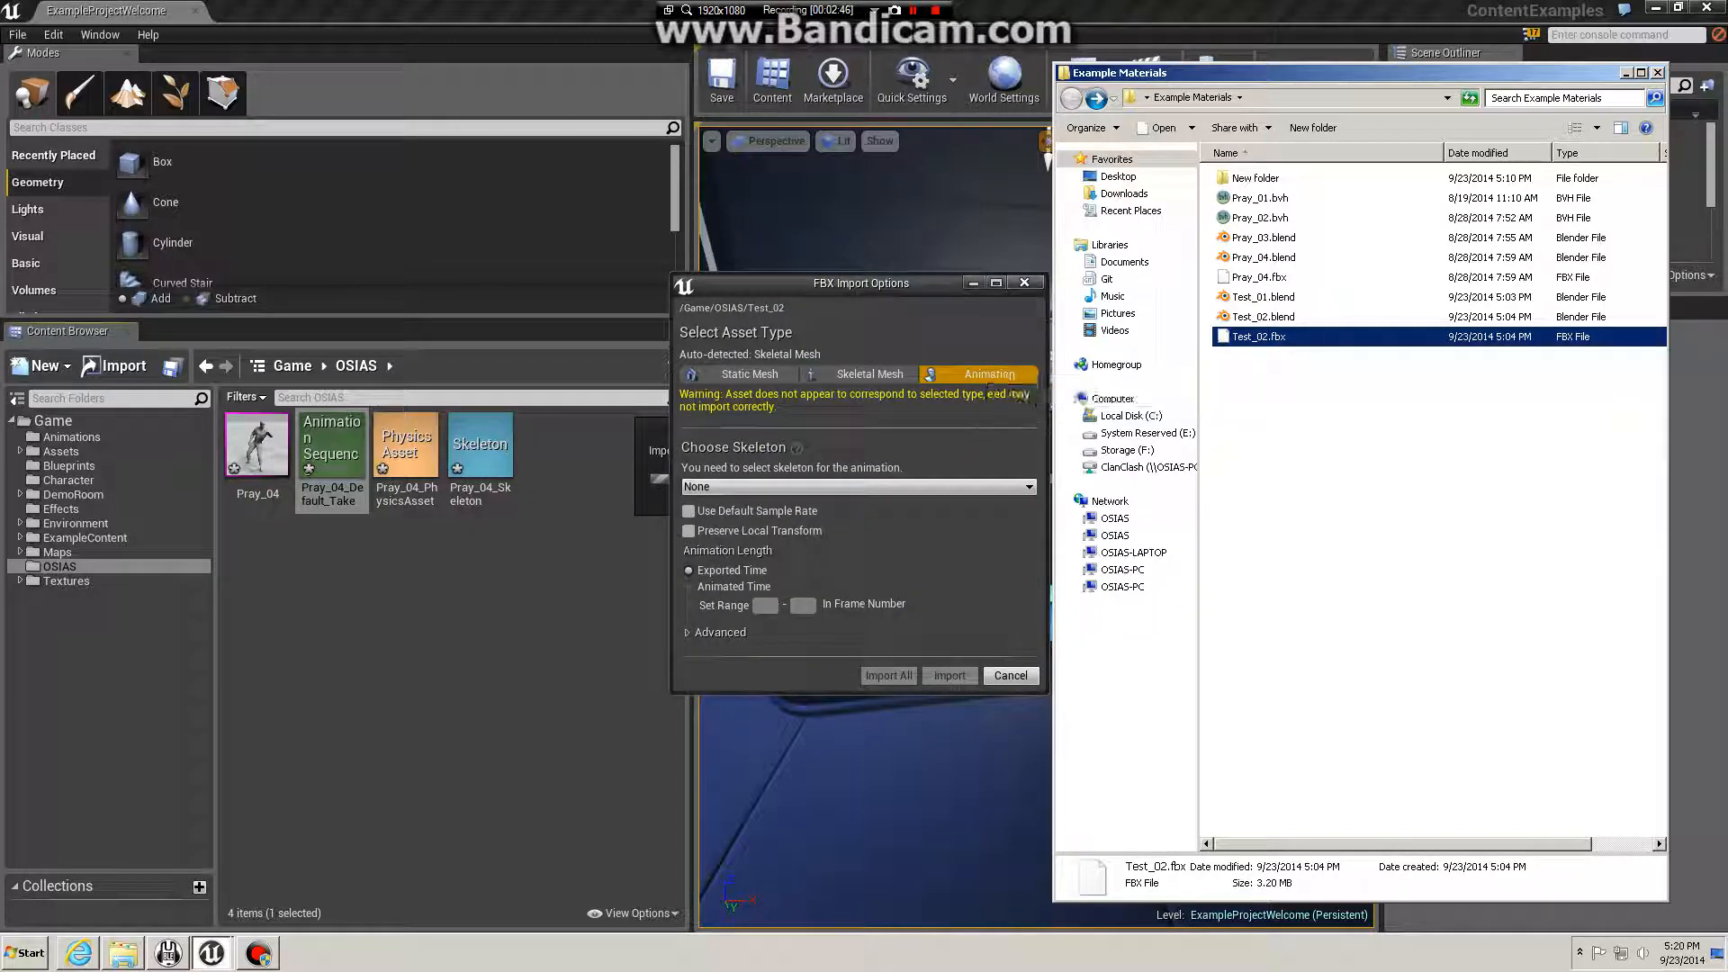
pyautogui.click(859, 486)
pyautogui.click(1129, 717)
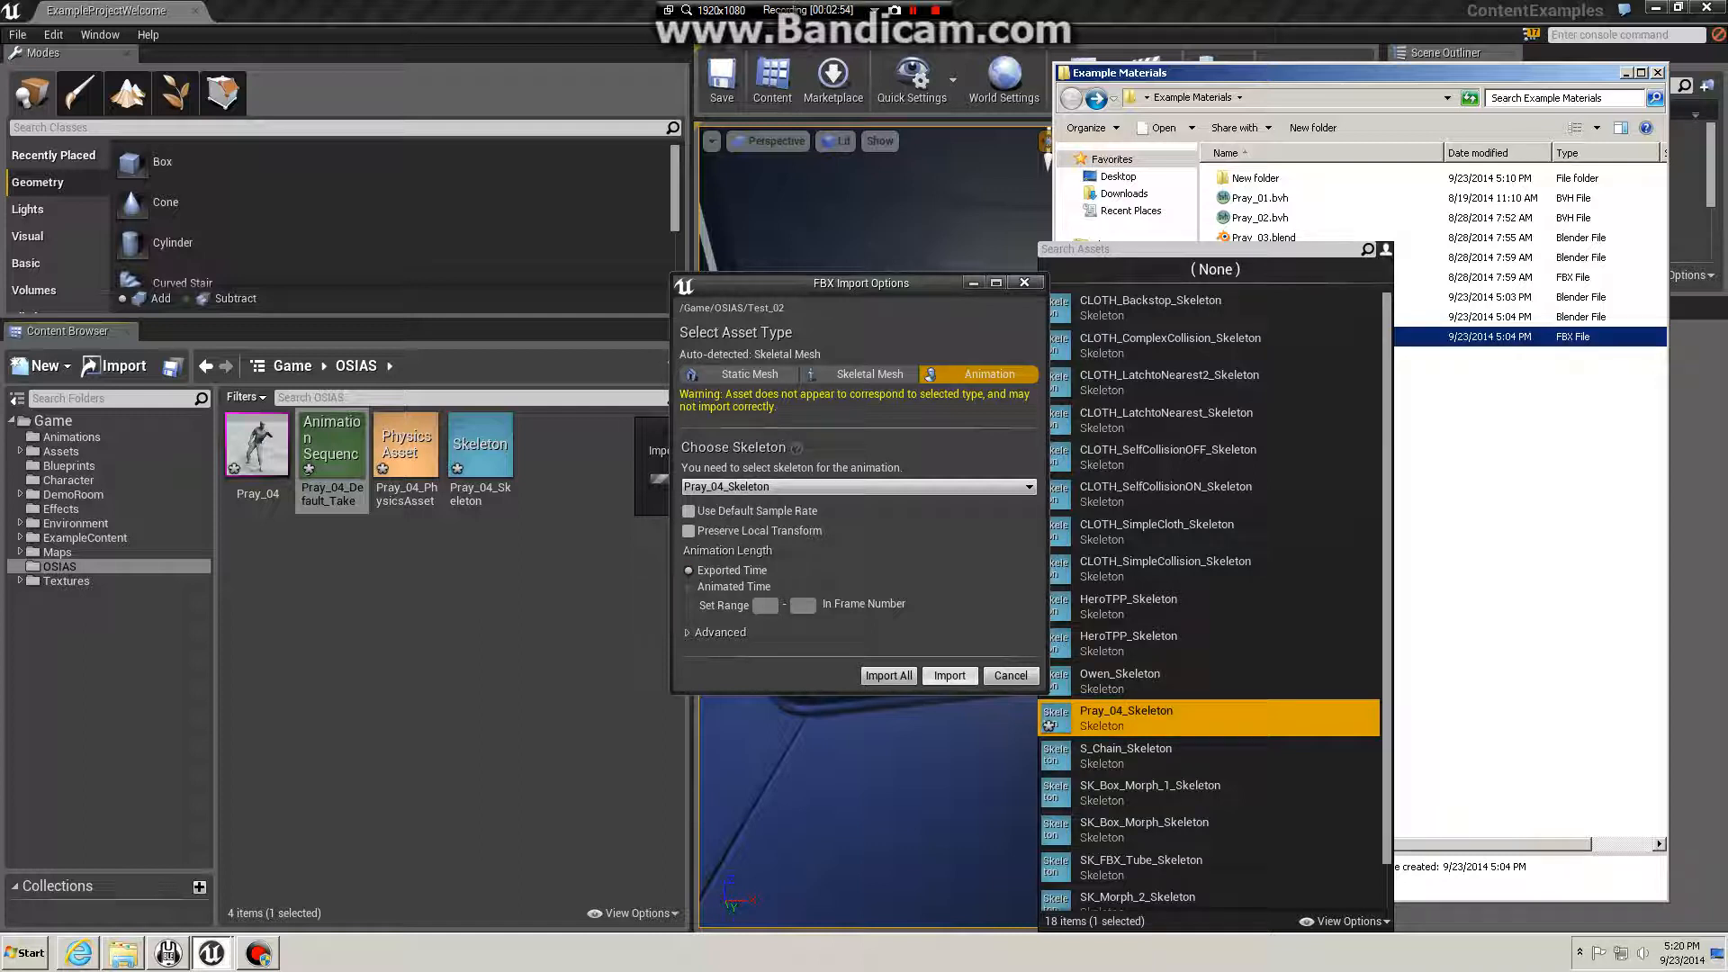
pyautogui.click(688, 633)
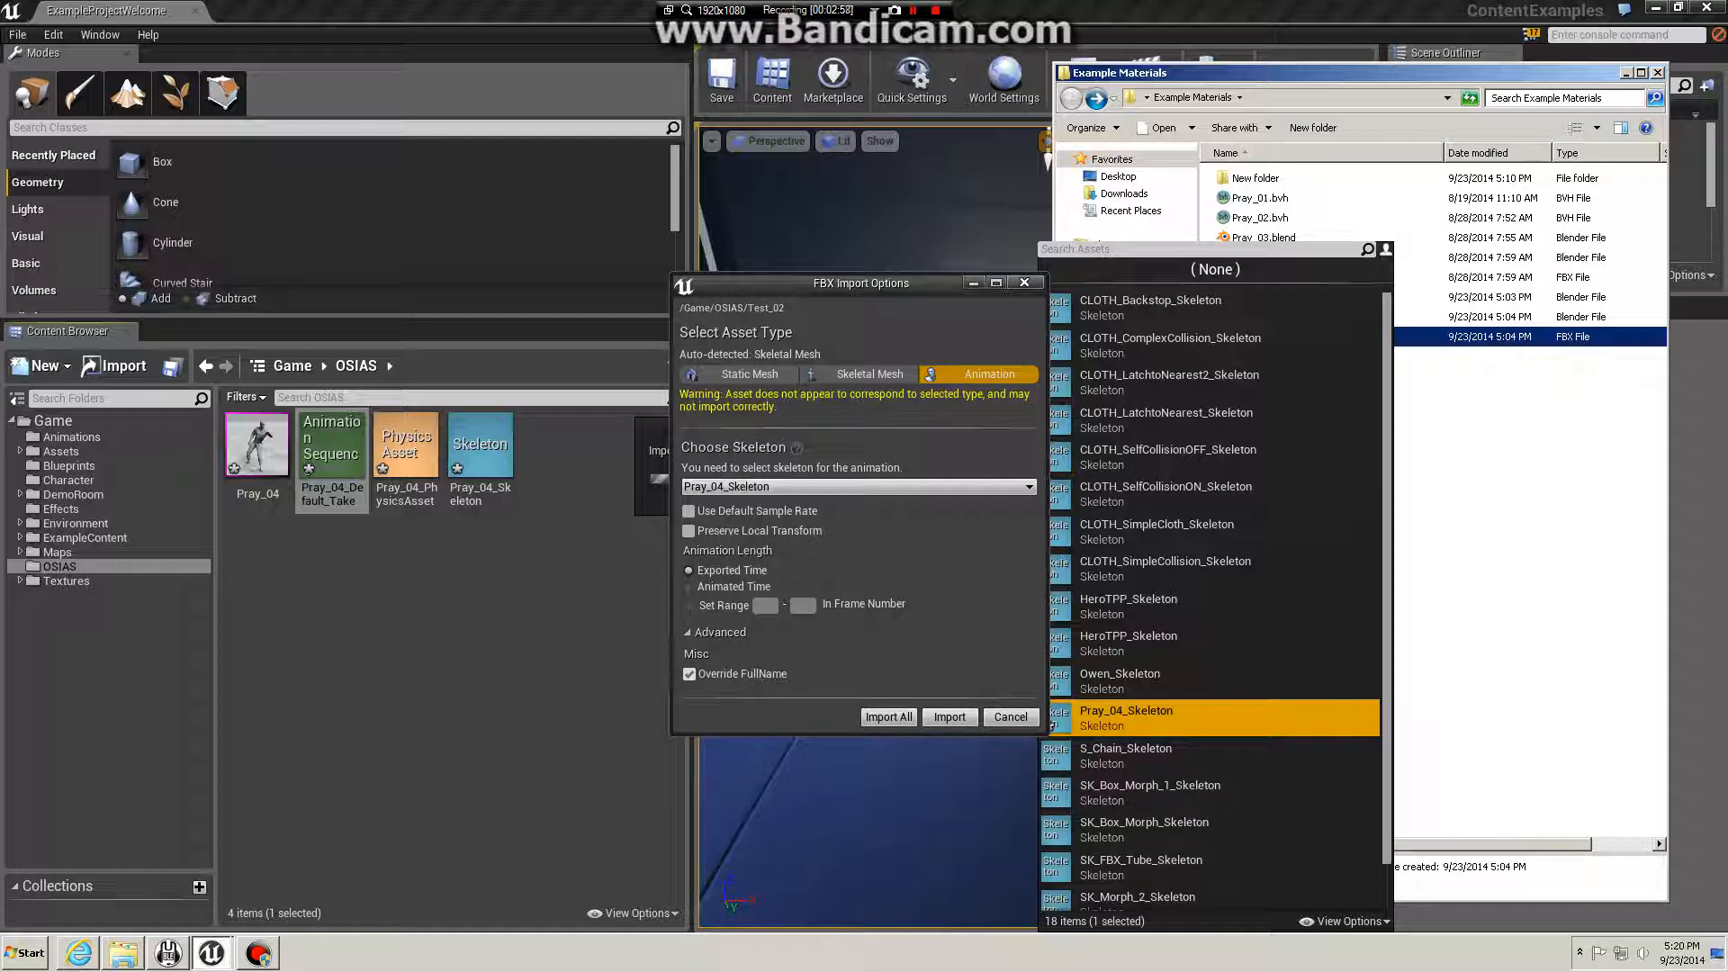
pyautogui.click(949, 716)
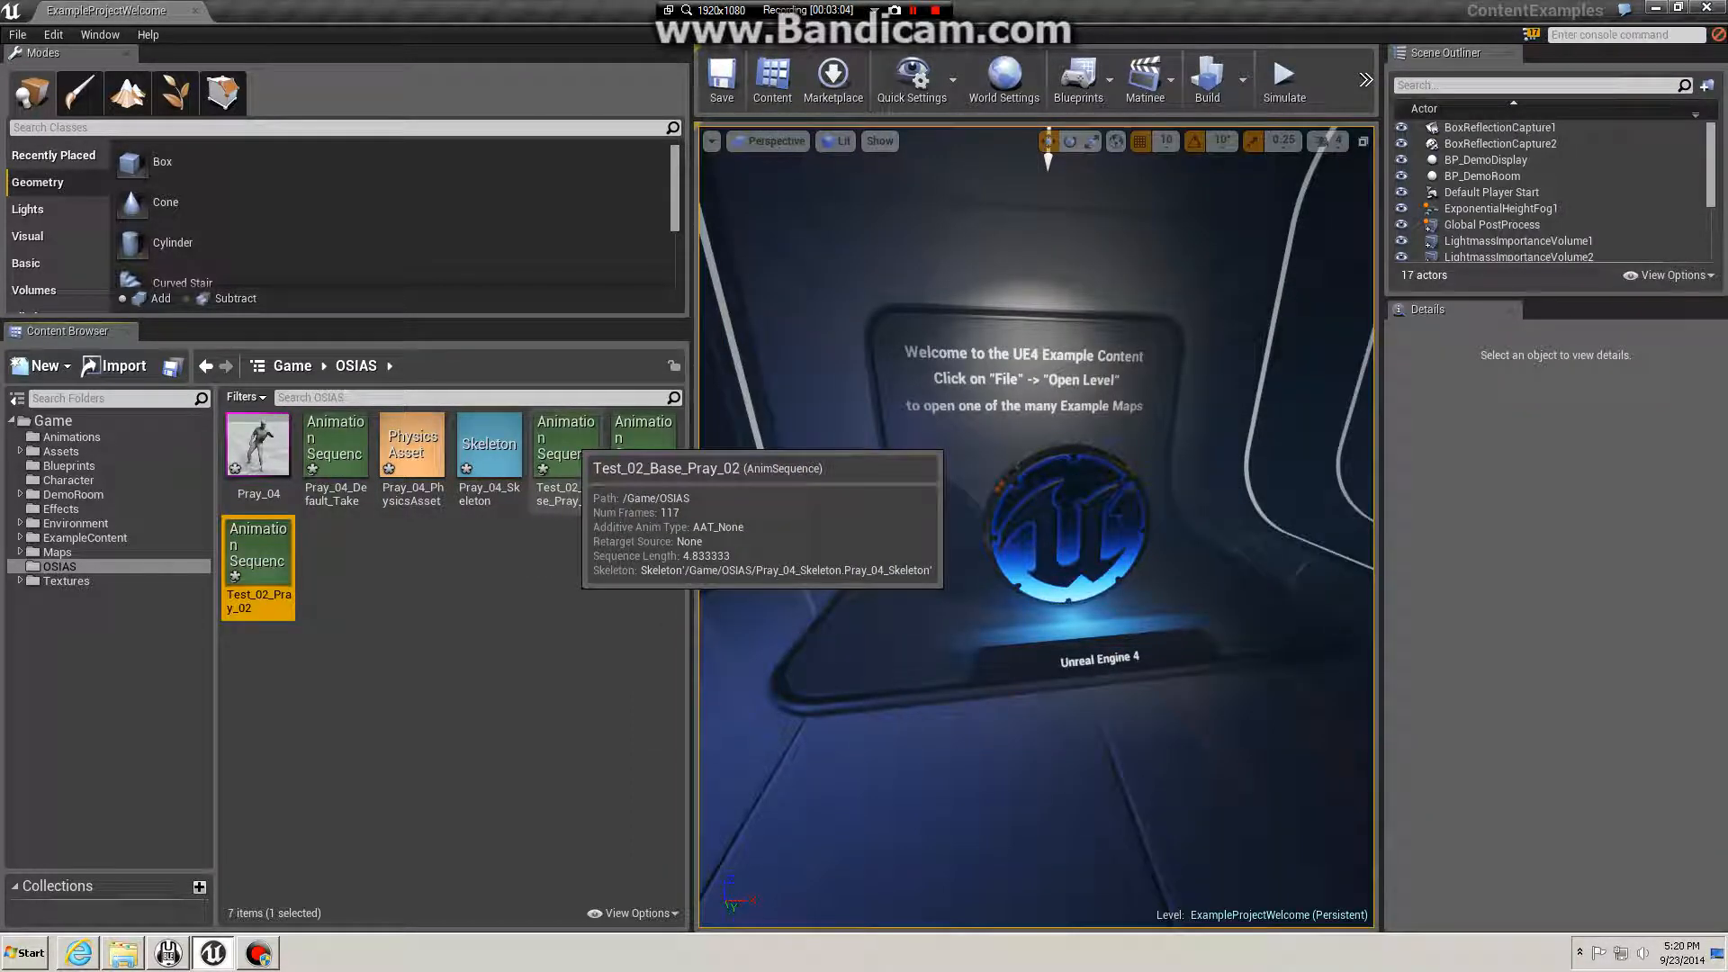
# Step: Delete the Test_02_Base_Pray_02 and Test_02_Pray_02 animation sequences from the OSIAS folder
pyautogui.keyDown('ctrl'); pyautogui.click(565, 446); pyautogui.keyUp('ctrl')
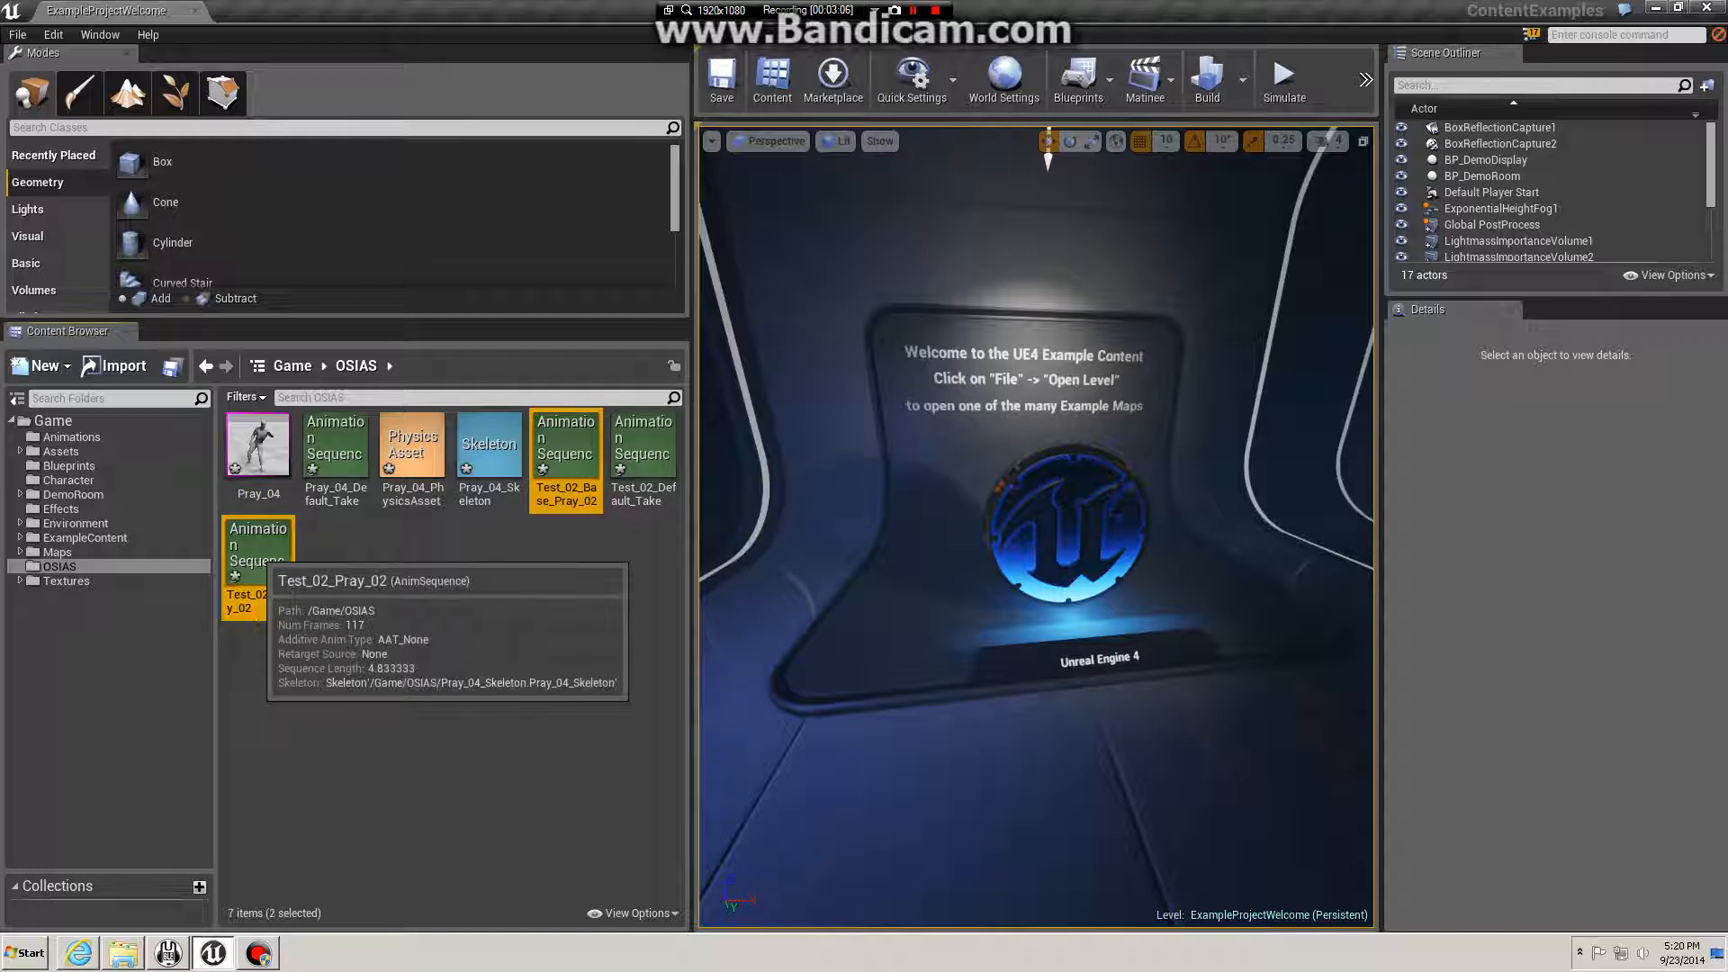
pyautogui.press('Delete')
pyautogui.click(736, 762)
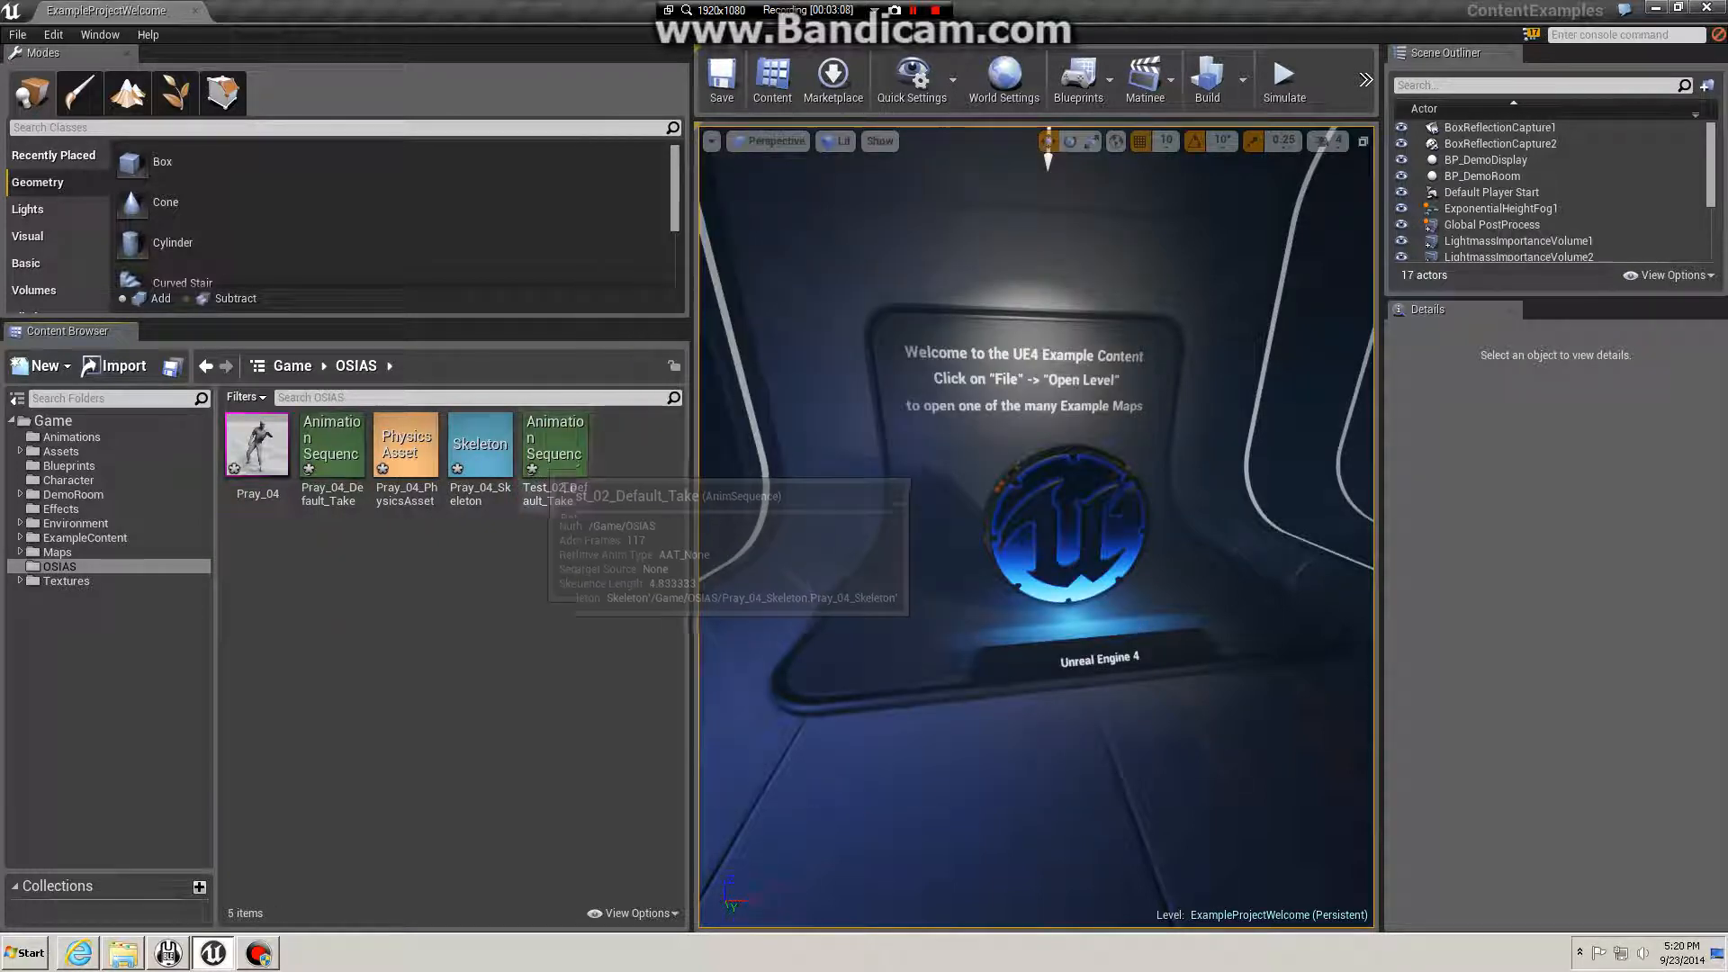
# Step: Open the Test_02_Default_Take animation, view it from the character's side, and close the animation editor
pyautogui.doubleClick(555, 445)
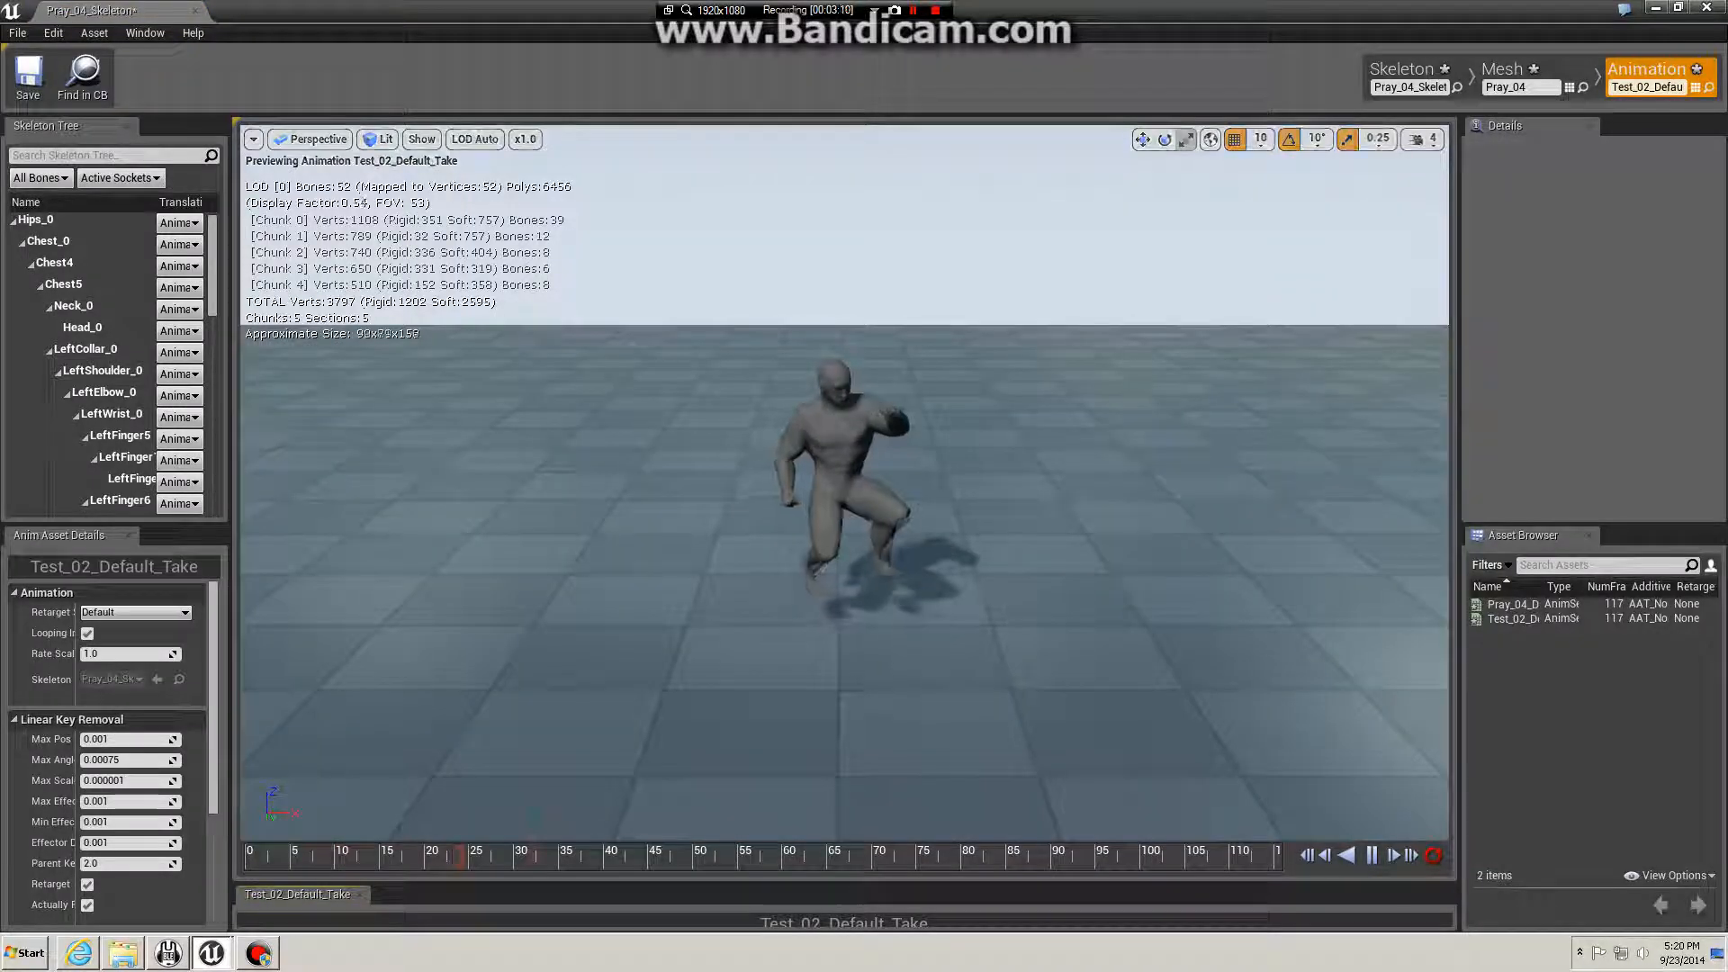
pyautogui.moveTo(737, 468); pyautogui.dragTo(769, 374, button='right')
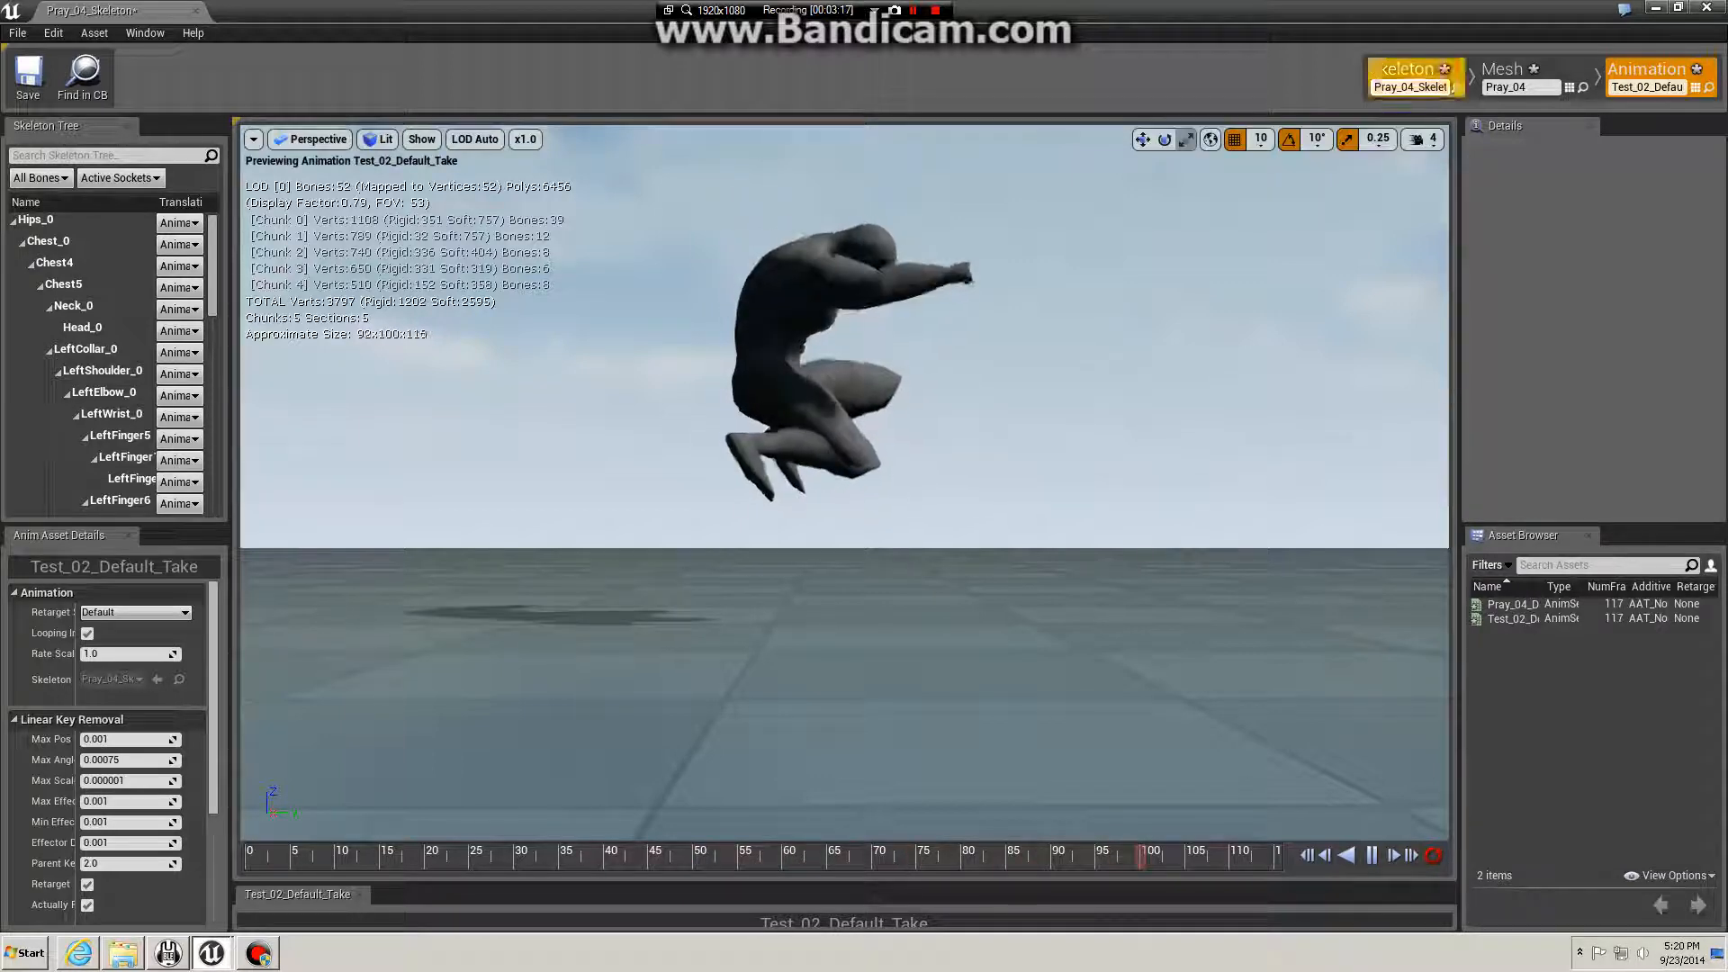
pyautogui.click(1706, 7)
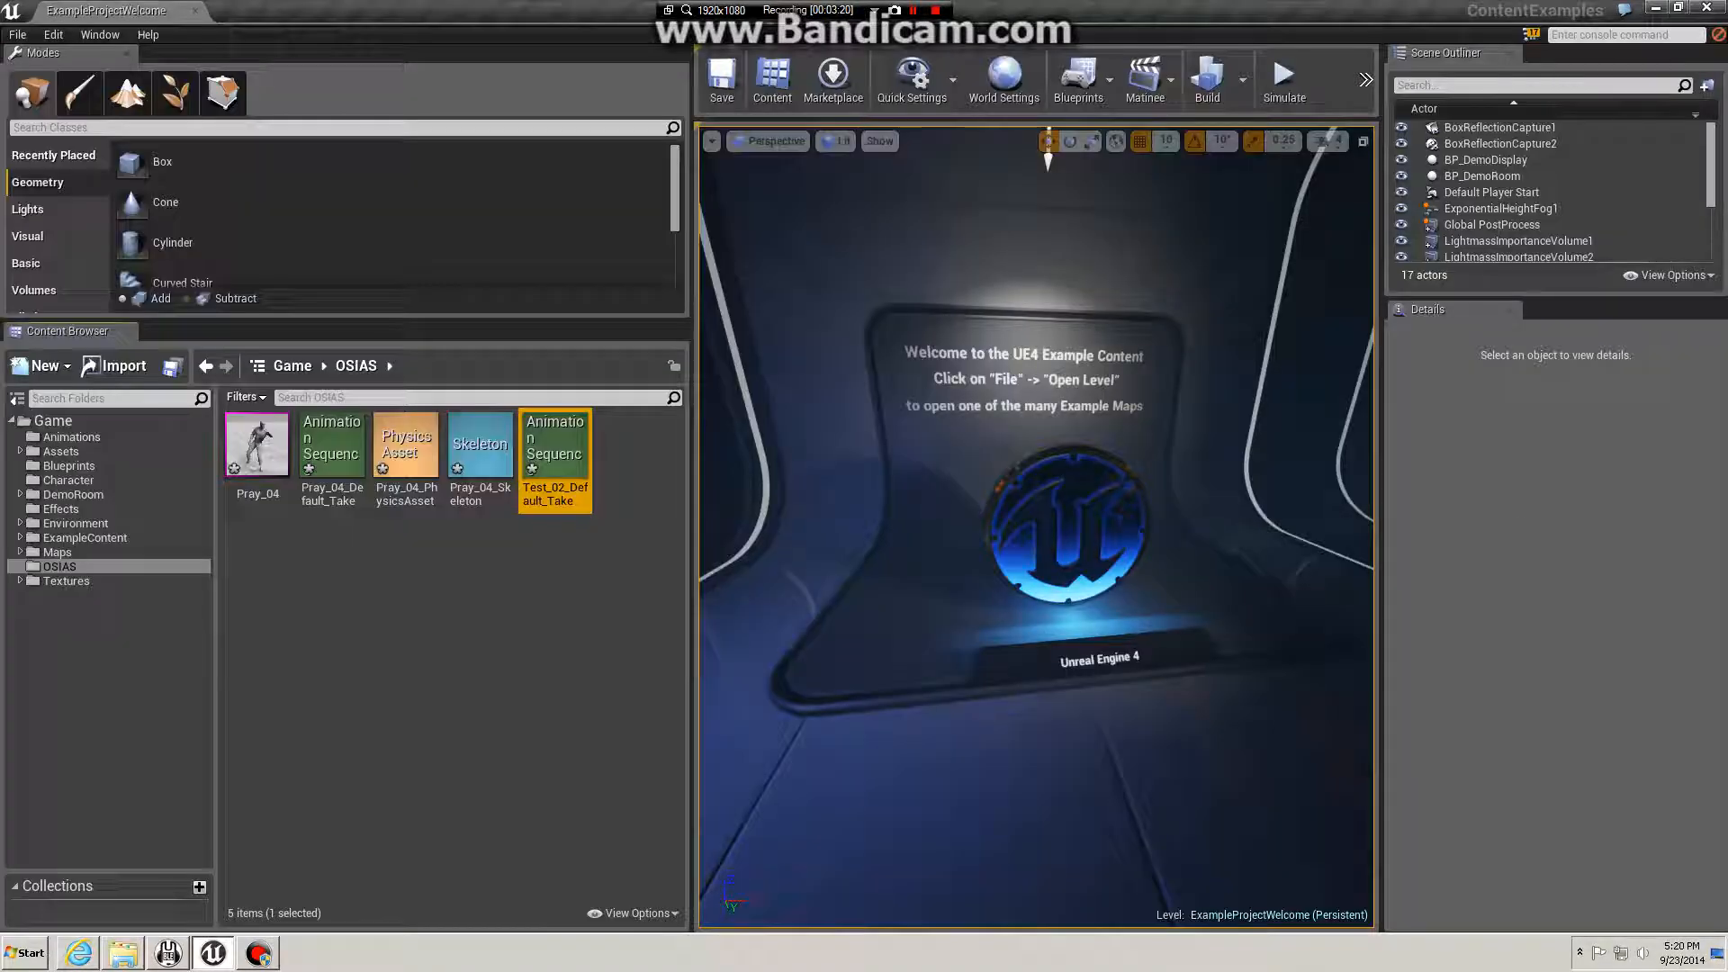
# Step: Delete all assets in the OSIAS folder, from the Pray_04 mesh through Test_02_Default_Take
pyautogui.click(567, 601)
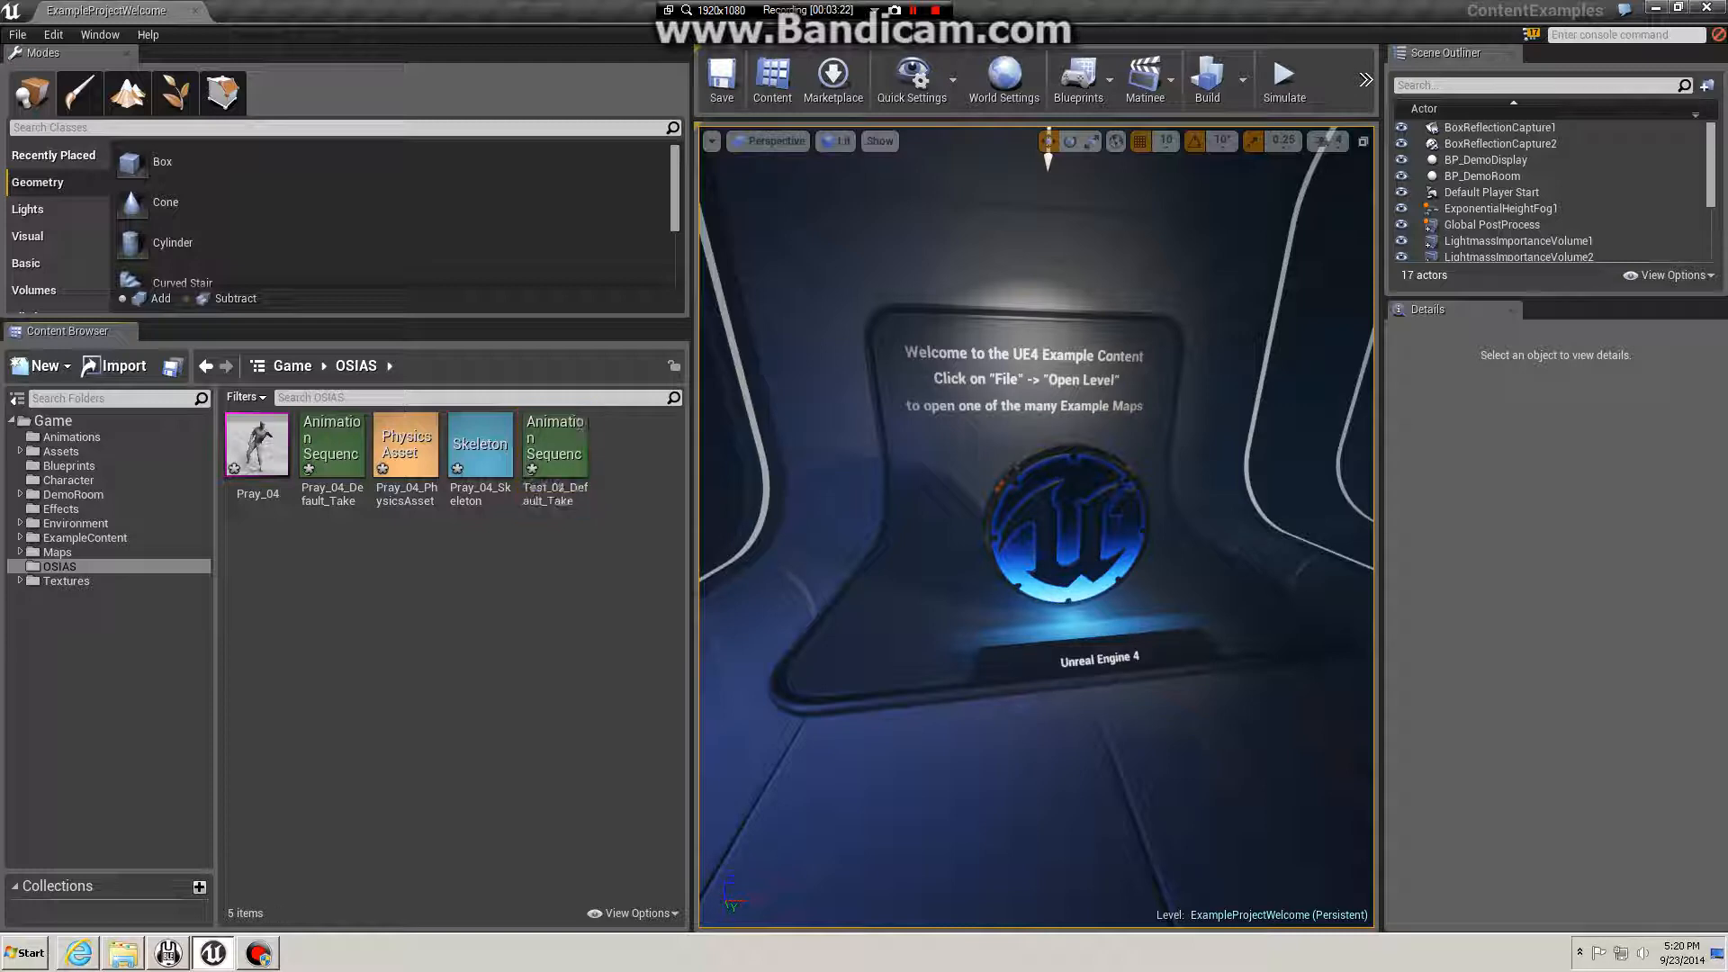
pyautogui.click(257, 450)
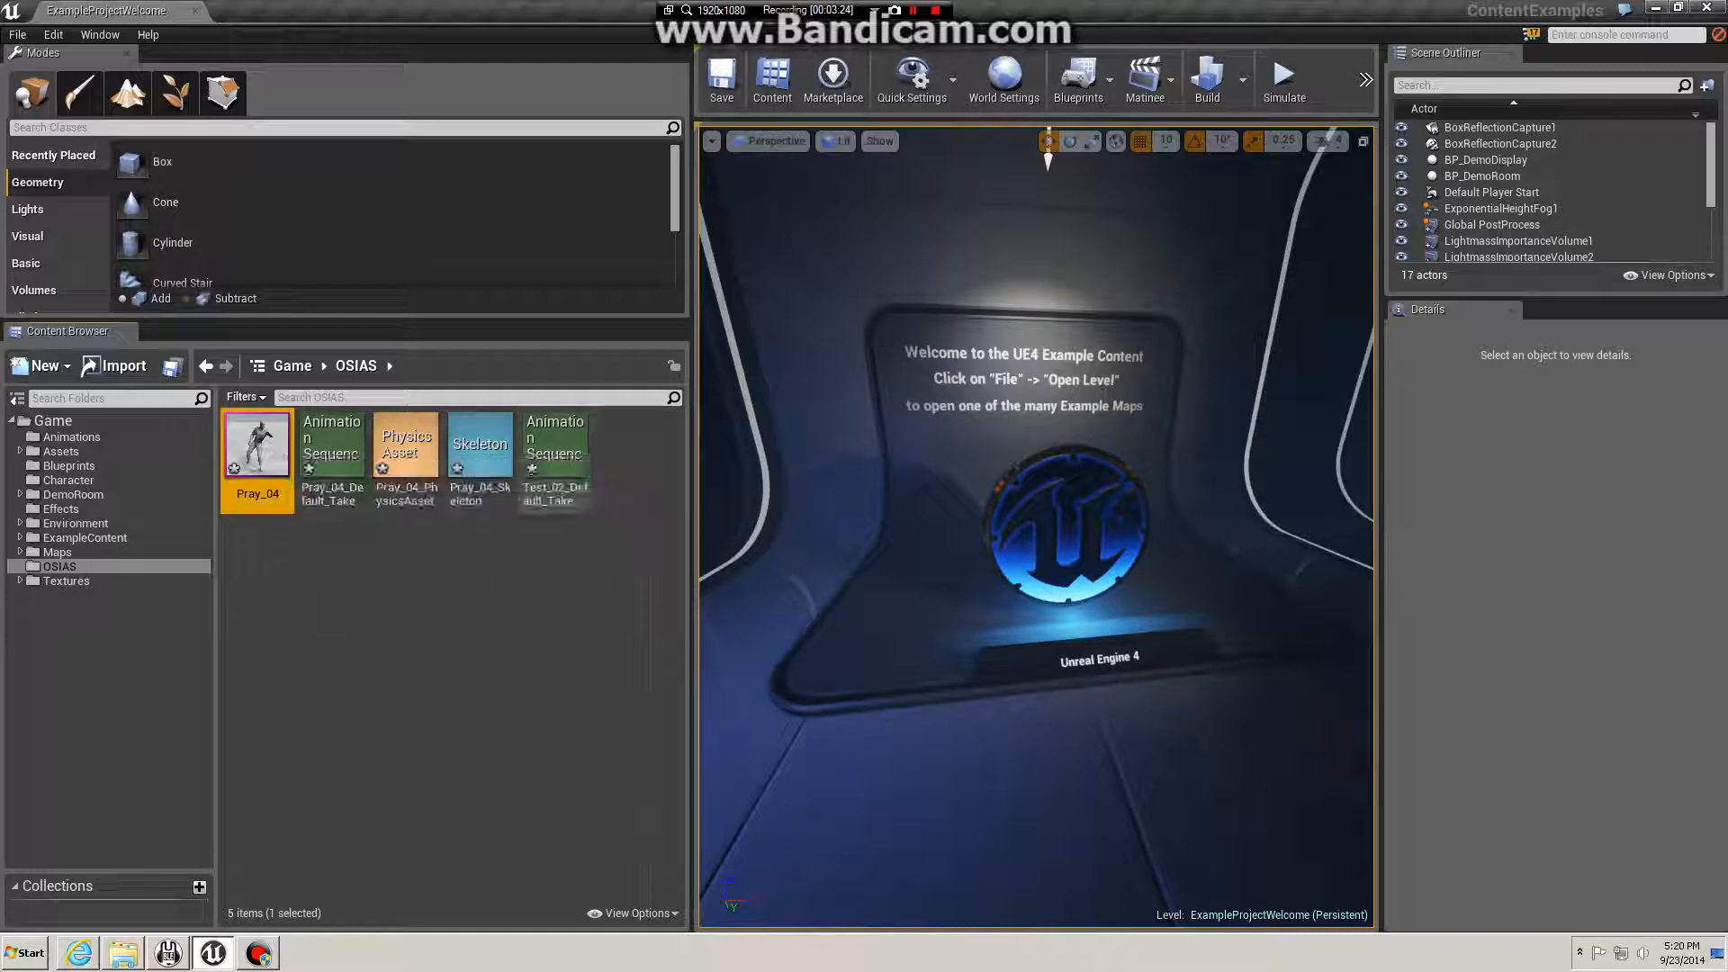
pyautogui.keyDown('shift'); pyautogui.click(555, 454); pyautogui.keyUp('shift')
pyautogui.press('Delete')
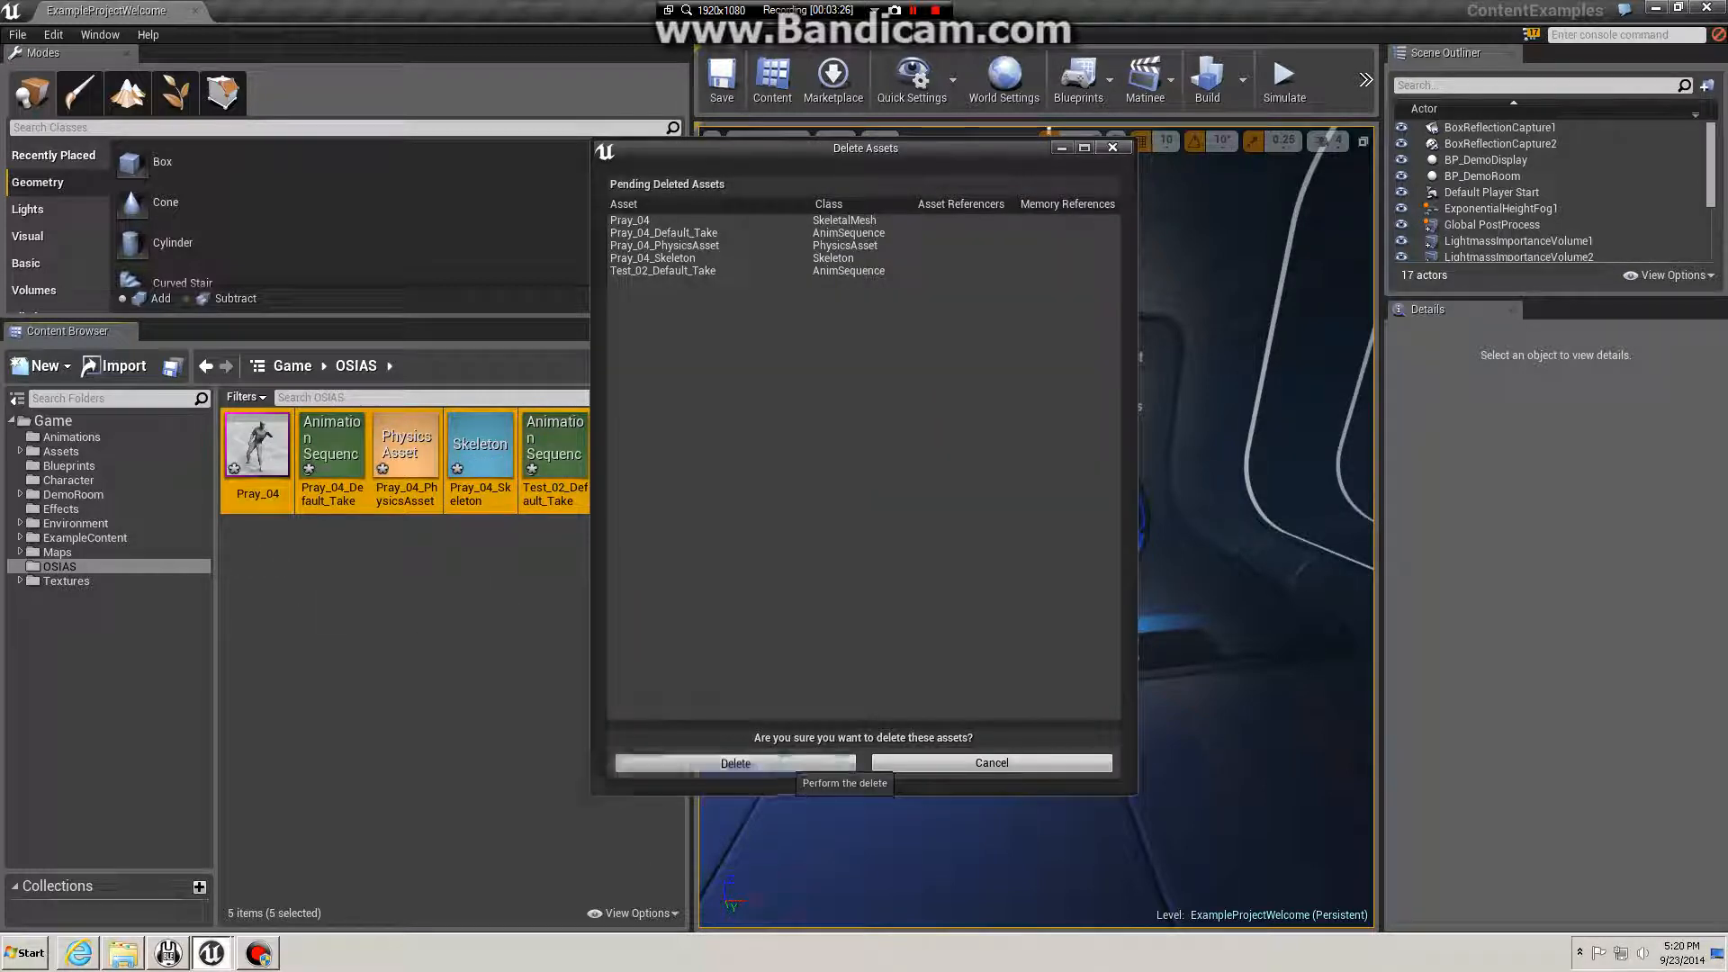
pyautogui.click(735, 762)
# Step: Import Pray_04.fbx into the emptied OSIAS folder as a skeletal mesh with no existing skeleton, and close the message log
pyautogui.click(123, 953)
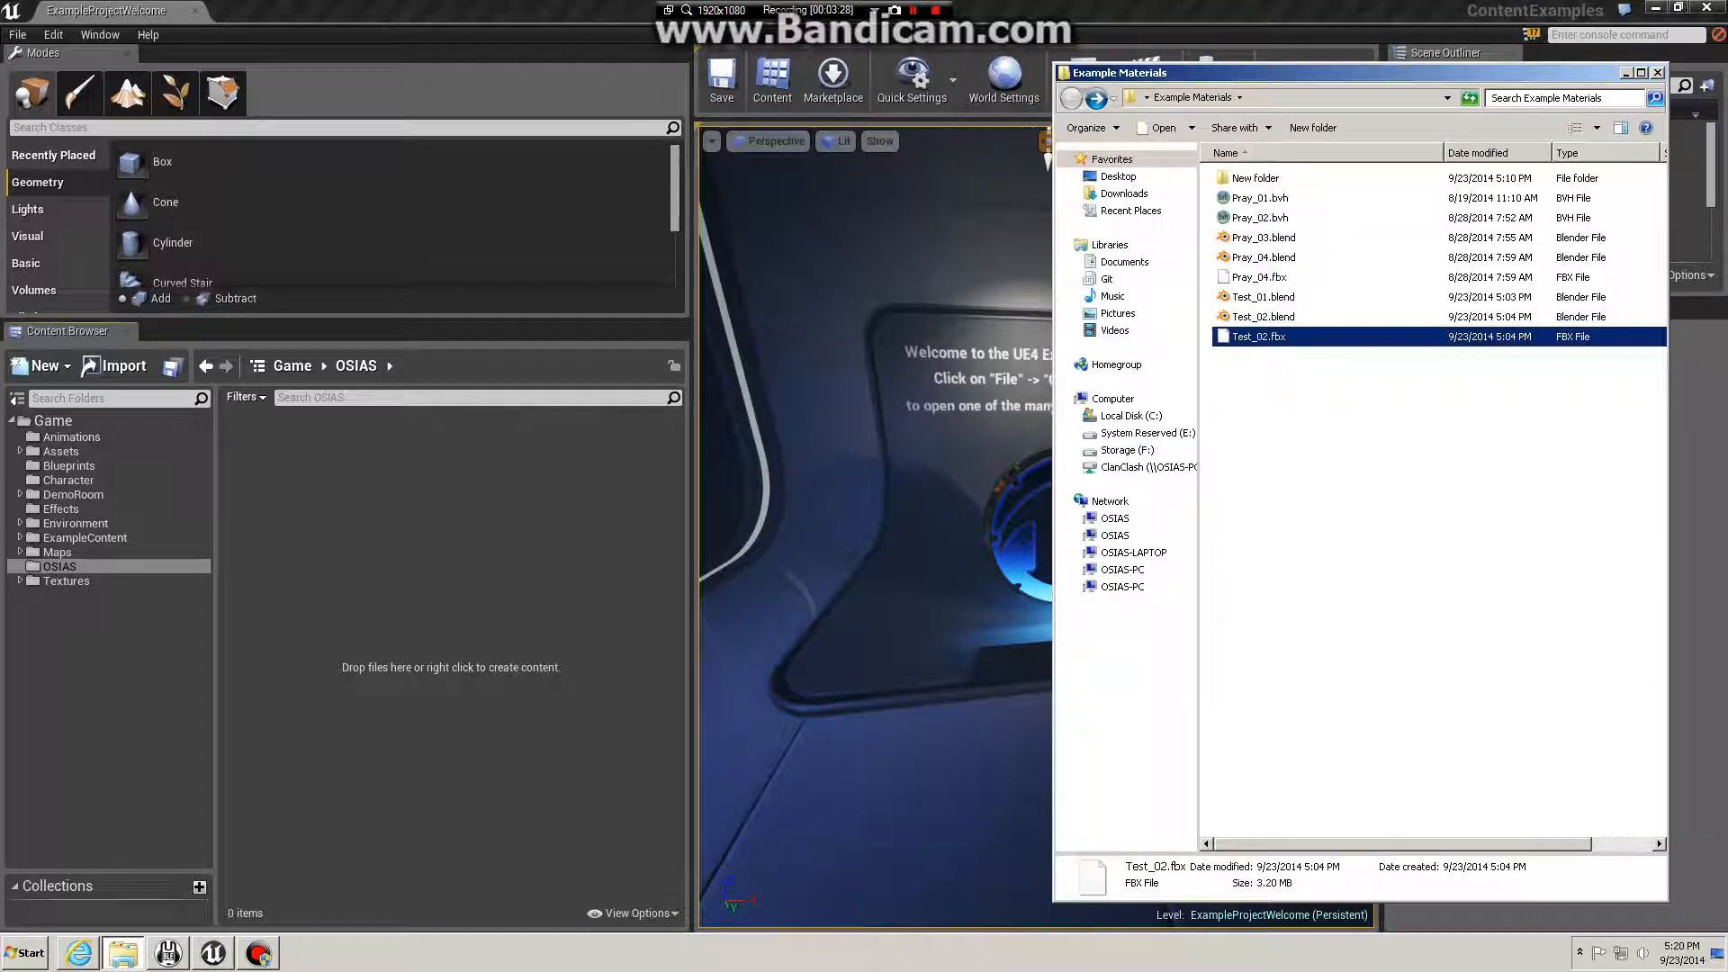
pyautogui.click(1385, 504)
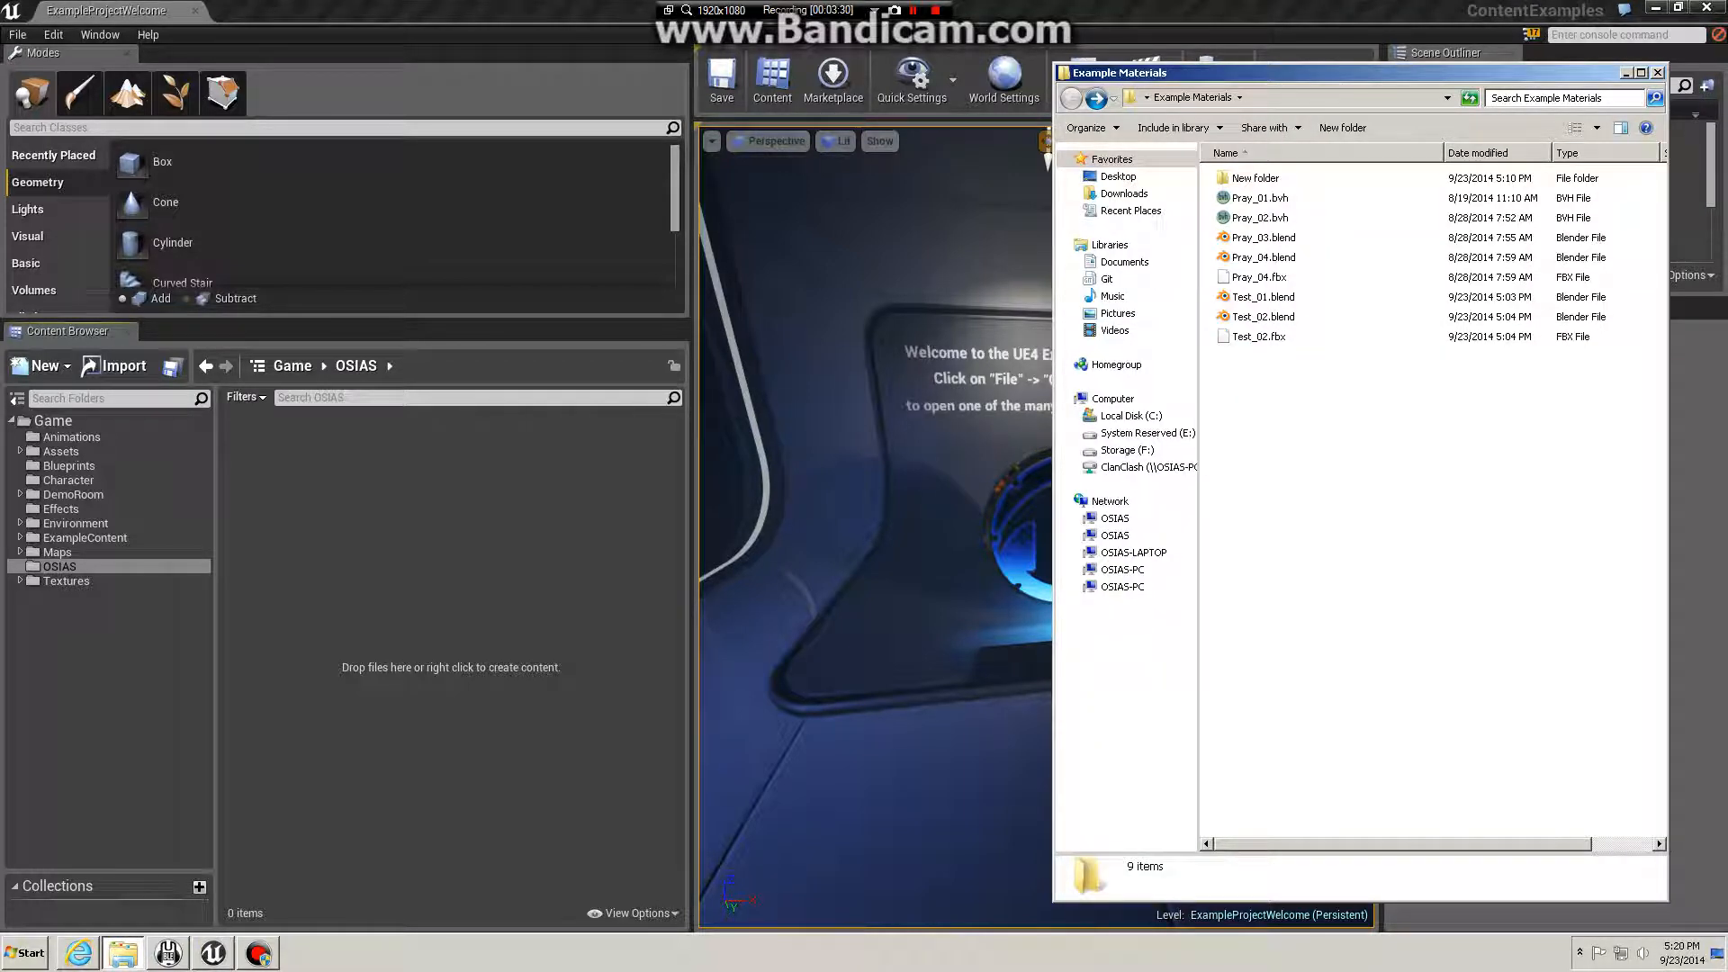
pyautogui.click(1259, 278)
pyautogui.moveTo(1259, 277); pyautogui.dragTo(450, 576)
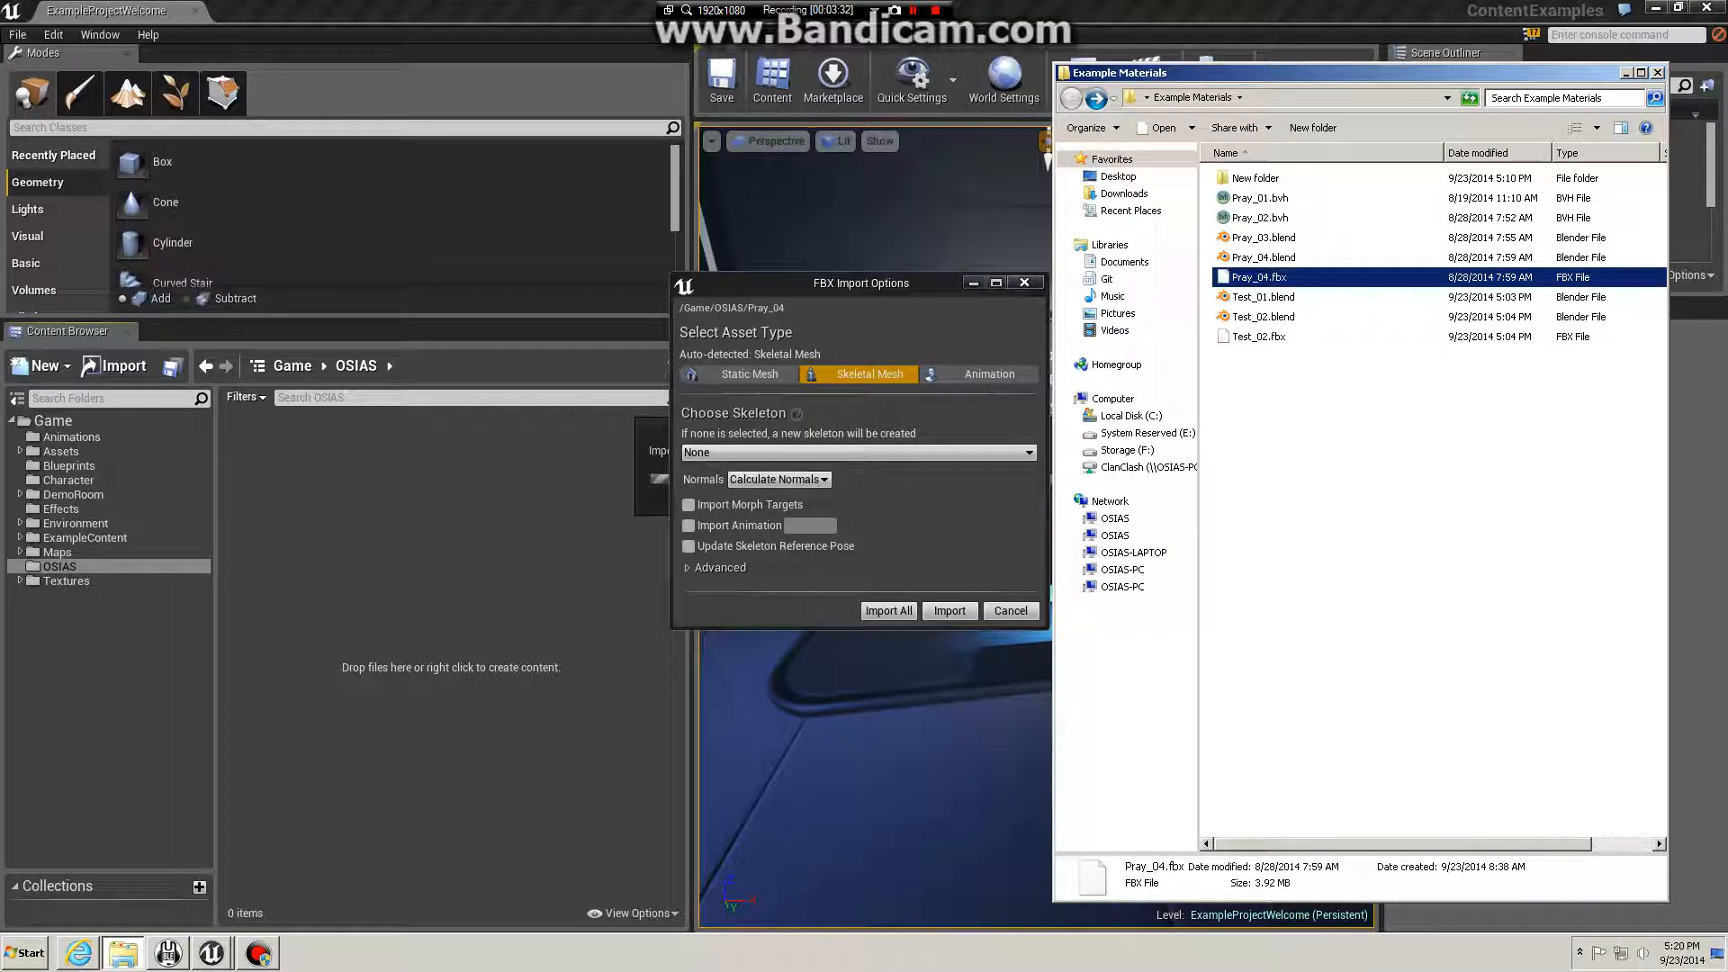
pyautogui.click(950, 611)
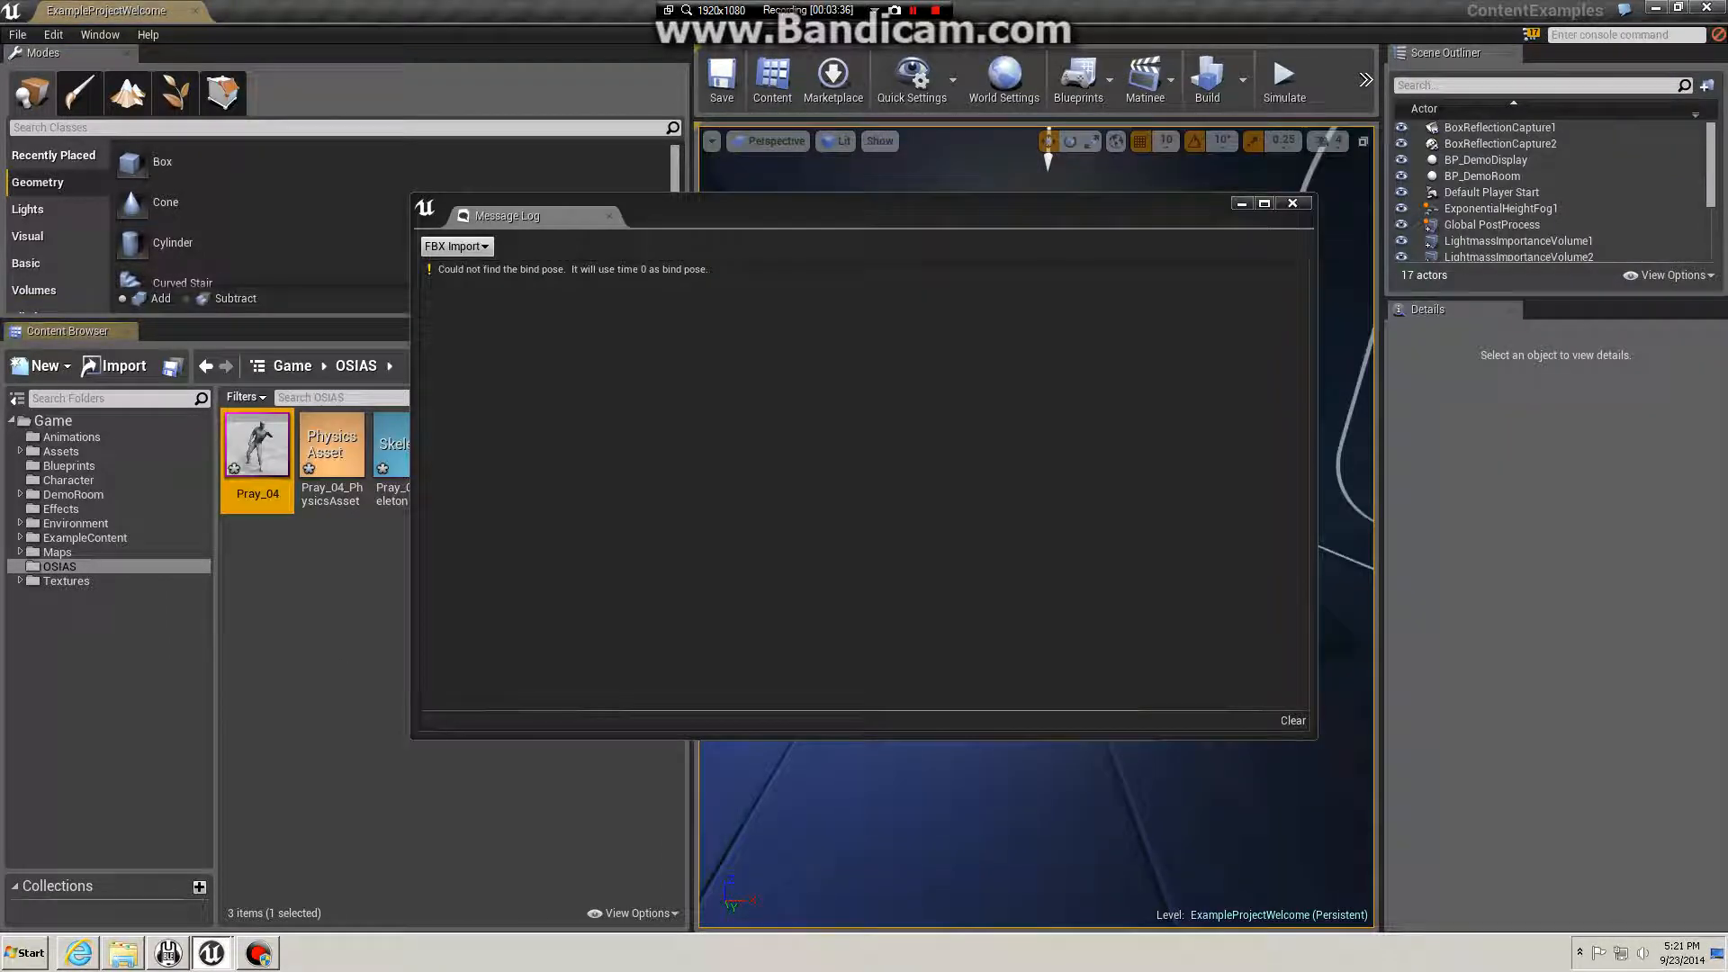
pyautogui.click(1292, 203)
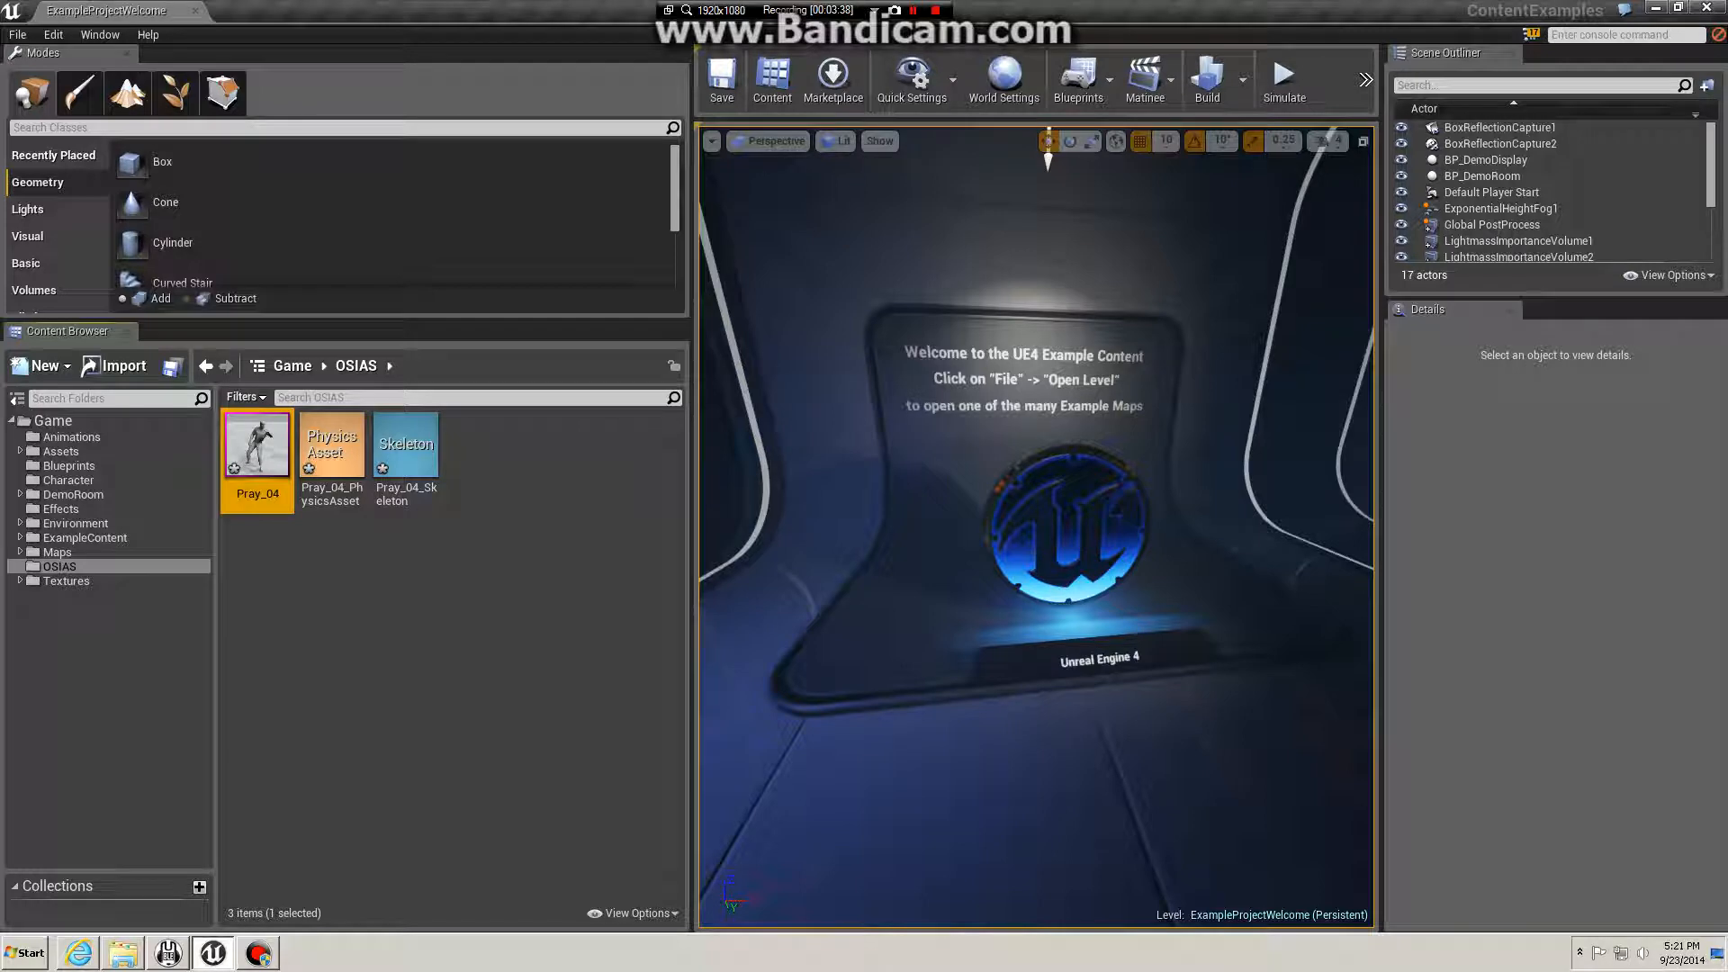
# Step: Import Test_02.fbx from Example Materials into the OSIAS folder as an animation for Pray_04_Skeleton
pyautogui.click(123, 953)
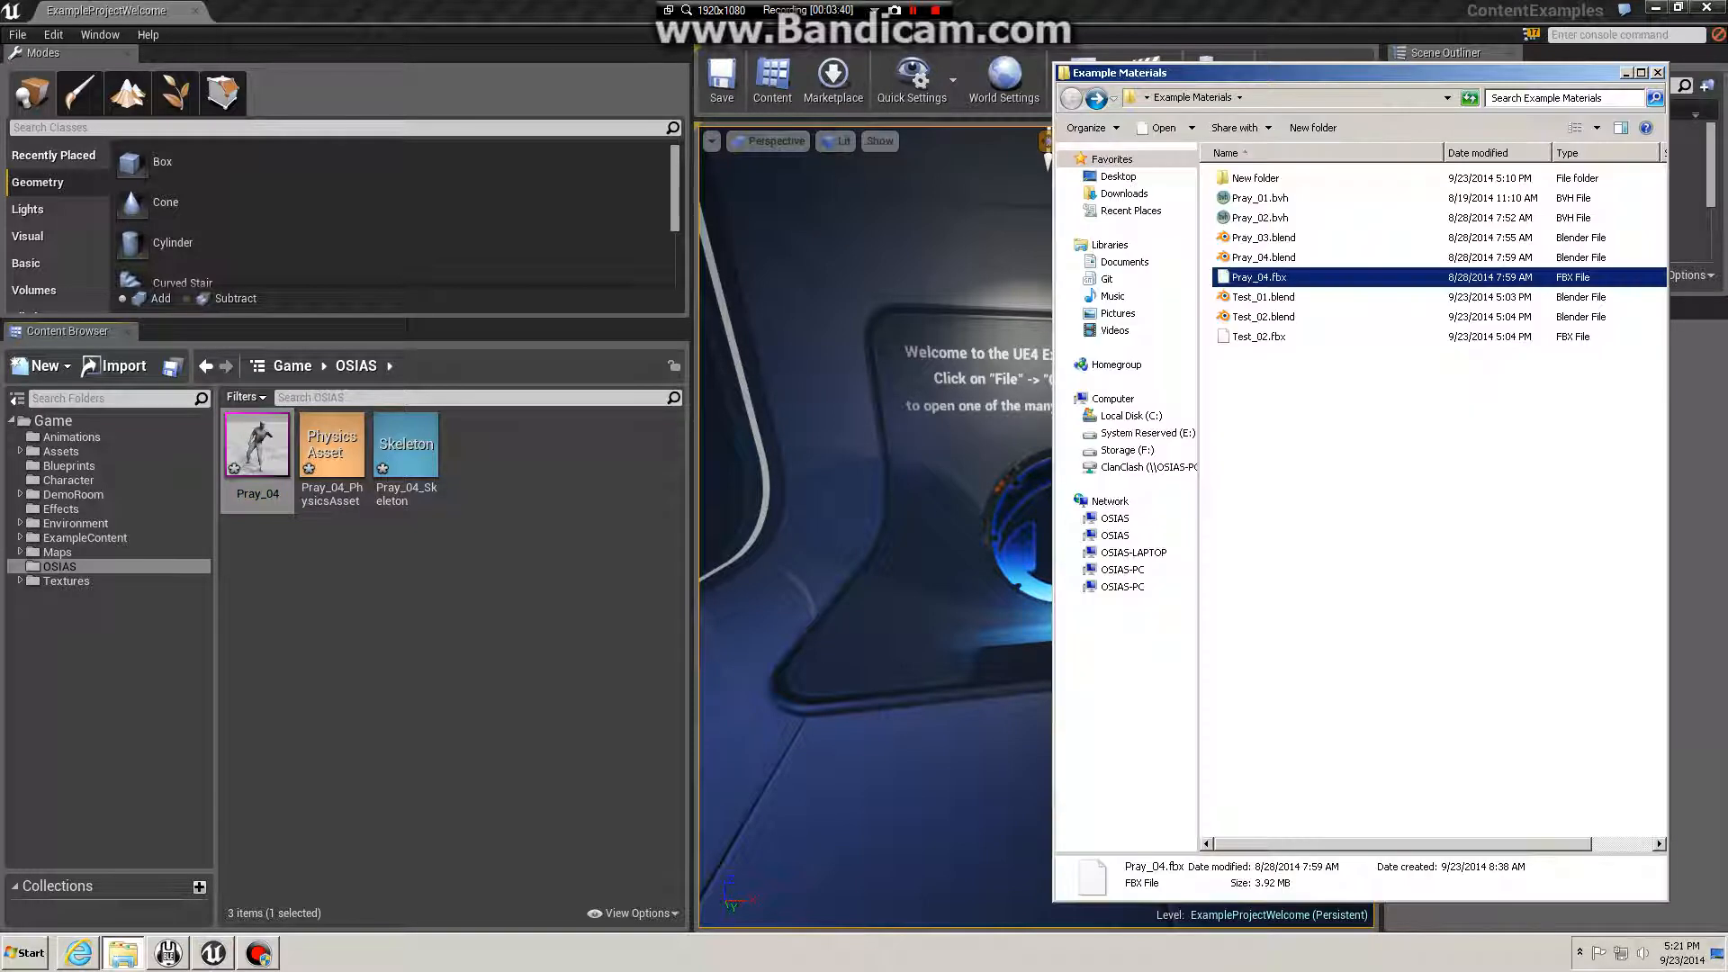
pyautogui.click(1422, 410)
pyautogui.click(1259, 337)
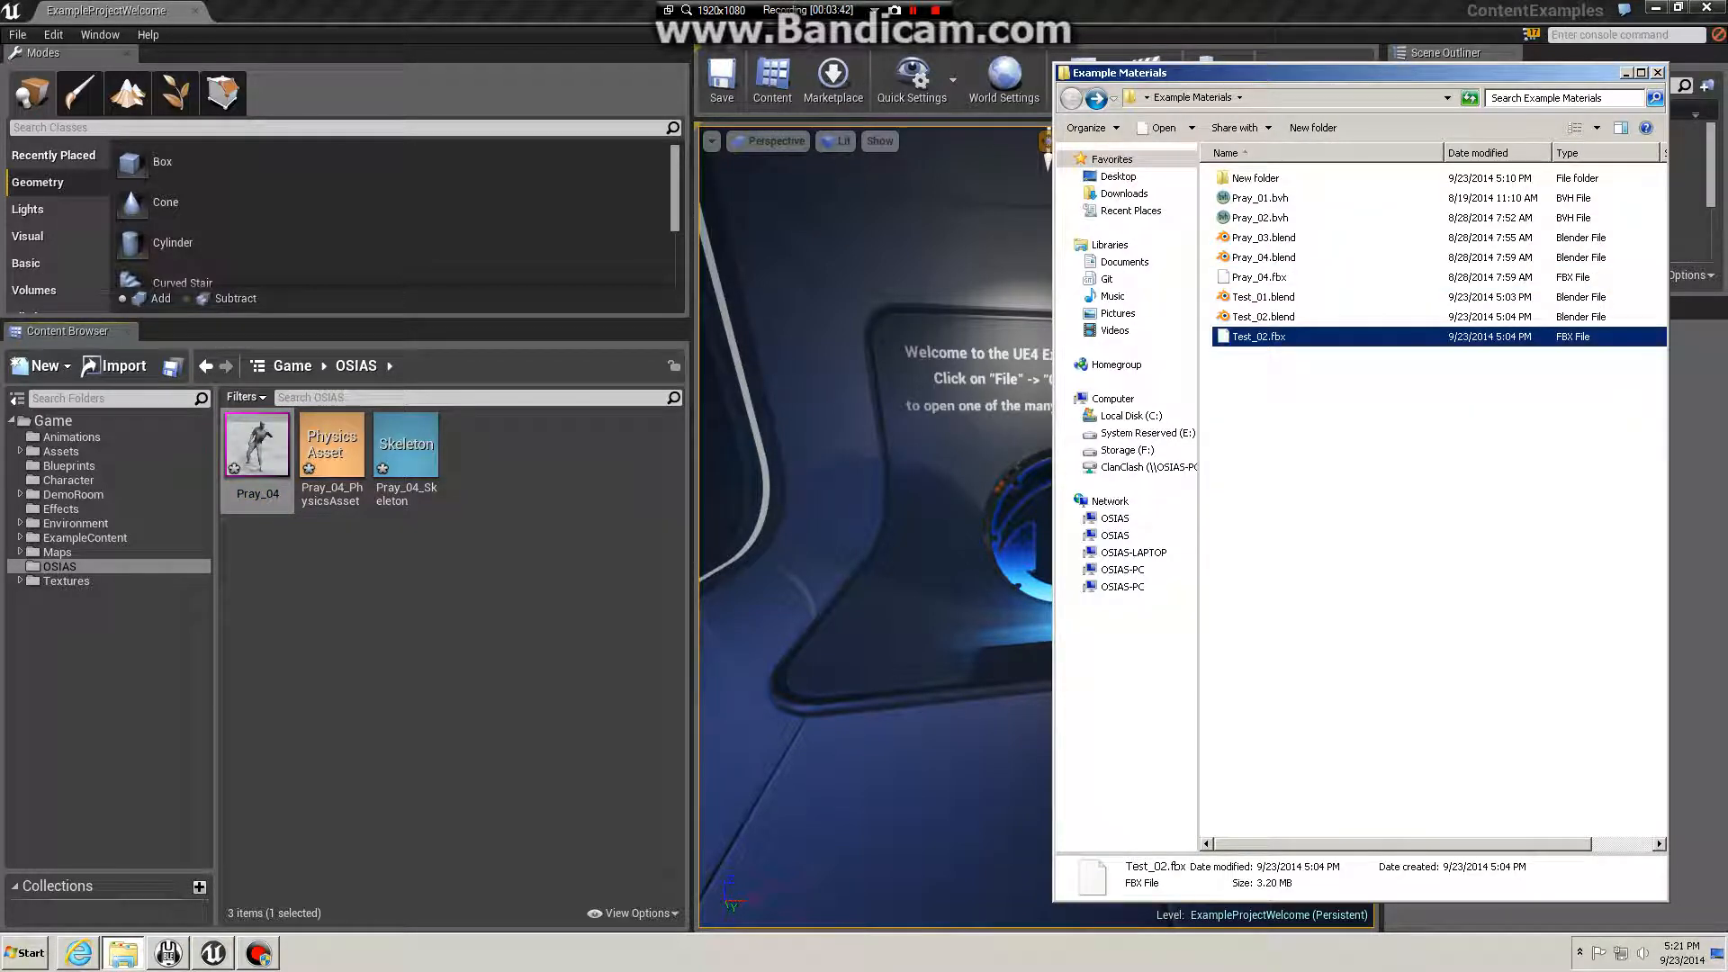
pyautogui.click(1422, 409)
pyautogui.moveTo(1260, 337); pyautogui.dragTo(486, 584)
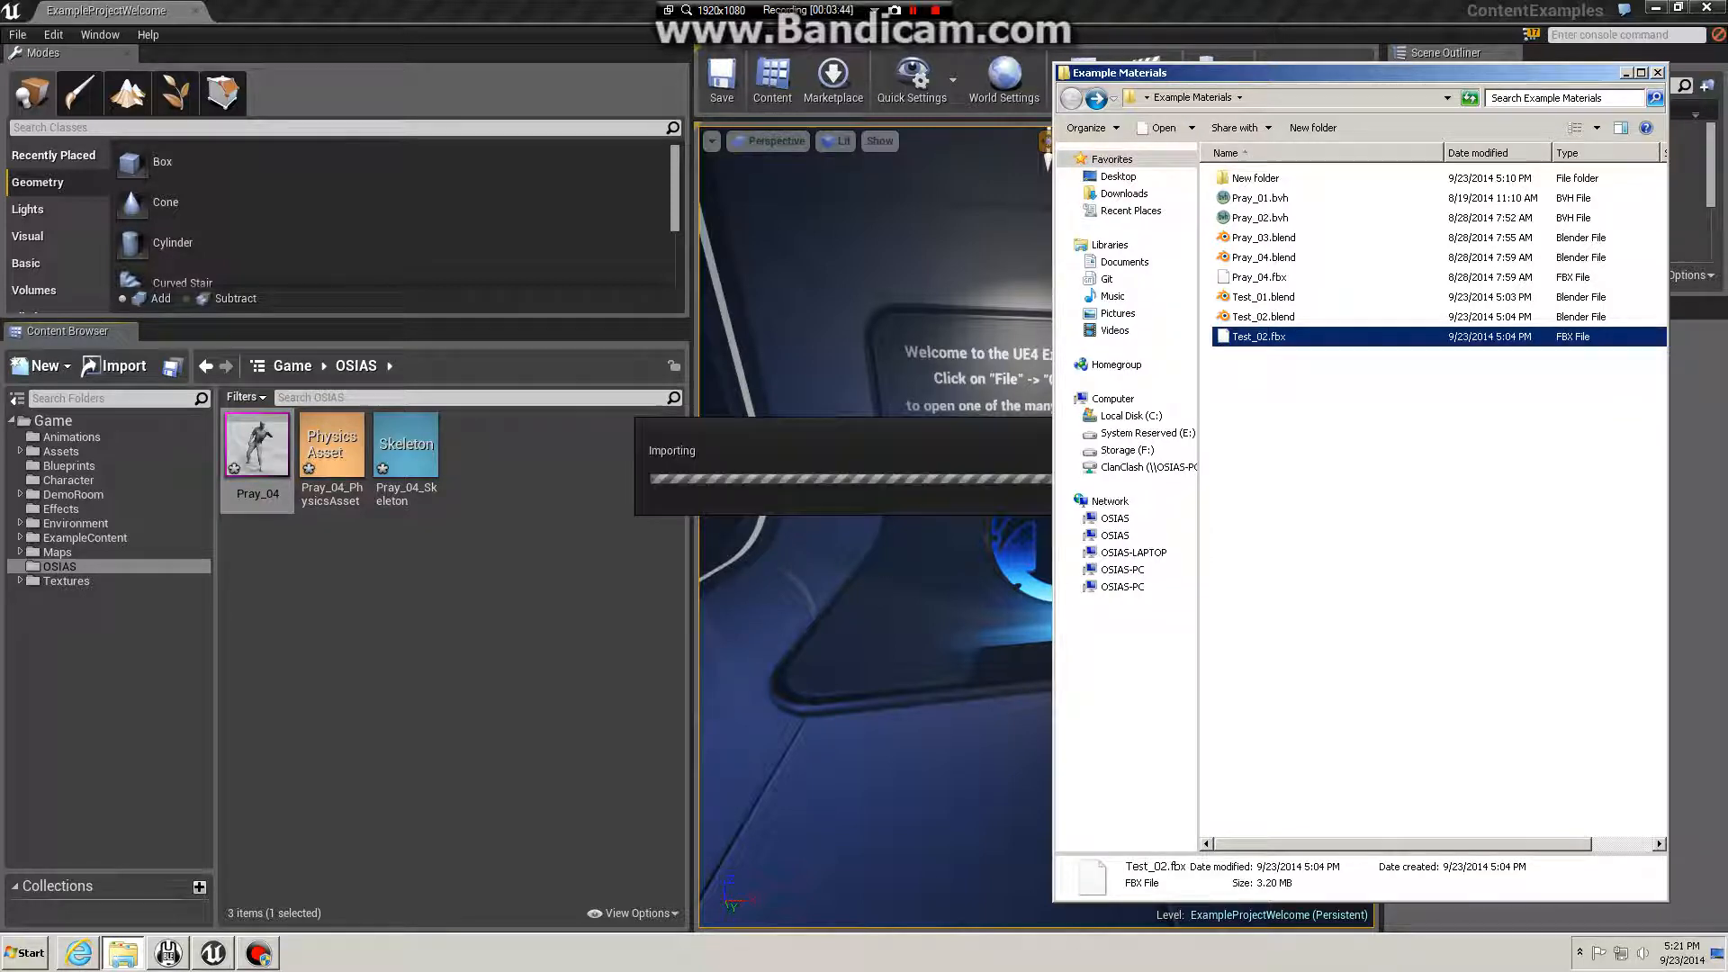
pyautogui.click(990, 374)
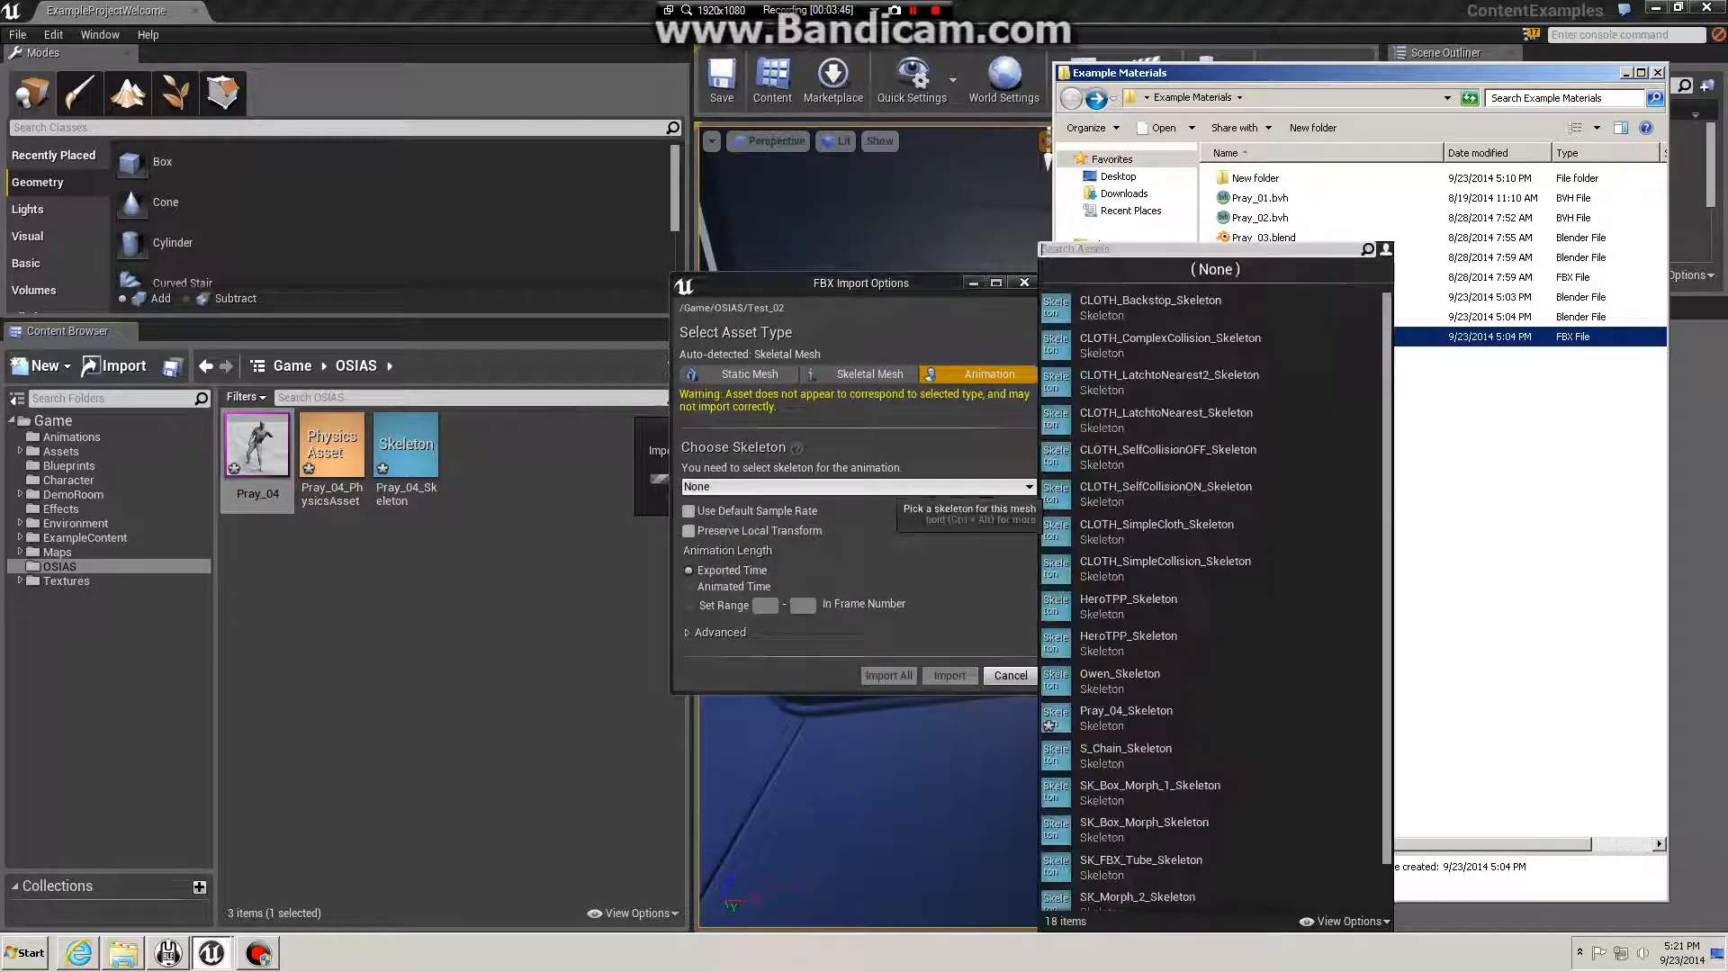
pyautogui.click(1007, 486)
pyautogui.click(1126, 717)
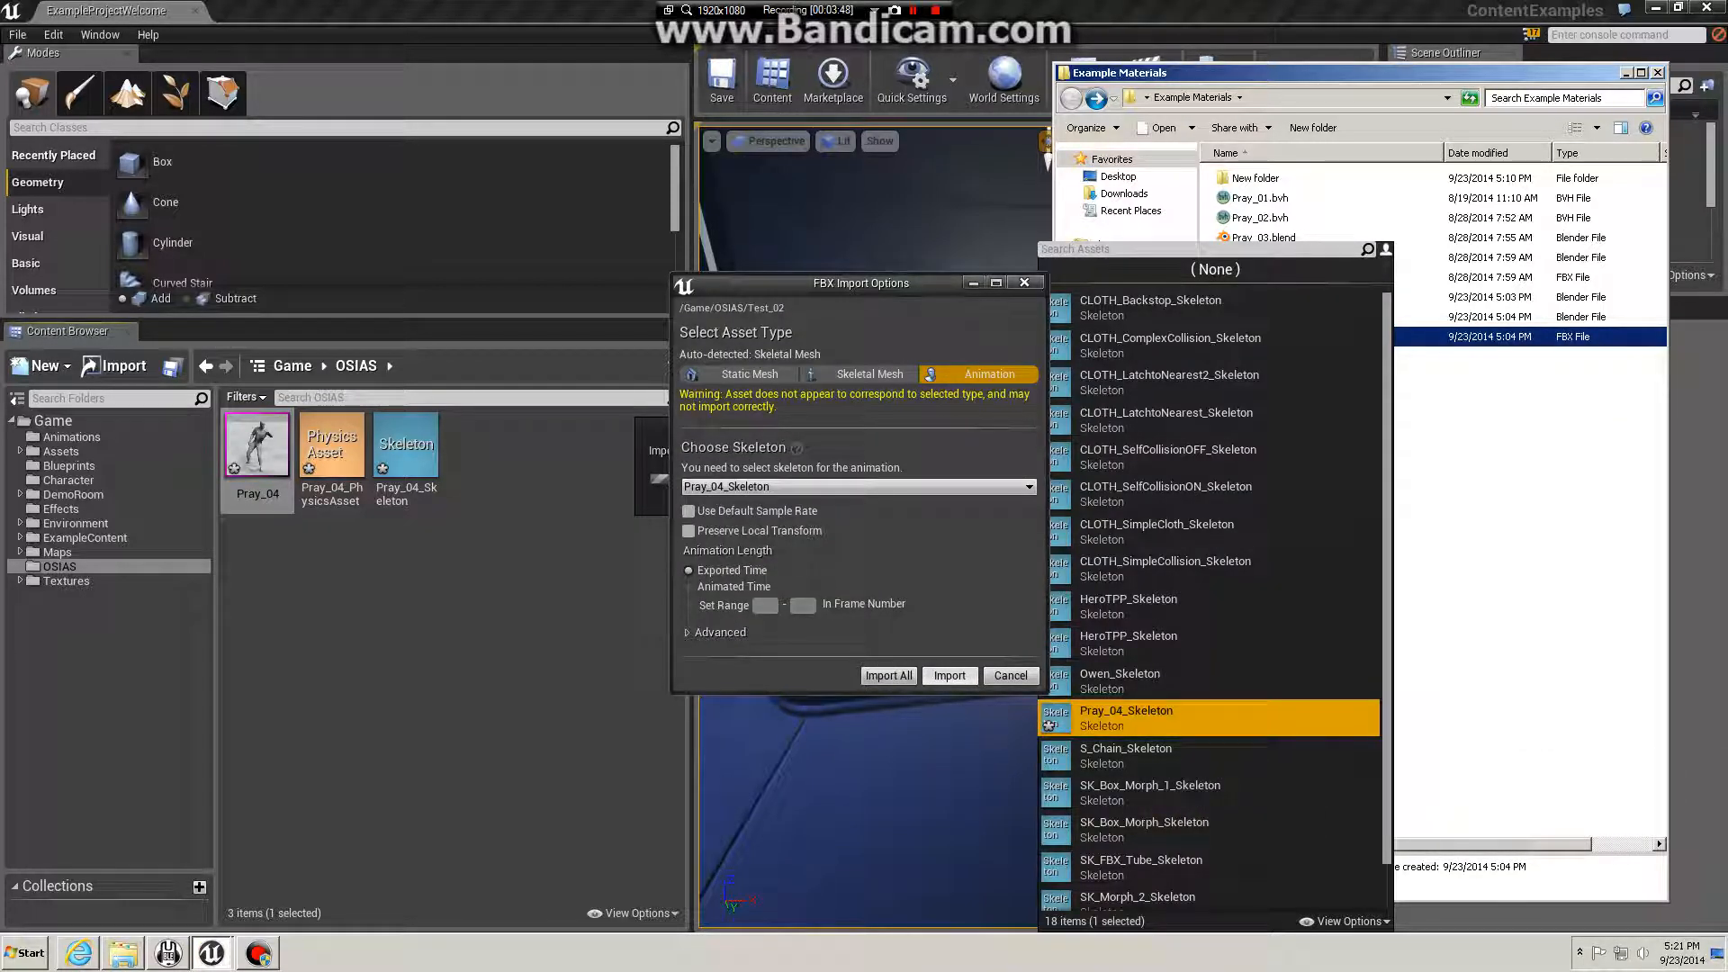
pyautogui.click(949, 675)
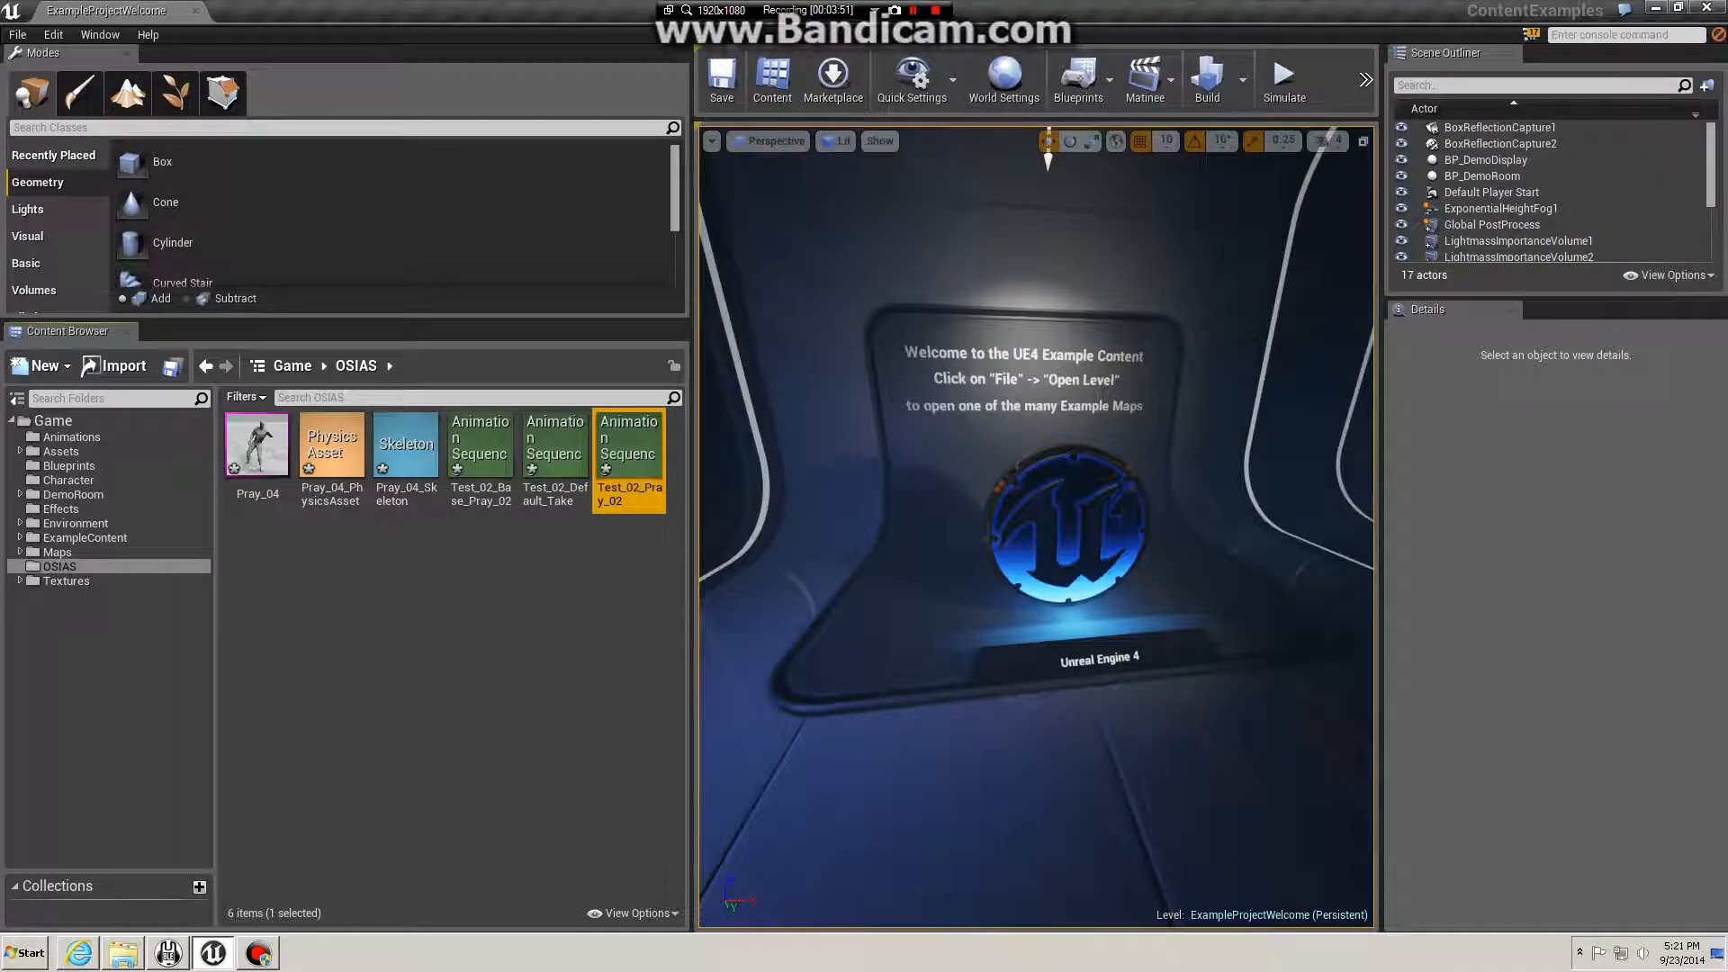
# Step: Delete the newly imported Test_02_Base_Pray_02 and Test_02_Pray_02 sequences, keeping only Test_02_Default_Take
pyautogui.keyDown('ctrl'); pyautogui.click(480, 450); pyautogui.keyUp('ctrl')
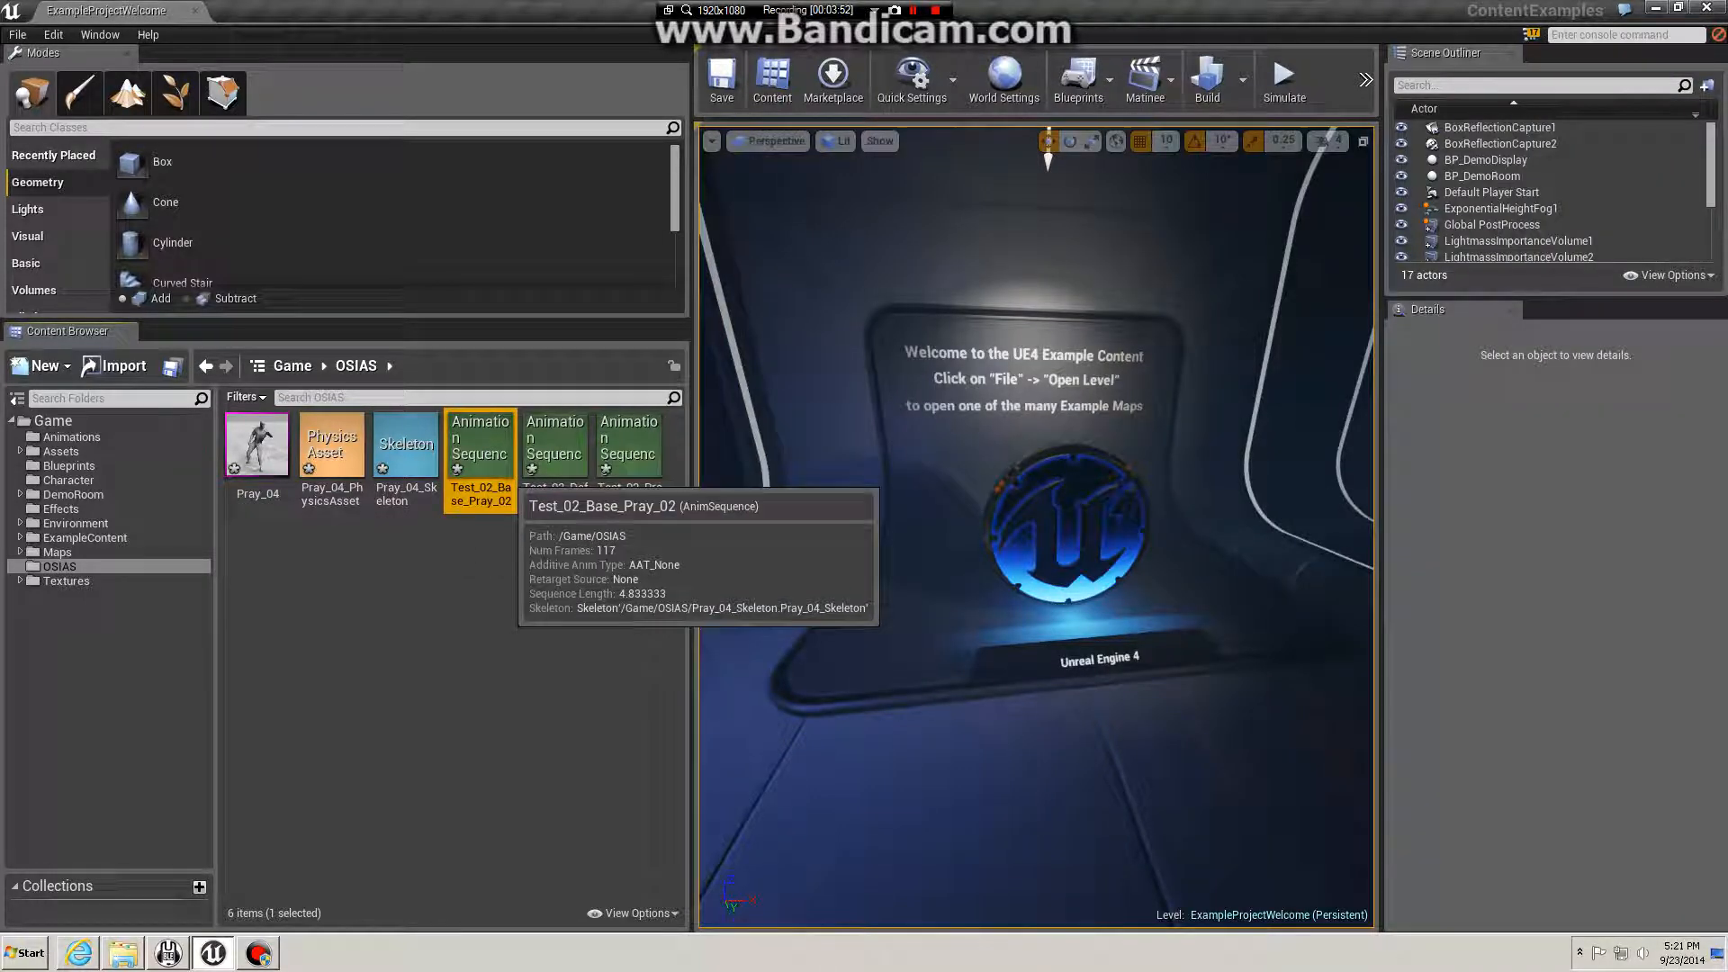
pyautogui.press('Delete')
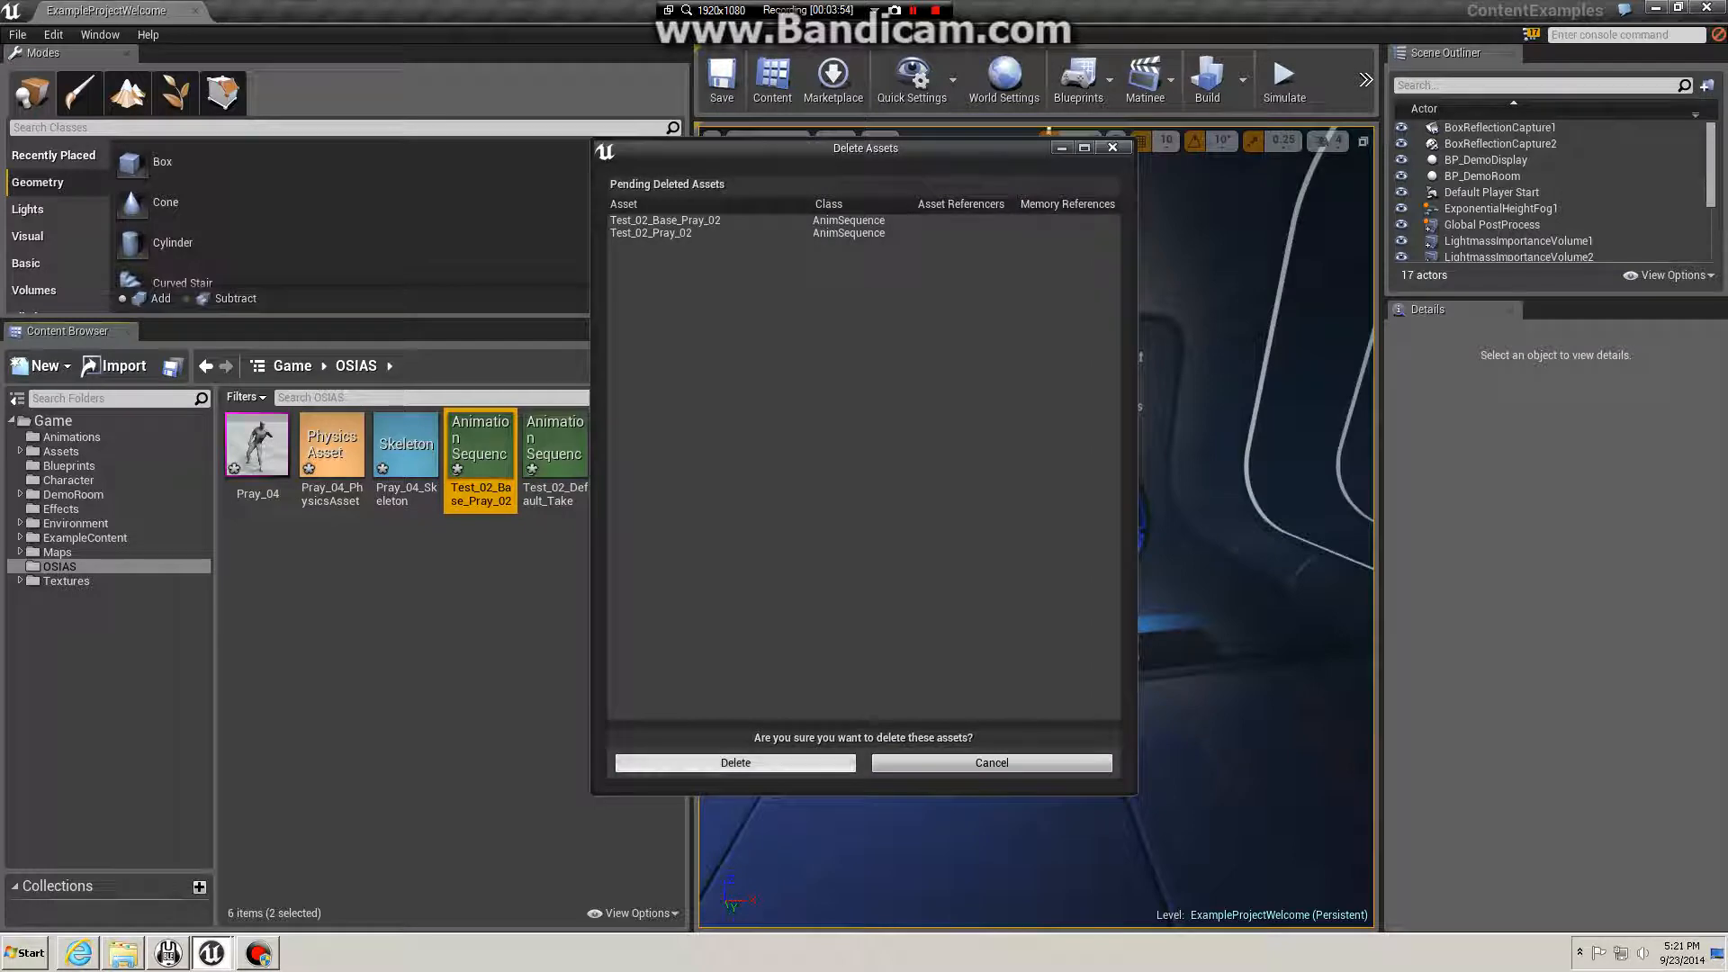
pyautogui.click(735, 763)
# Step: Play back the Test_02_Default_Take animation from the character's side with the view pulled back, and close the animation editor
pyautogui.doubleClick(481, 446)
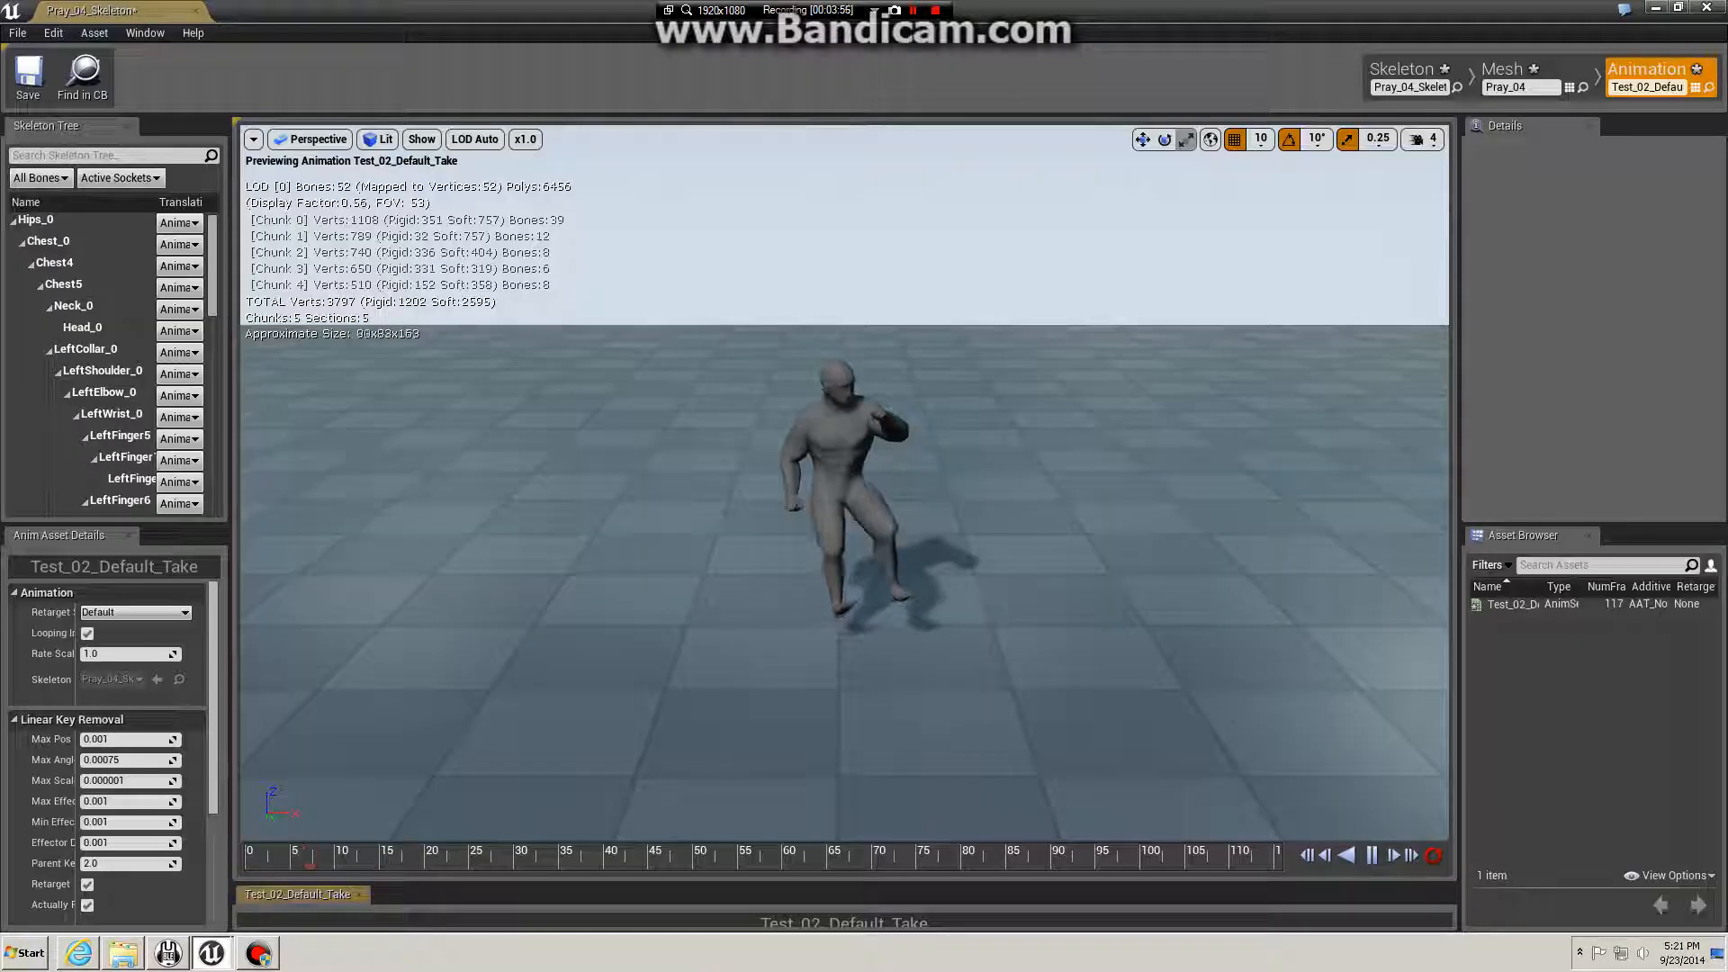
pyautogui.moveTo(756, 486); pyautogui.dragTo(886, 412, button='right')
pyautogui.press('s')
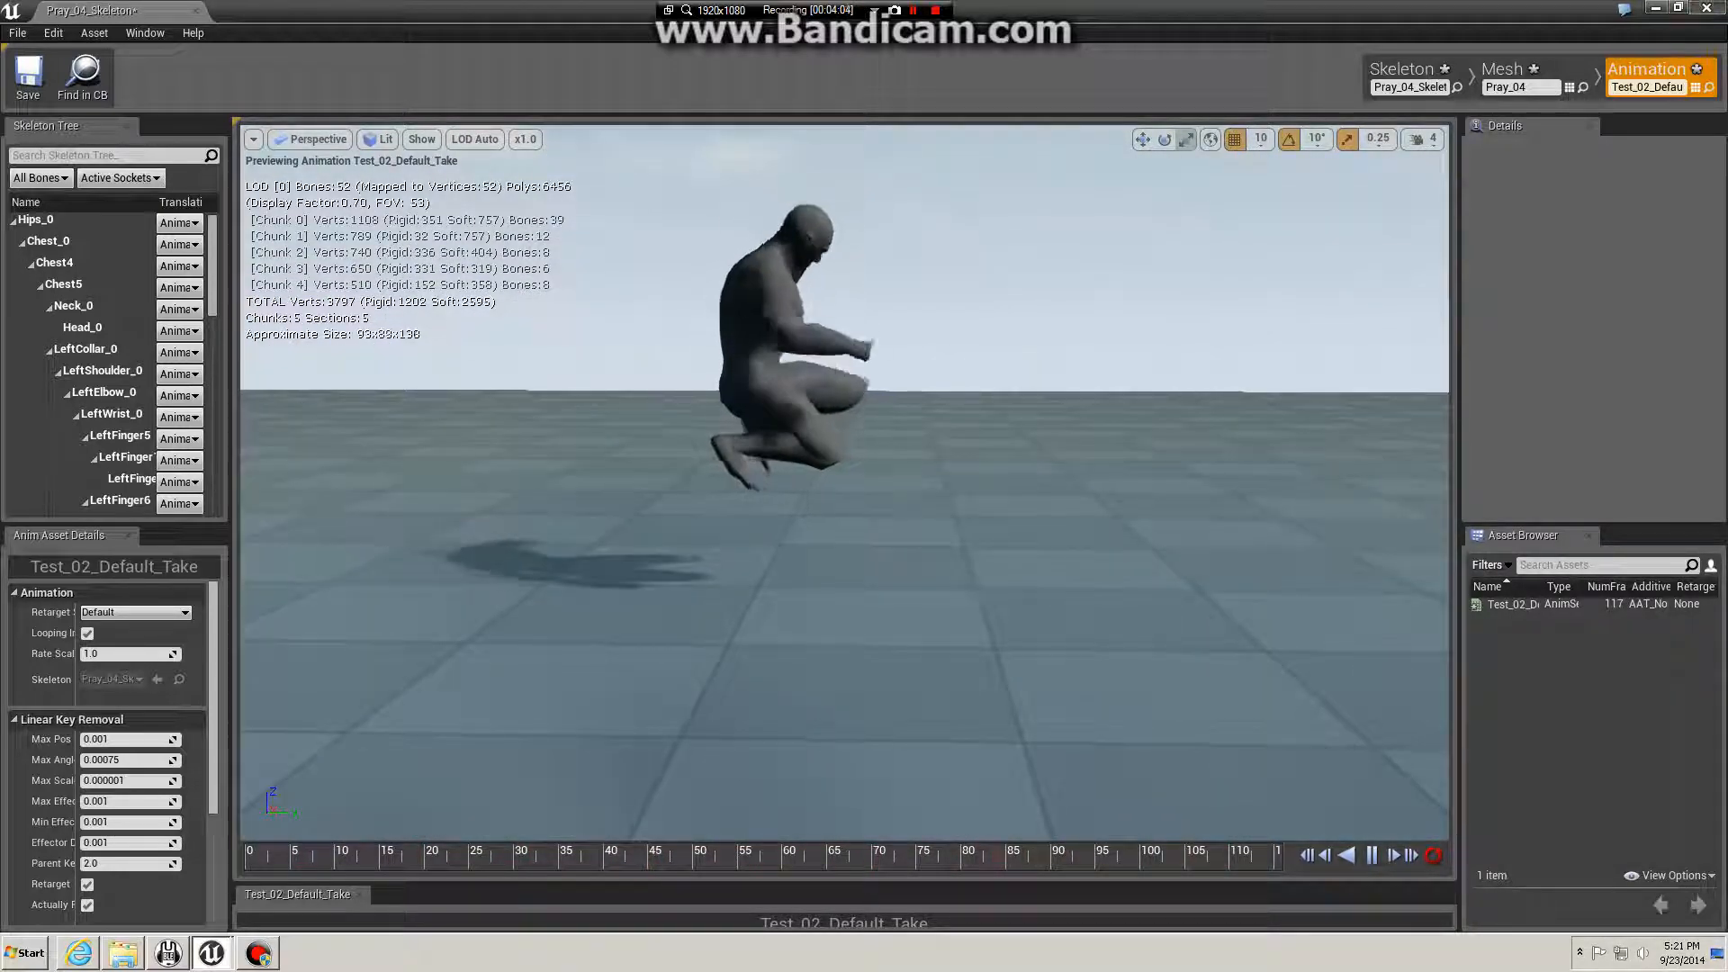
pyautogui.click(1706, 7)
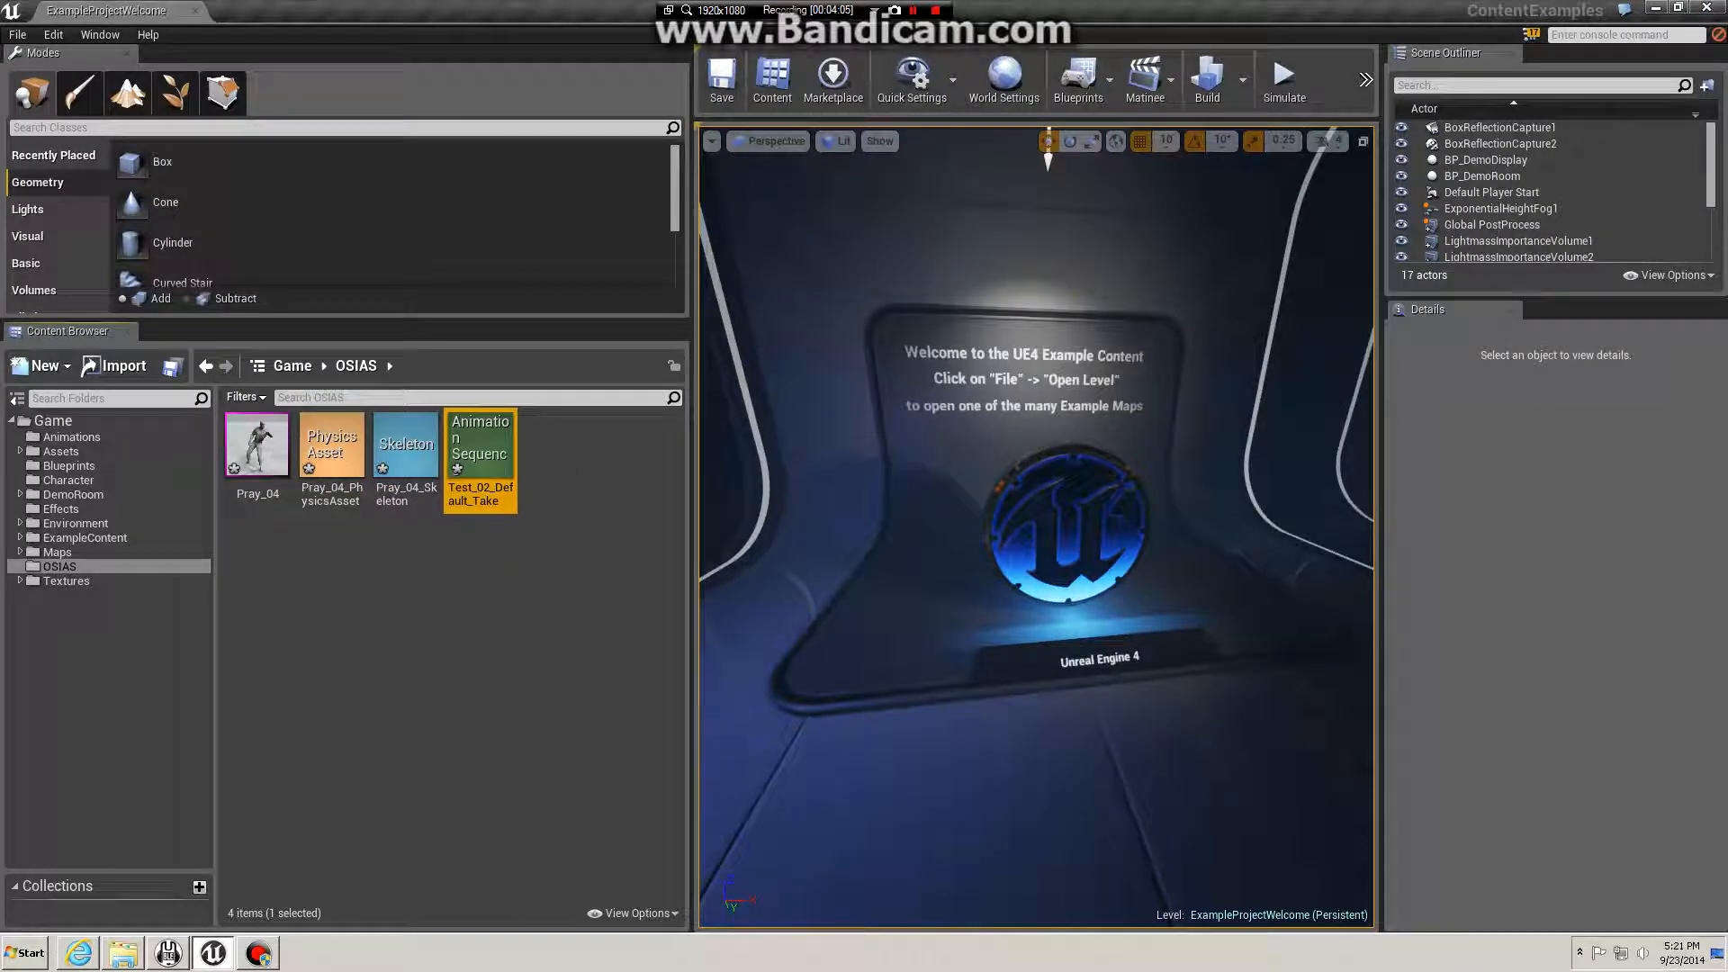
# Step: Import Pray_04.fbx into the OSIAS folder as an animation for Pray_04_Skeleton, accepting the overwrite of the existing Pray_04 asset
pyautogui.click(123, 953)
pyautogui.click(1404, 504)
pyautogui.click(1259, 277)
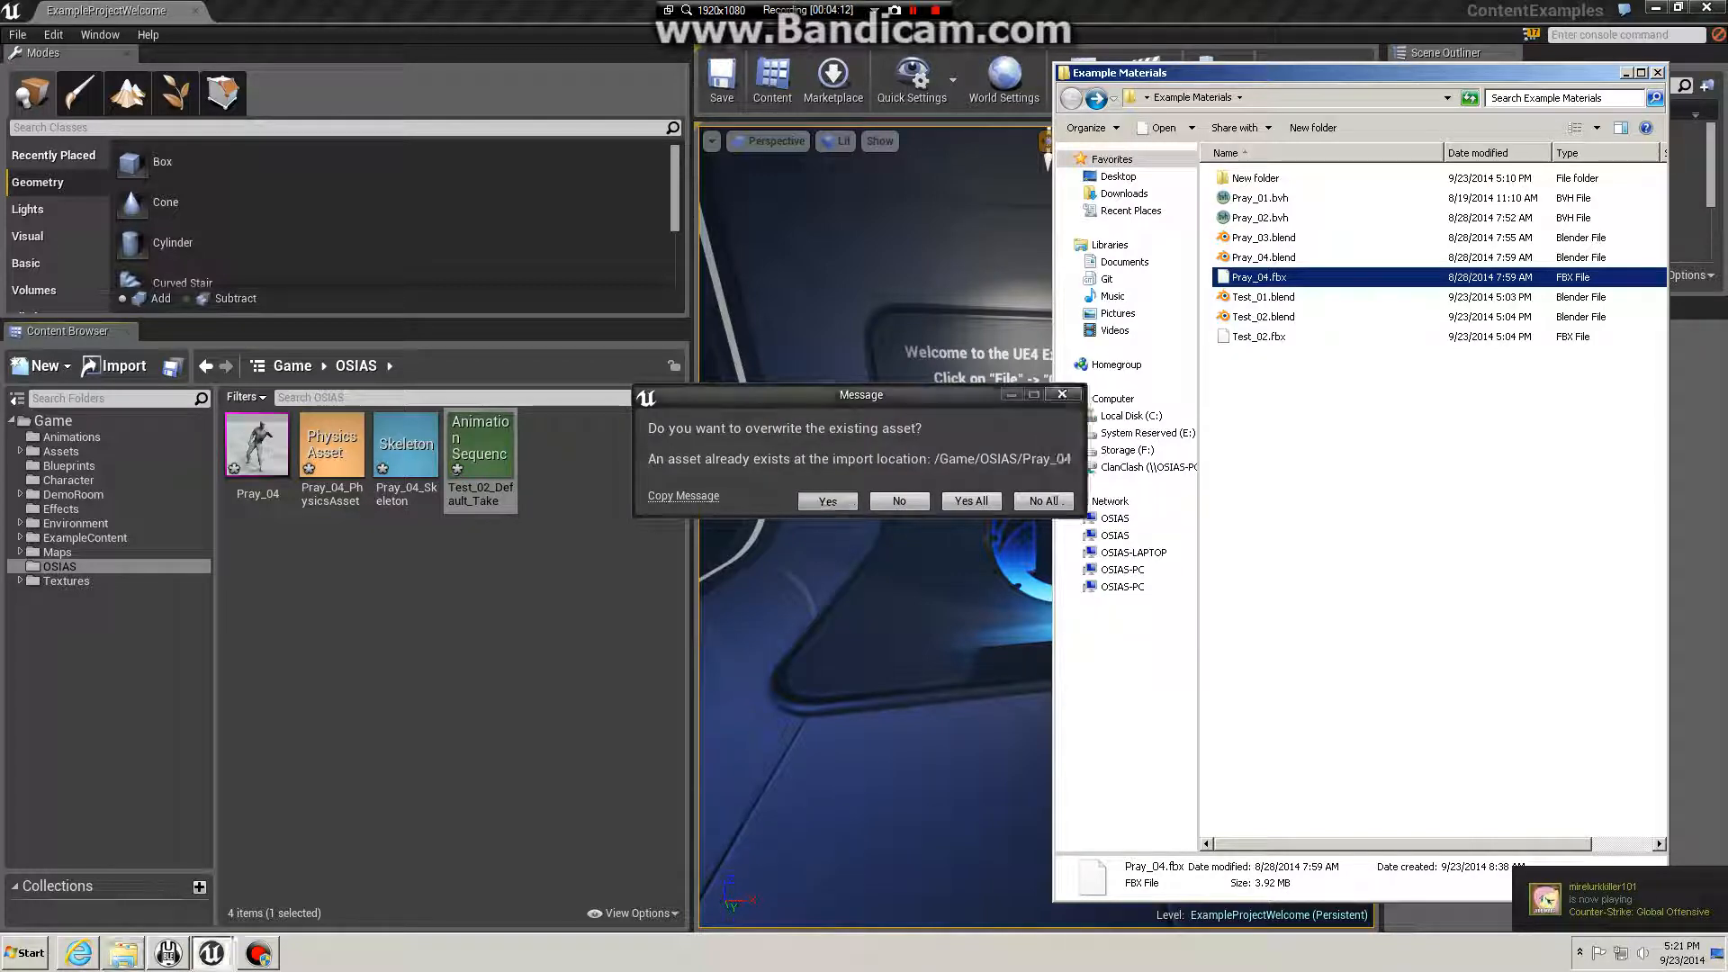
pyautogui.click(827, 501)
pyautogui.click(986, 375)
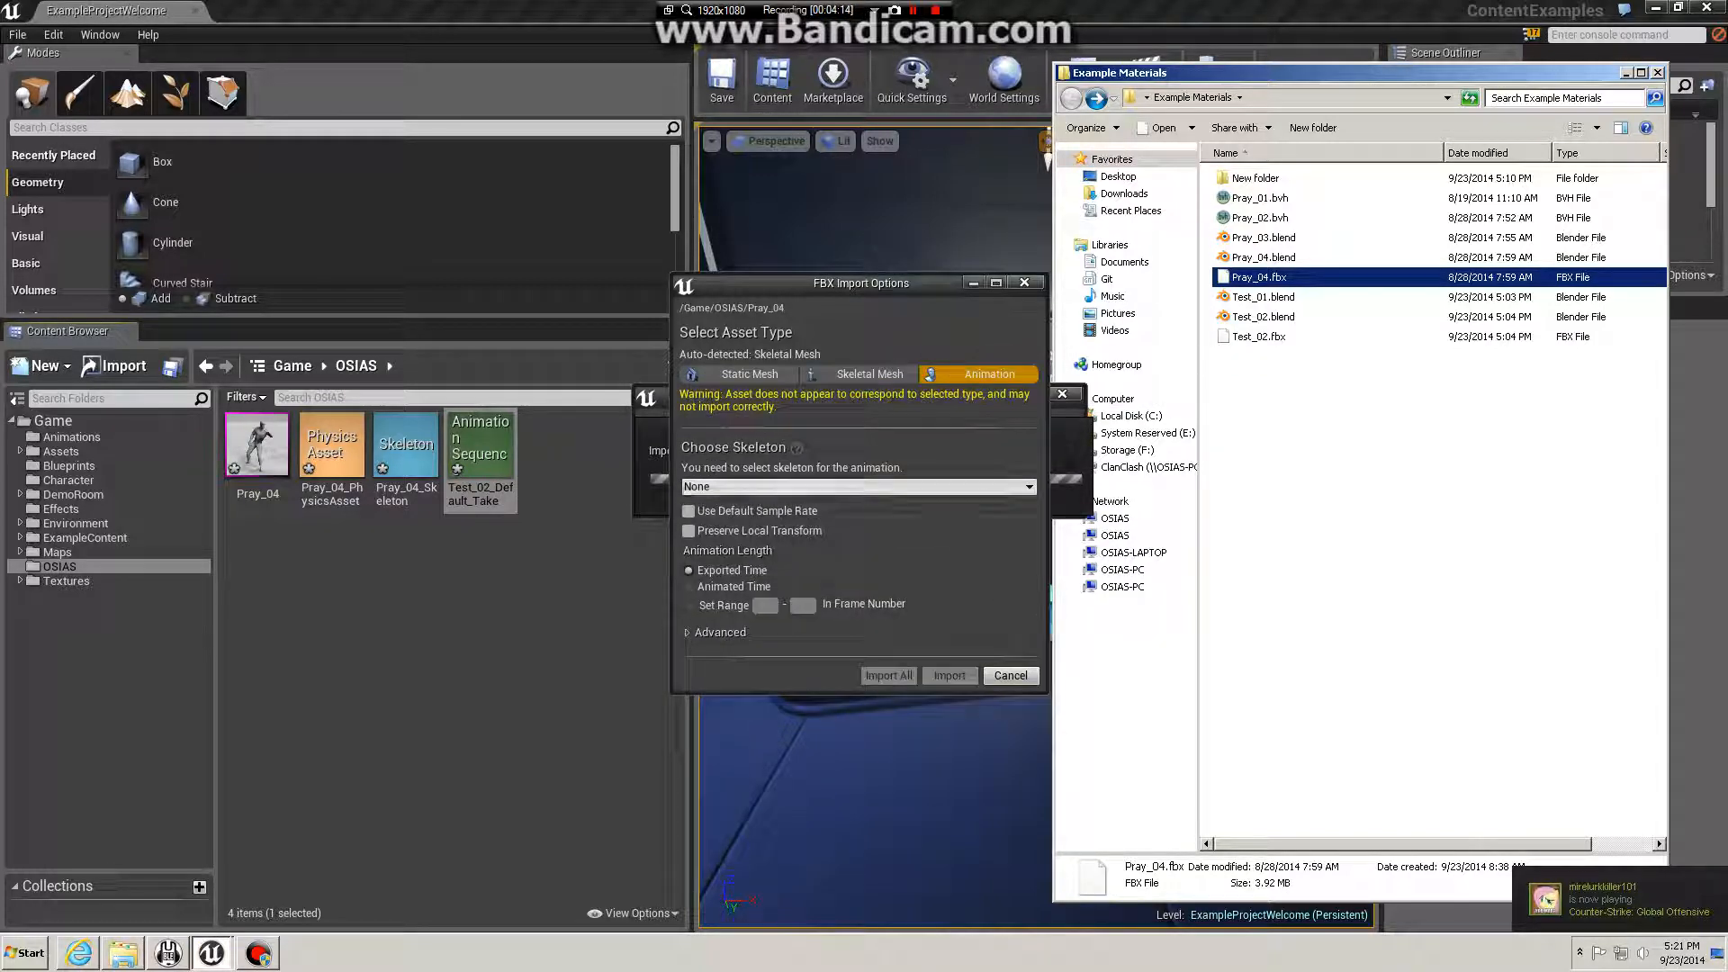
pyautogui.click(945, 487)
pyautogui.click(1126, 717)
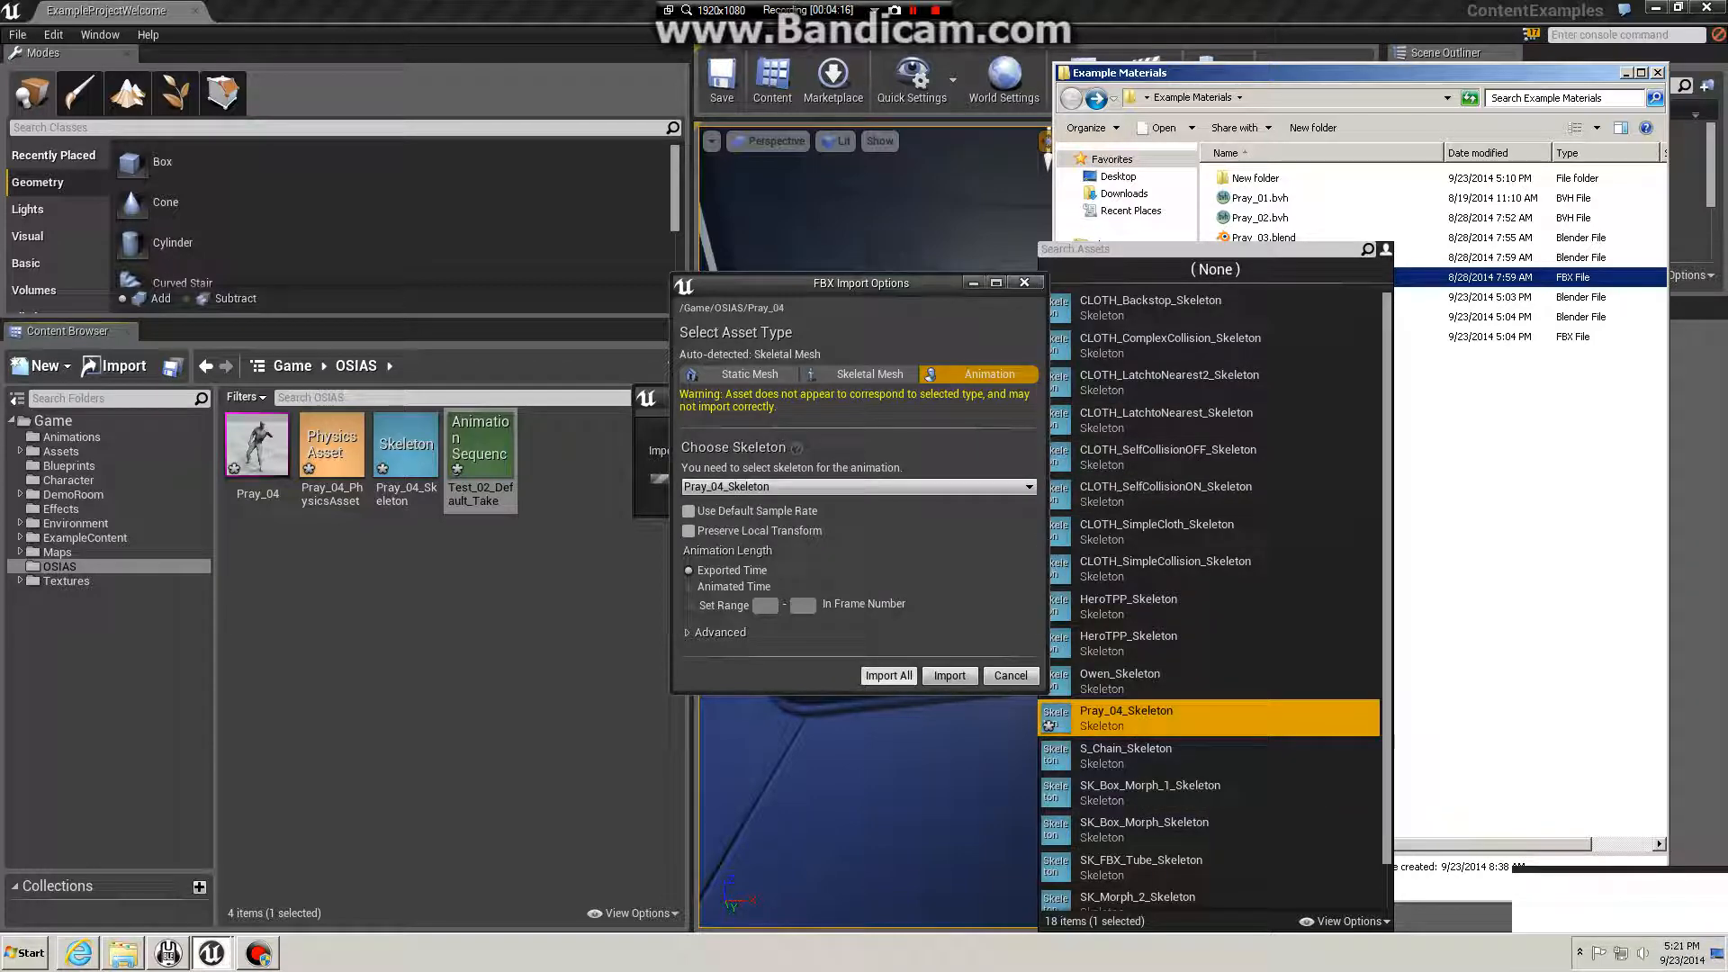
pyautogui.click(949, 675)
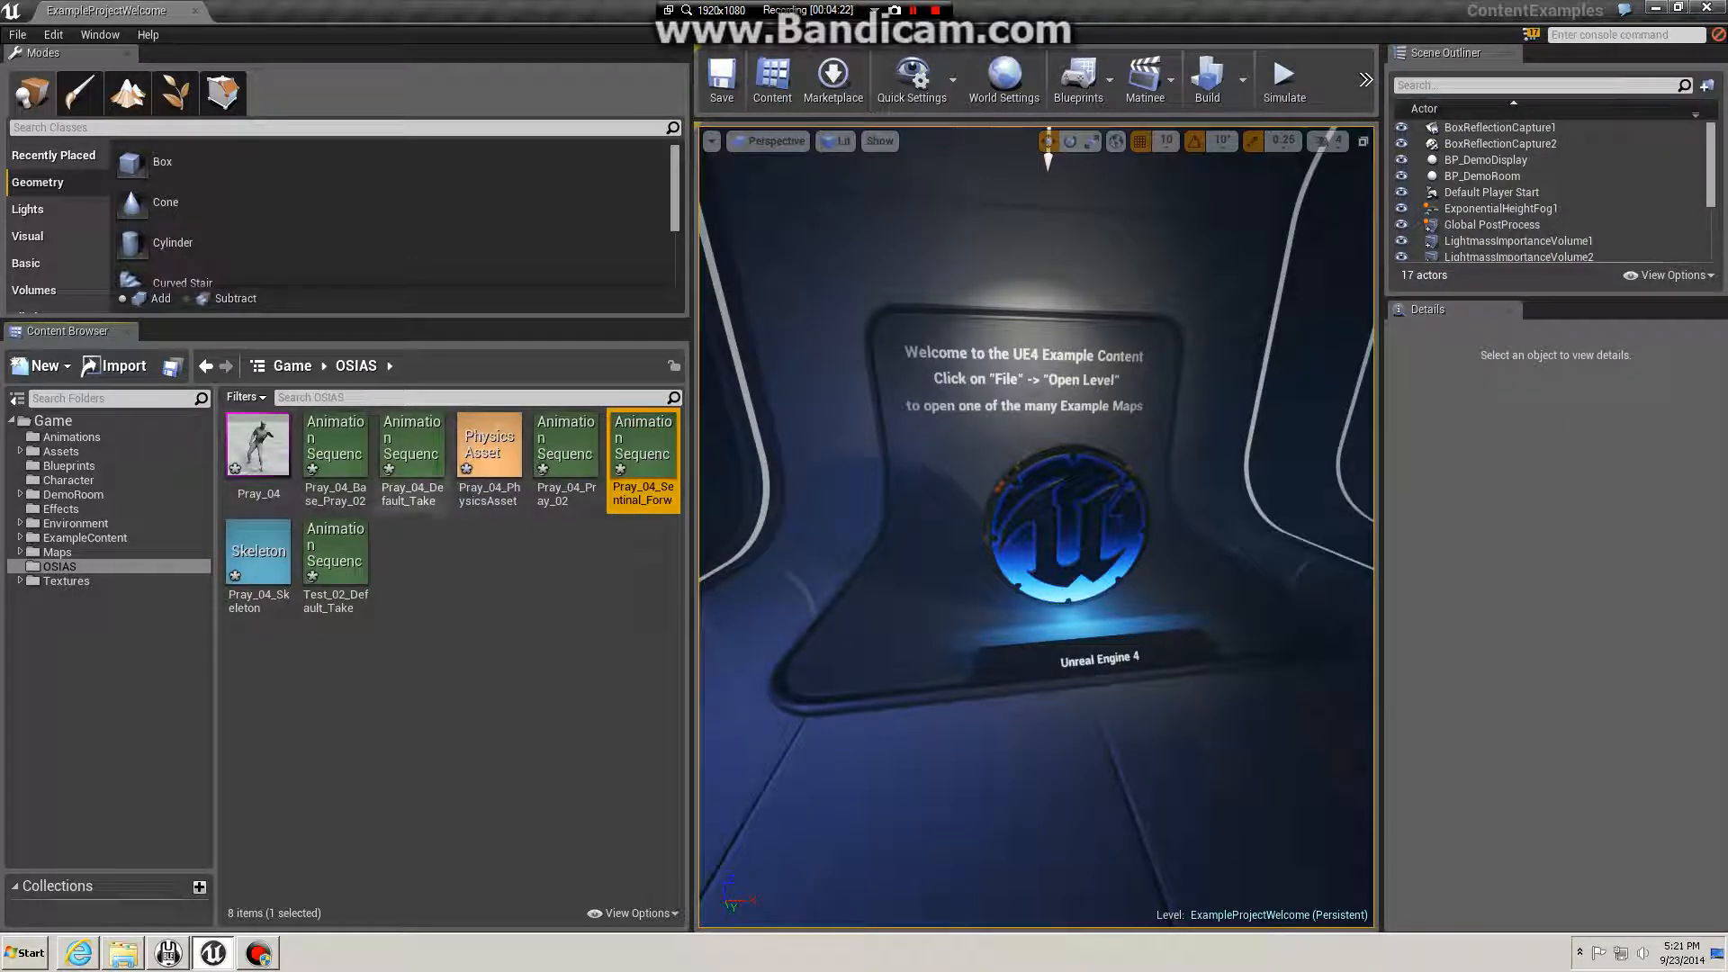
# Step: Delete the Pray_04_Base_Pray_02, Pray_04_Pray_02 and Pray_04_Sentinal_Forward sequences from the OSIAS folder
pyautogui.click(347, 462)
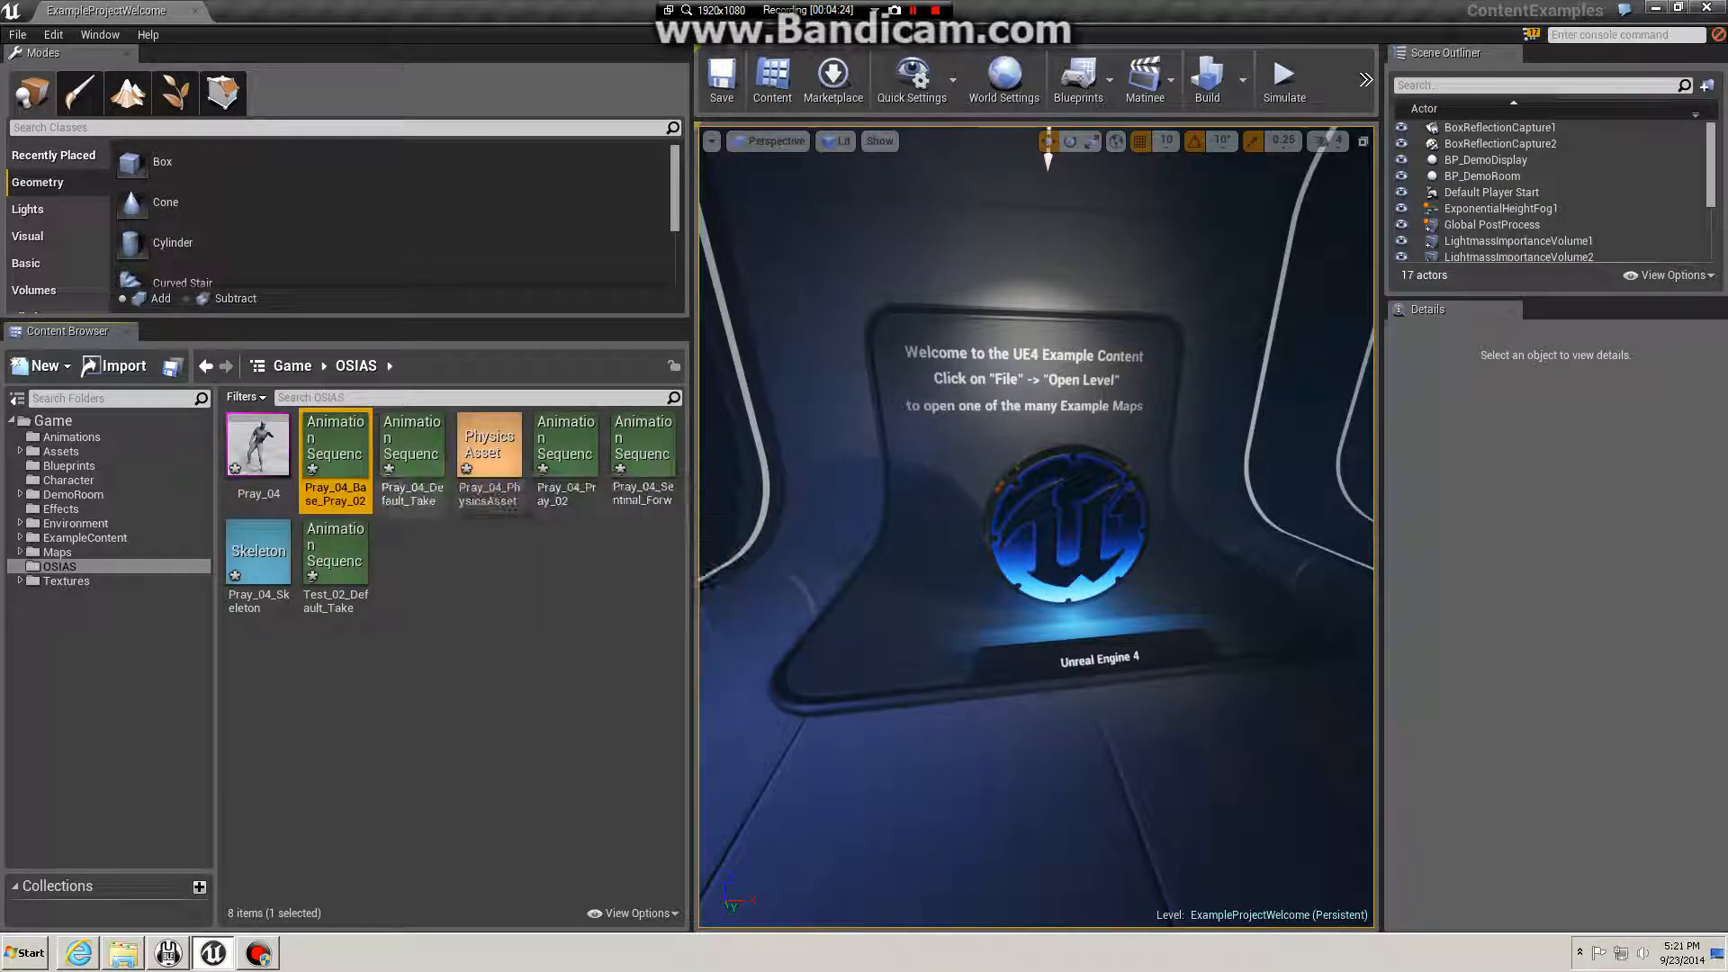
pyautogui.keyDown('ctrl'); pyautogui.click(581, 452); pyautogui.keyUp('ctrl')
pyautogui.keyDown('ctrl'); pyautogui.click(636, 455); pyautogui.keyUp('ctrl')
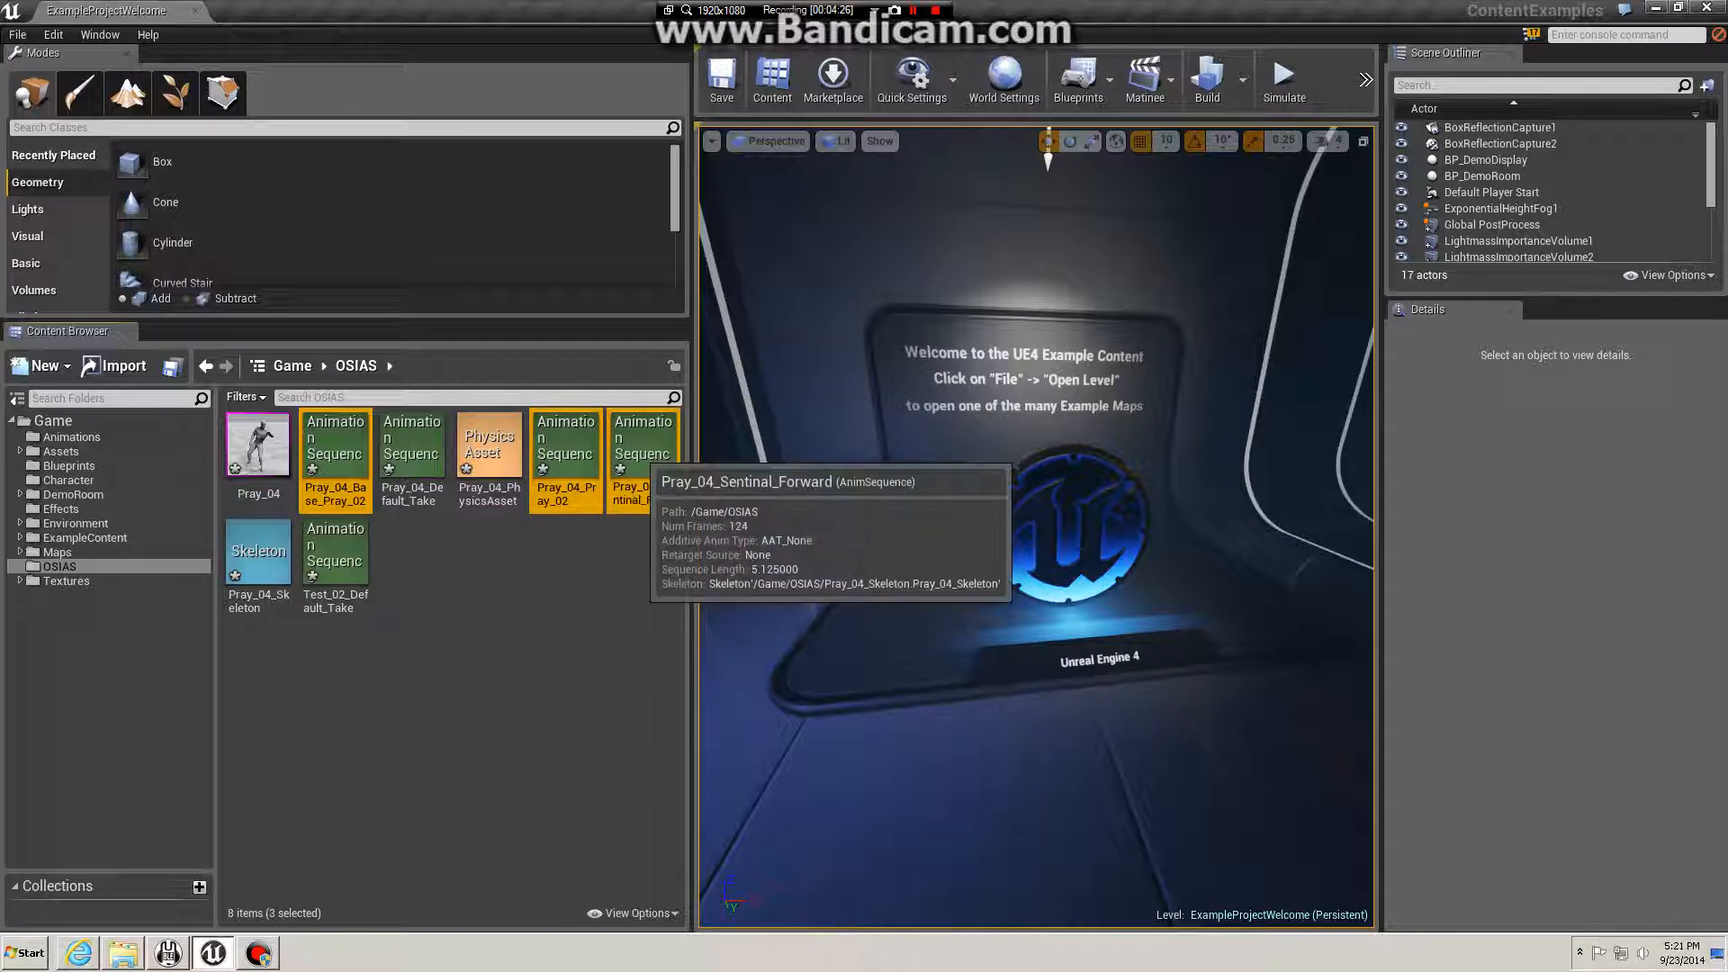
pyautogui.press('Delete')
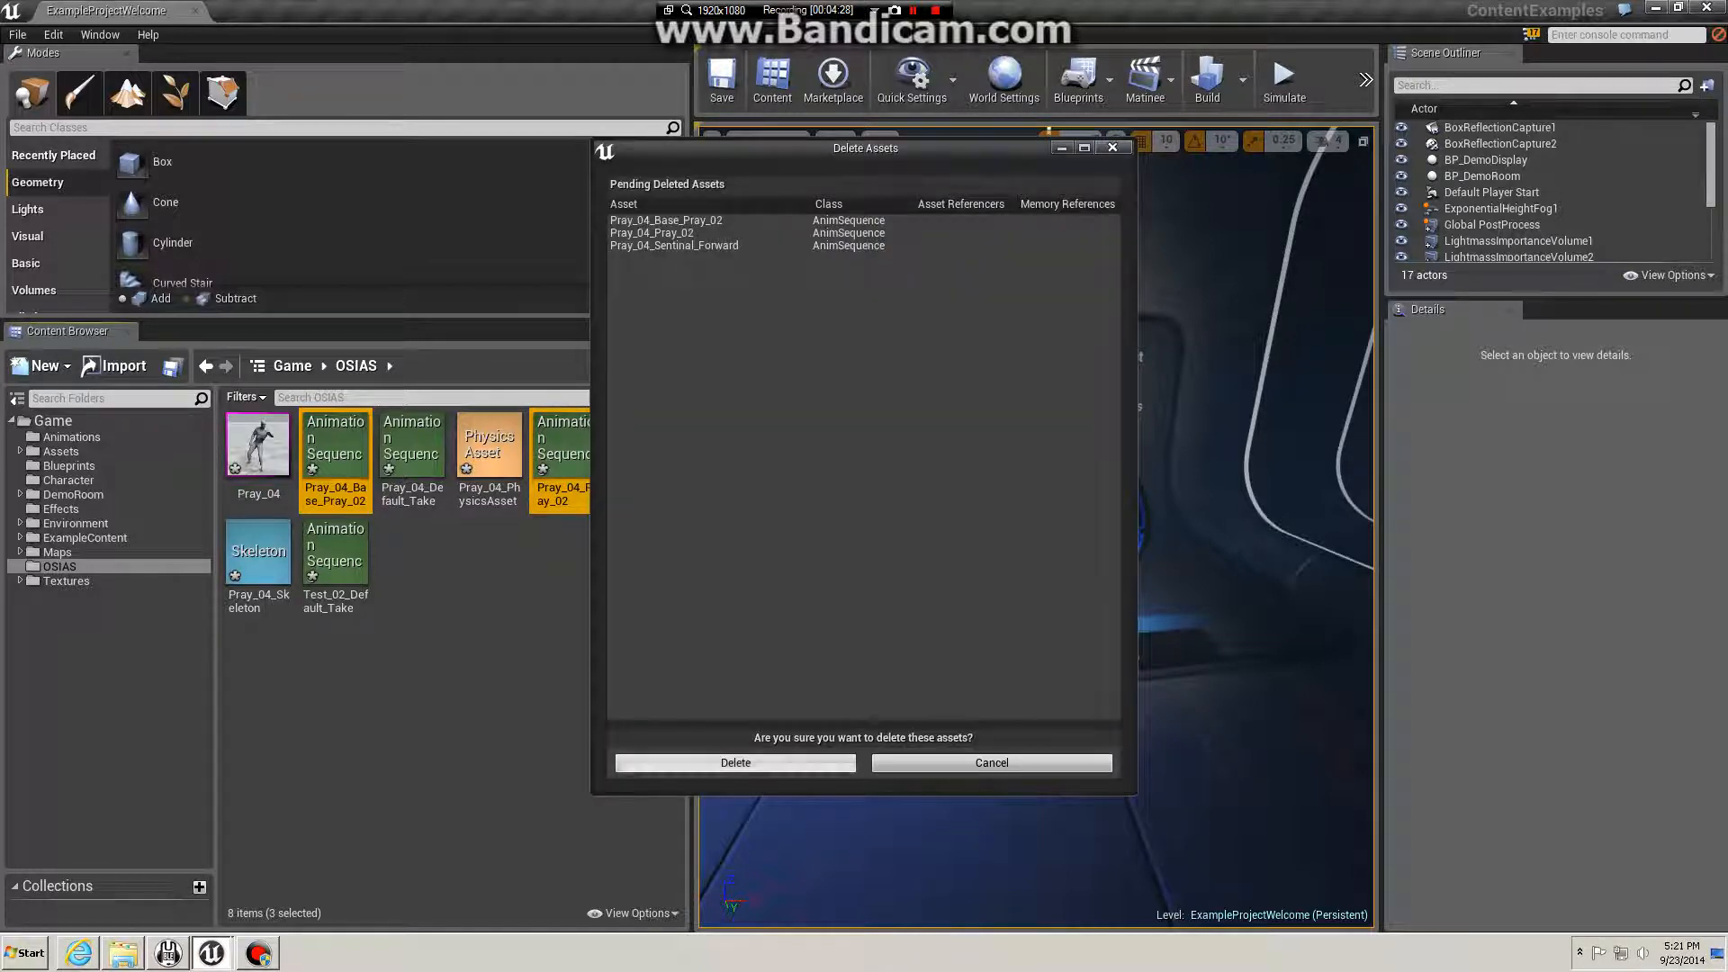
pyautogui.click(737, 767)
# Step: Play back the Pray_04_Default_Take animation, view the character from its side, and close the animation editor
pyautogui.doubleClick(331, 446)
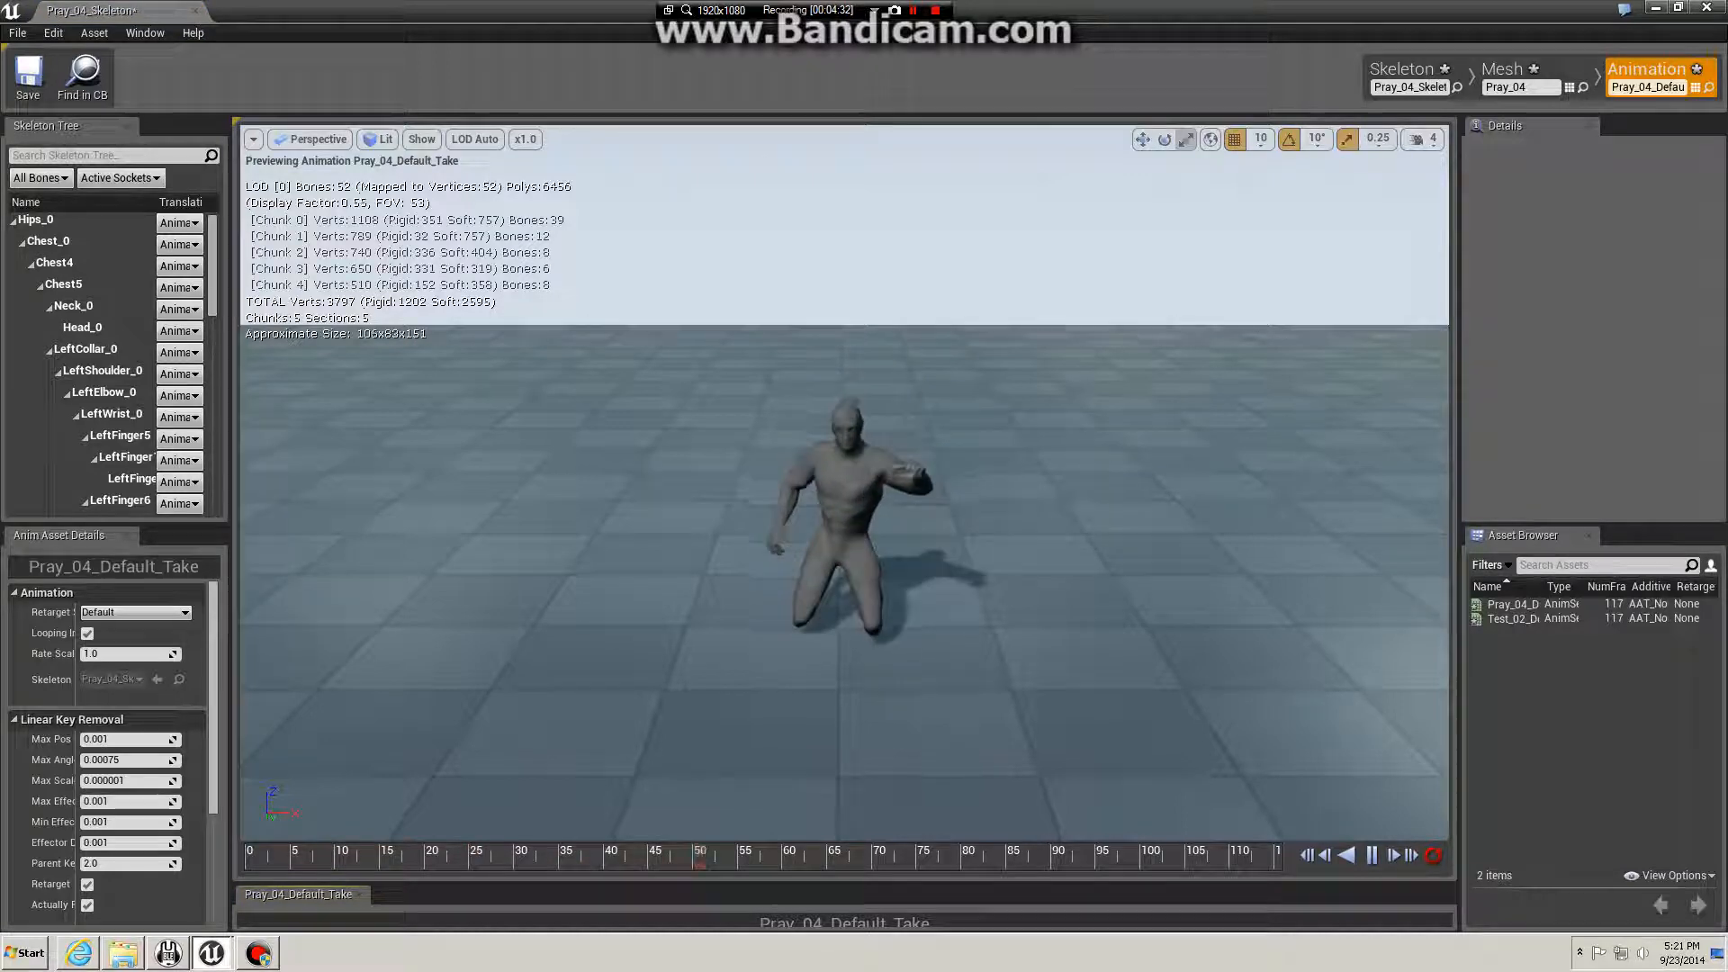
pyautogui.moveTo(844, 486); pyautogui.dragTo(886, 491, button='right')
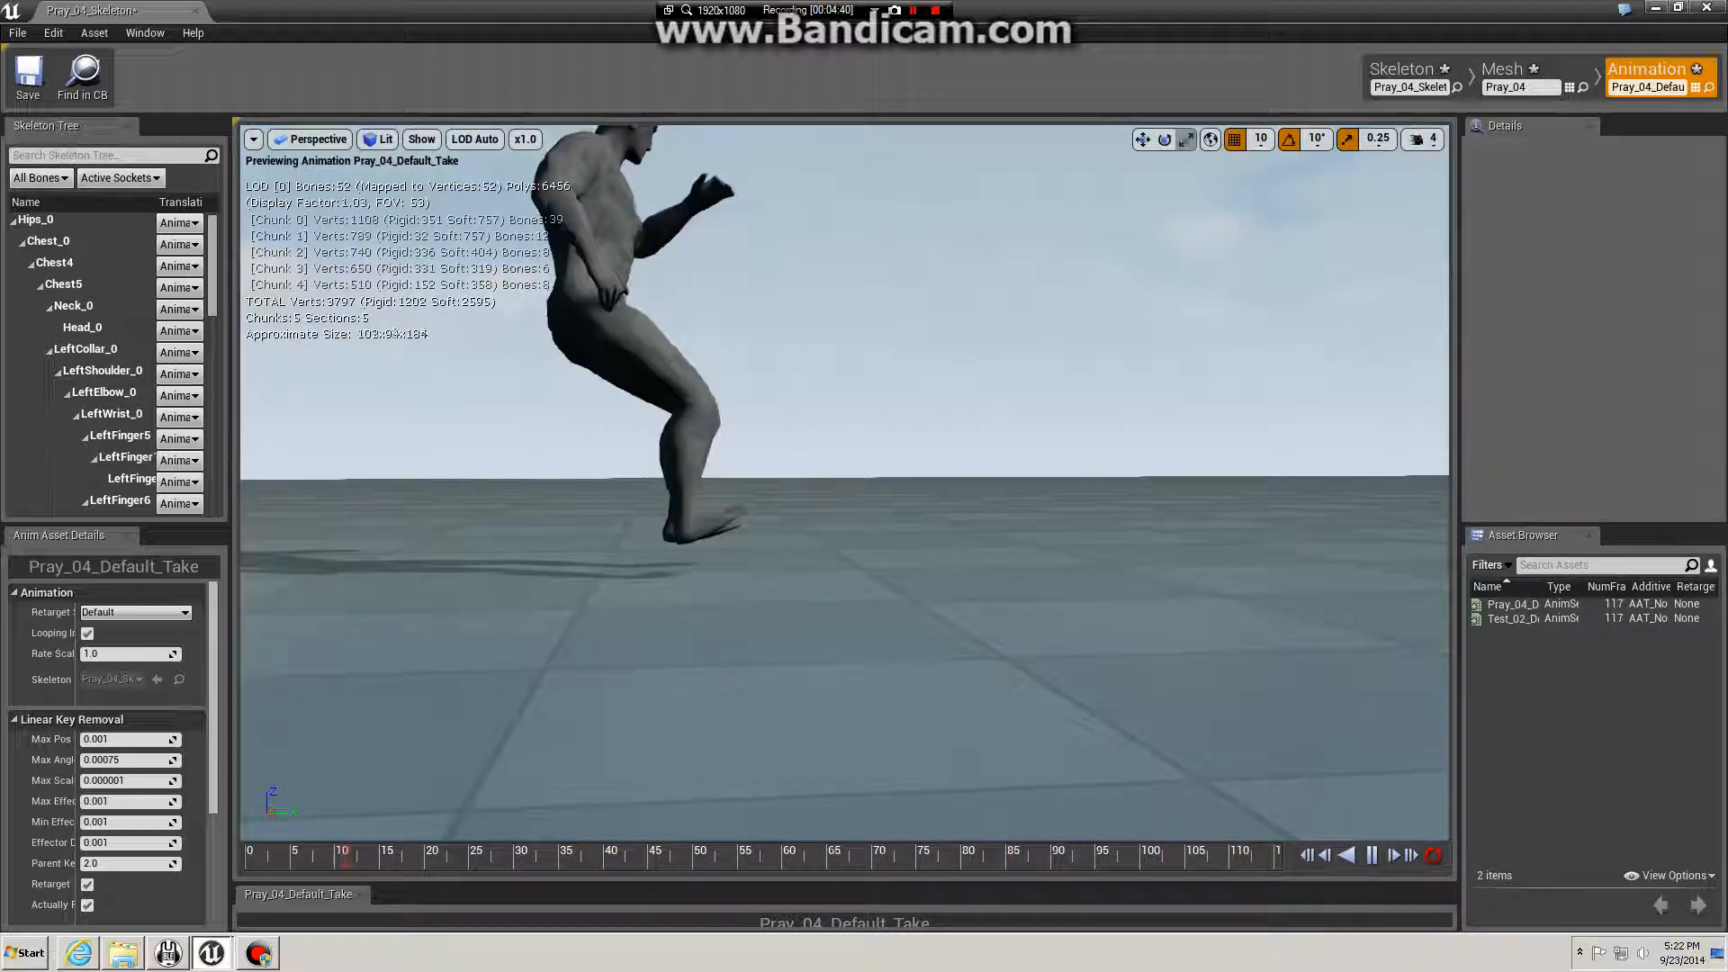
pyautogui.click(1706, 8)
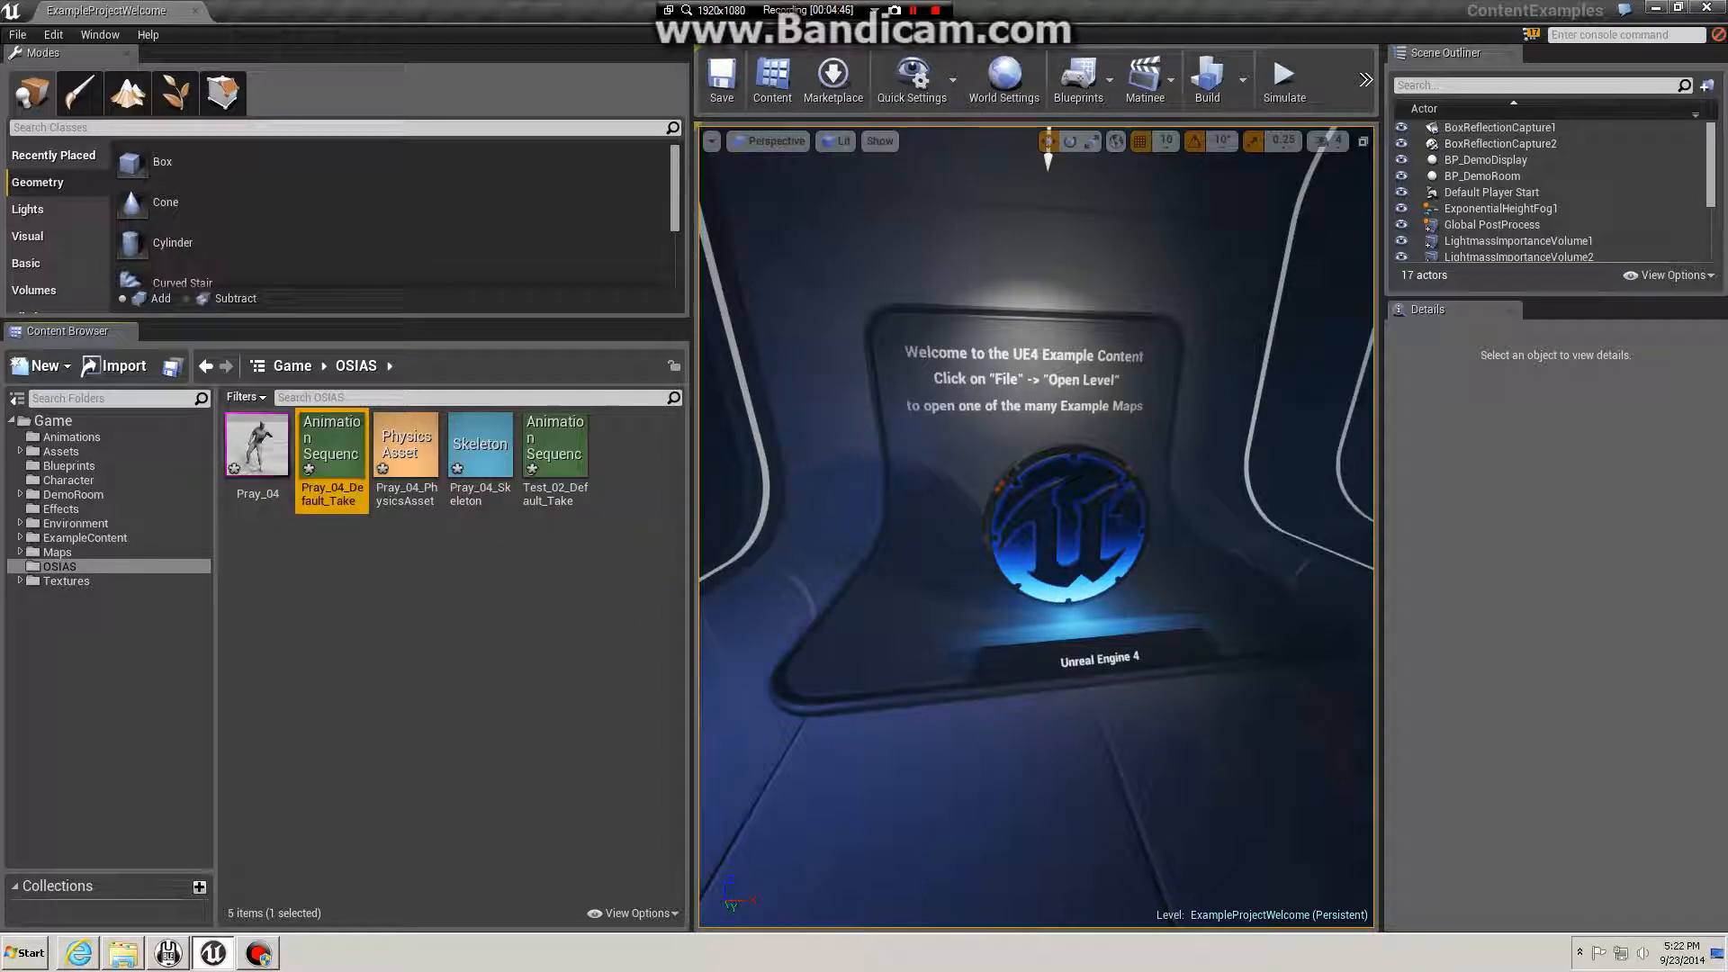
# Step: Switch to the Example Materials window, open its New folder subfolder and select the Pray_04.fbx file inside
pyautogui.hotkey('alt', 'Tab')
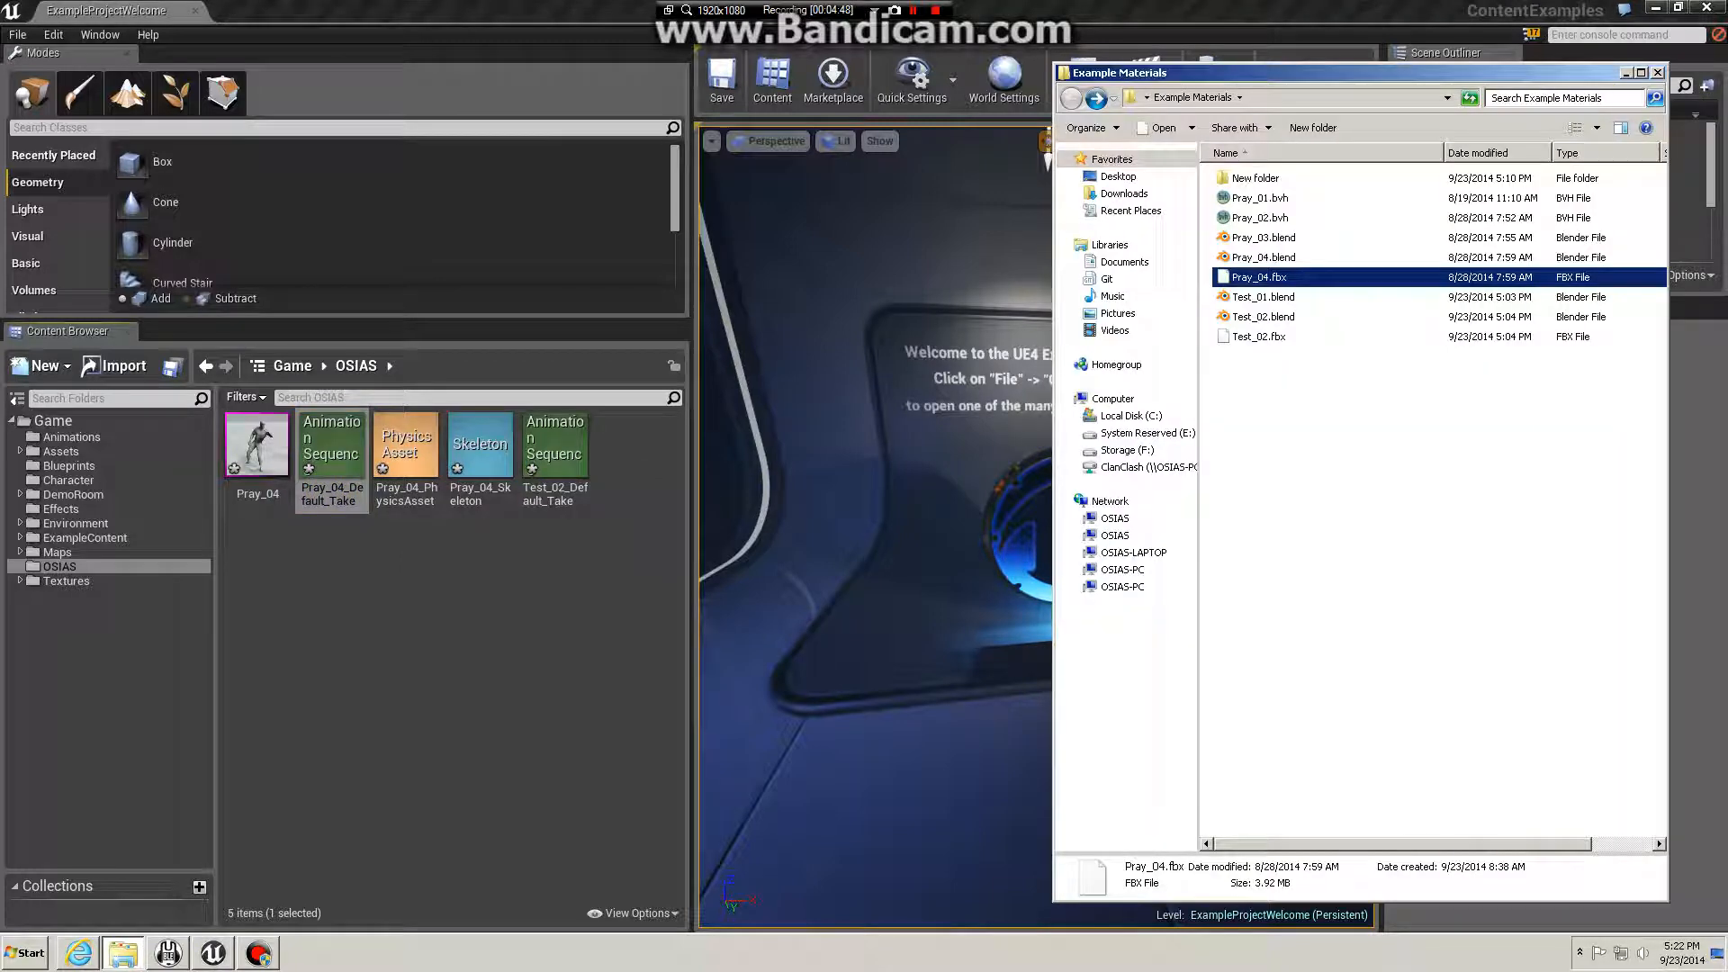
pyautogui.click(1305, 396)
pyautogui.click(1260, 337)
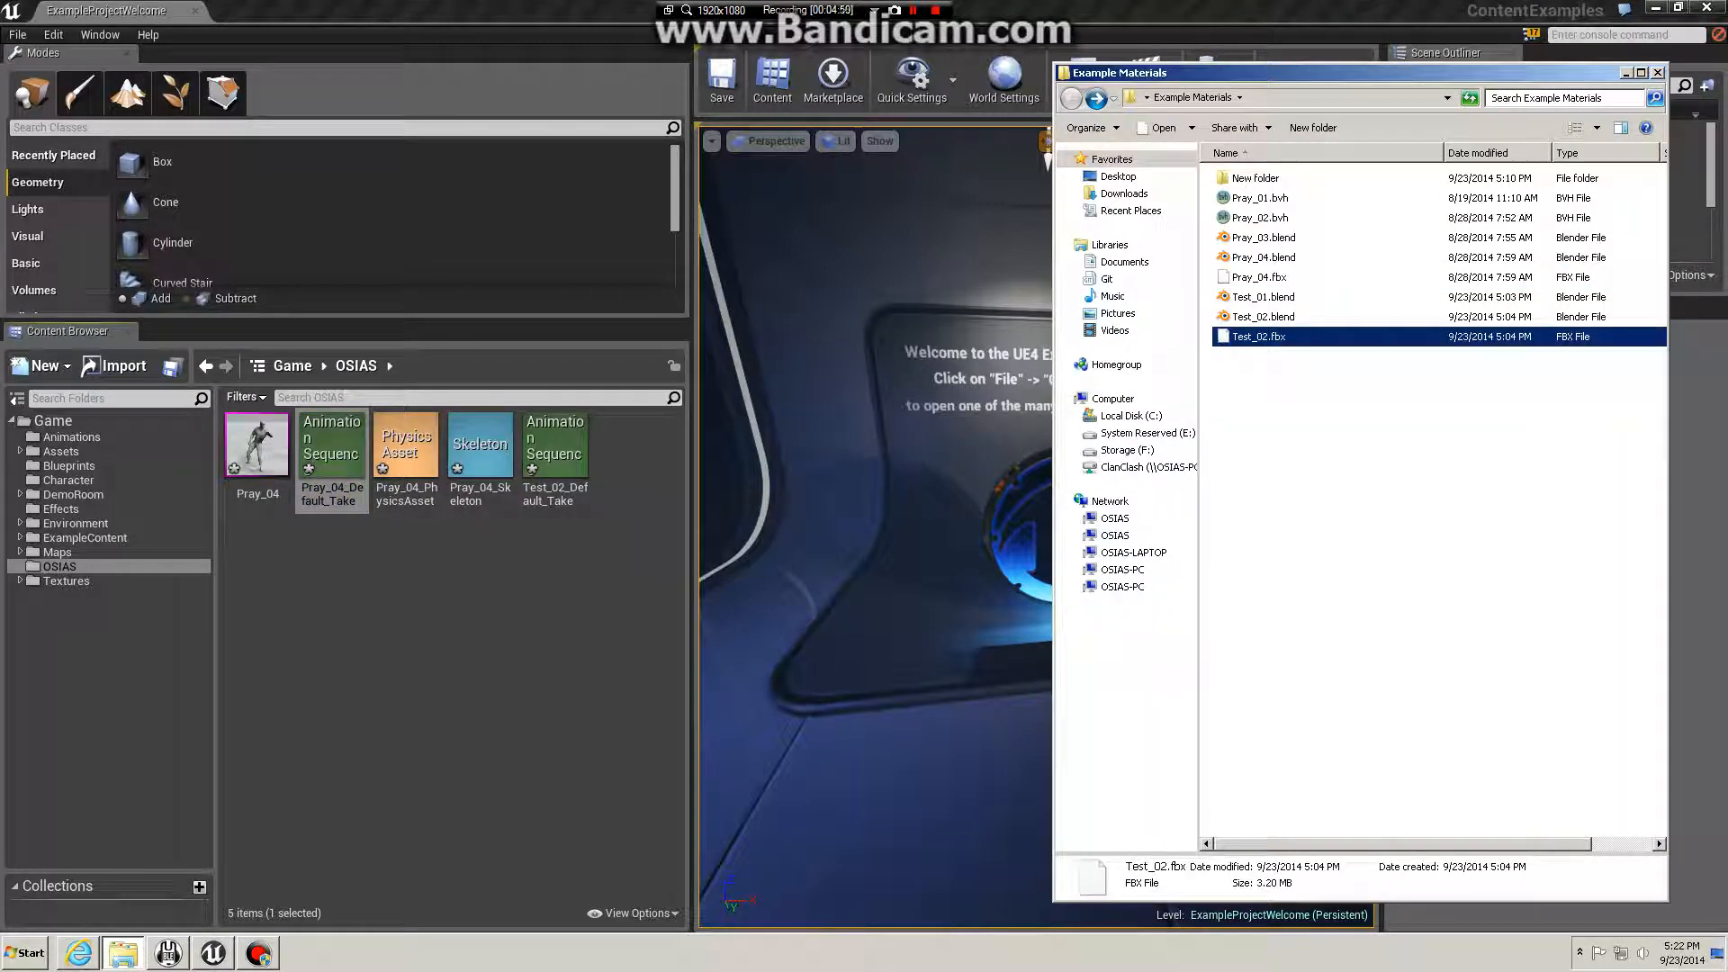
pyautogui.click(1304, 414)
pyautogui.doubleClick(1255, 178)
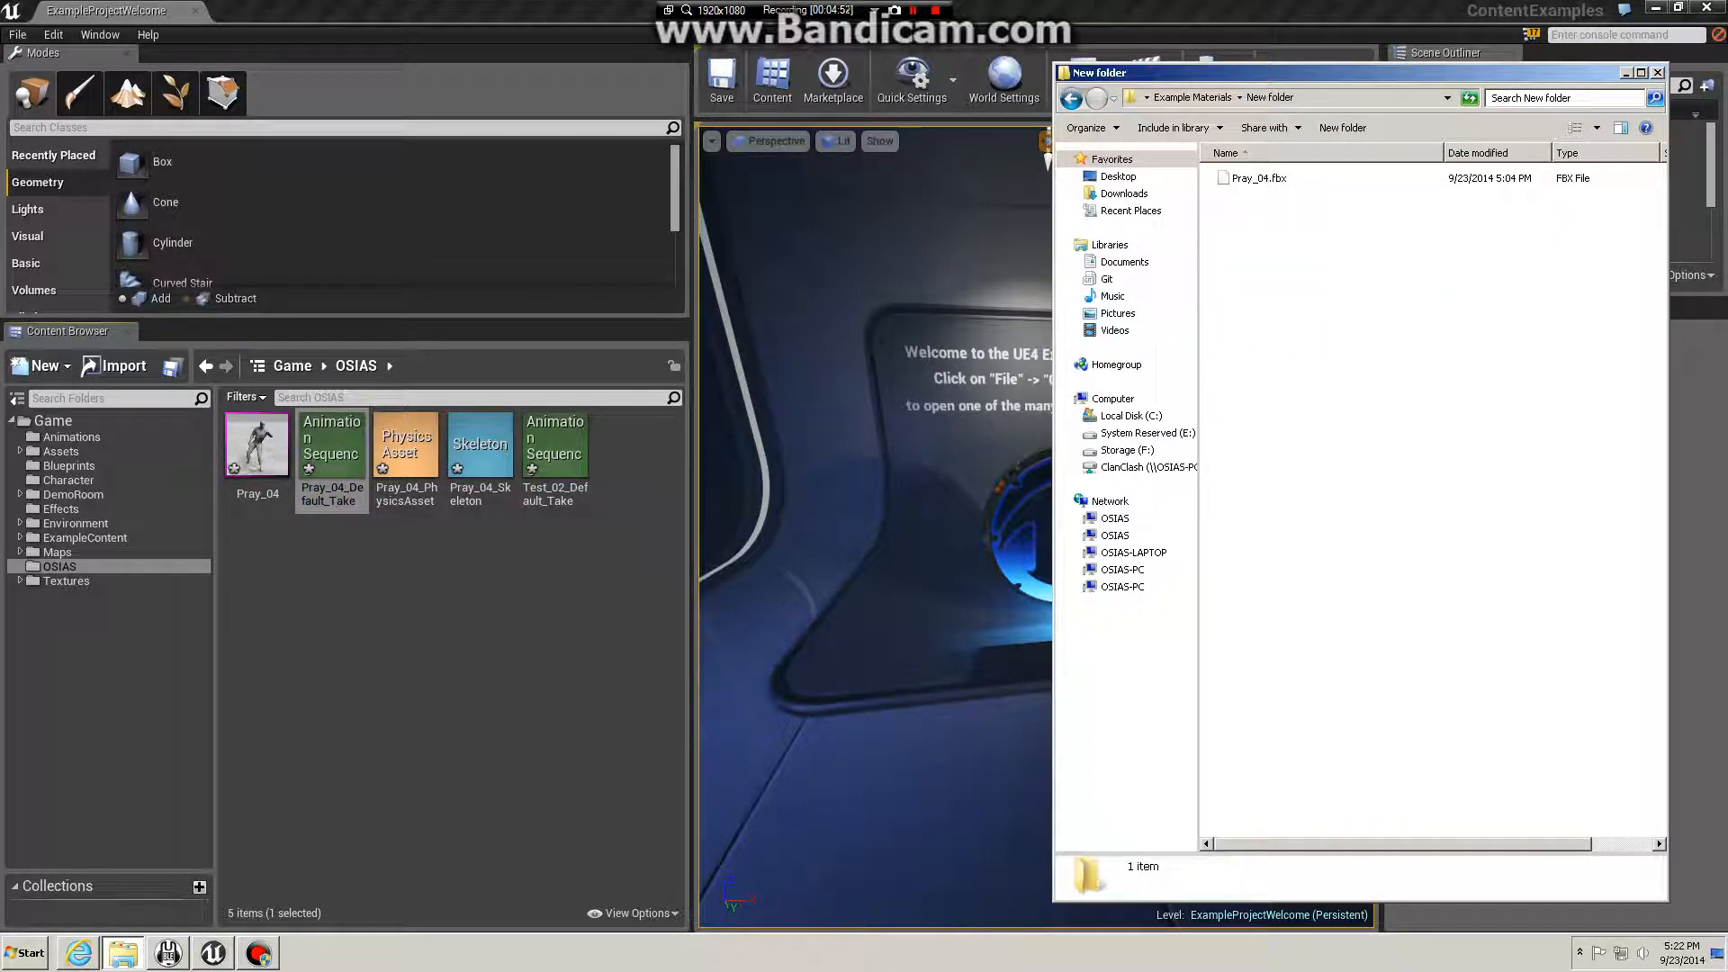
pyautogui.click(1259, 178)
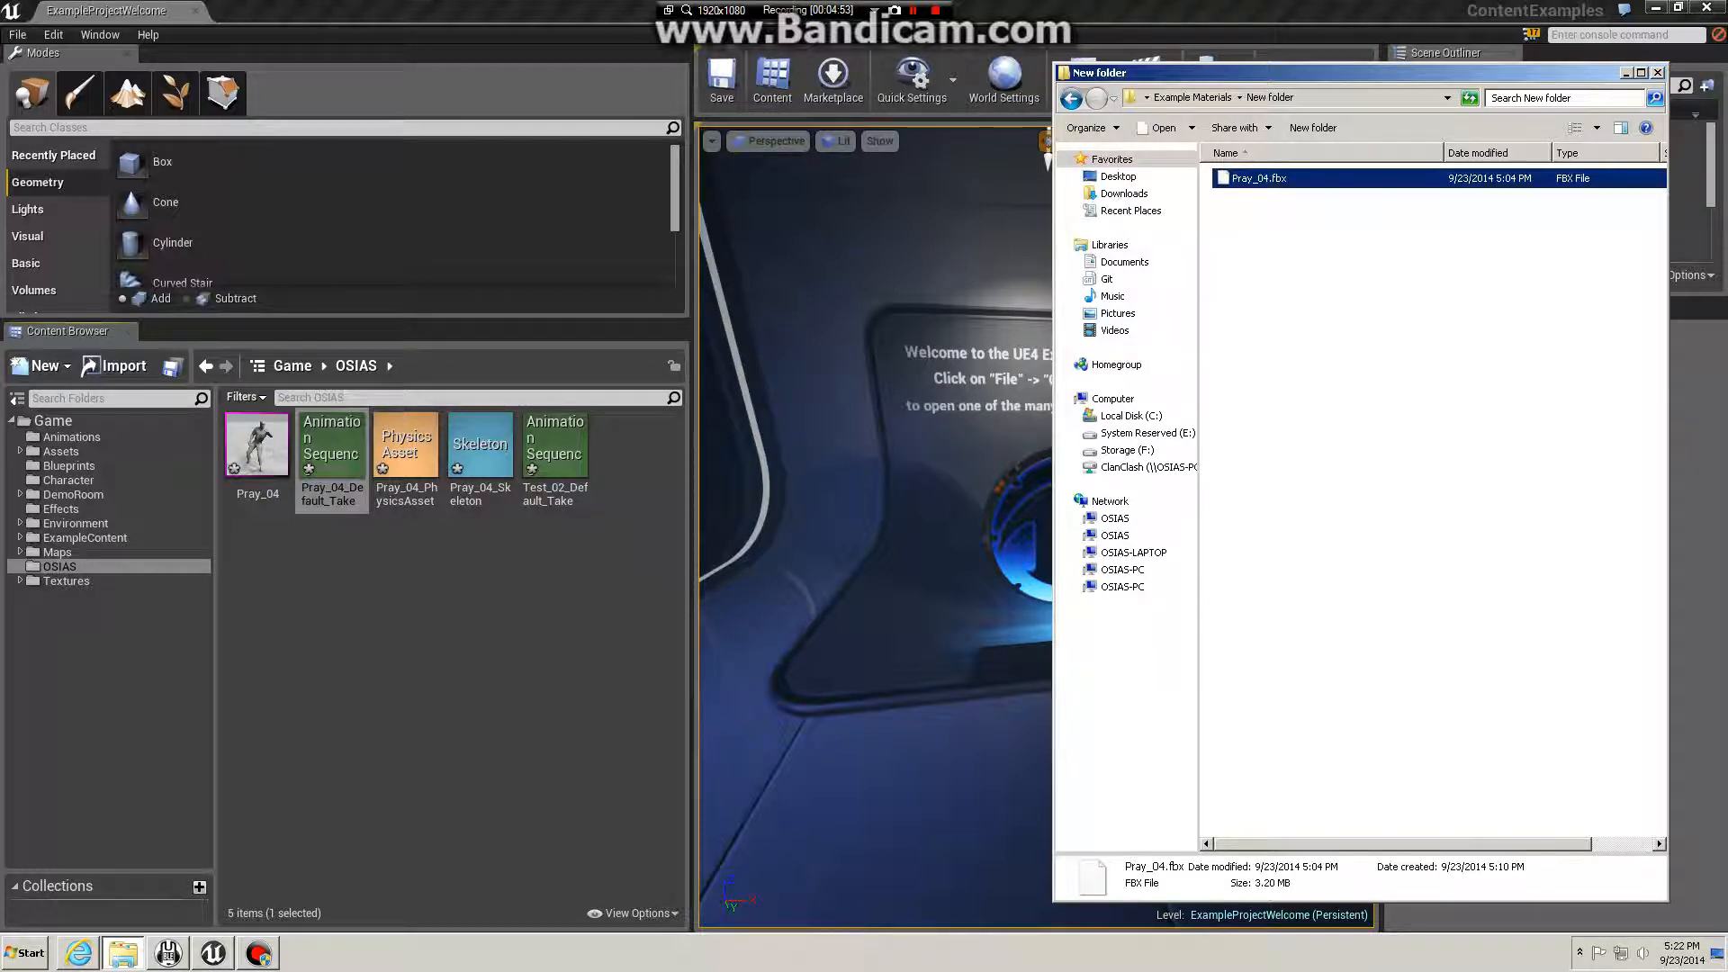
pyautogui.moveTo(1259, 178); pyautogui.dragTo(432, 657)
# Step: Delete the Test_02_Default_Take sequence from the OSIAS folder
pyautogui.click(566, 457)
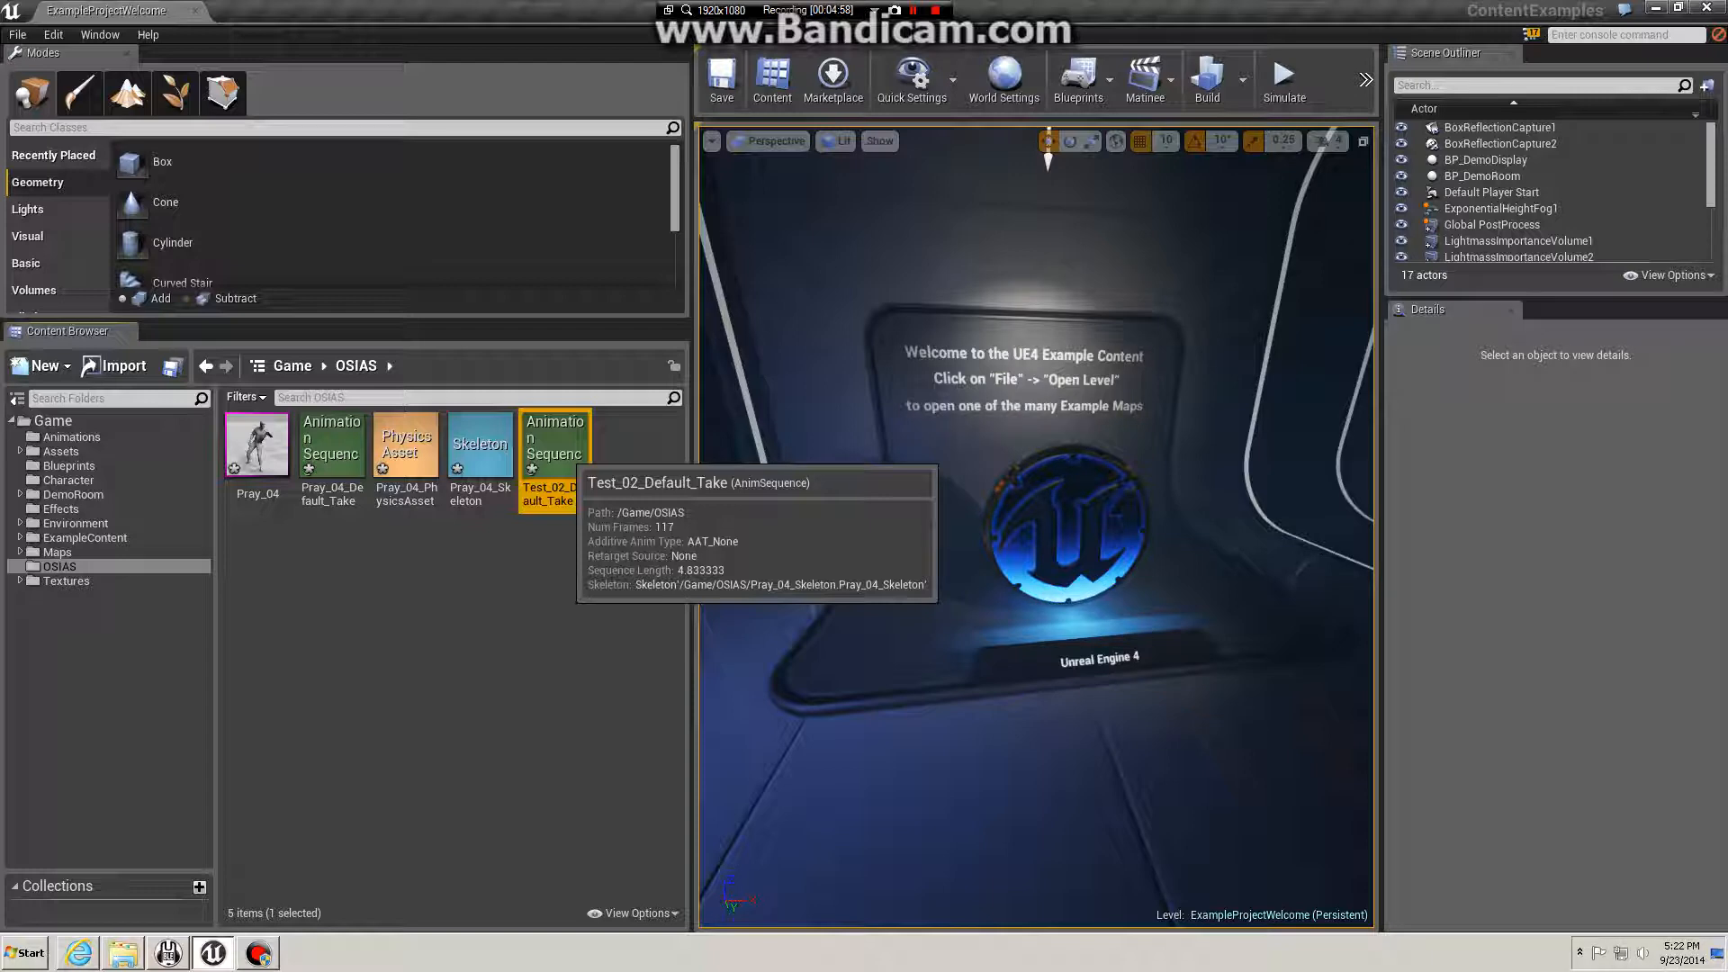
pyautogui.press('Delete')
pyautogui.click(755, 763)
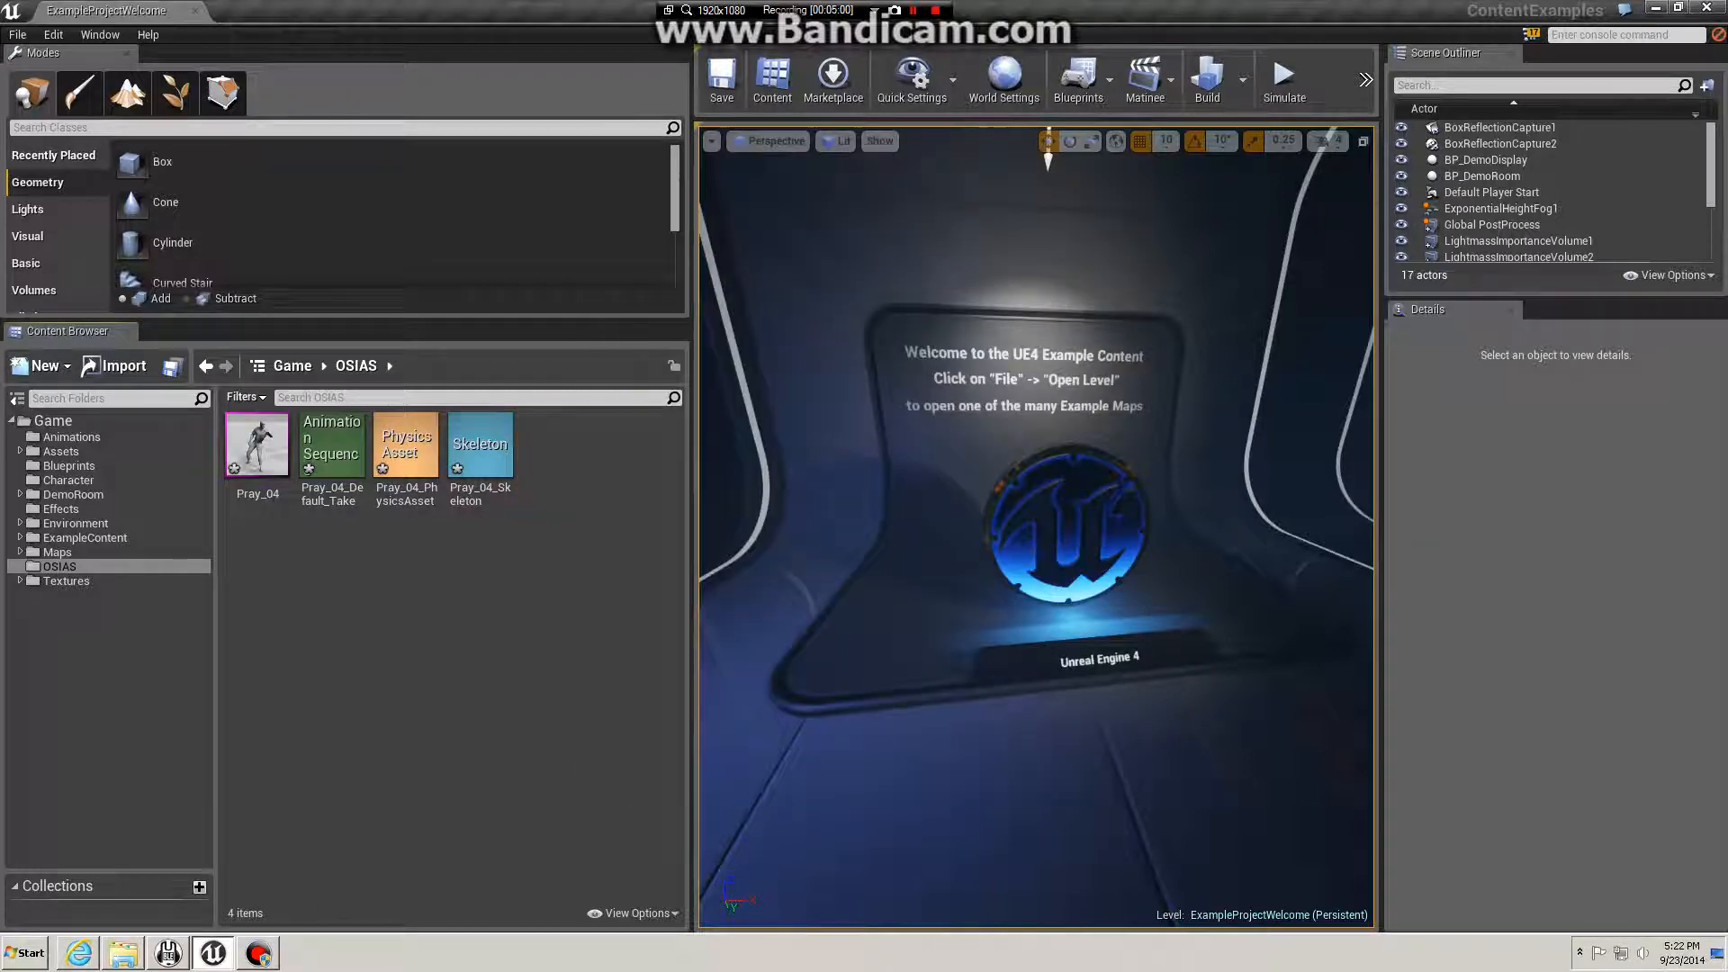
# Step: Import Pray_04.fbx from New folder into OSIAS as an animation for Pray_04_Skeleton, accepting the overwrite of the existing asset
pyautogui.hotkey('alt', 'Tab')
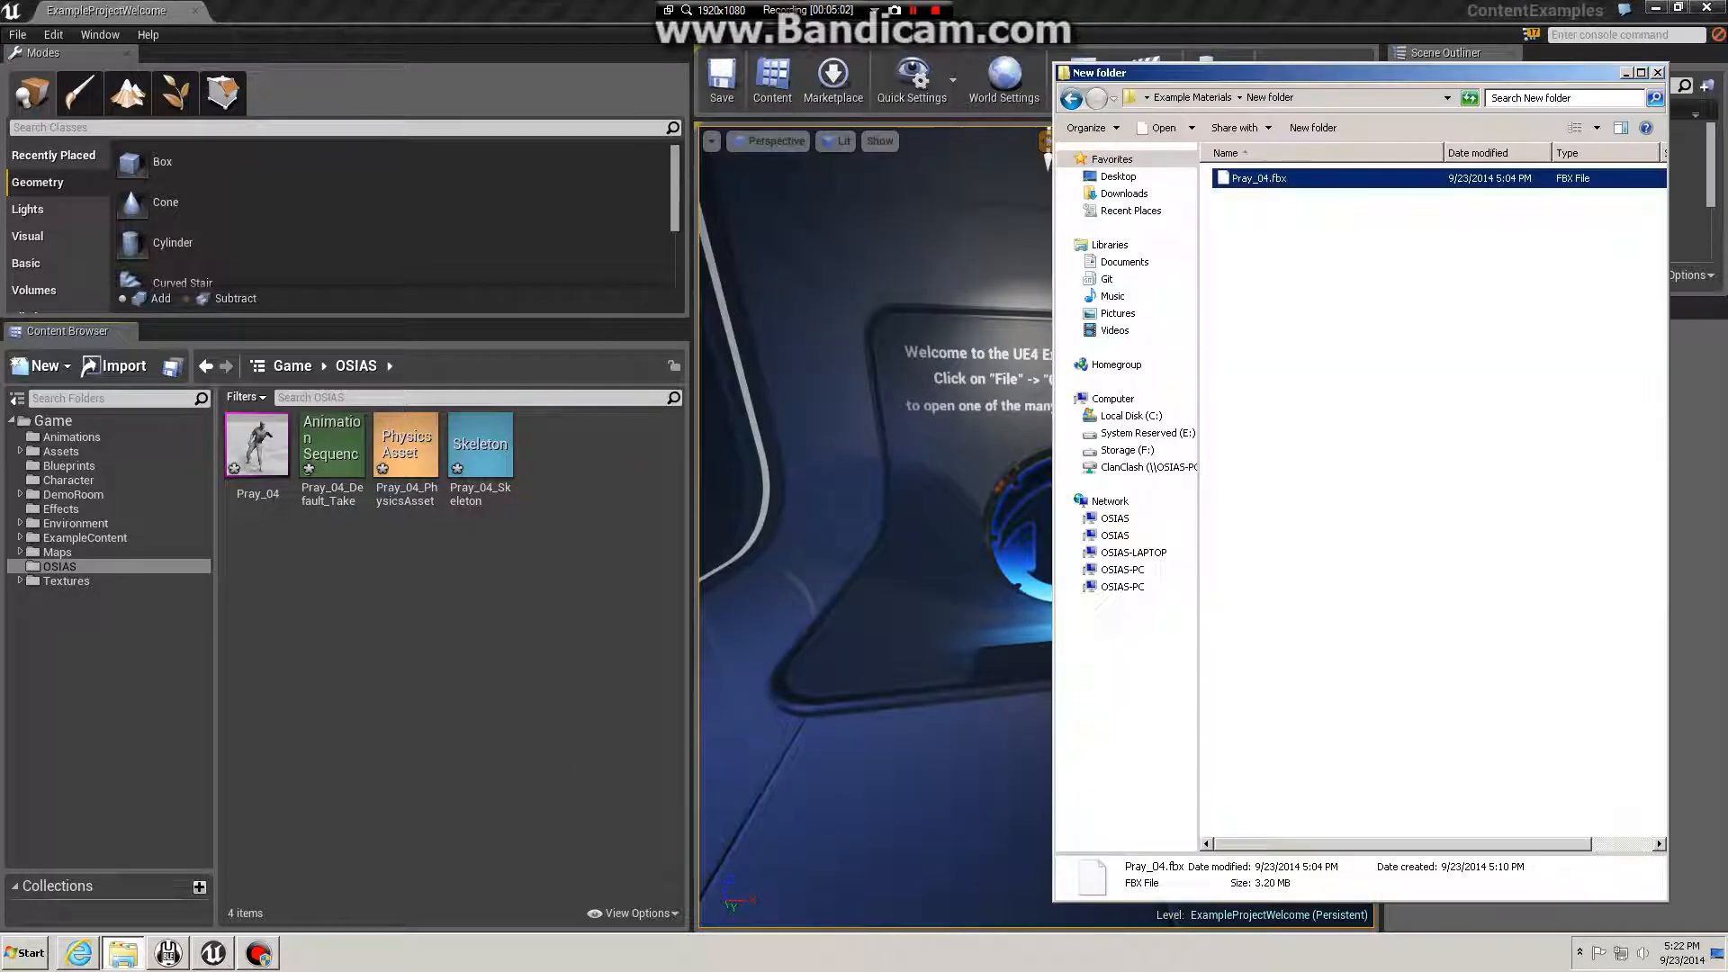
pyautogui.moveTo(1259, 178); pyautogui.dragTo(459, 593)
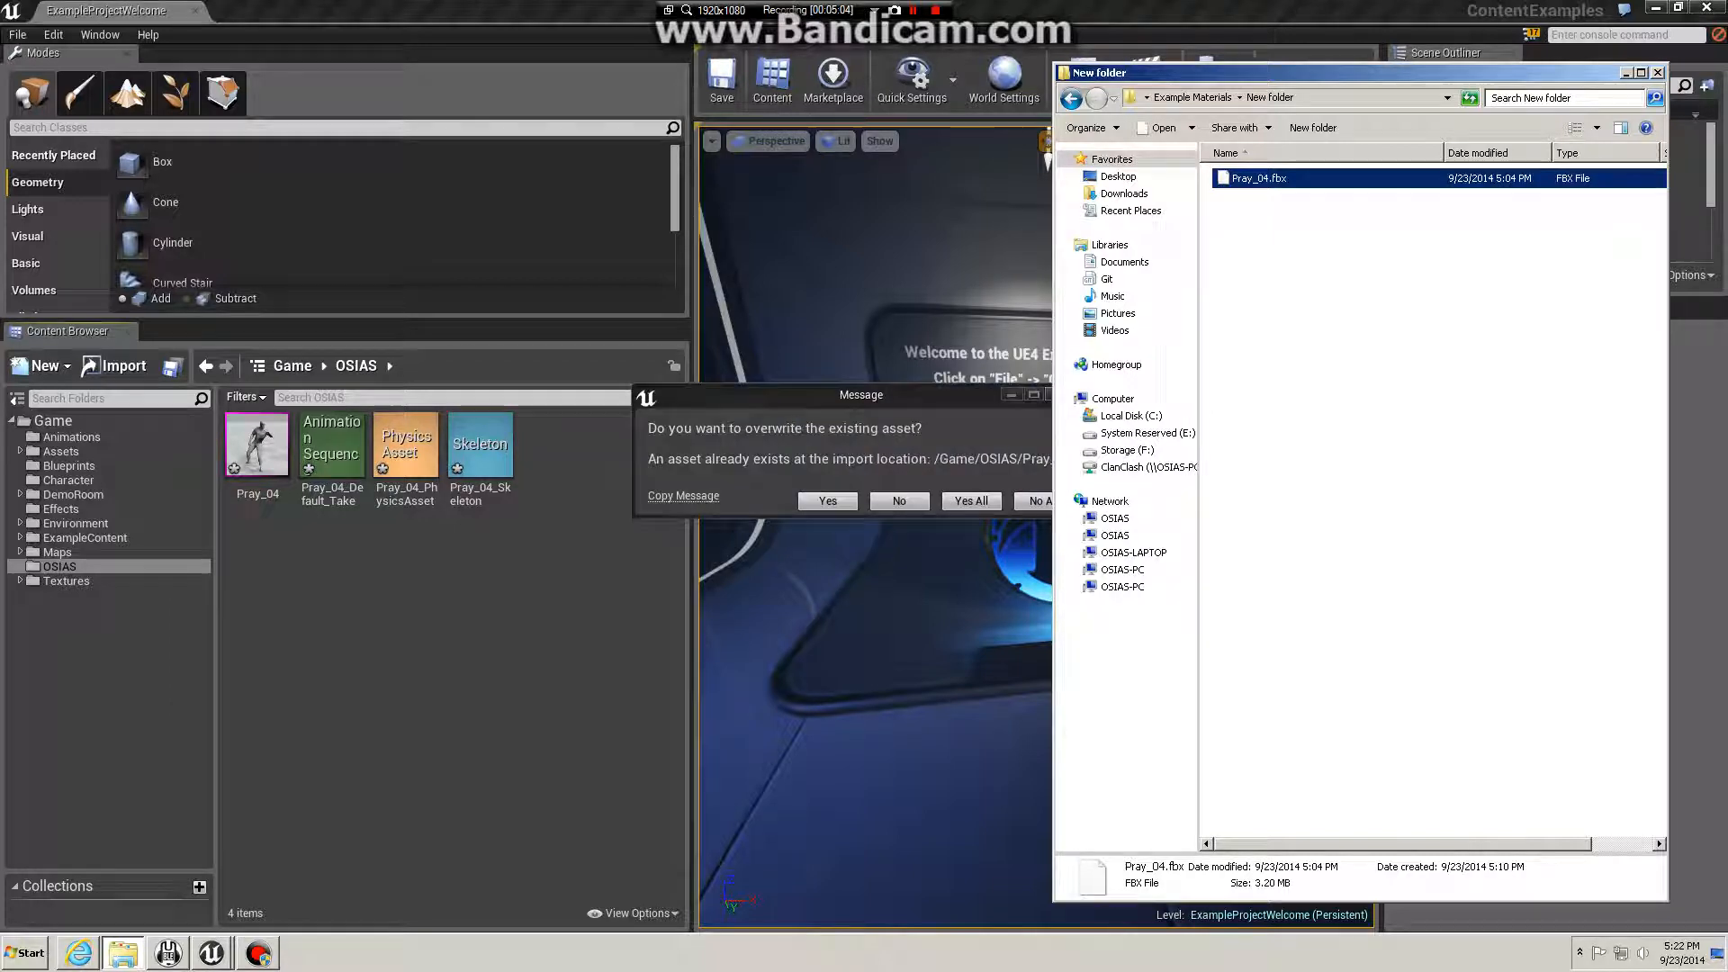
pyautogui.click(830, 502)
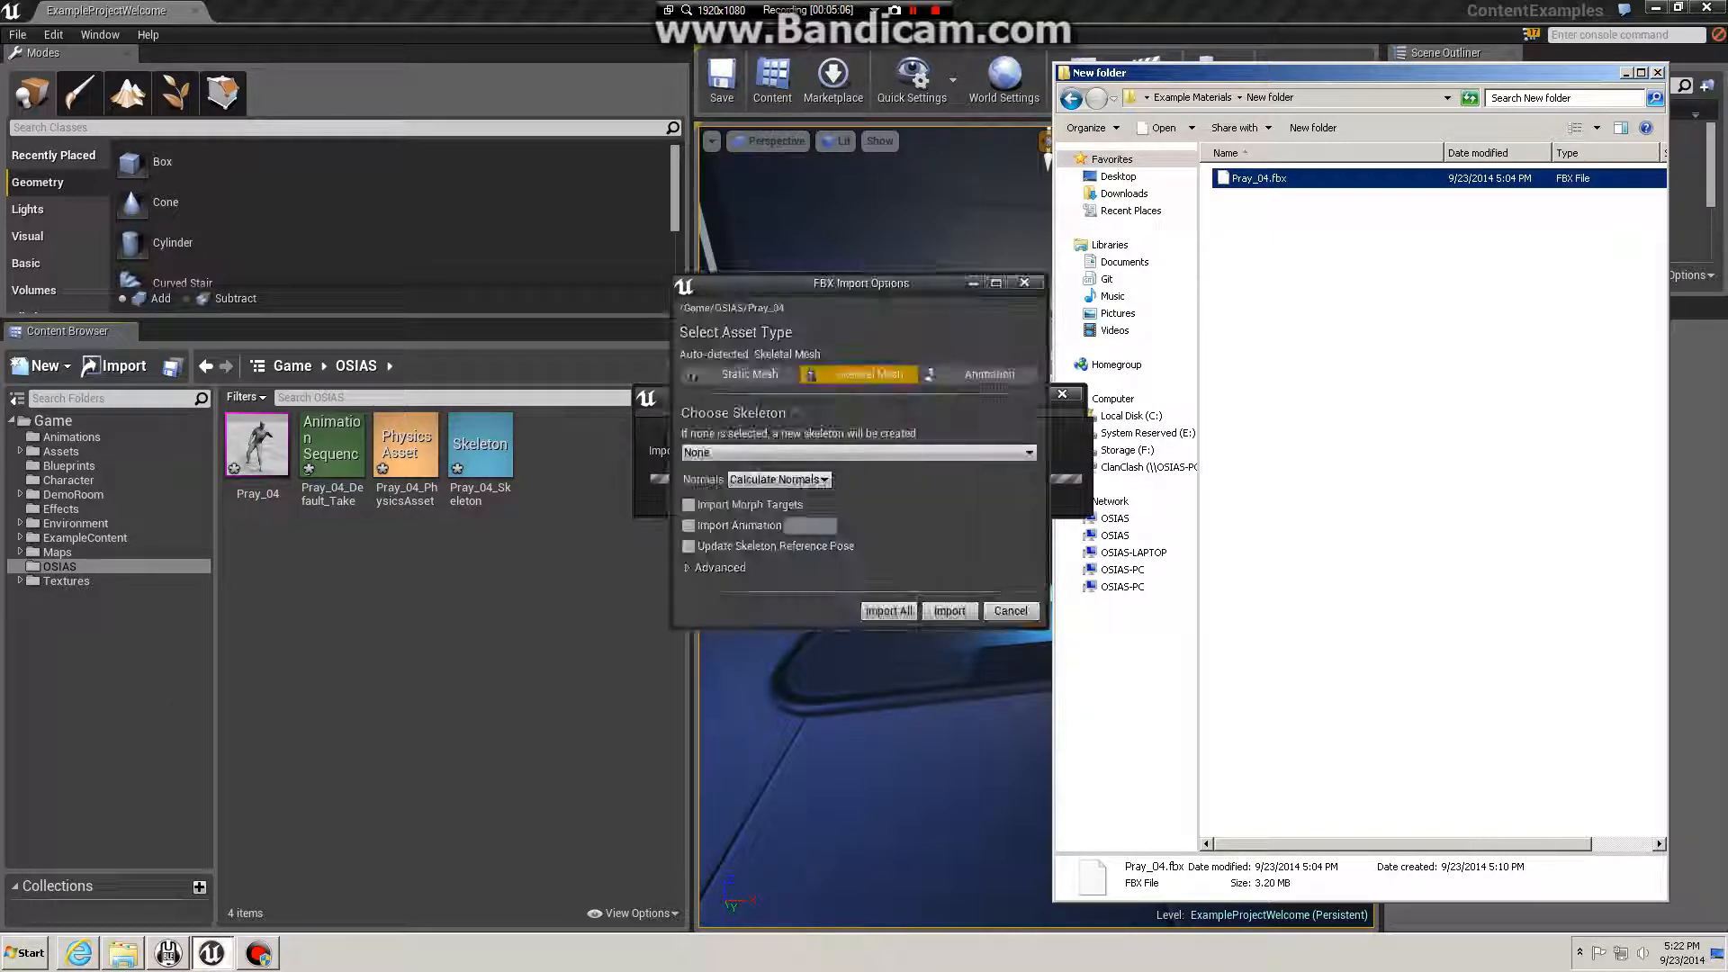
pyautogui.click(1000, 375)
pyautogui.click(858, 486)
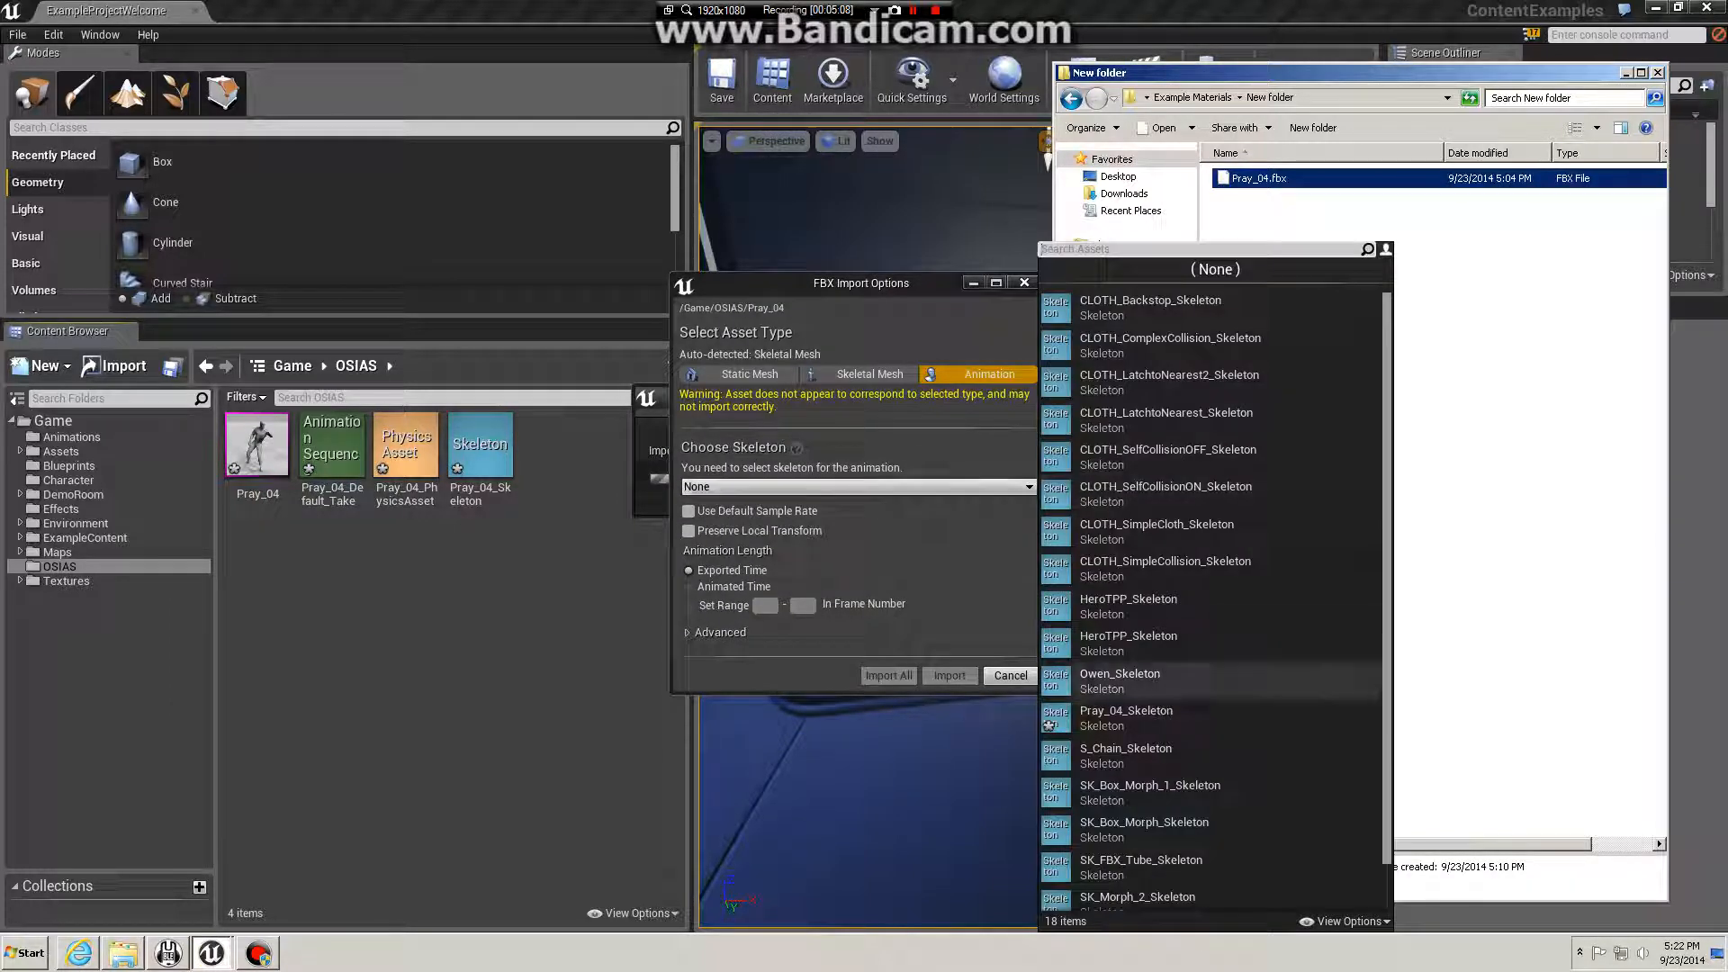
pyautogui.click(1170, 717)
pyautogui.click(949, 675)
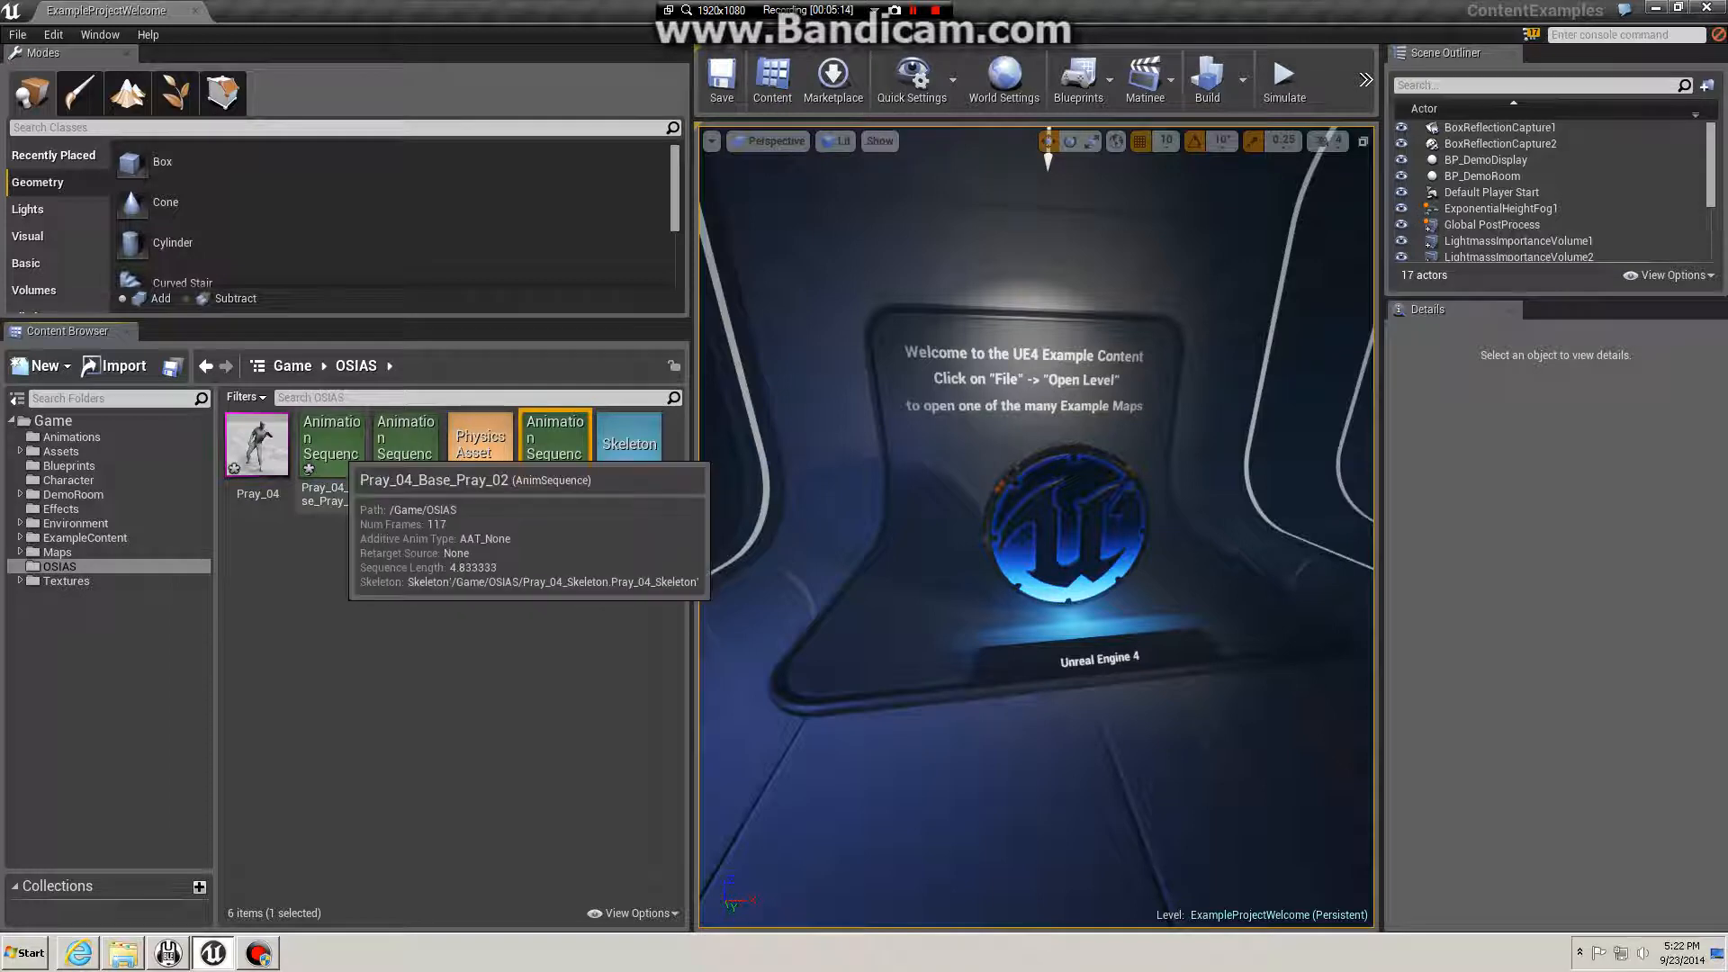
# Step: Delete the newly imported Pray_04_Pray_02 and Pray_04_Base_Pray_02 sequences from the OSIAS folder
pyautogui.click(380, 569)
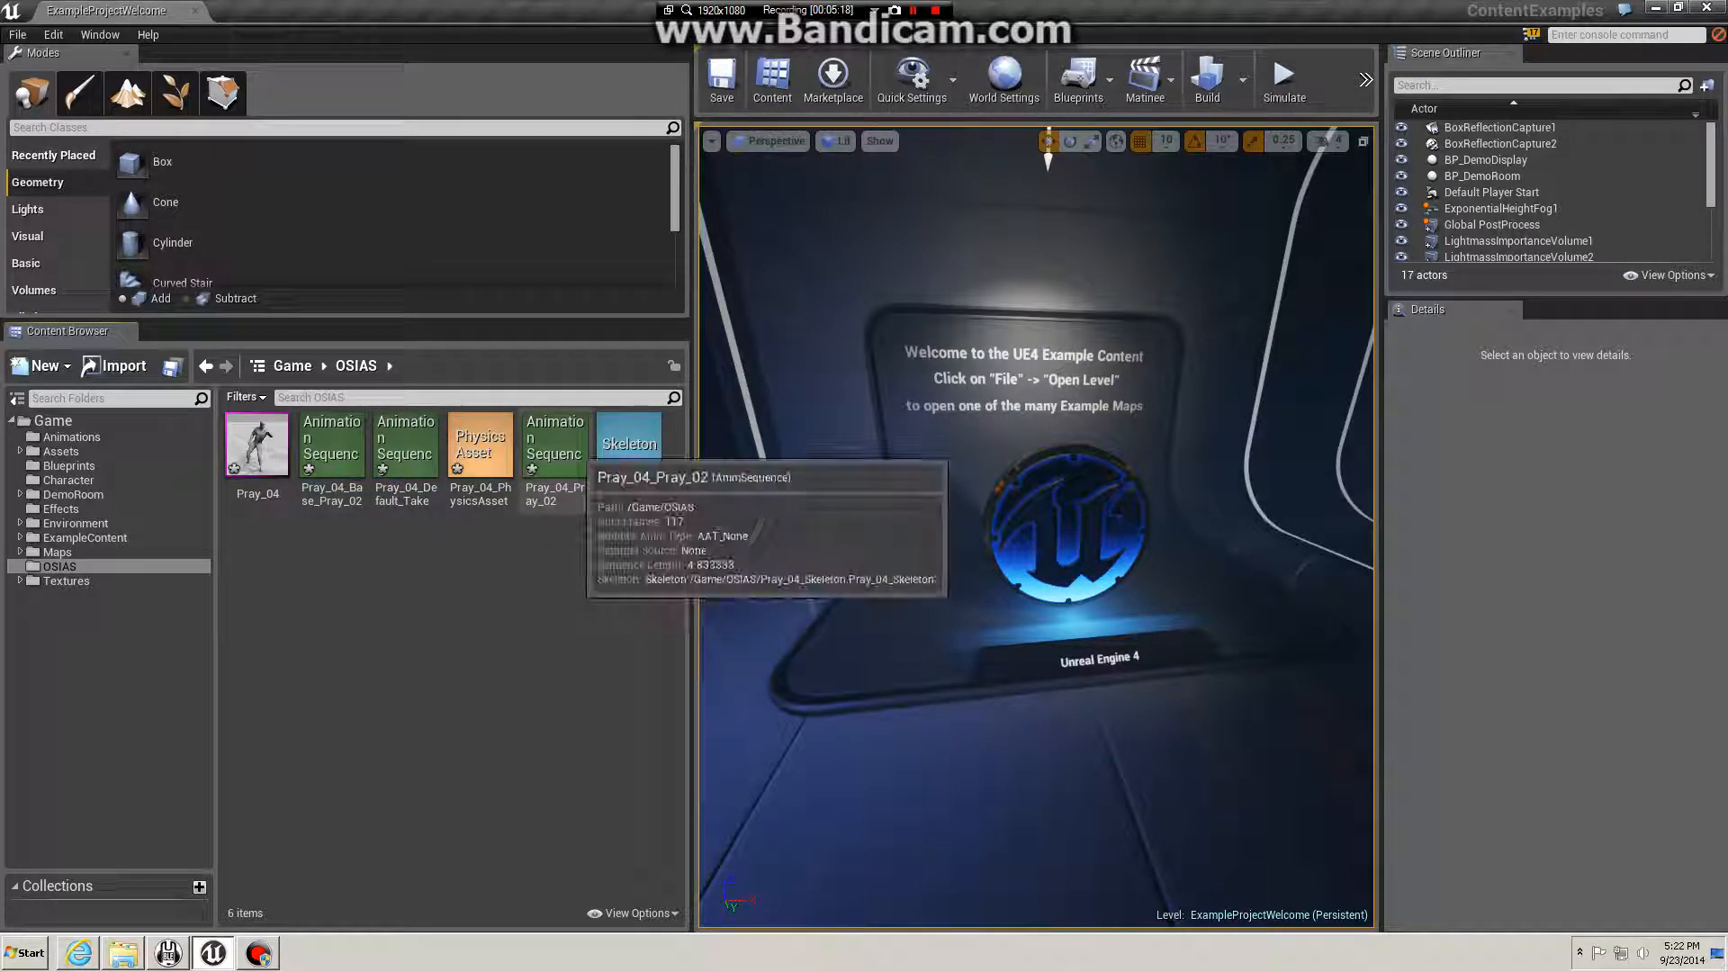
pyautogui.click(555, 446)
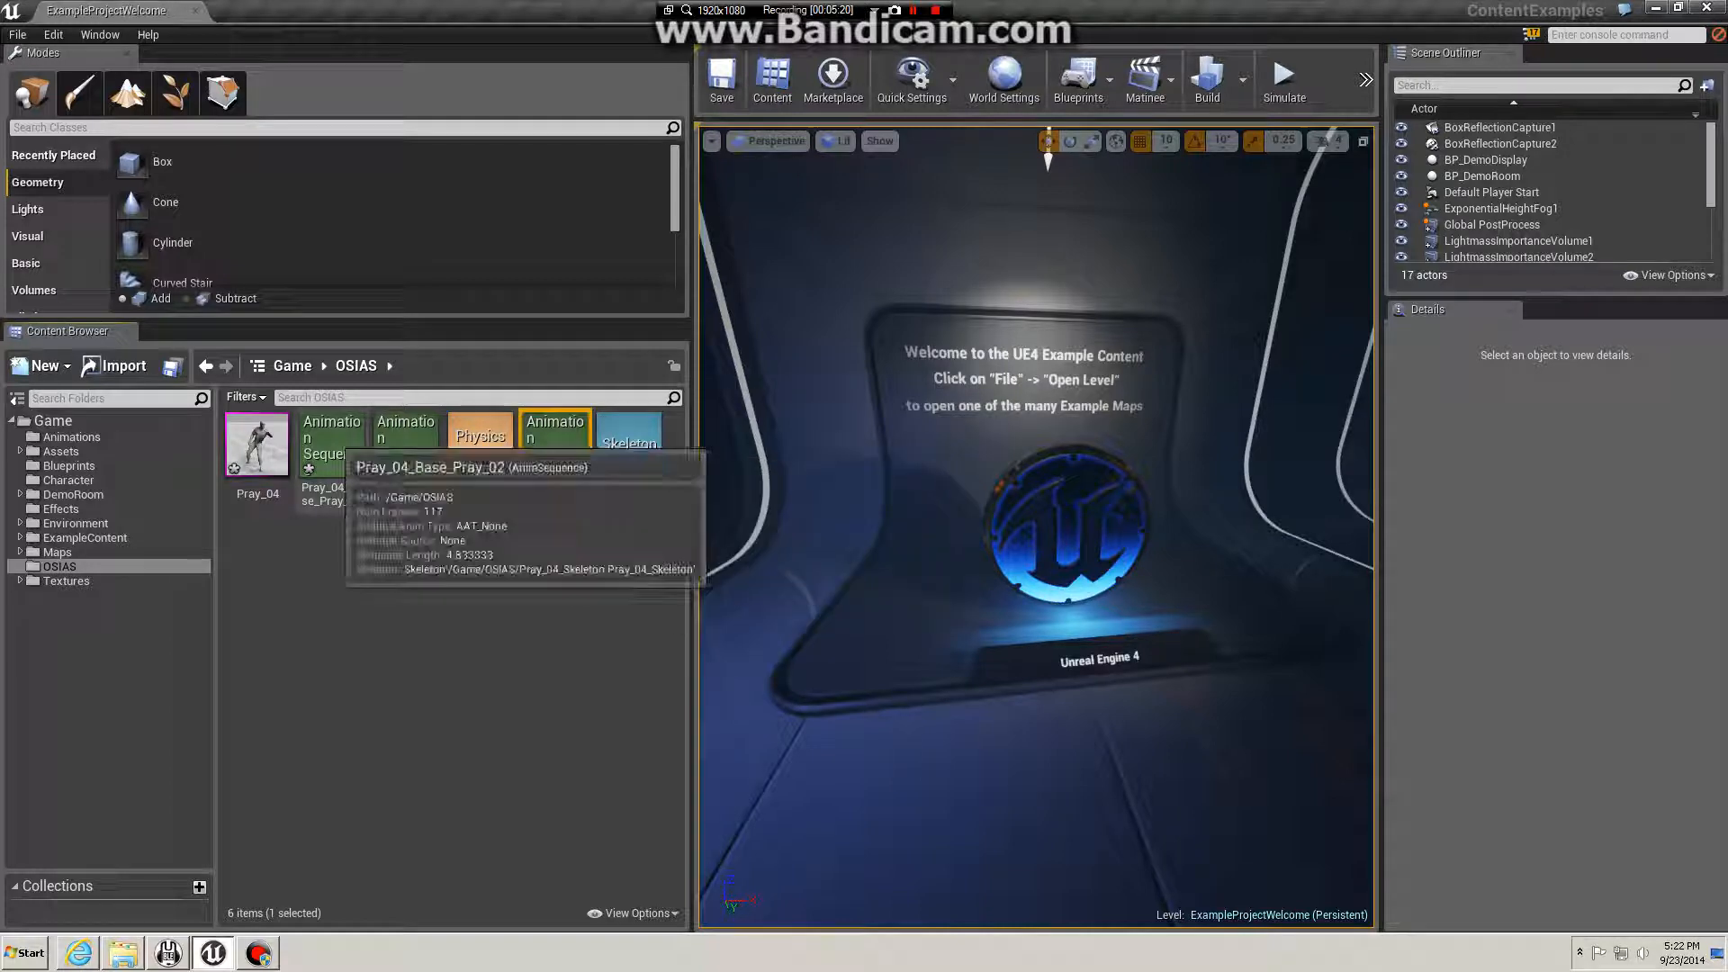
pyautogui.keyDown('ctrl'); pyautogui.click(331, 446); pyautogui.keyUp('ctrl')
pyautogui.press('Delete')
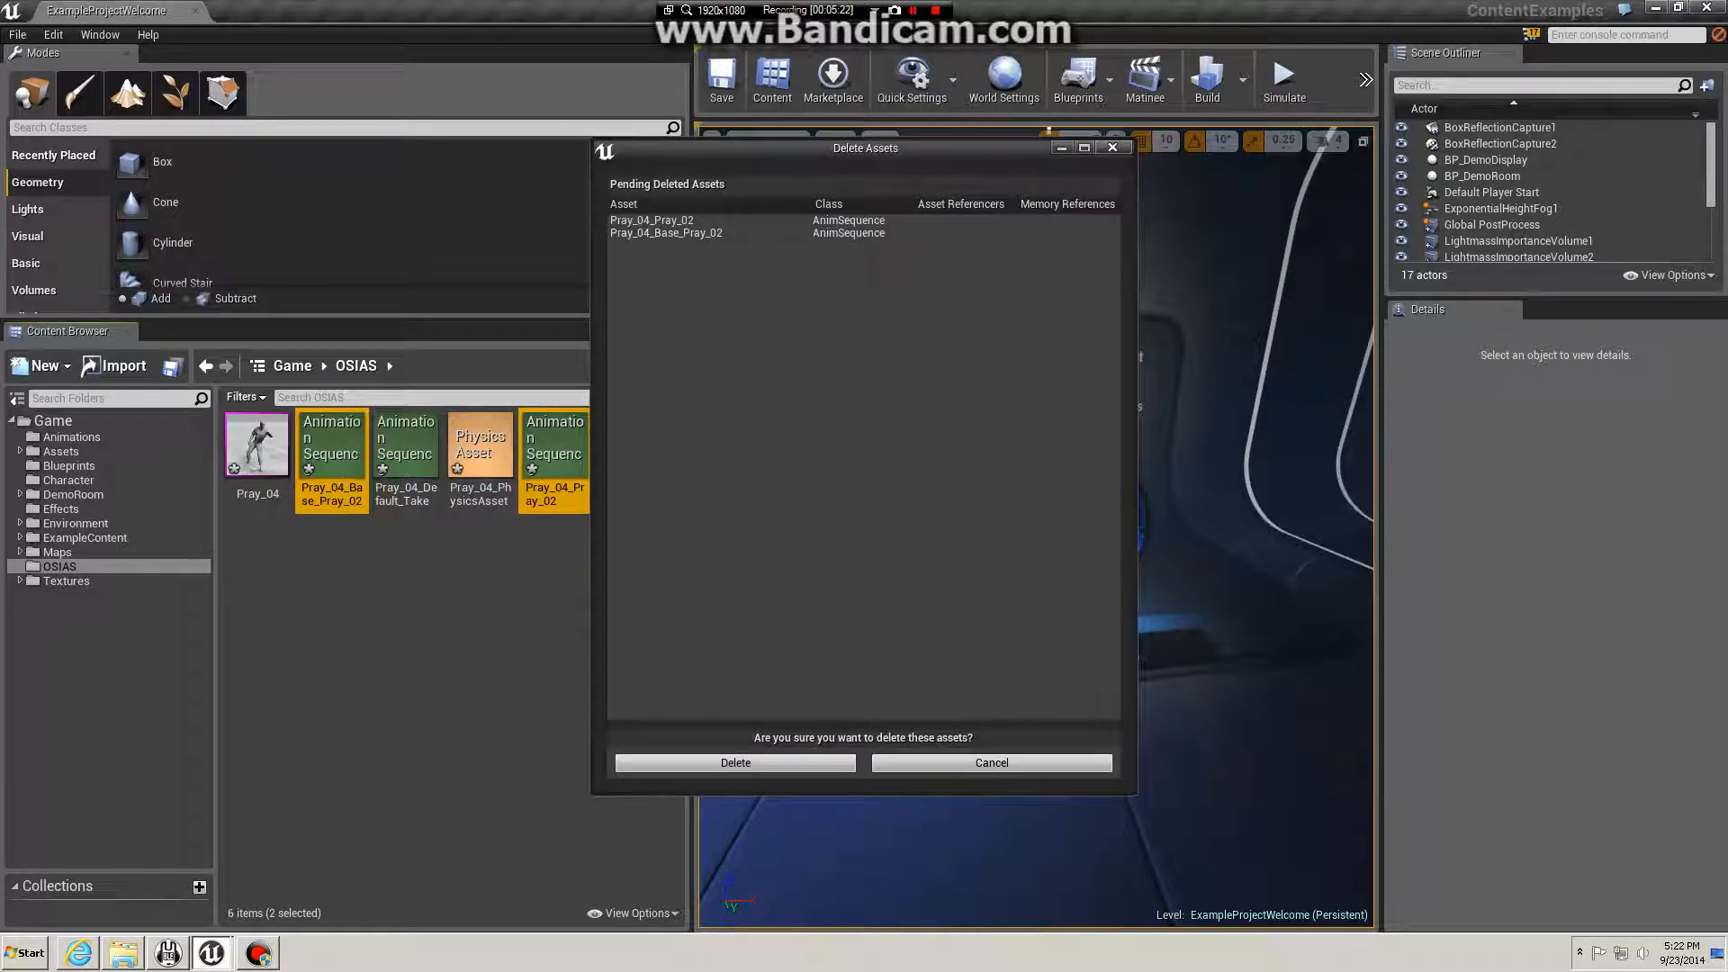
pyautogui.click(679, 763)
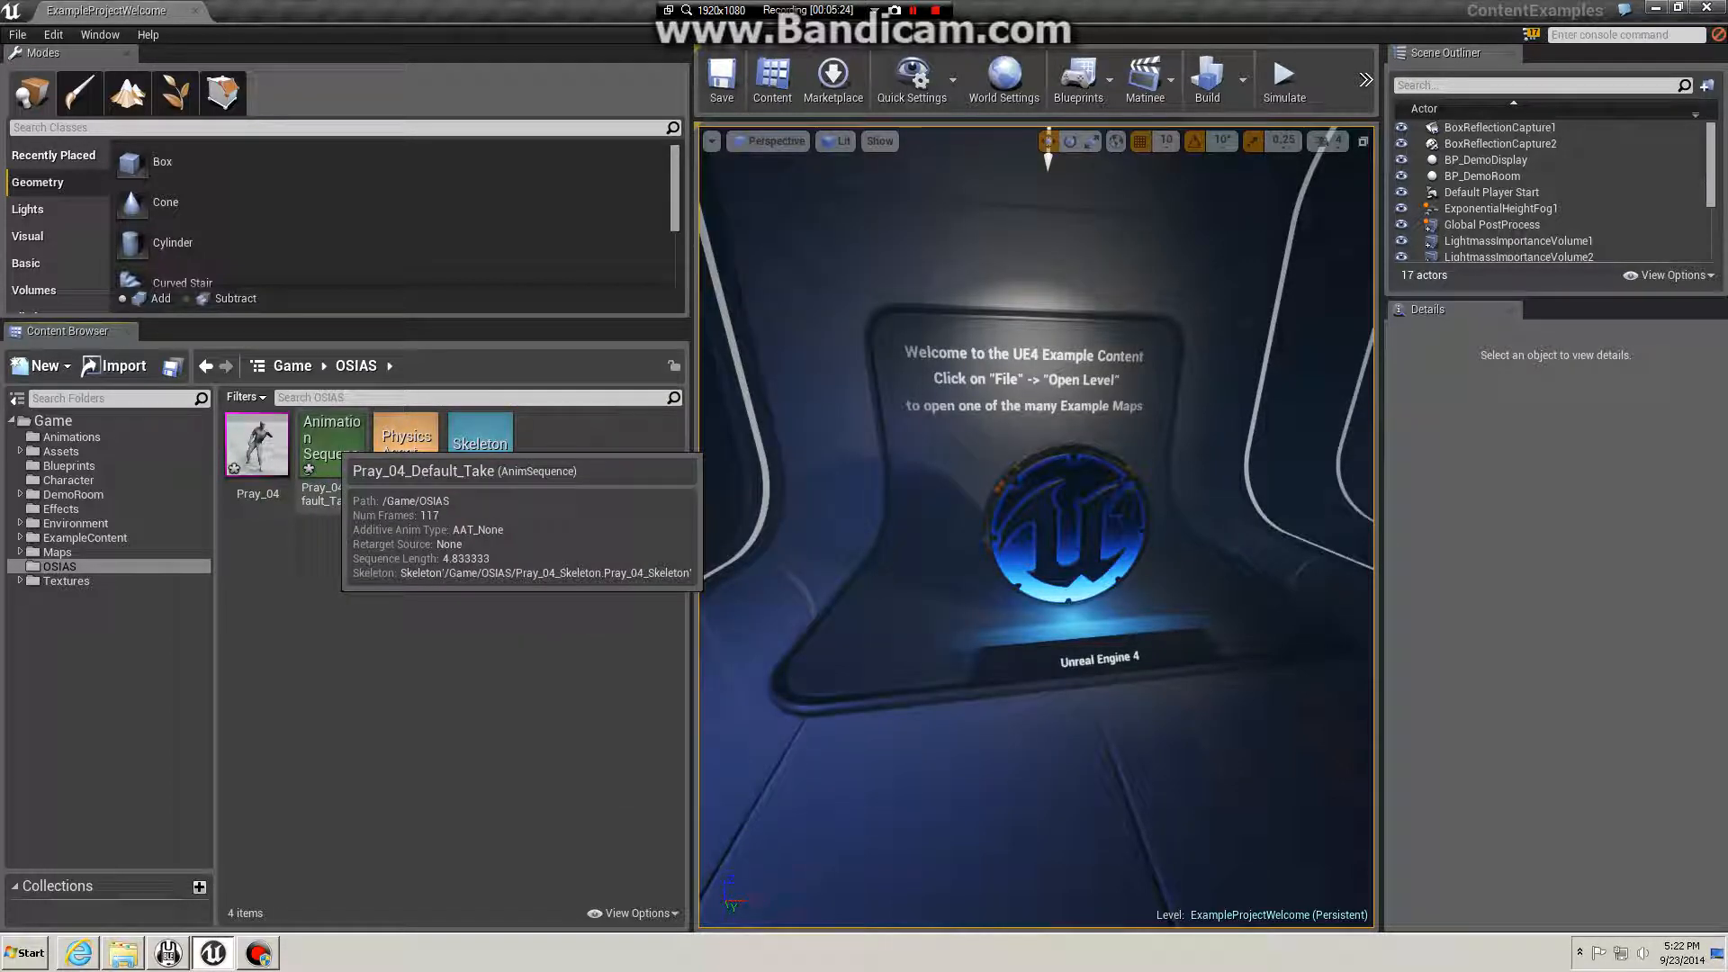
# Step: Delete the Pray_04_Default_Take sequence, leaving only the Pray_04 mesh, physics asset and skeleton
pyautogui.click(332, 443)
pyautogui.press('Delete')
pyautogui.click(679, 763)
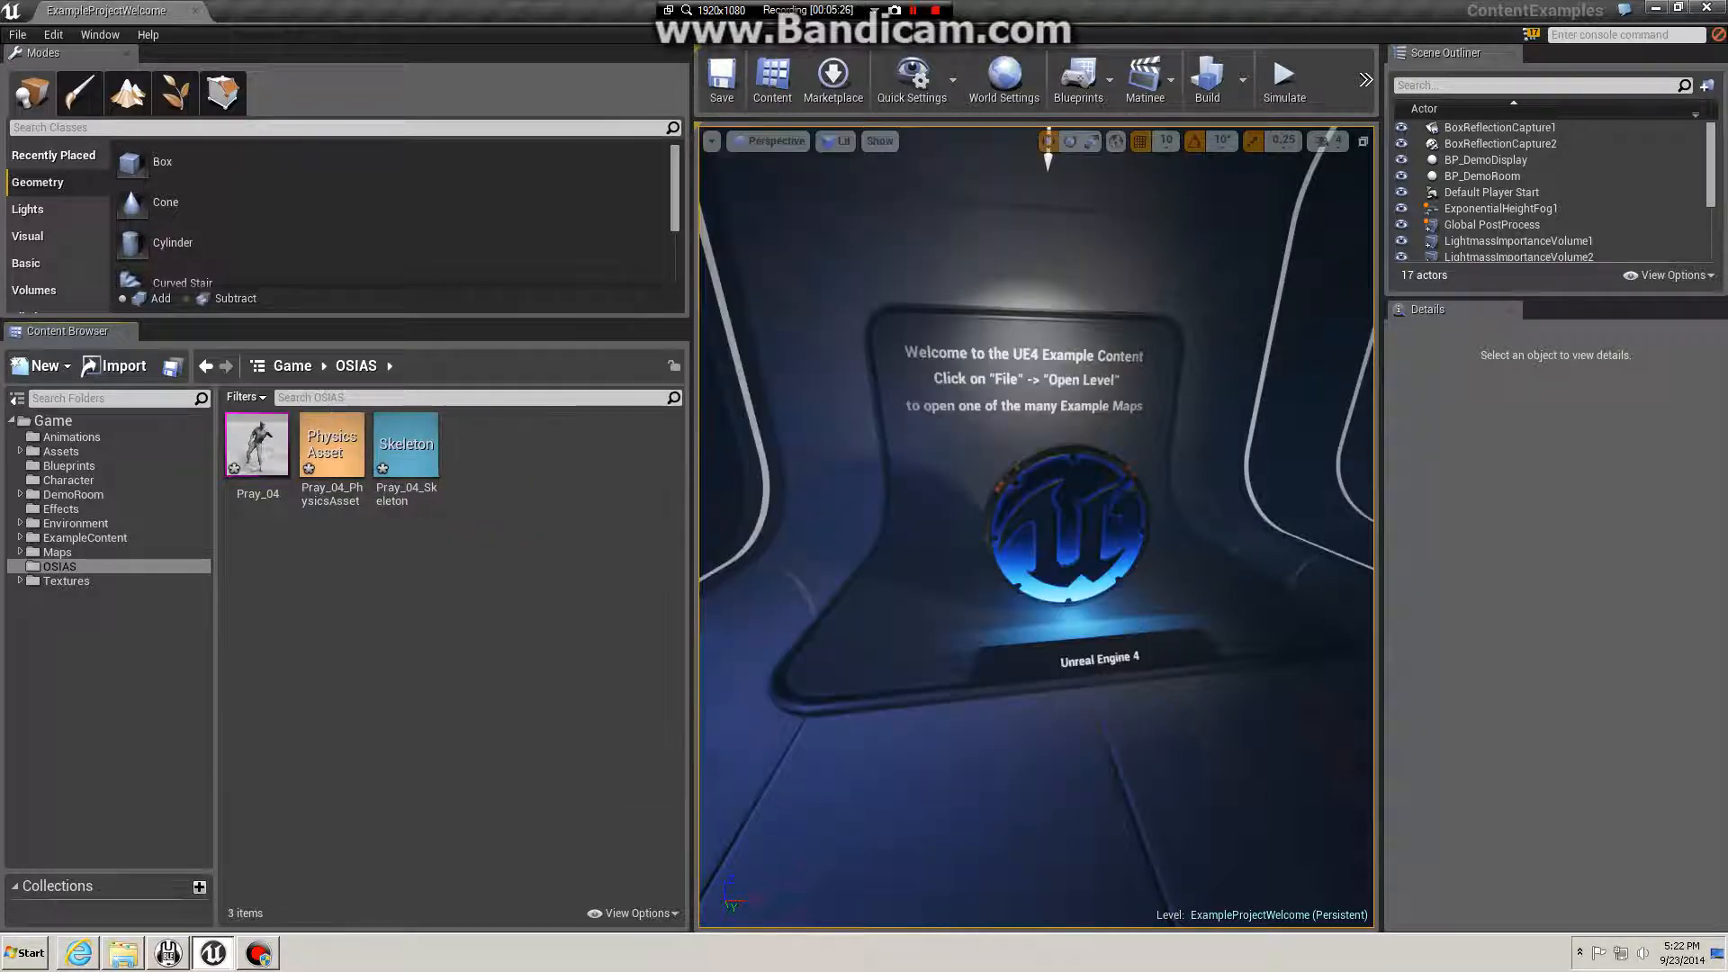
# Step: Import New folder's Pray_04.fbx into OSIAS again as an animation, overwriting the existing asset and choosing Pray_04_Skeleton
pyautogui.hotkey('alt', 'Tab')
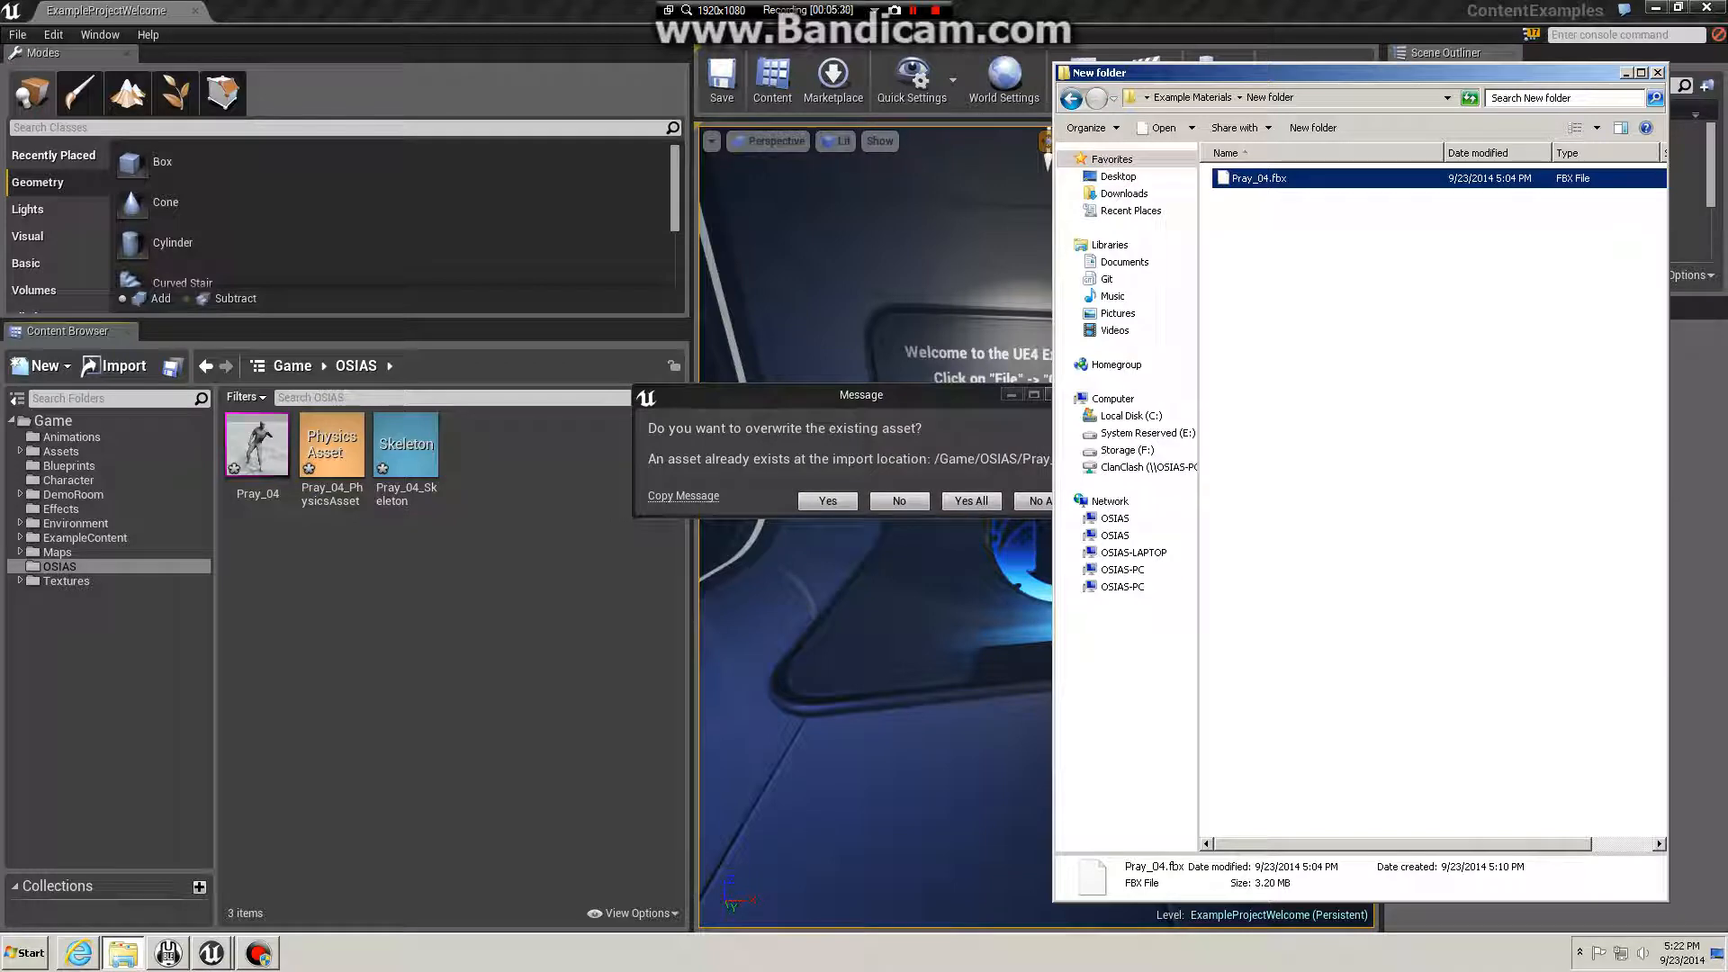
pyautogui.click(827, 502)
pyautogui.click(978, 375)
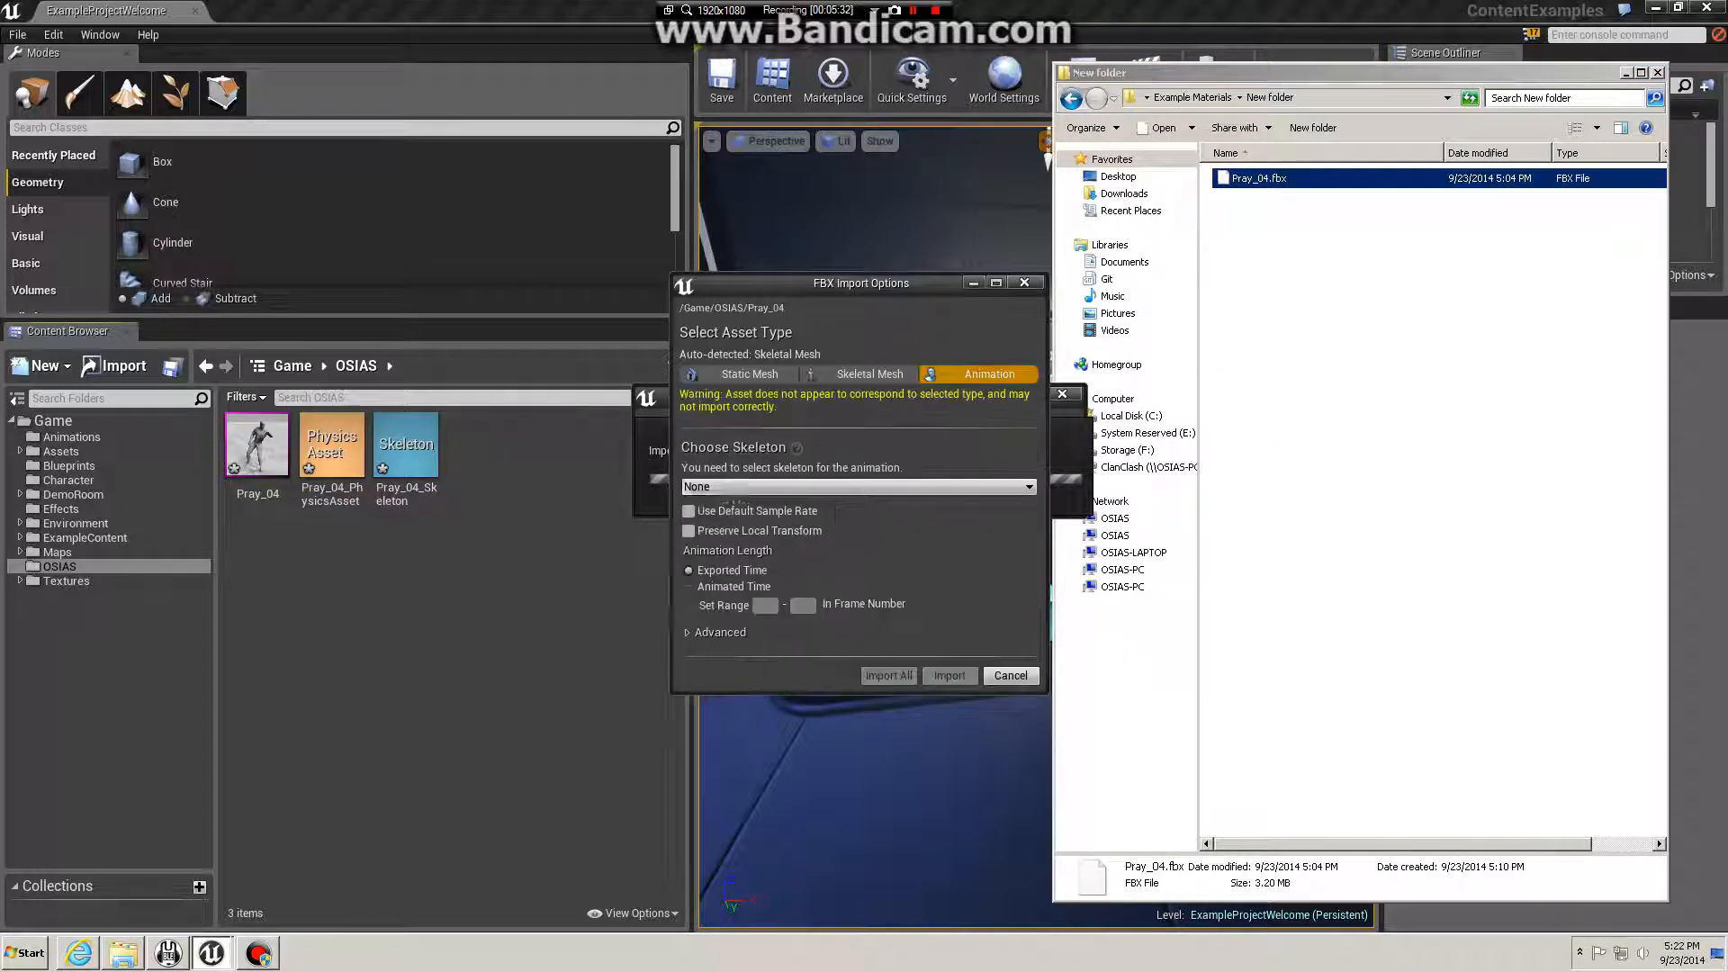
pyautogui.click(889, 487)
pyautogui.click(1126, 717)
pyautogui.click(949, 676)
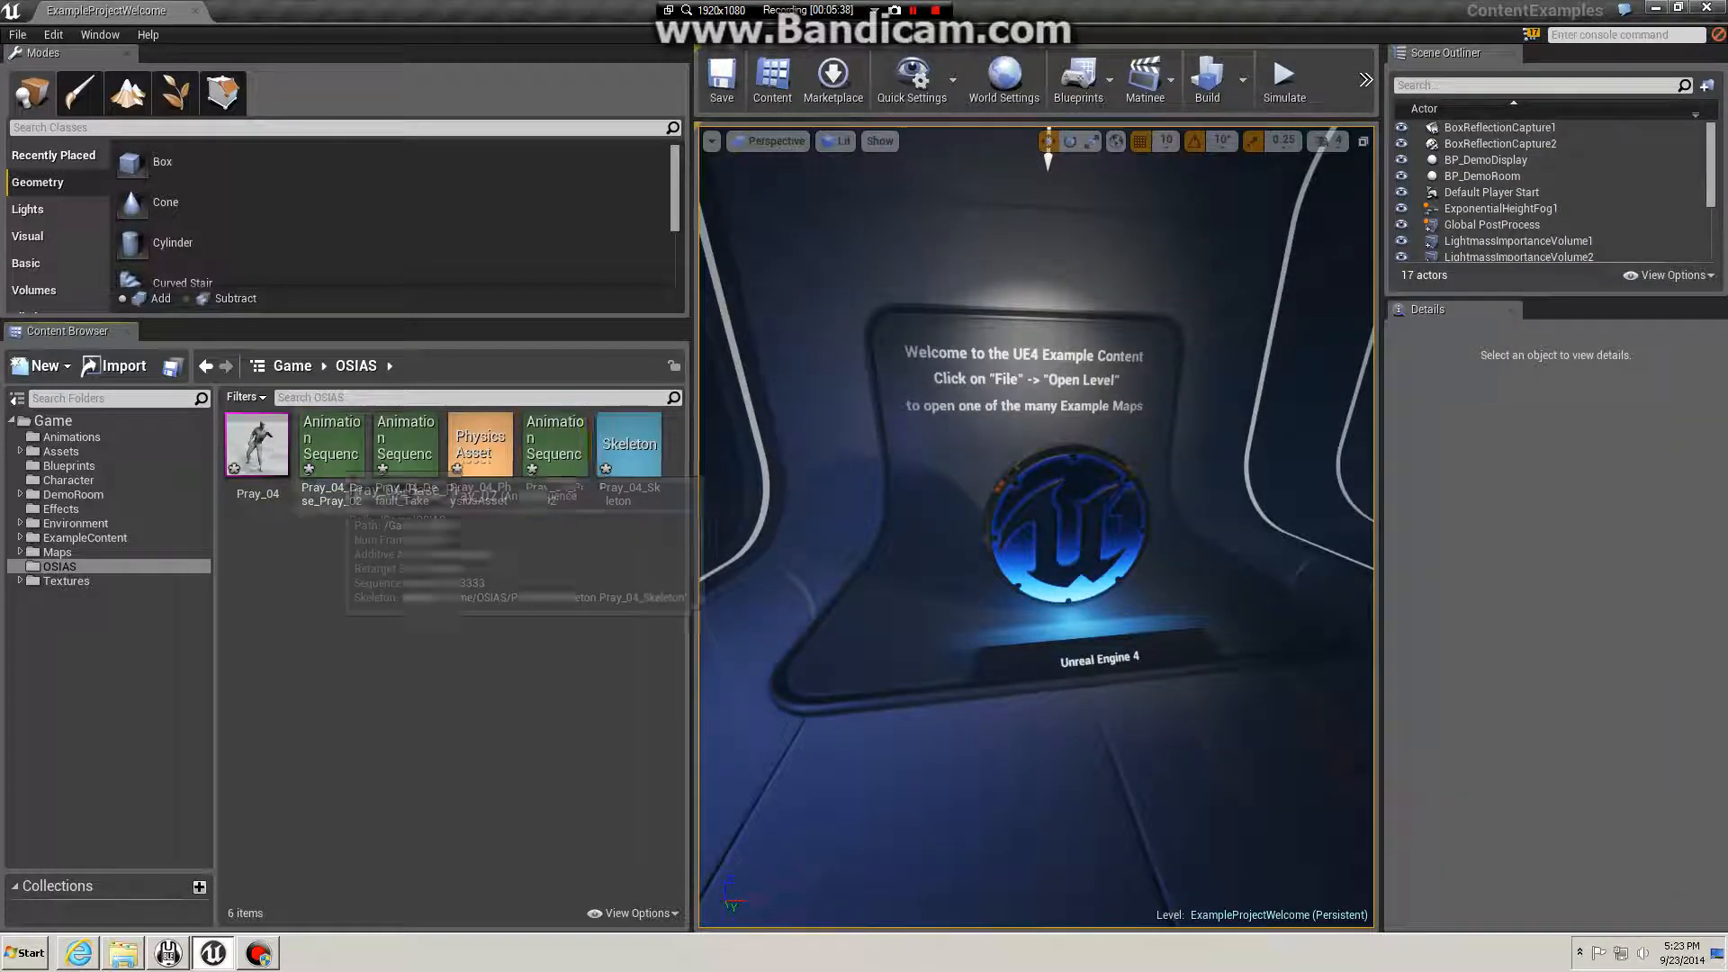
# Step: Delete the reimported Pray_04_Base_Pray_02 and Pray_04_Pray_02 sequences, keeping only Pray_04_Default_Take
pyautogui.keyDown('ctrl'); pyautogui.click(331, 449); pyautogui.keyUp('ctrl')
pyautogui.press('Delete')
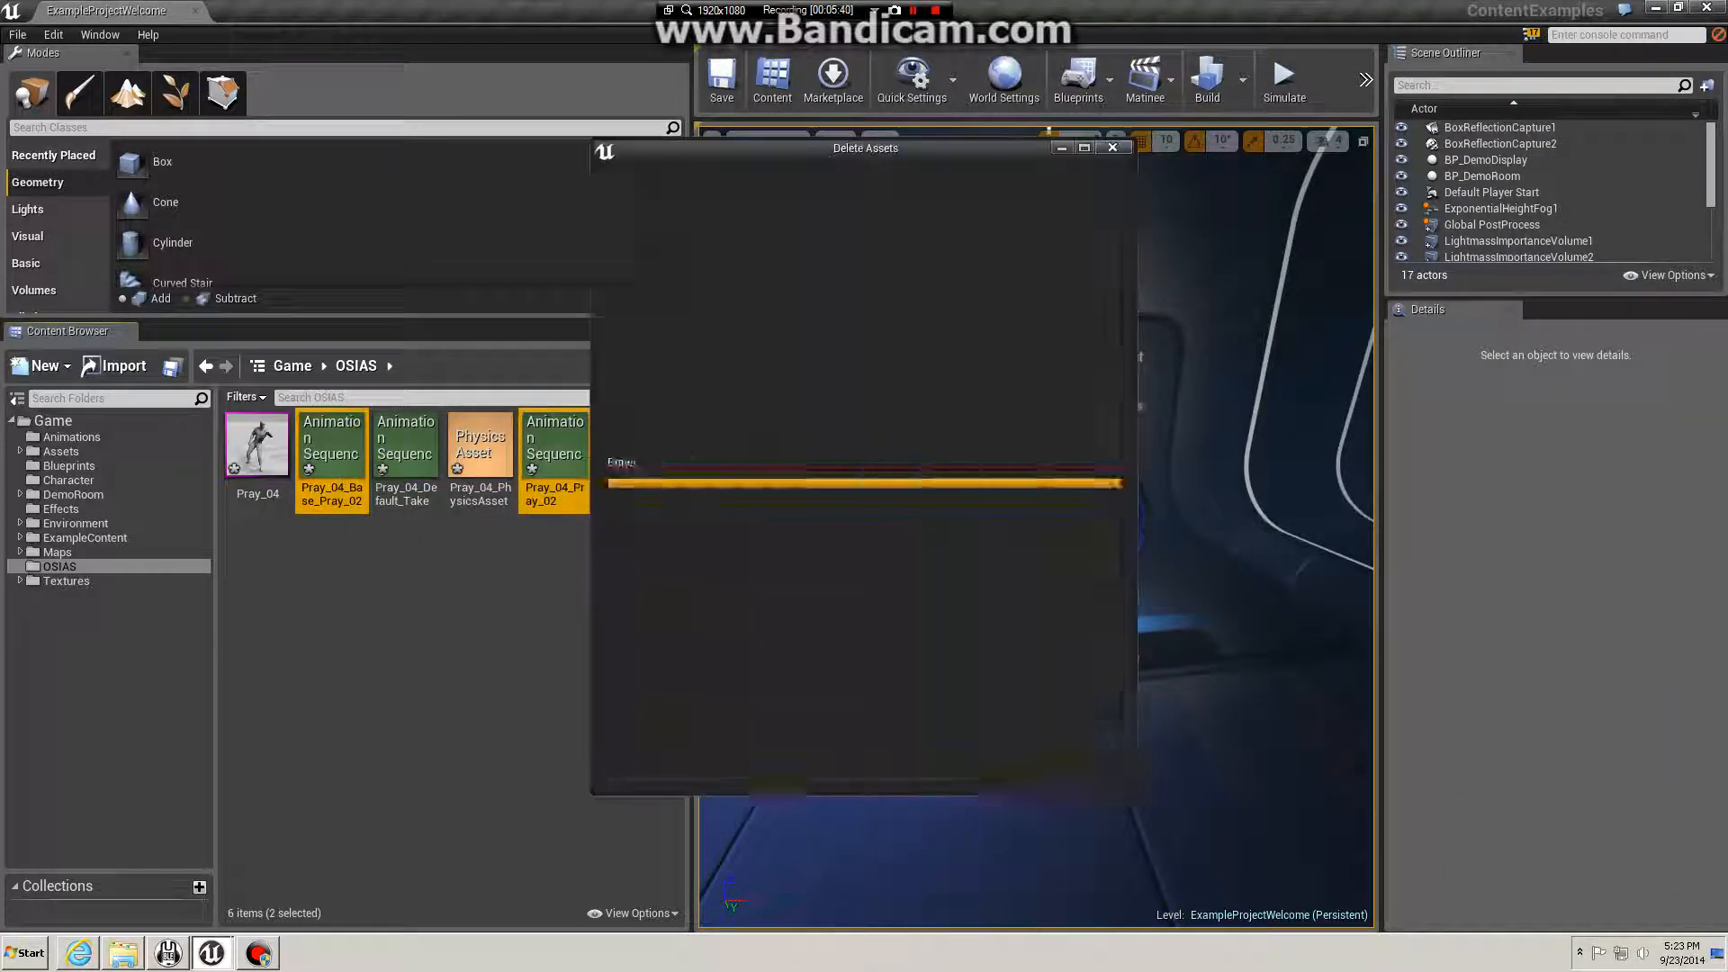
pyautogui.click(684, 761)
# Step: Play back the reimported Pray_04_Default_Take animation from a wider side view, and close the animation editor
pyautogui.doubleClick(331, 445)
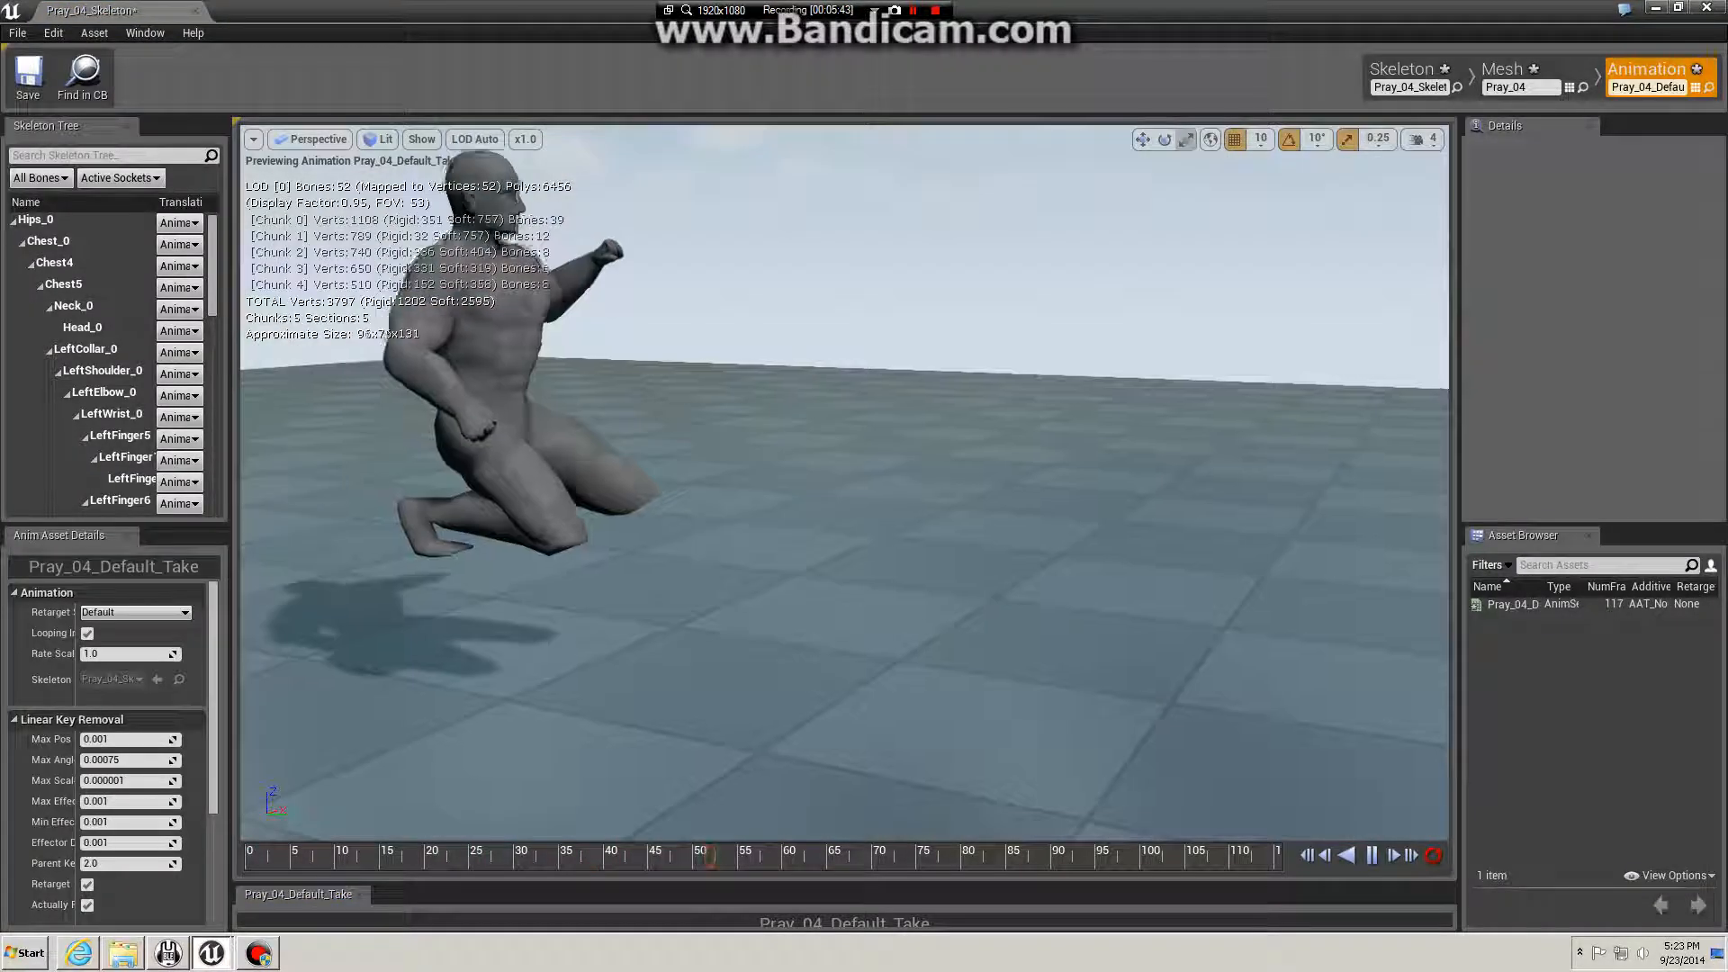
pyautogui.moveTo(576, 342)
pyautogui.mouseDown(button='right')
pyautogui.moveTo(577, 396)
pyautogui.moveTo(576, 352)
pyautogui.moveTo(621, 356)
pyautogui.moveTo(574, 342)
pyautogui.mouseUp(button='right')
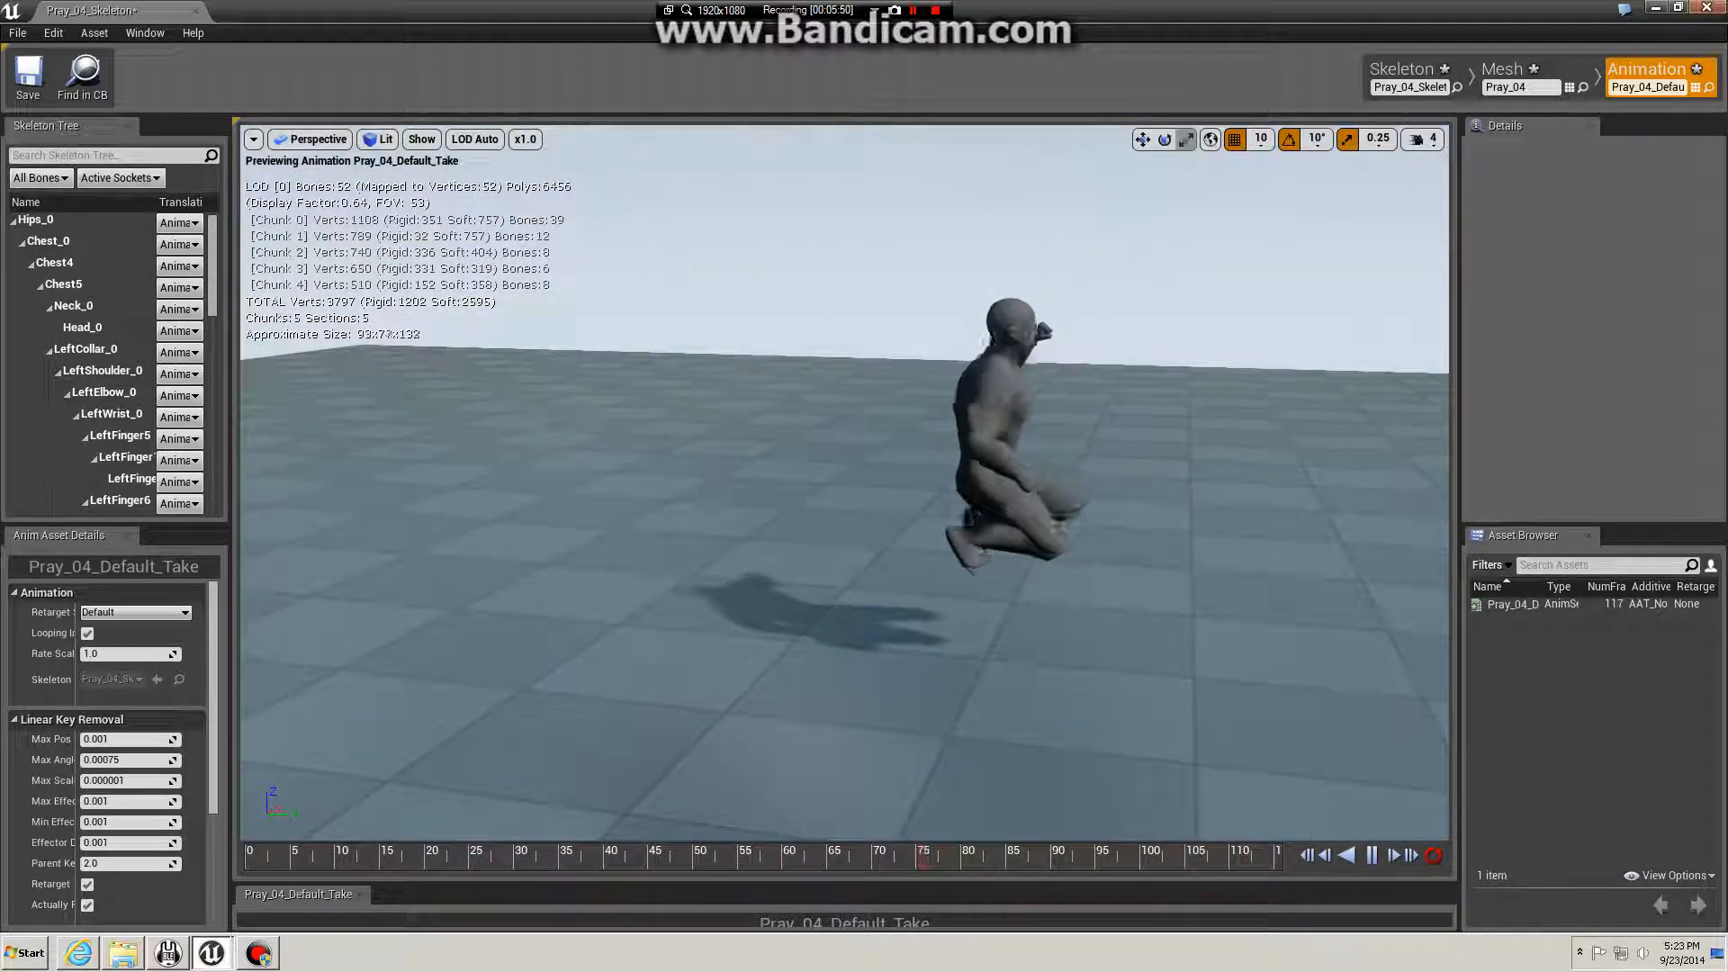
pyautogui.click(1706, 8)
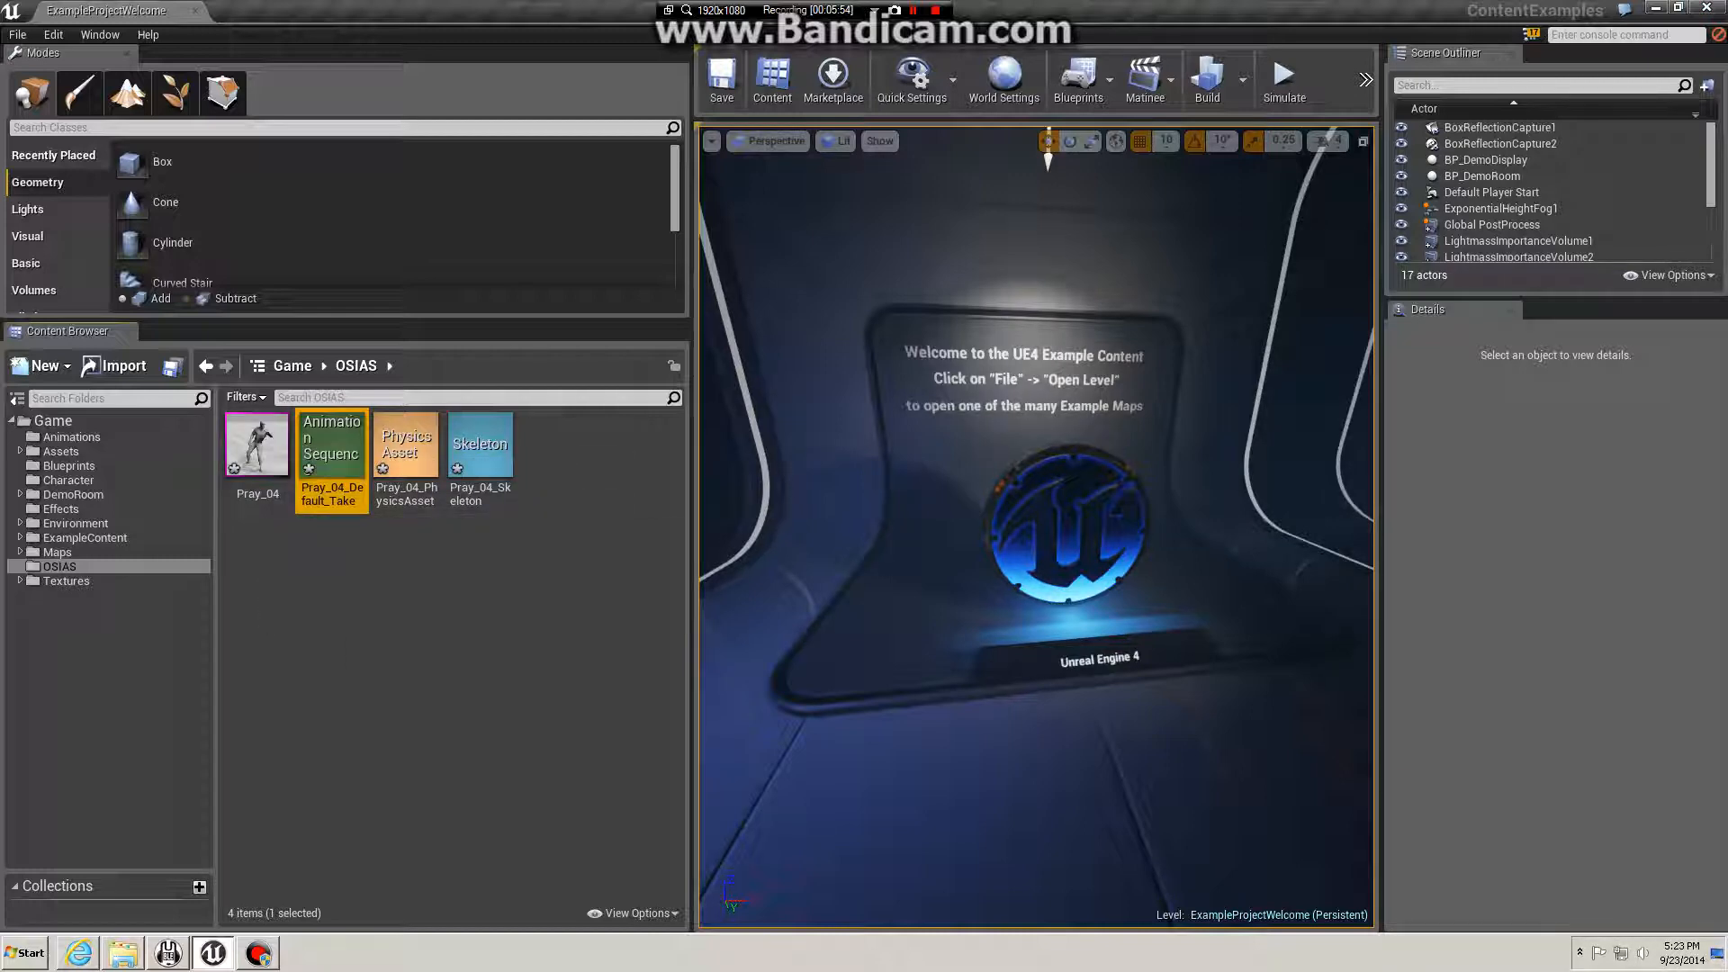
# Step: Go back to the Example Materials folder in the file window and select the Pray_04.fbx file there
pyautogui.hotkey('alt', 'Tab')
pyautogui.click(1331, 315)
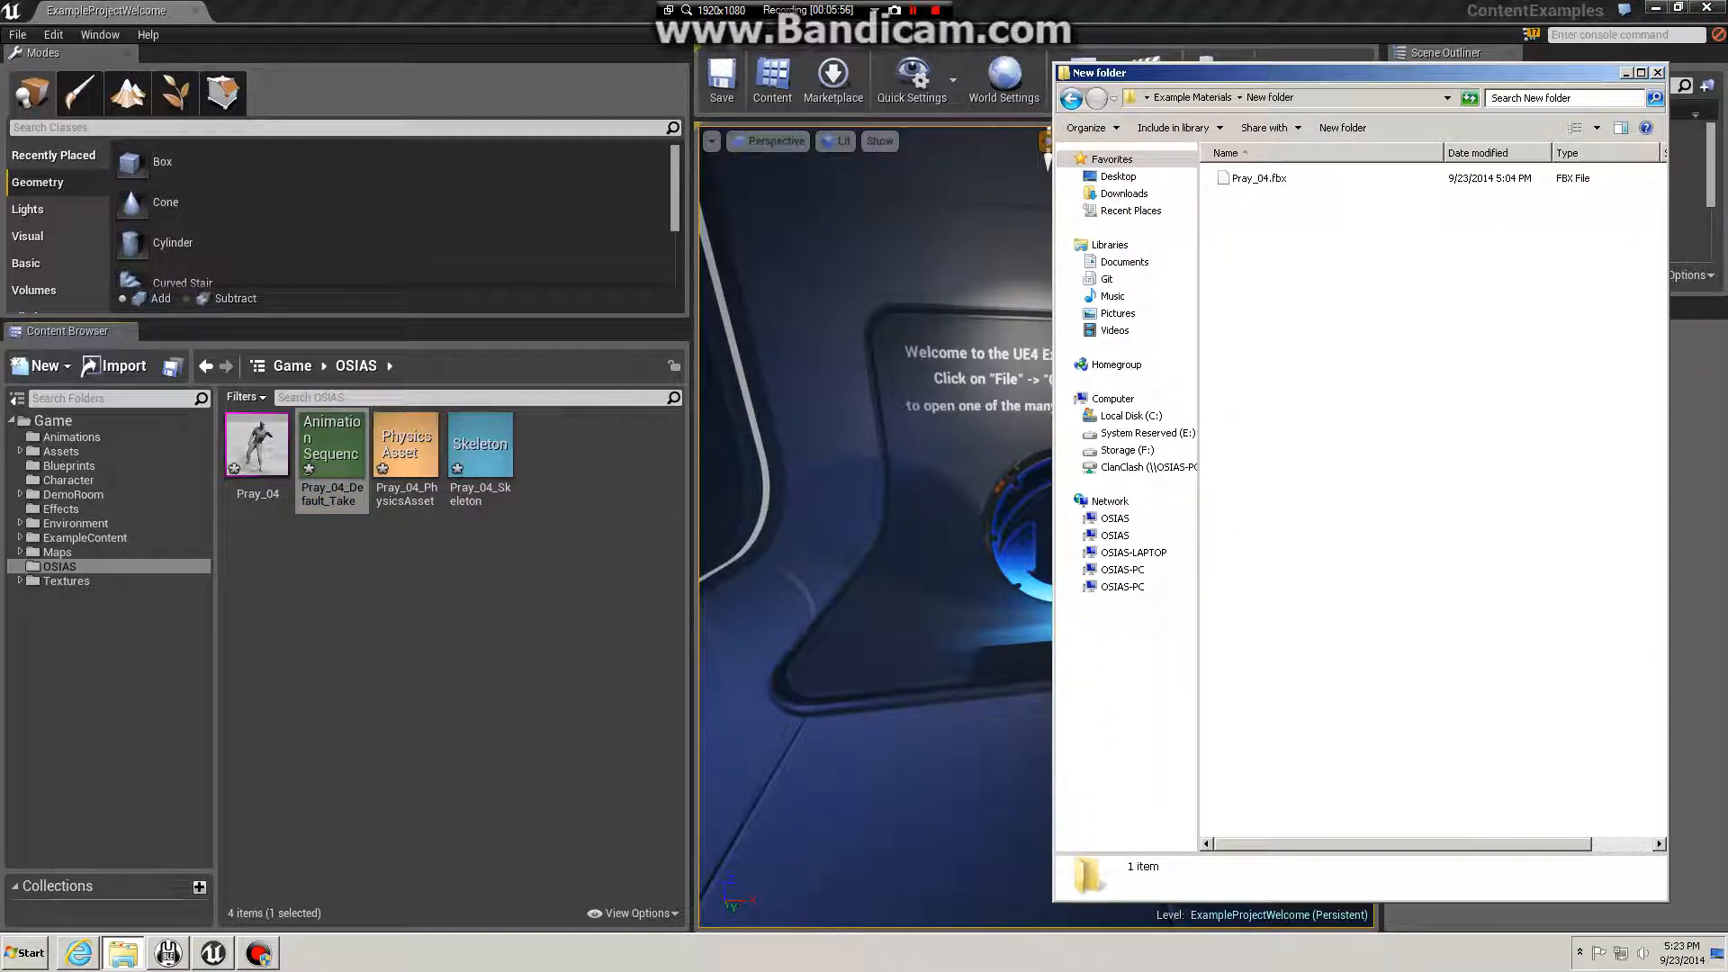
pyautogui.click(1071, 98)
pyautogui.click(1332, 432)
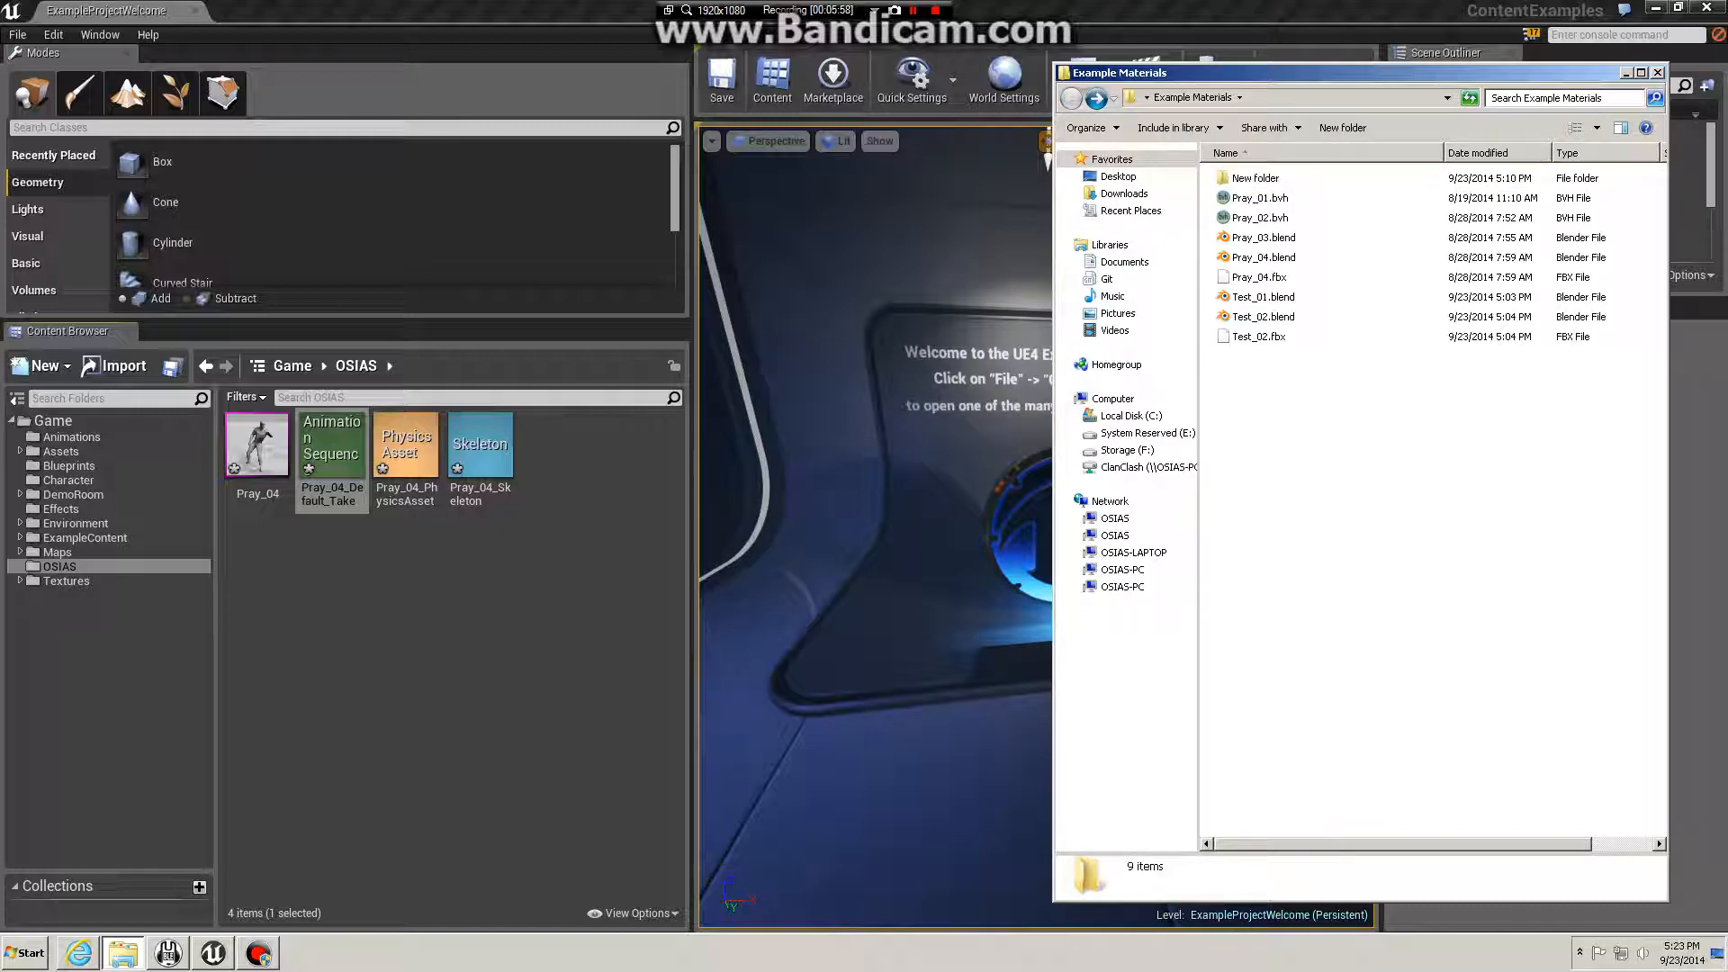
pyautogui.click(1259, 277)
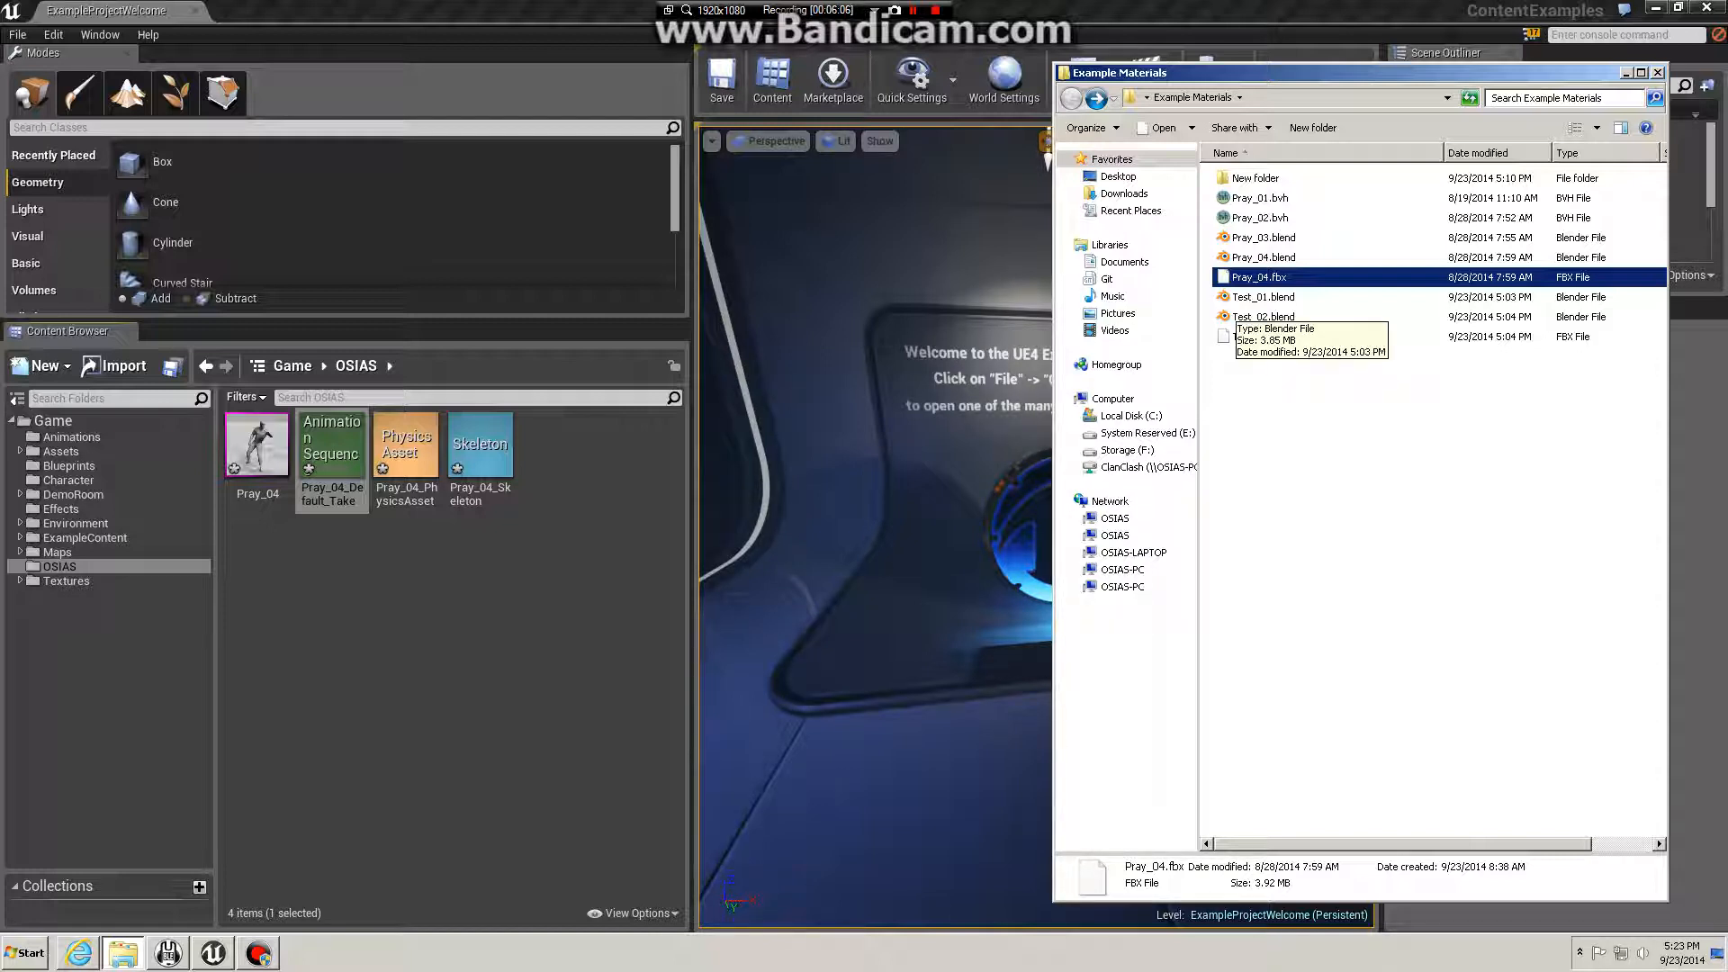
# Step: Delete the Pray_04 mesh, Pray_04_Default_Take, physics asset and skeleton so that the OSIAS folder is empty
pyautogui.click(545, 567)
pyautogui.click(271, 442)
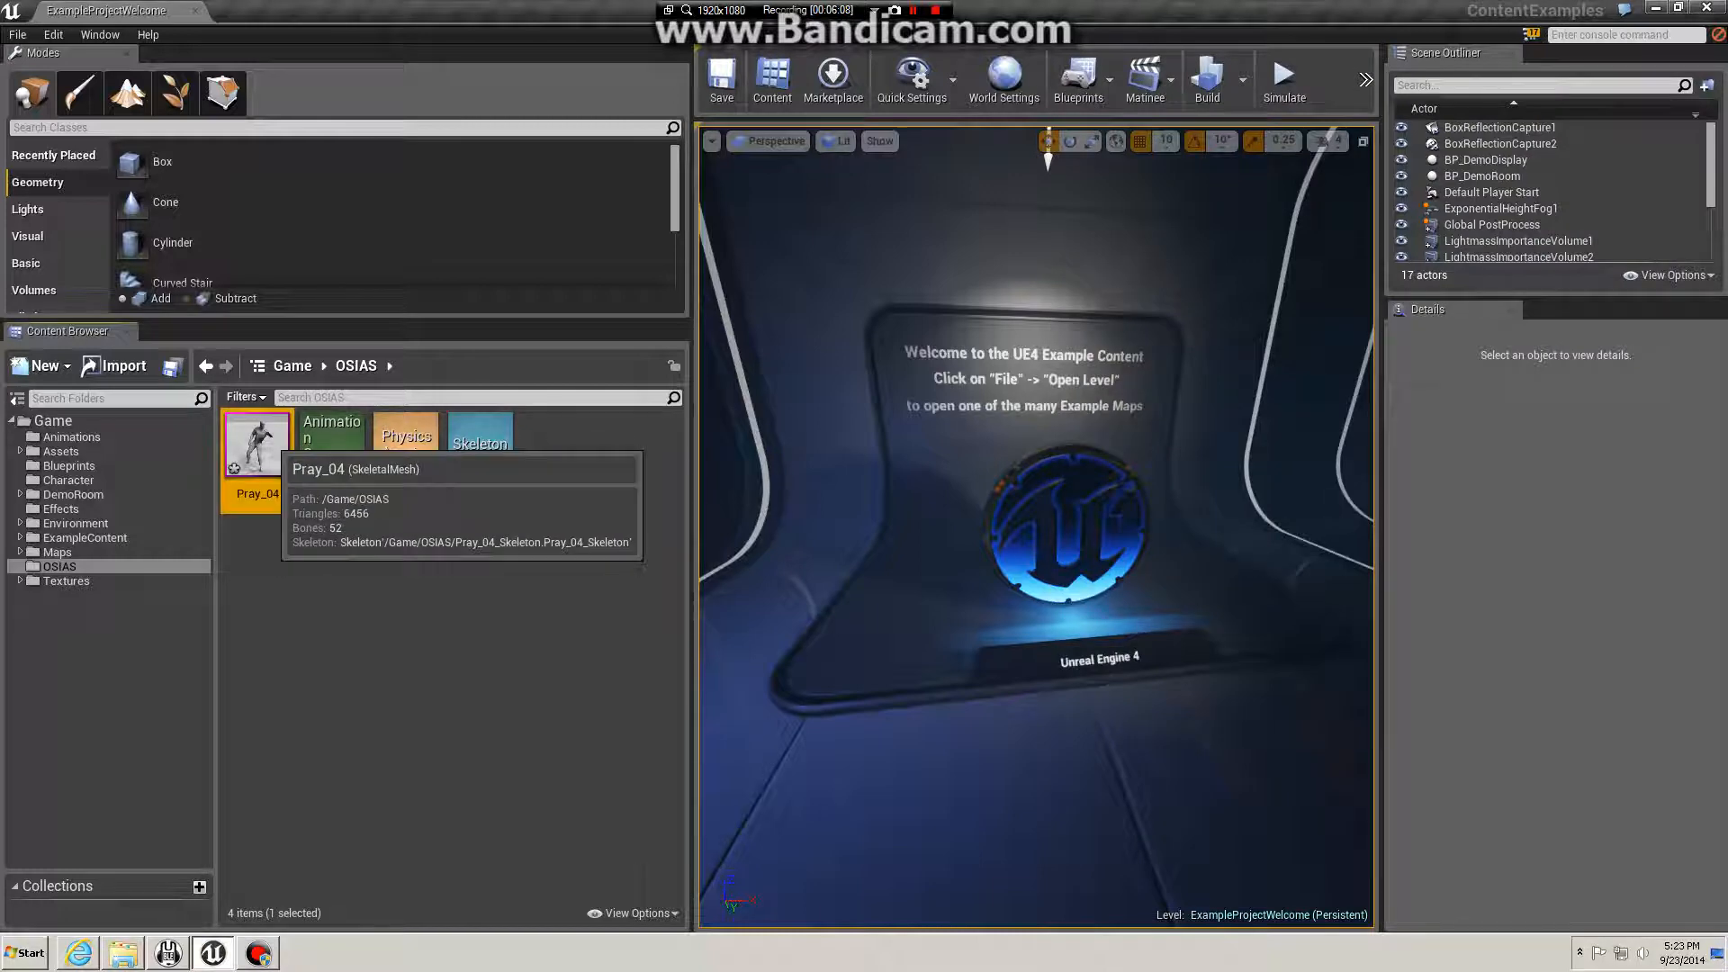
pyautogui.keyDown('ctrl'); pyautogui.click(493, 447); pyautogui.keyUp('ctrl')
pyautogui.keyDown('ctrl'); pyautogui.click(421, 450); pyautogui.keyUp('ctrl')
pyautogui.keyDown('ctrl'); pyautogui.click(344, 451); pyautogui.keyUp('ctrl')
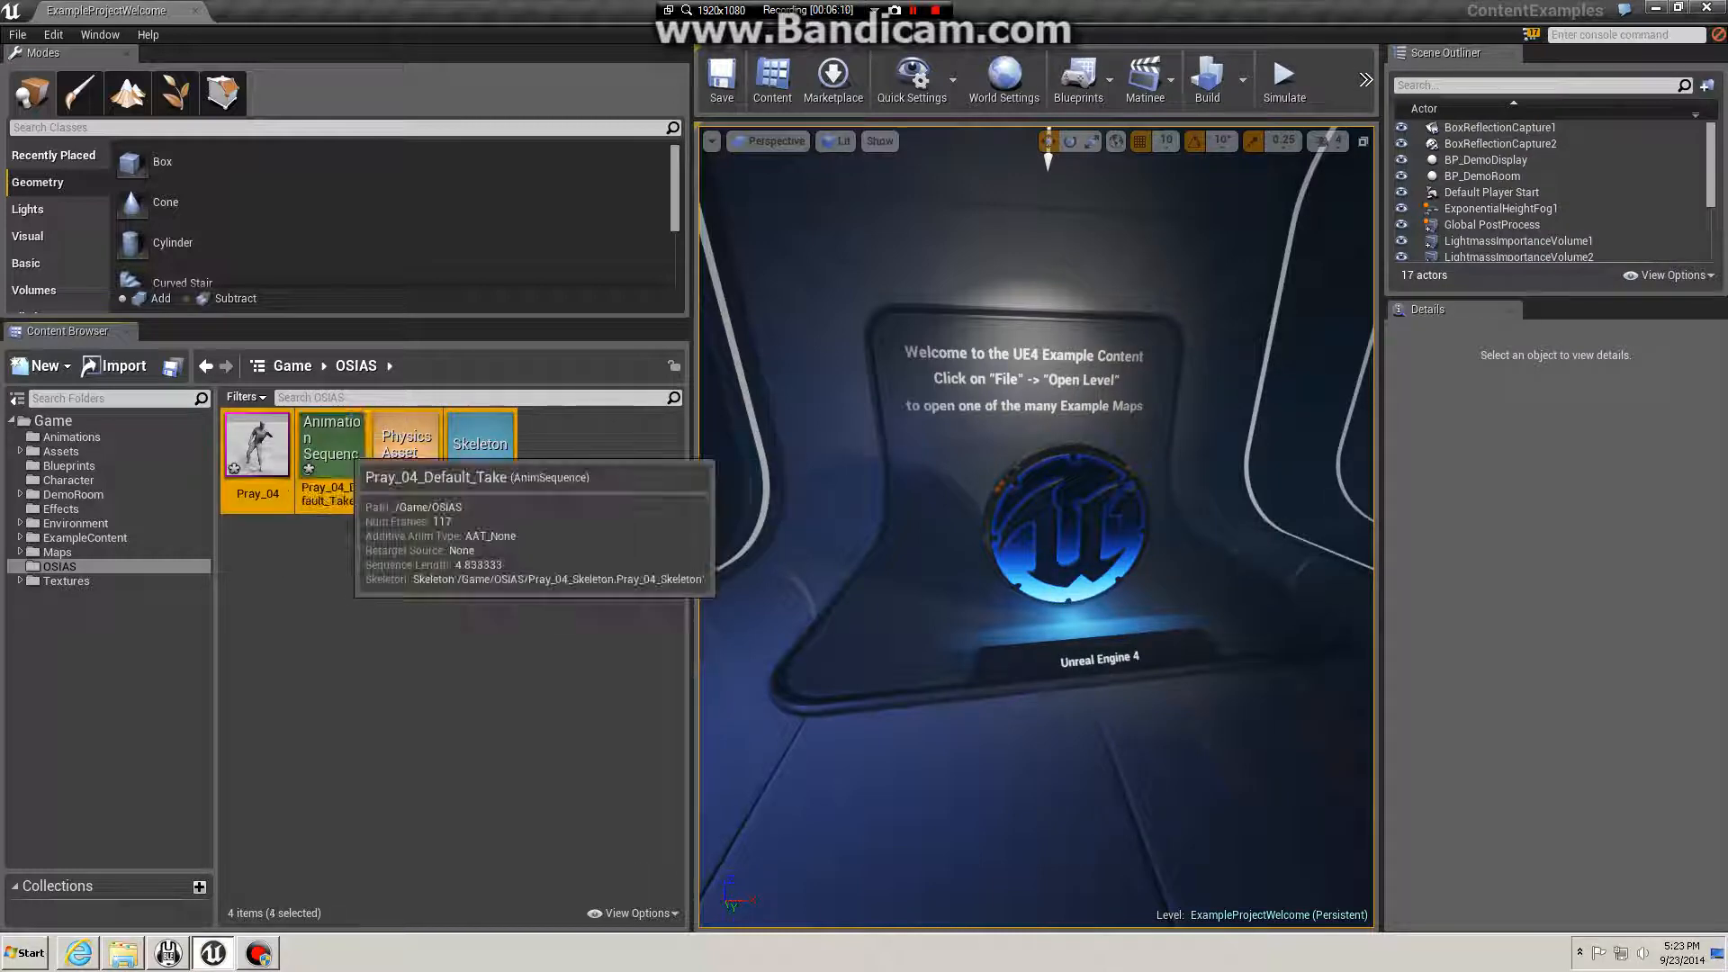
pyautogui.press('Delete')
pyautogui.click(734, 765)
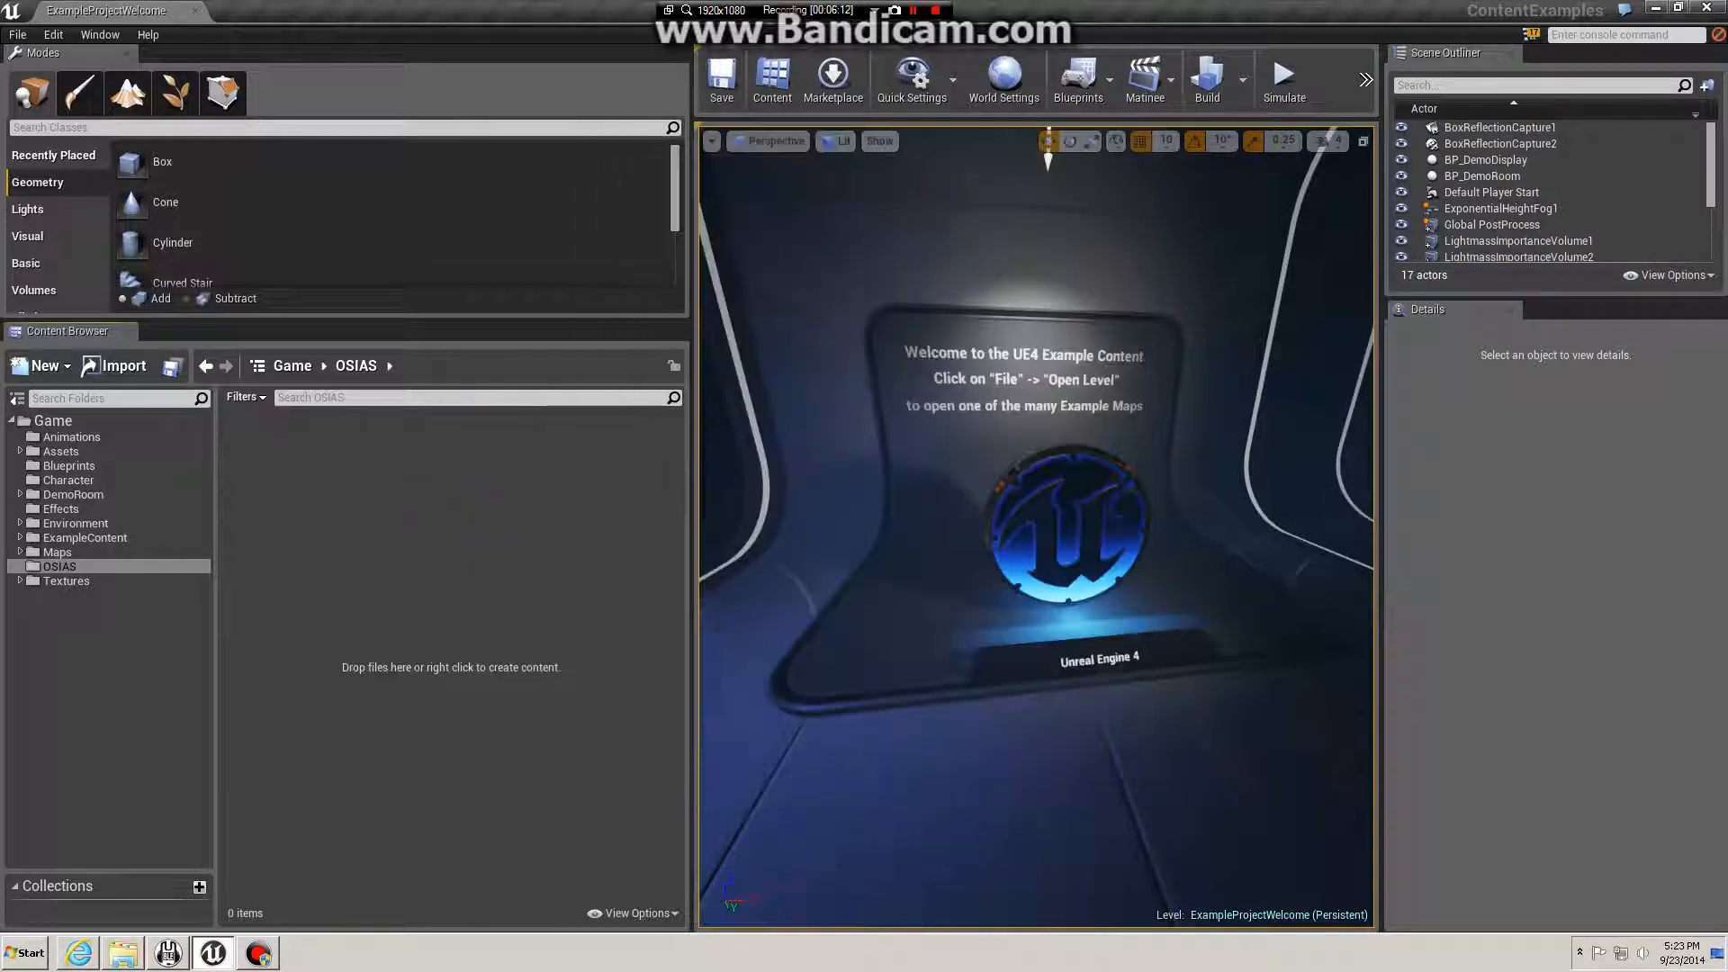
# Step: Import Test_02.fbx from the Example Materials folder into OSIAS as a skeletal mesh with no existing skeleton chosen, and dismiss the import log
pyautogui.hotkey('alt', 'Tab')
pyautogui.click(1386, 540)
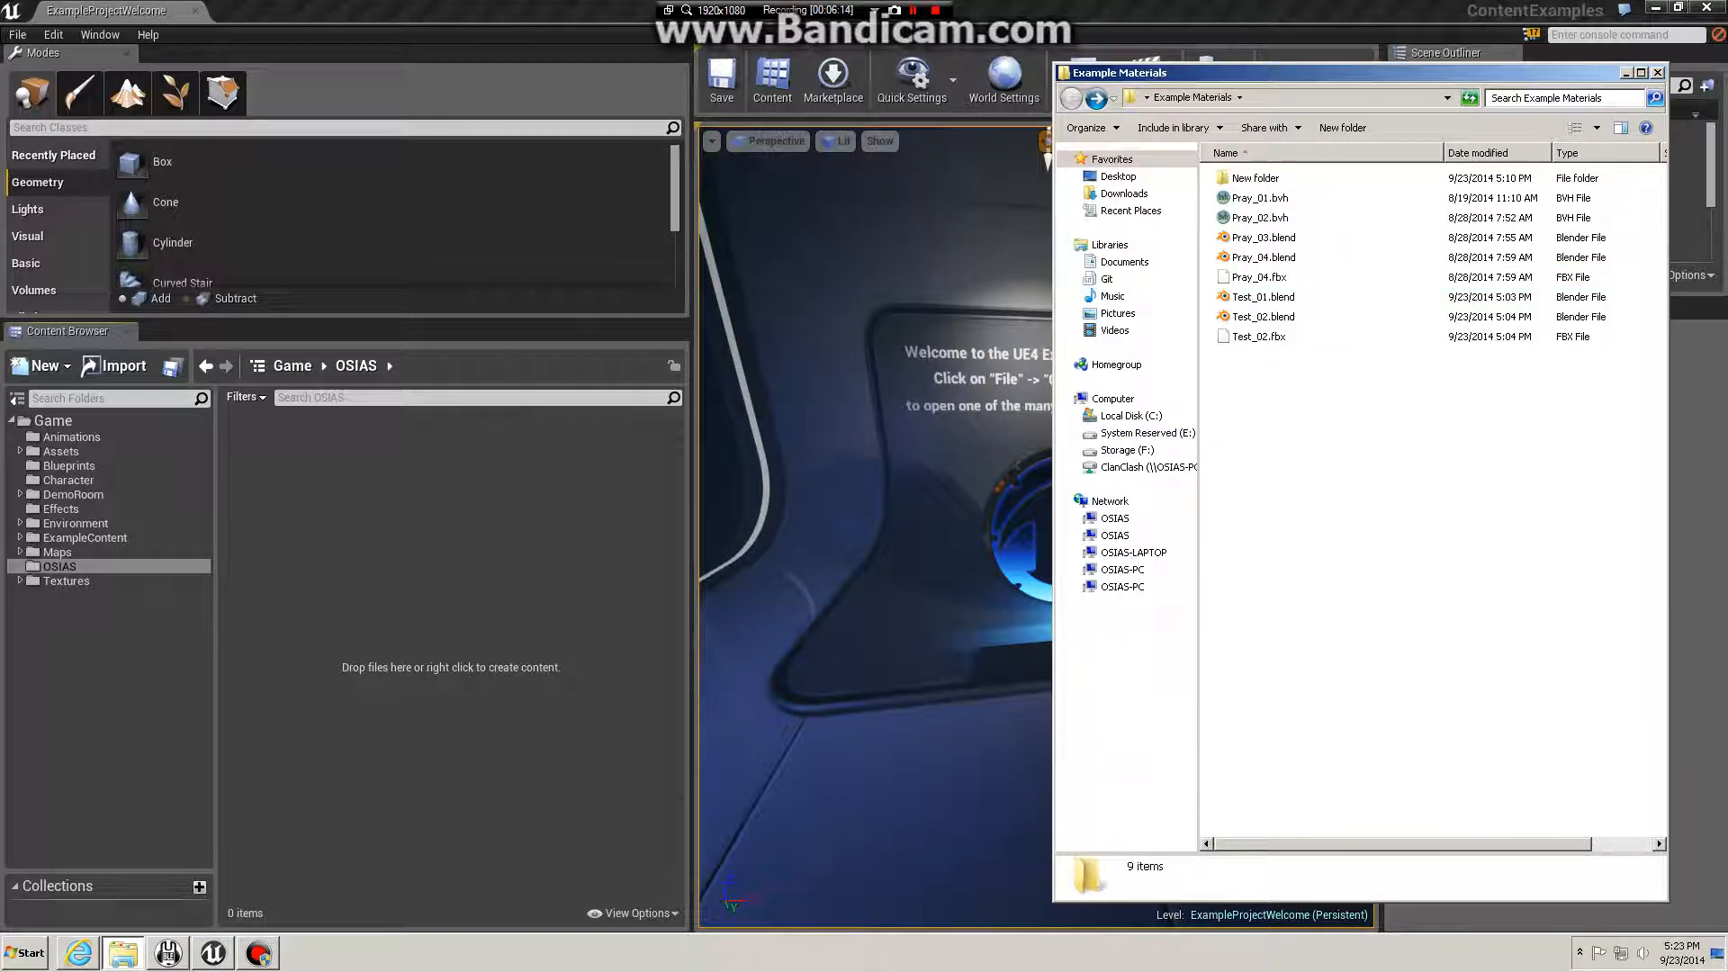
pyautogui.moveTo(1258, 337); pyautogui.dragTo(459, 540)
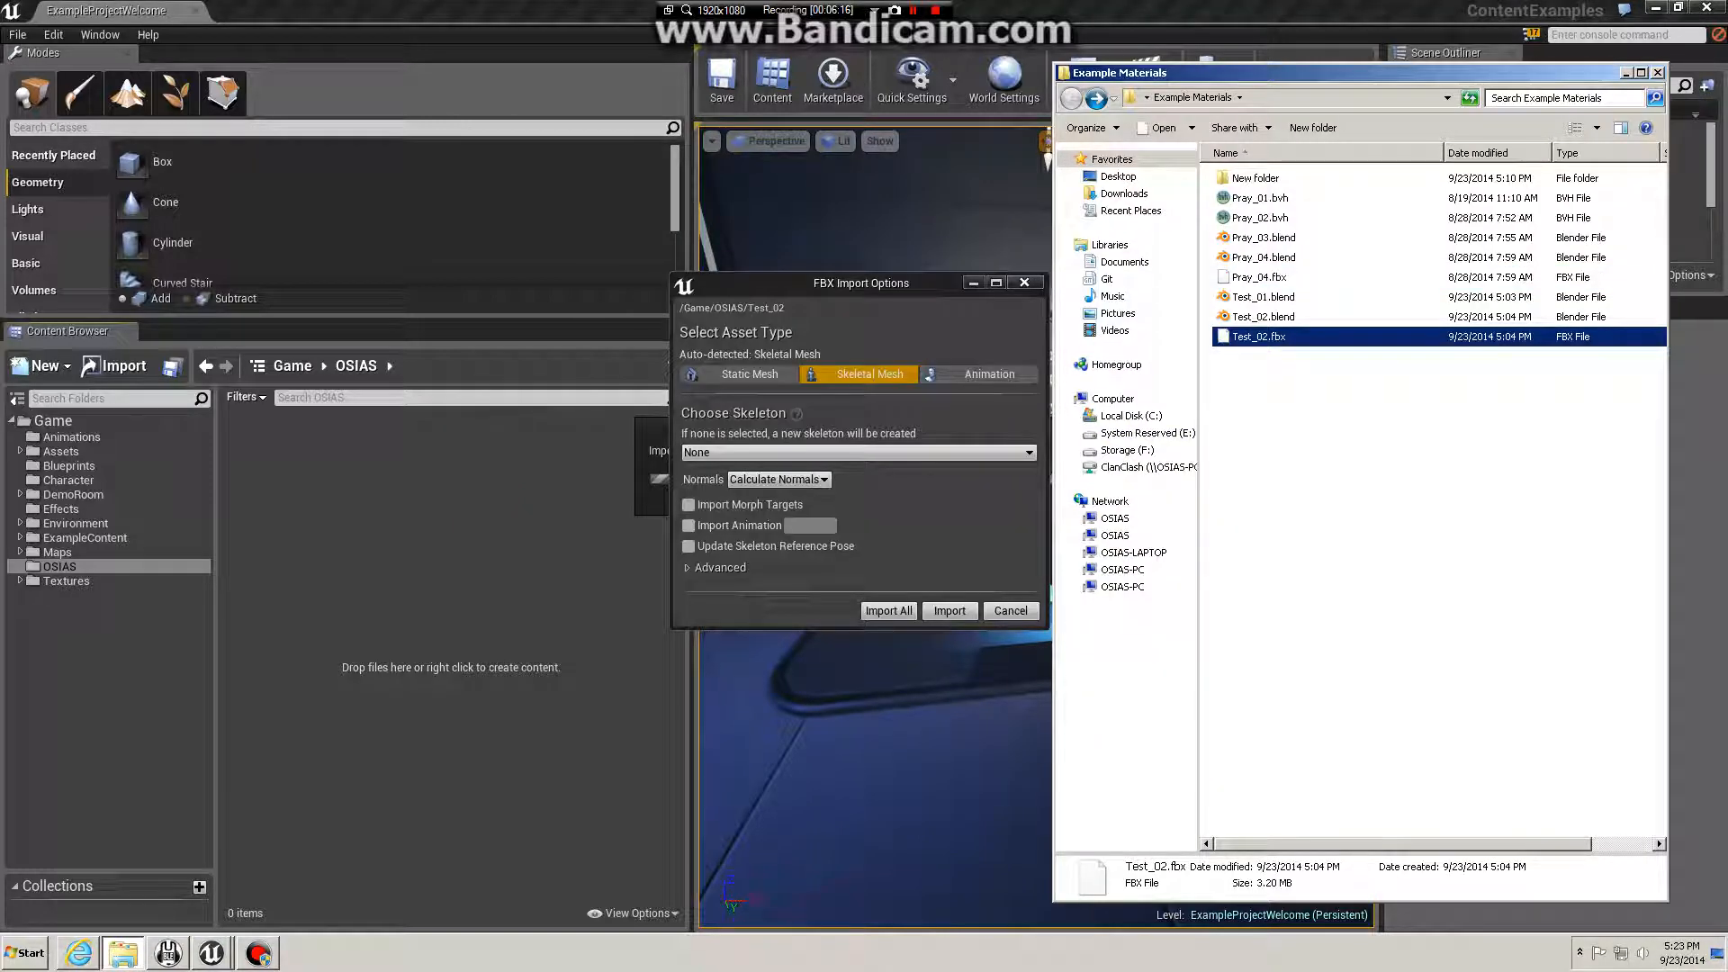
pyautogui.click(949, 611)
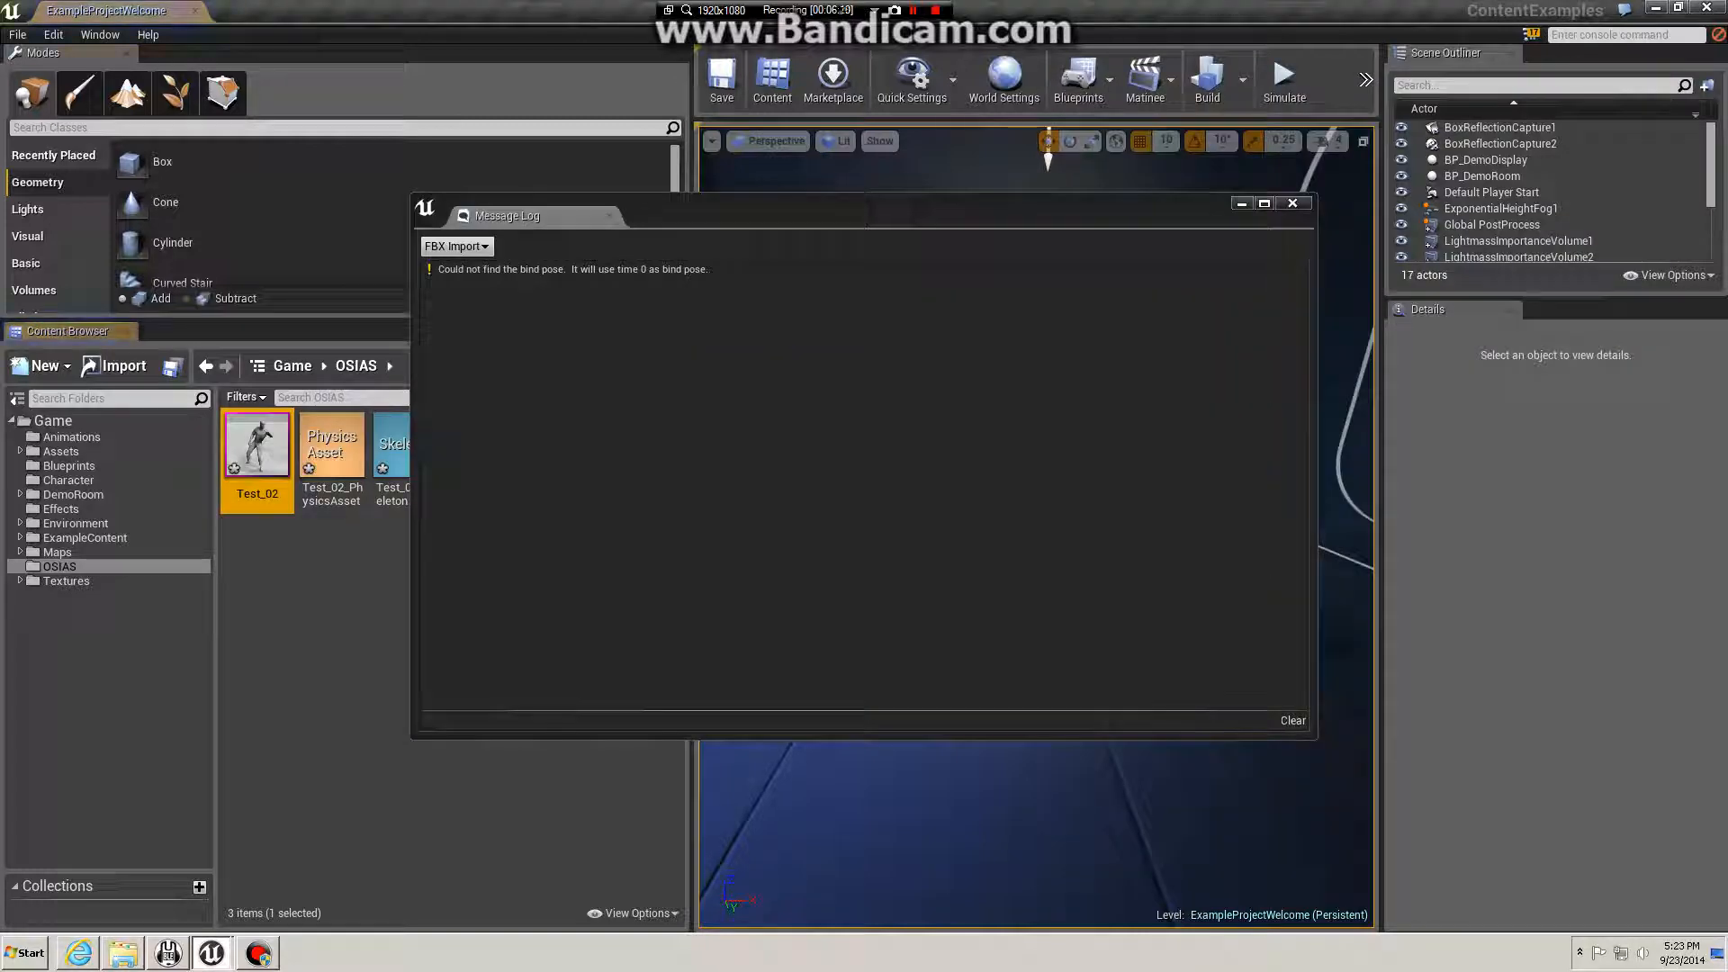
pyautogui.click(1292, 203)
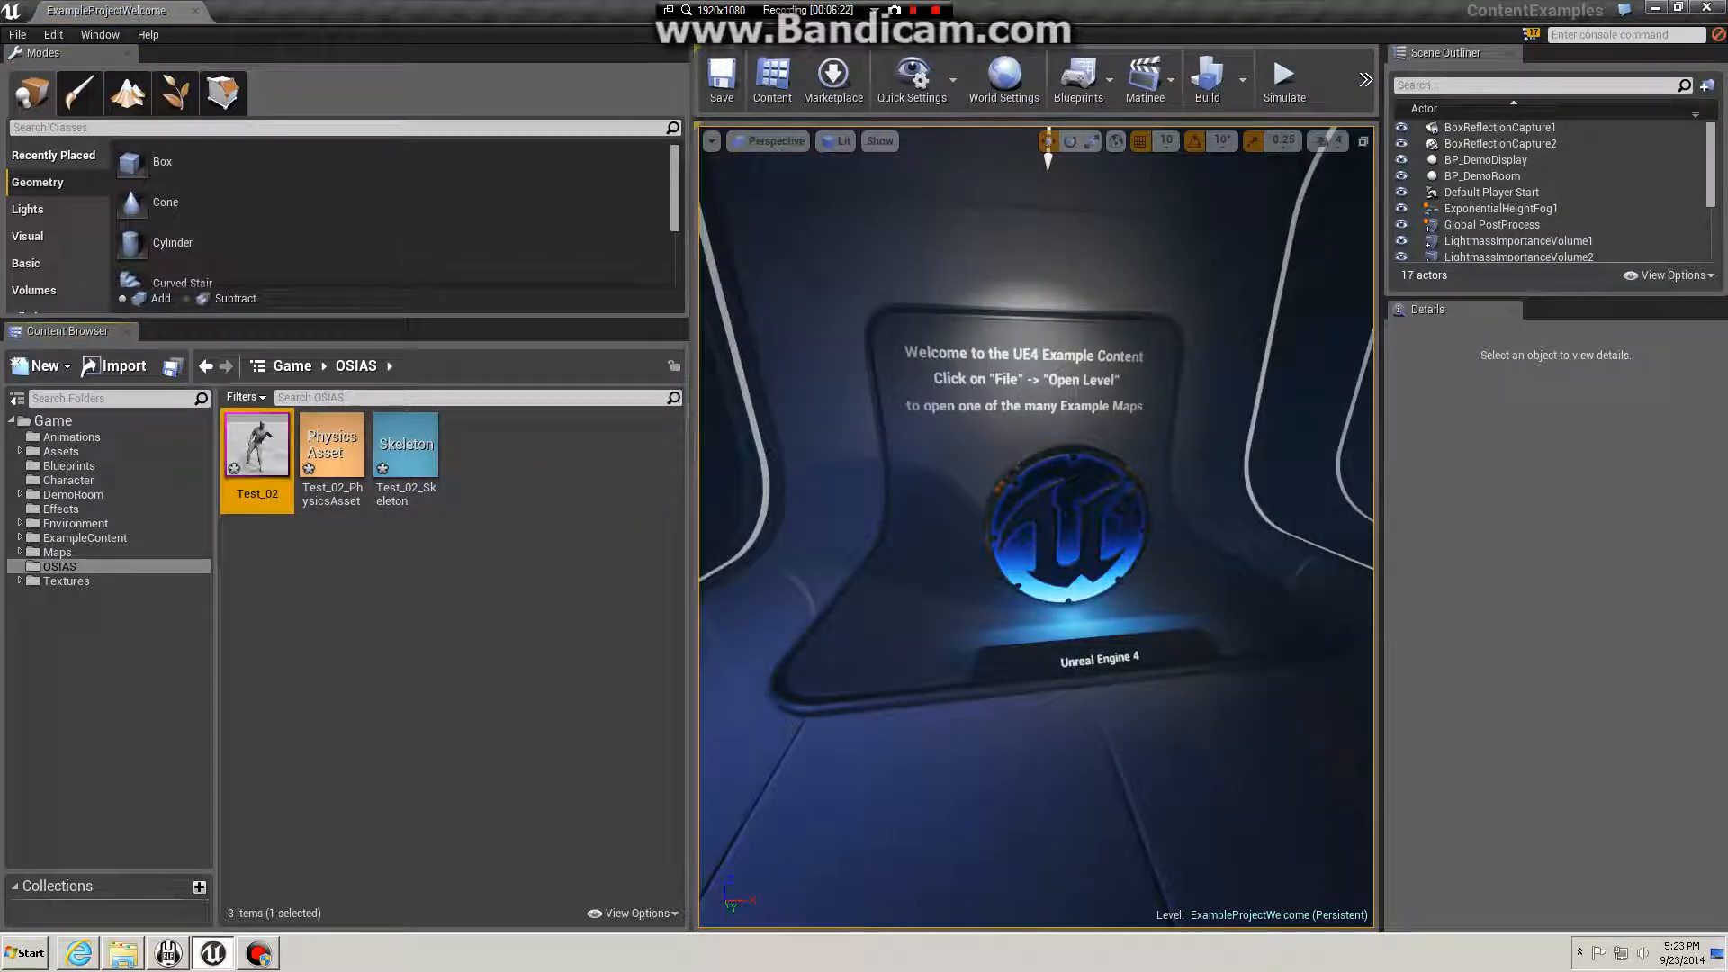
# Step: Import Test_02.fbx again into OSIAS, allowing the overwrite, as an animation assigned to Test_02_Skeleton
pyautogui.hotkey('alt', 'Tab')
pyautogui.click(1332, 377)
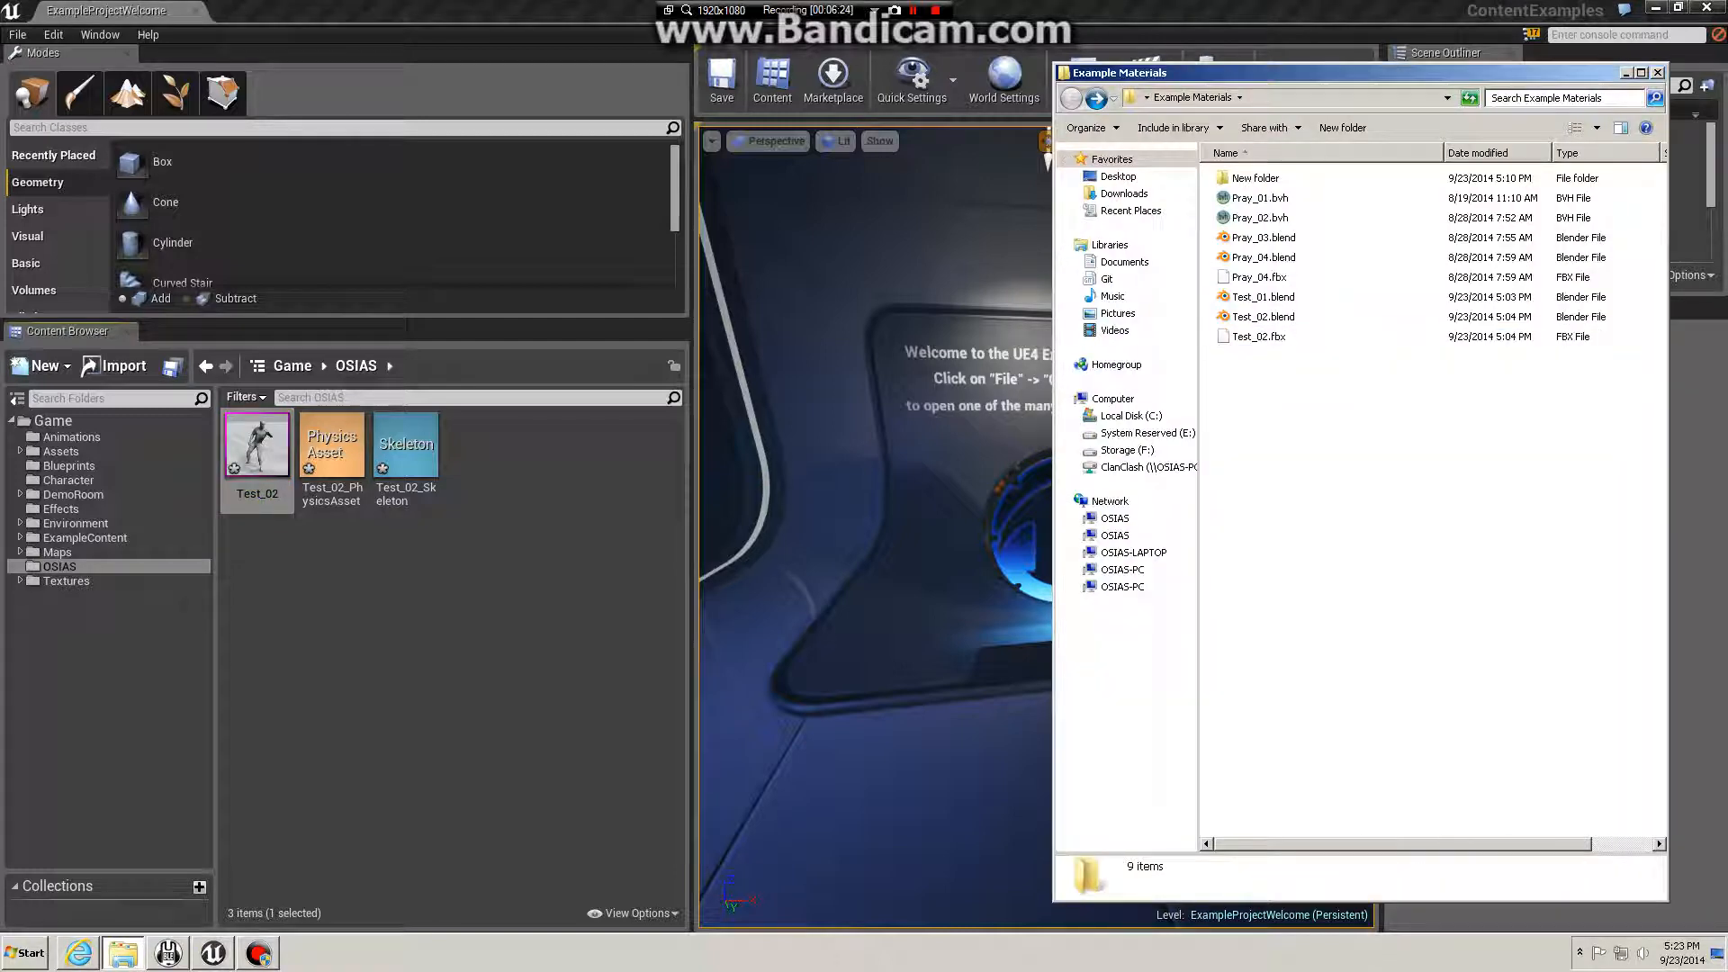
pyautogui.moveTo(1259, 336); pyautogui.dragTo(540, 585)
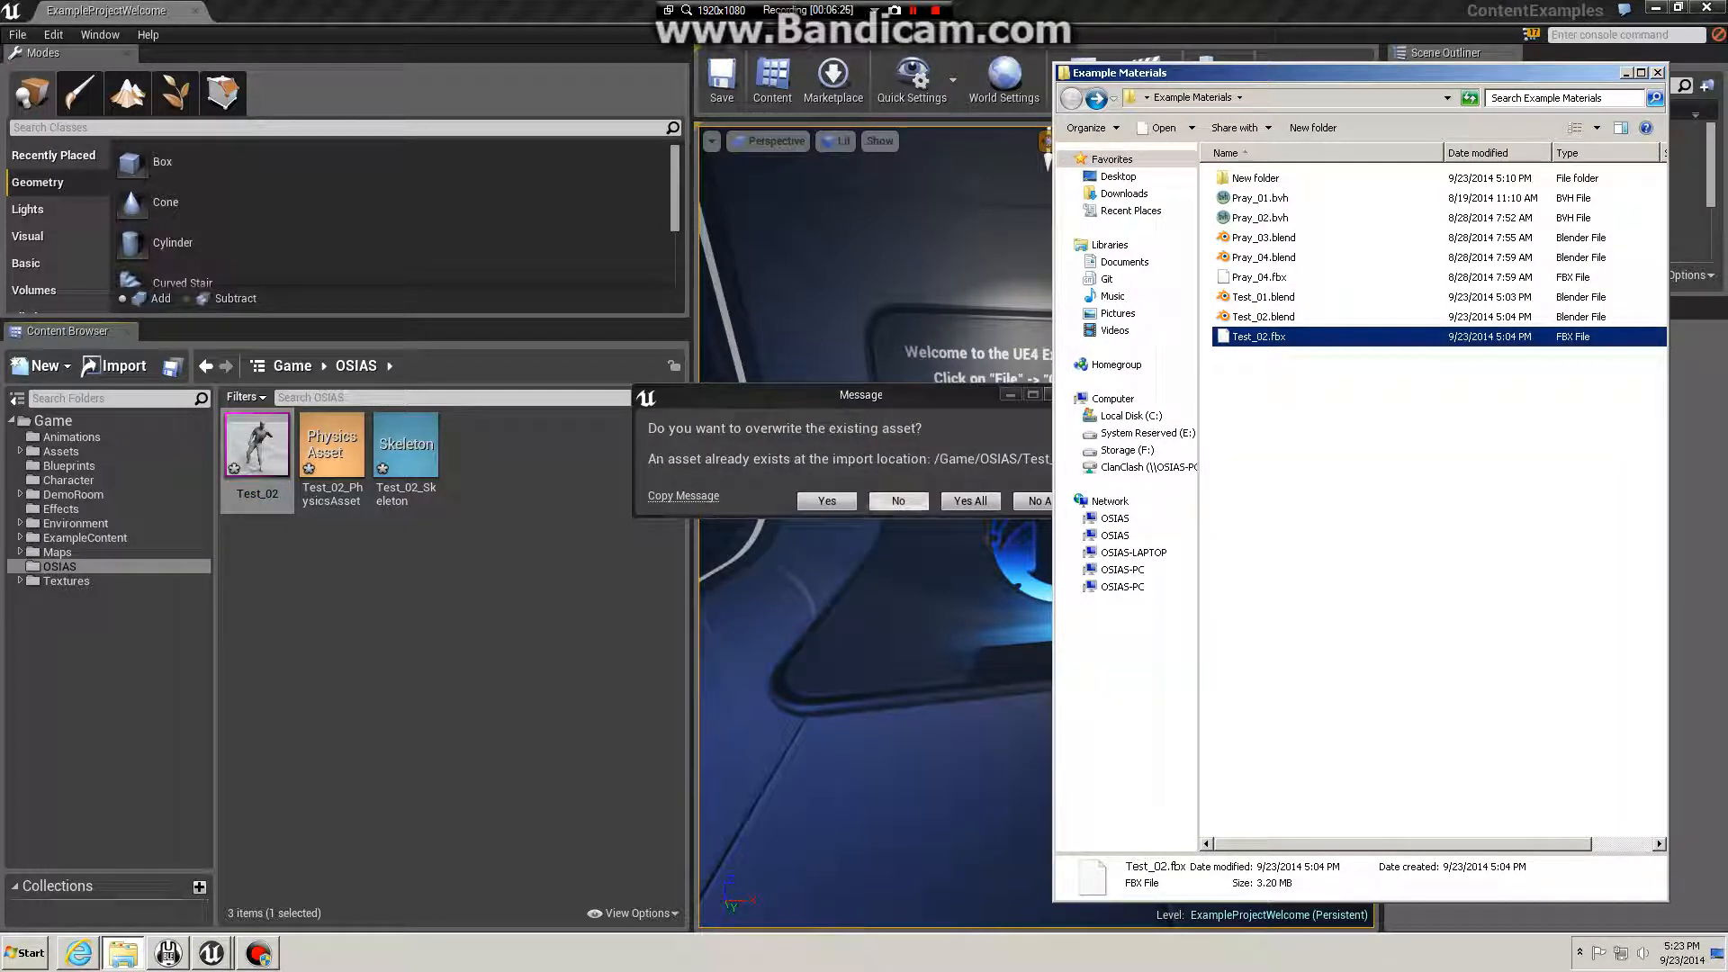
pyautogui.click(827, 500)
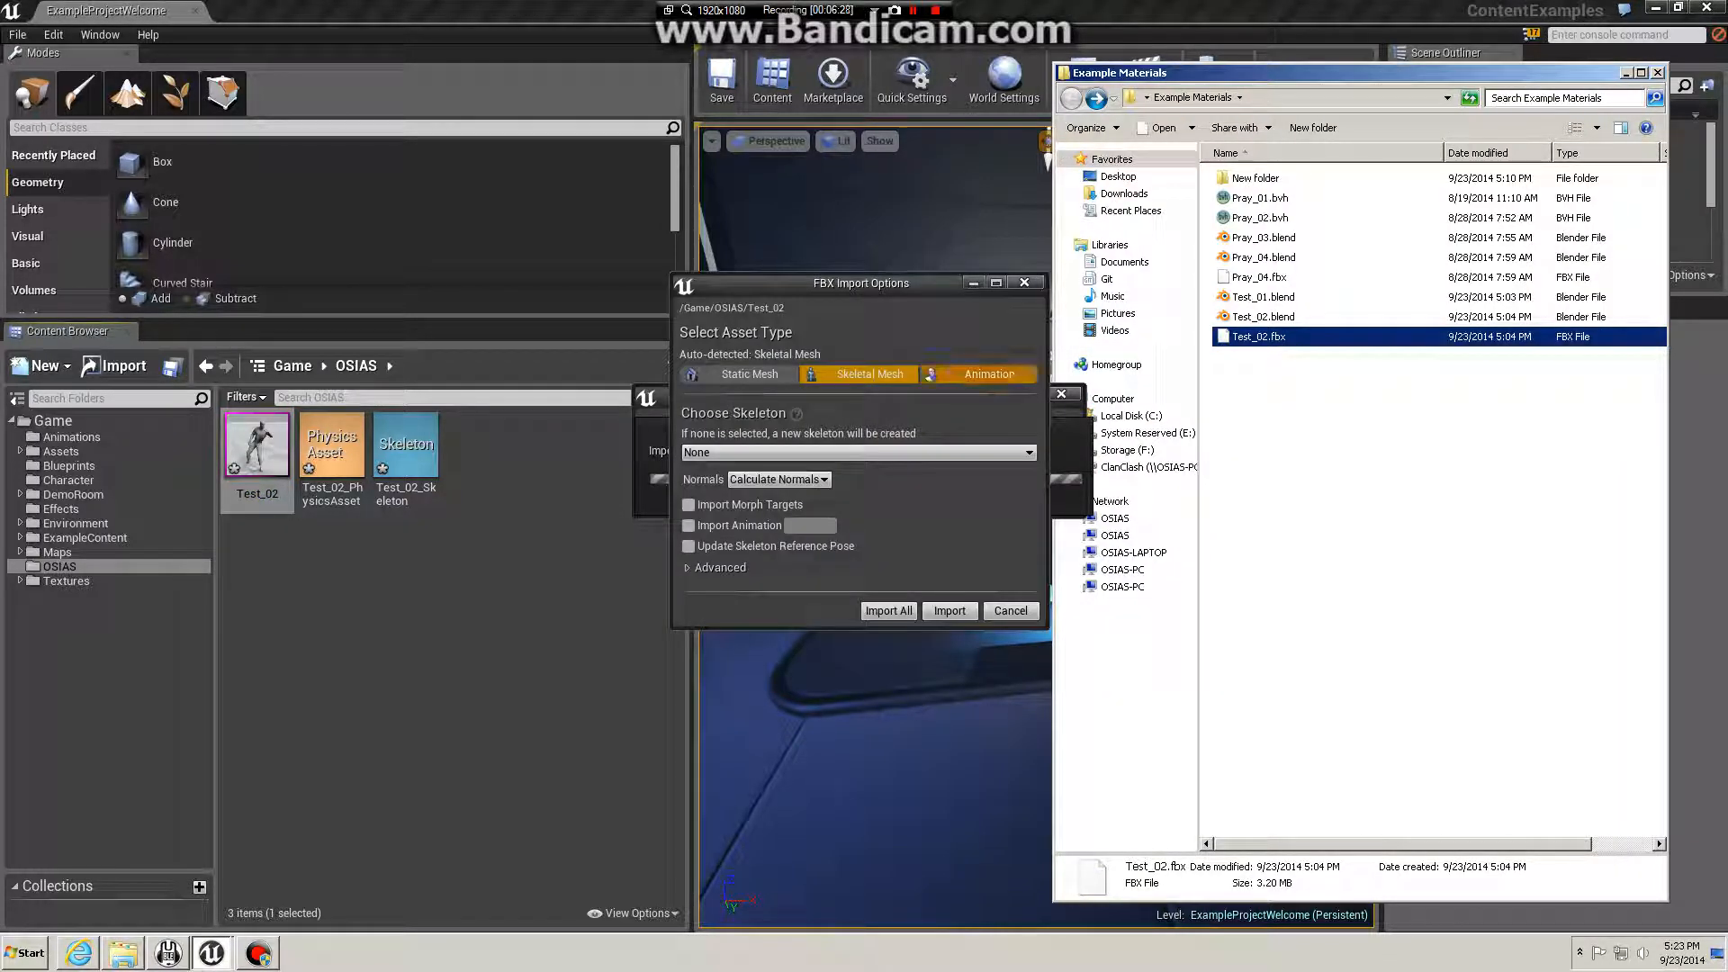
pyautogui.click(979, 374)
pyautogui.click(857, 485)
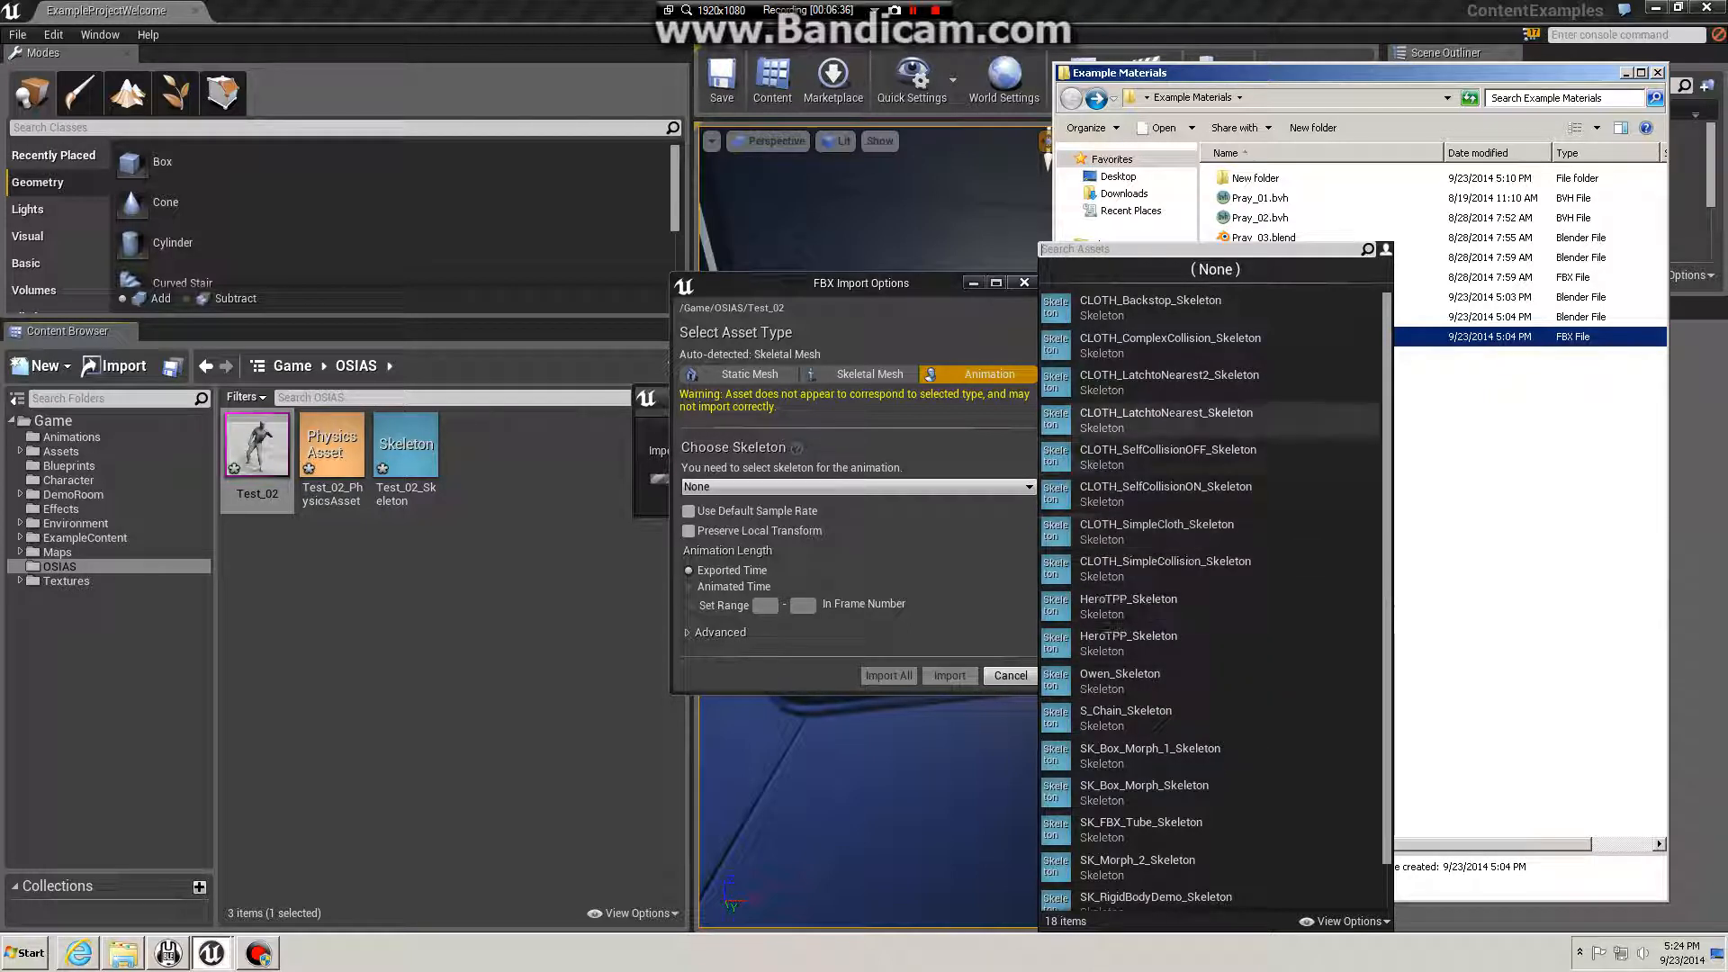
pyautogui.scroll(-1, 1154, 743)
pyautogui.click(1125, 891)
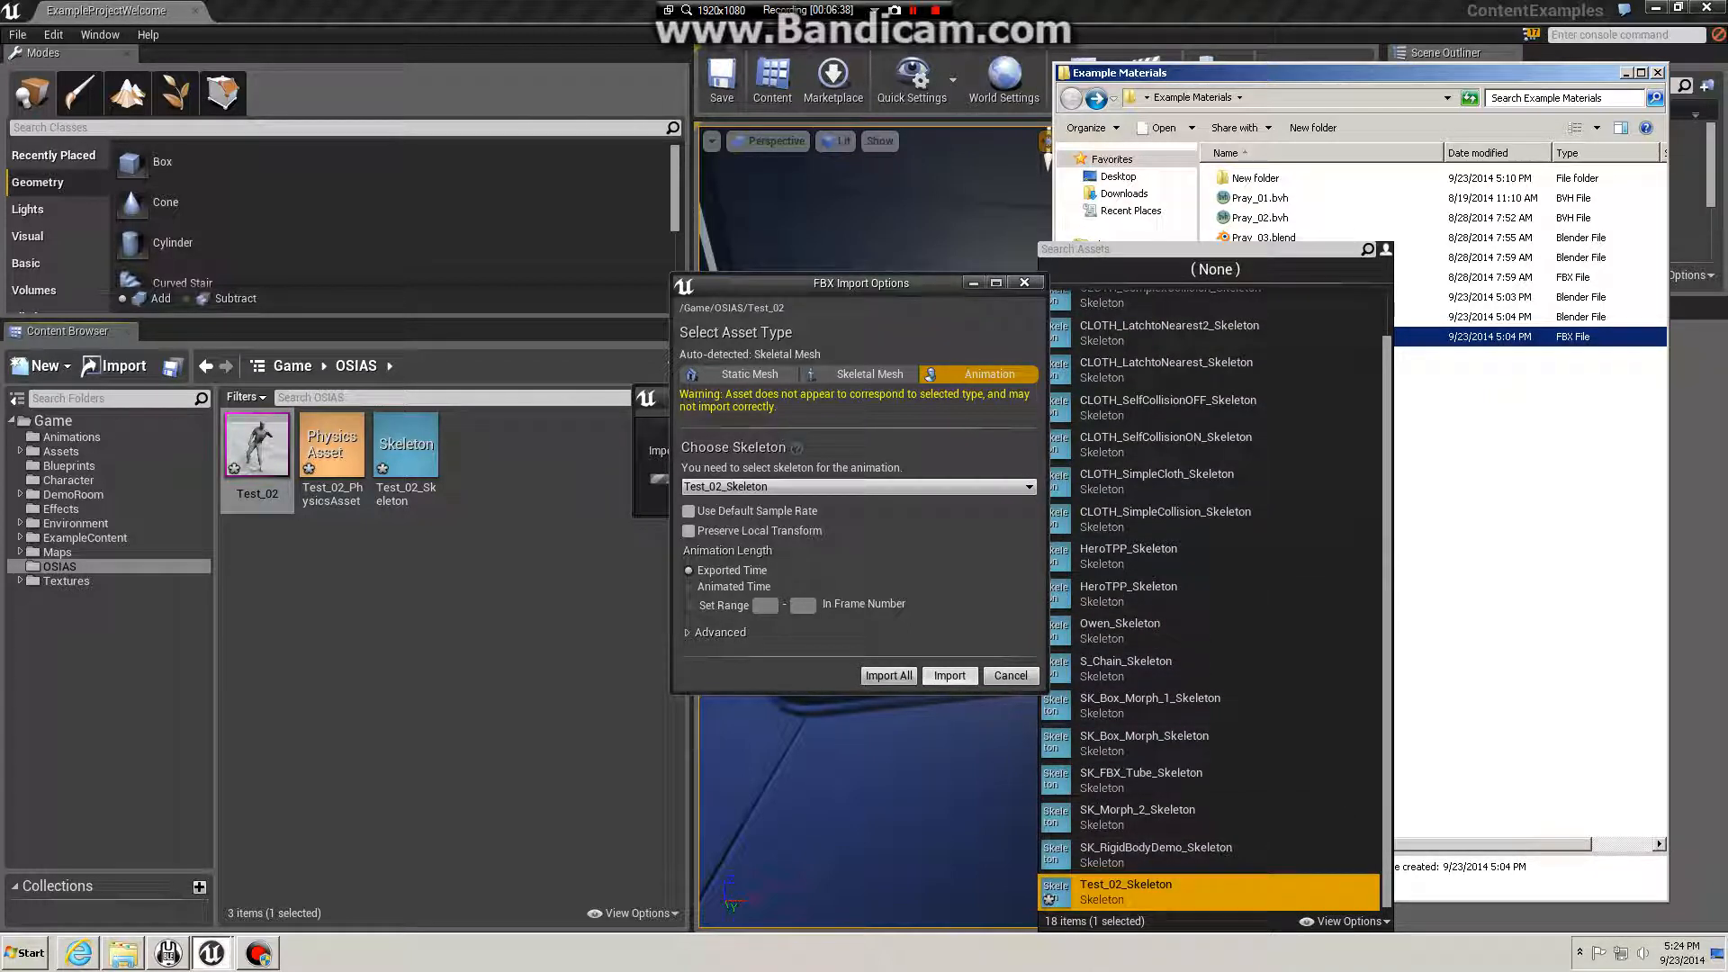
pyautogui.click(949, 674)
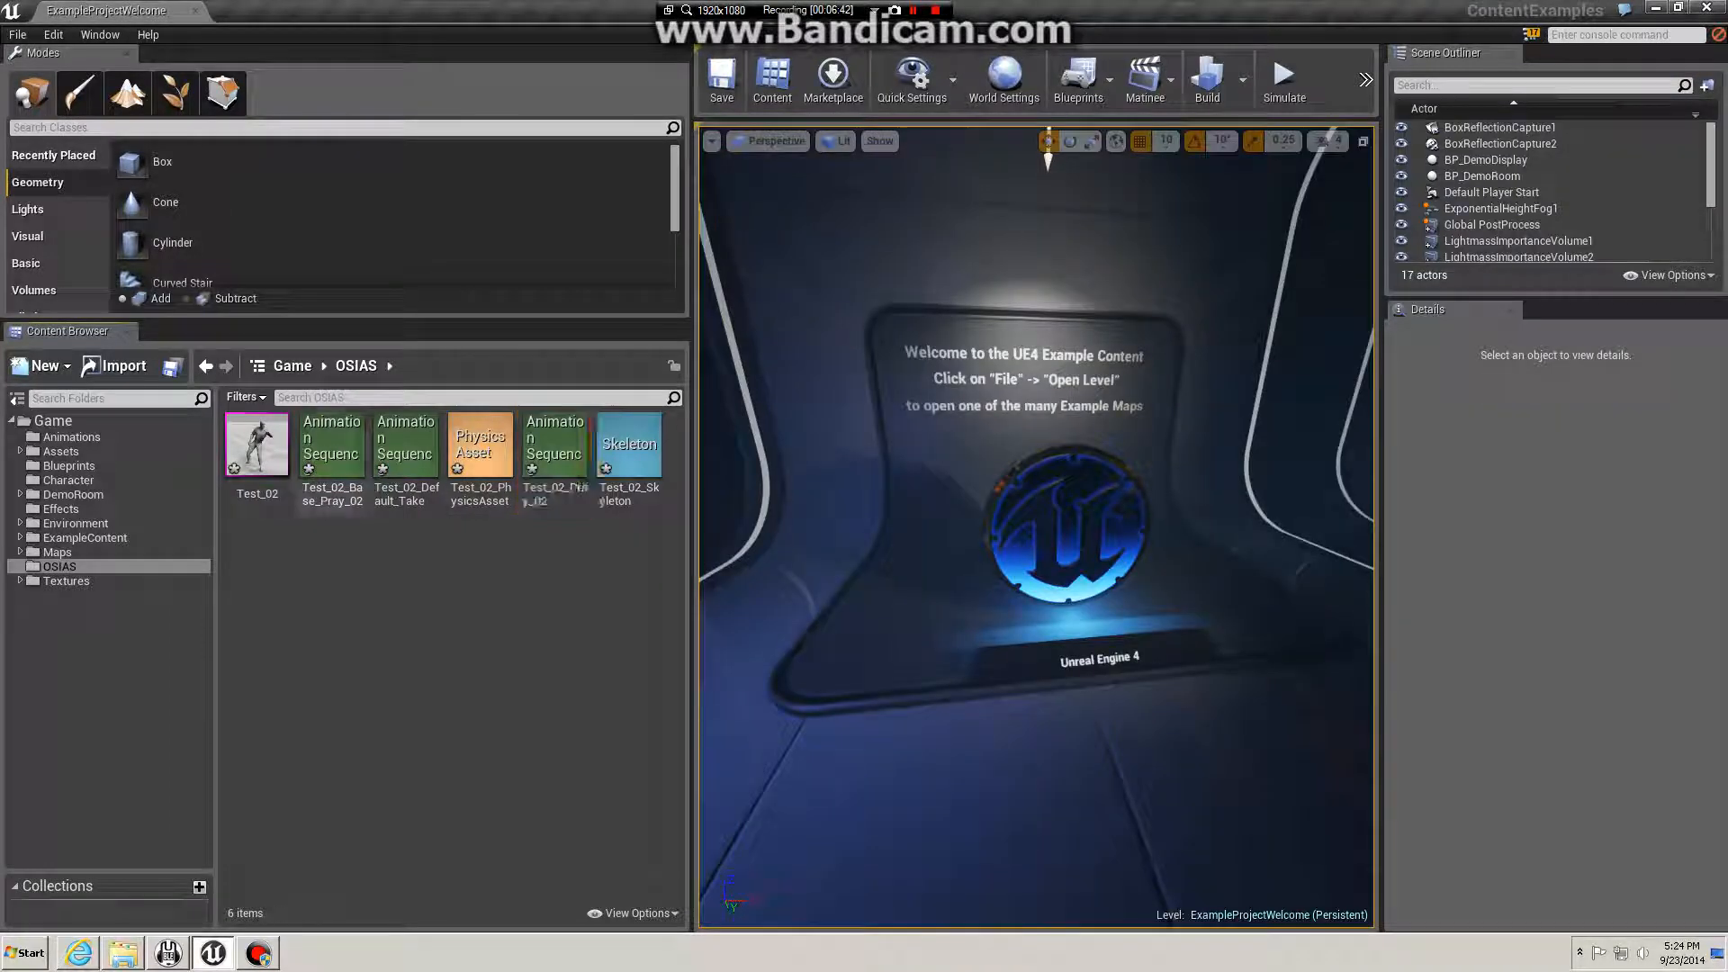
# Step: Delete the Test_02_Base_Pray_02 and Test_02_Pray_02 animation sequences from the OSIAS folder
pyautogui.click(331, 450)
pyautogui.keyDown('ctrl'); pyautogui.click(555, 450); pyautogui.keyUp('ctrl')
pyautogui.press('Delete')
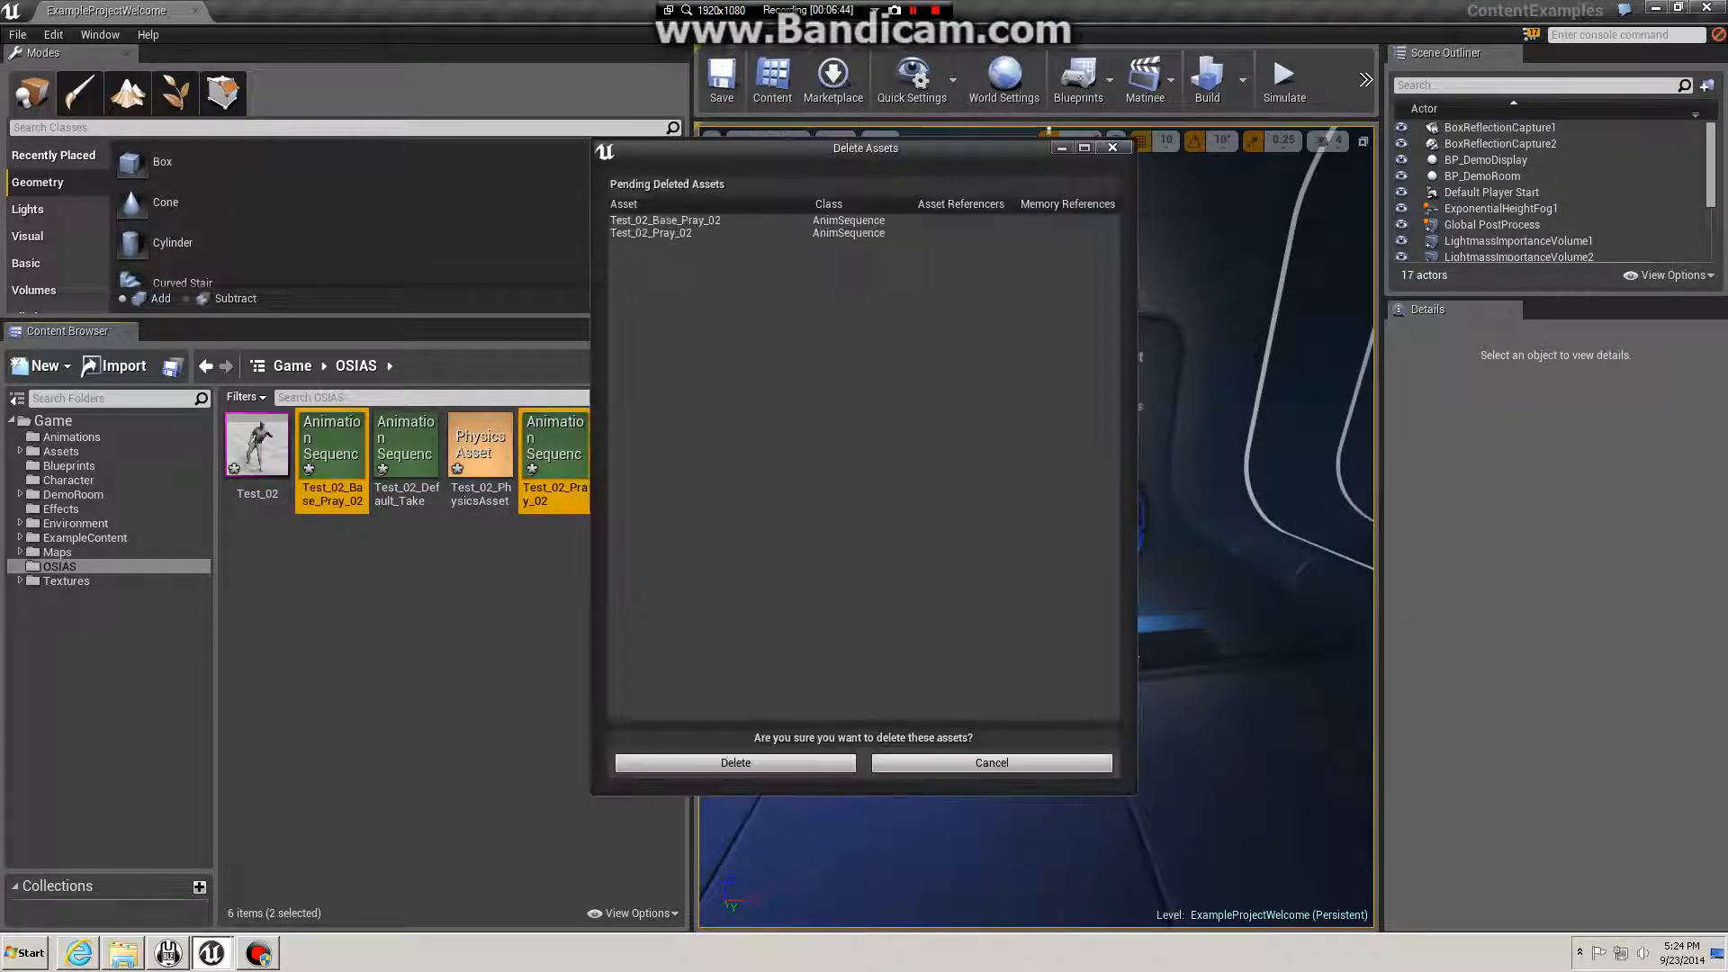
pyautogui.click(735, 762)
# Step: Play back the Test_02_Default_Take animation from a low side view, and close the animation editor
pyautogui.doubleClick(333, 447)
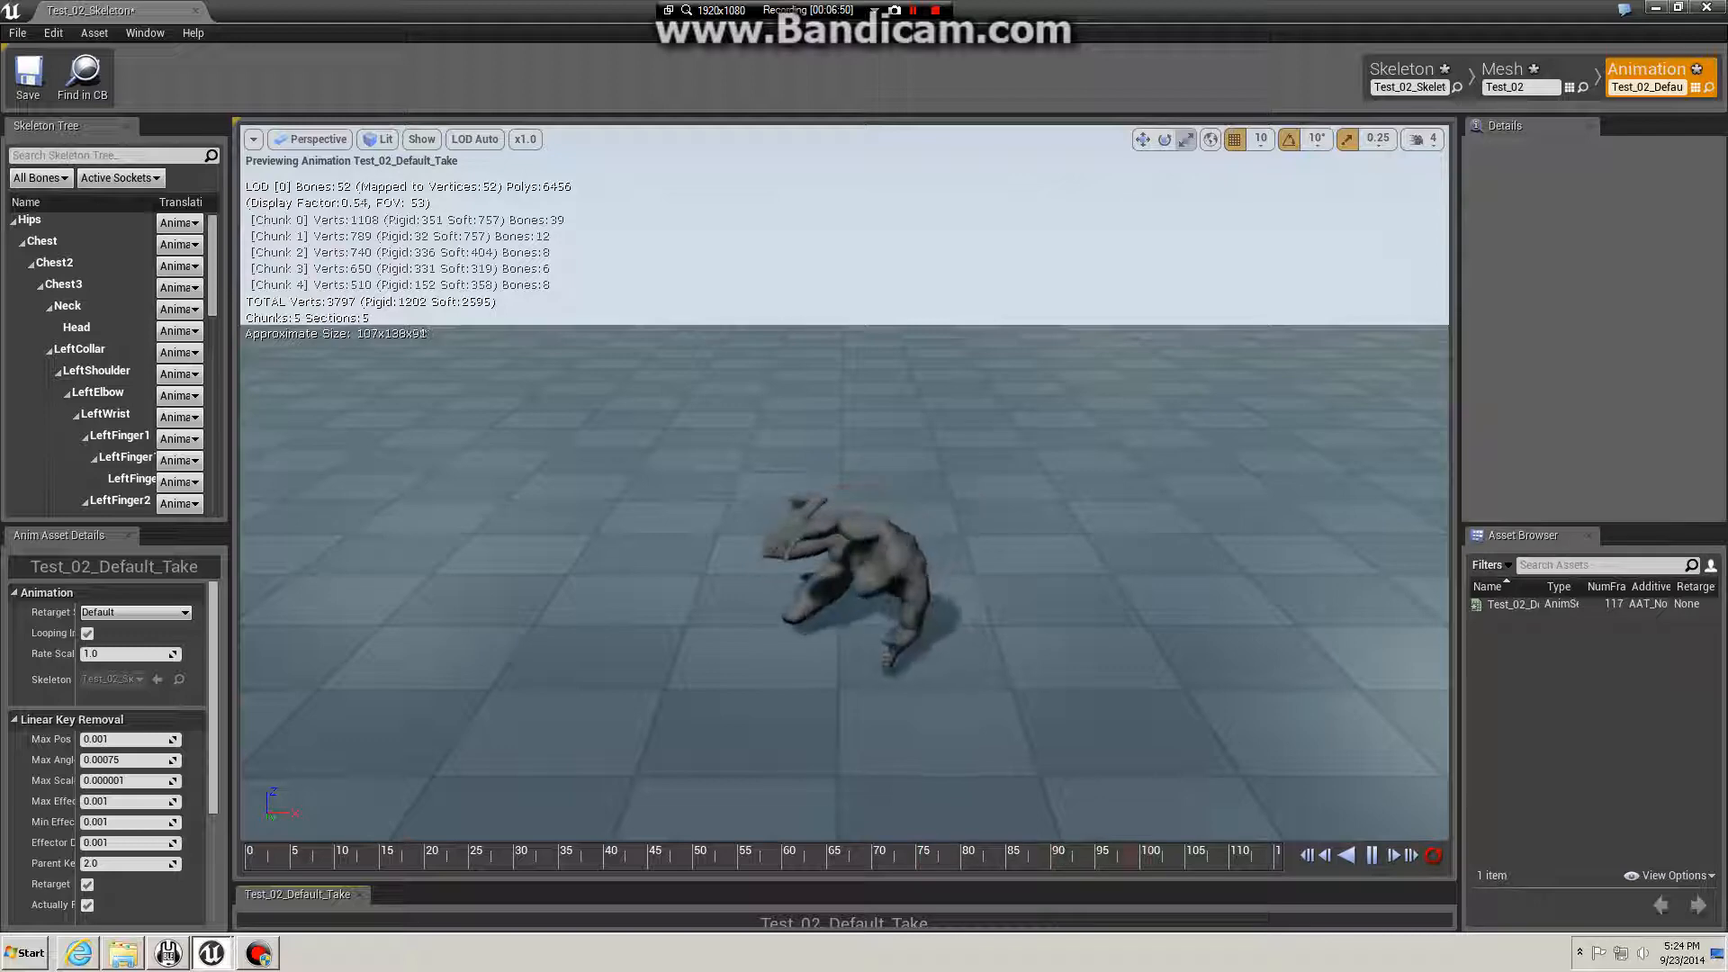
pyautogui.moveTo(846, 486)
pyautogui.mouseDown(button='right')
pyautogui.moveTo(783, 576)
pyautogui.moveTo(864, 459)
pyautogui.moveTo(877, 486)
pyautogui.mouseUp(button='right')
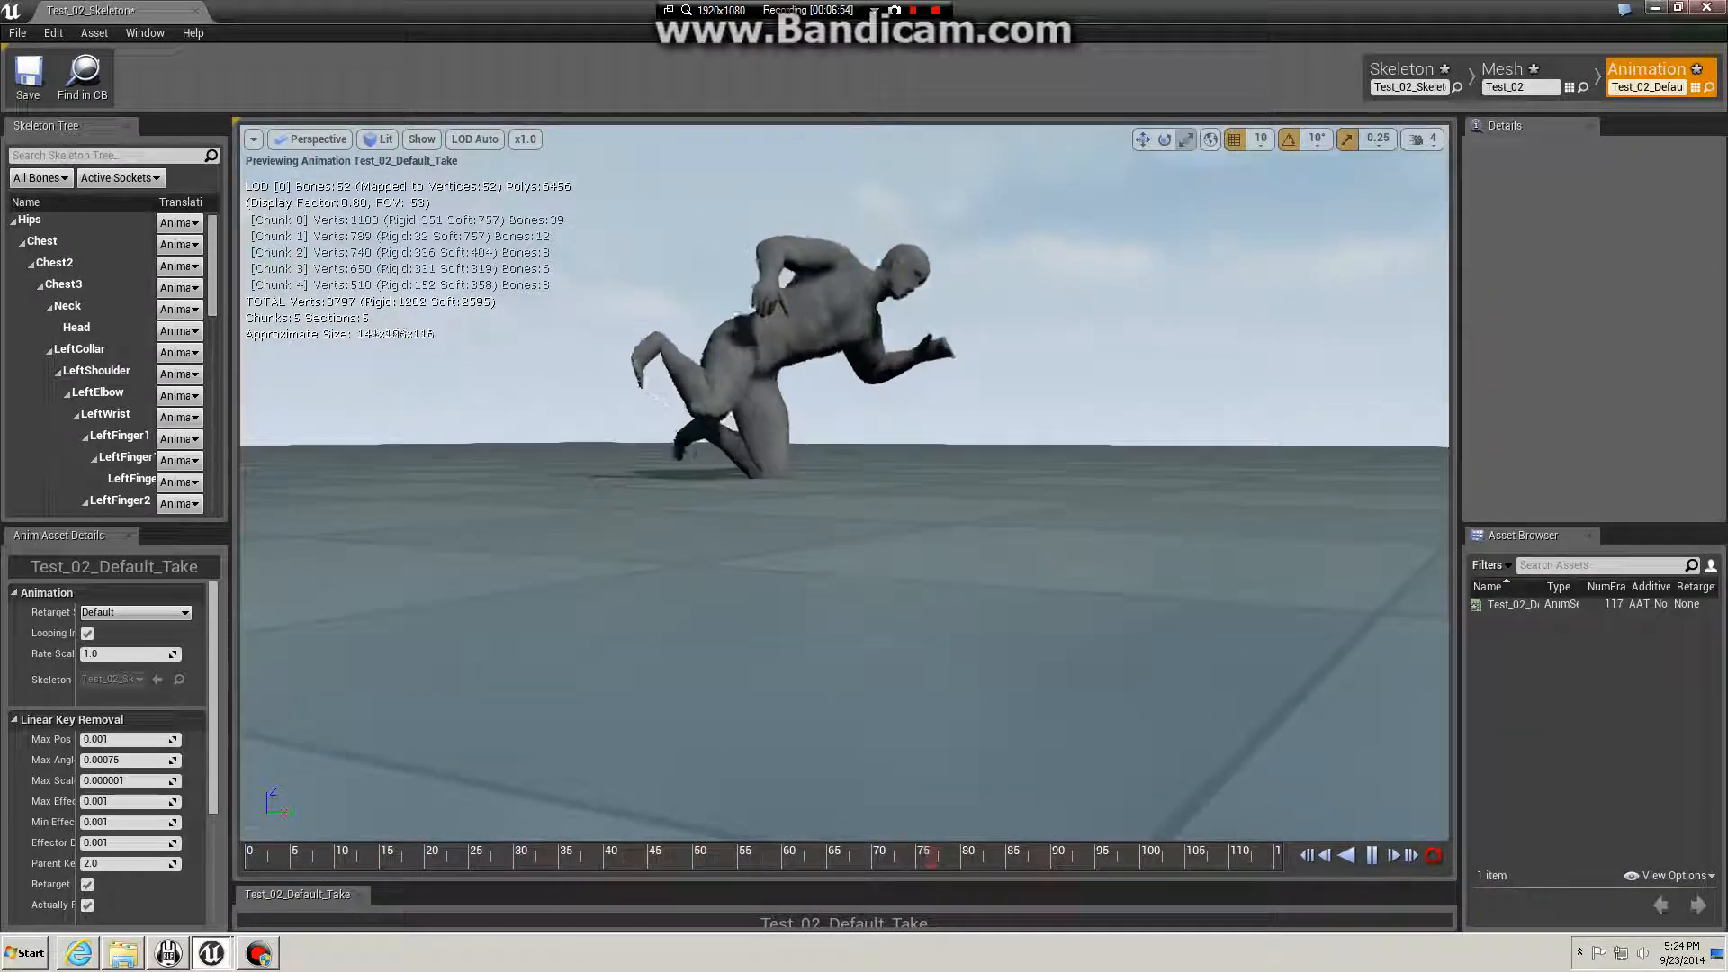
pyautogui.click(1706, 7)
# Step: Import Pray_04.fbx from the Example Materials folder into OSIAS as an animation assigned to Test_02_Skeleton
pyautogui.click(123, 952)
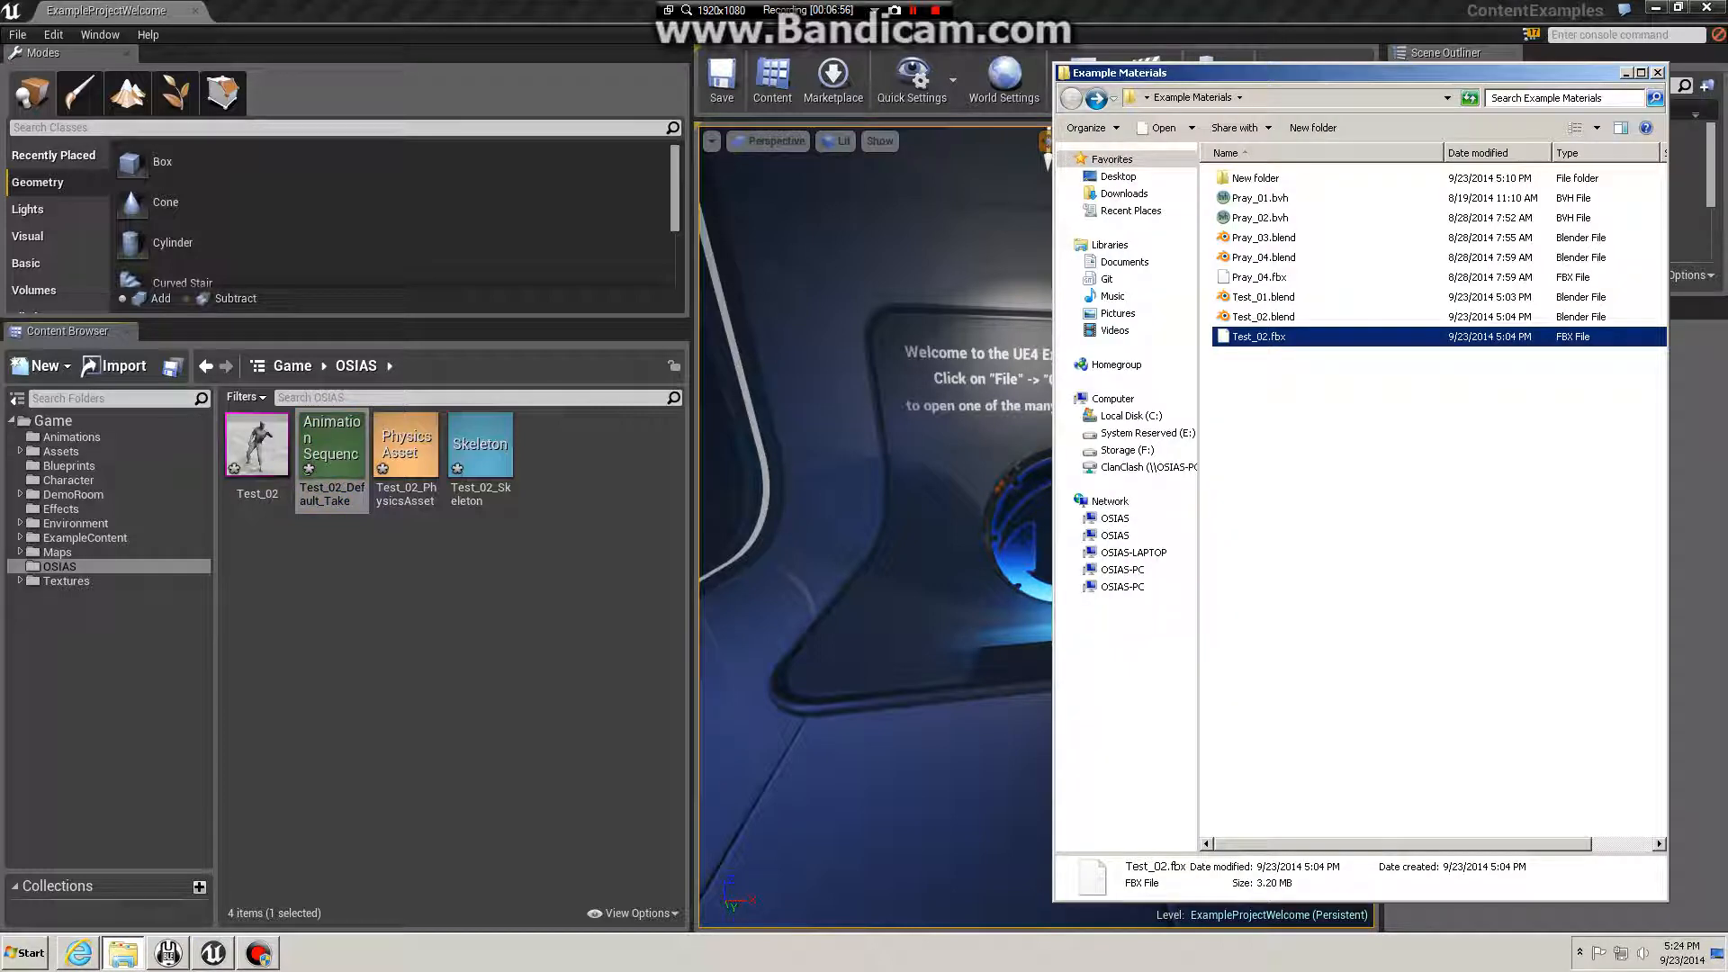
pyautogui.click(1350, 504)
pyautogui.click(1260, 277)
pyautogui.moveTo(1260, 278); pyautogui.dragTo(539, 612)
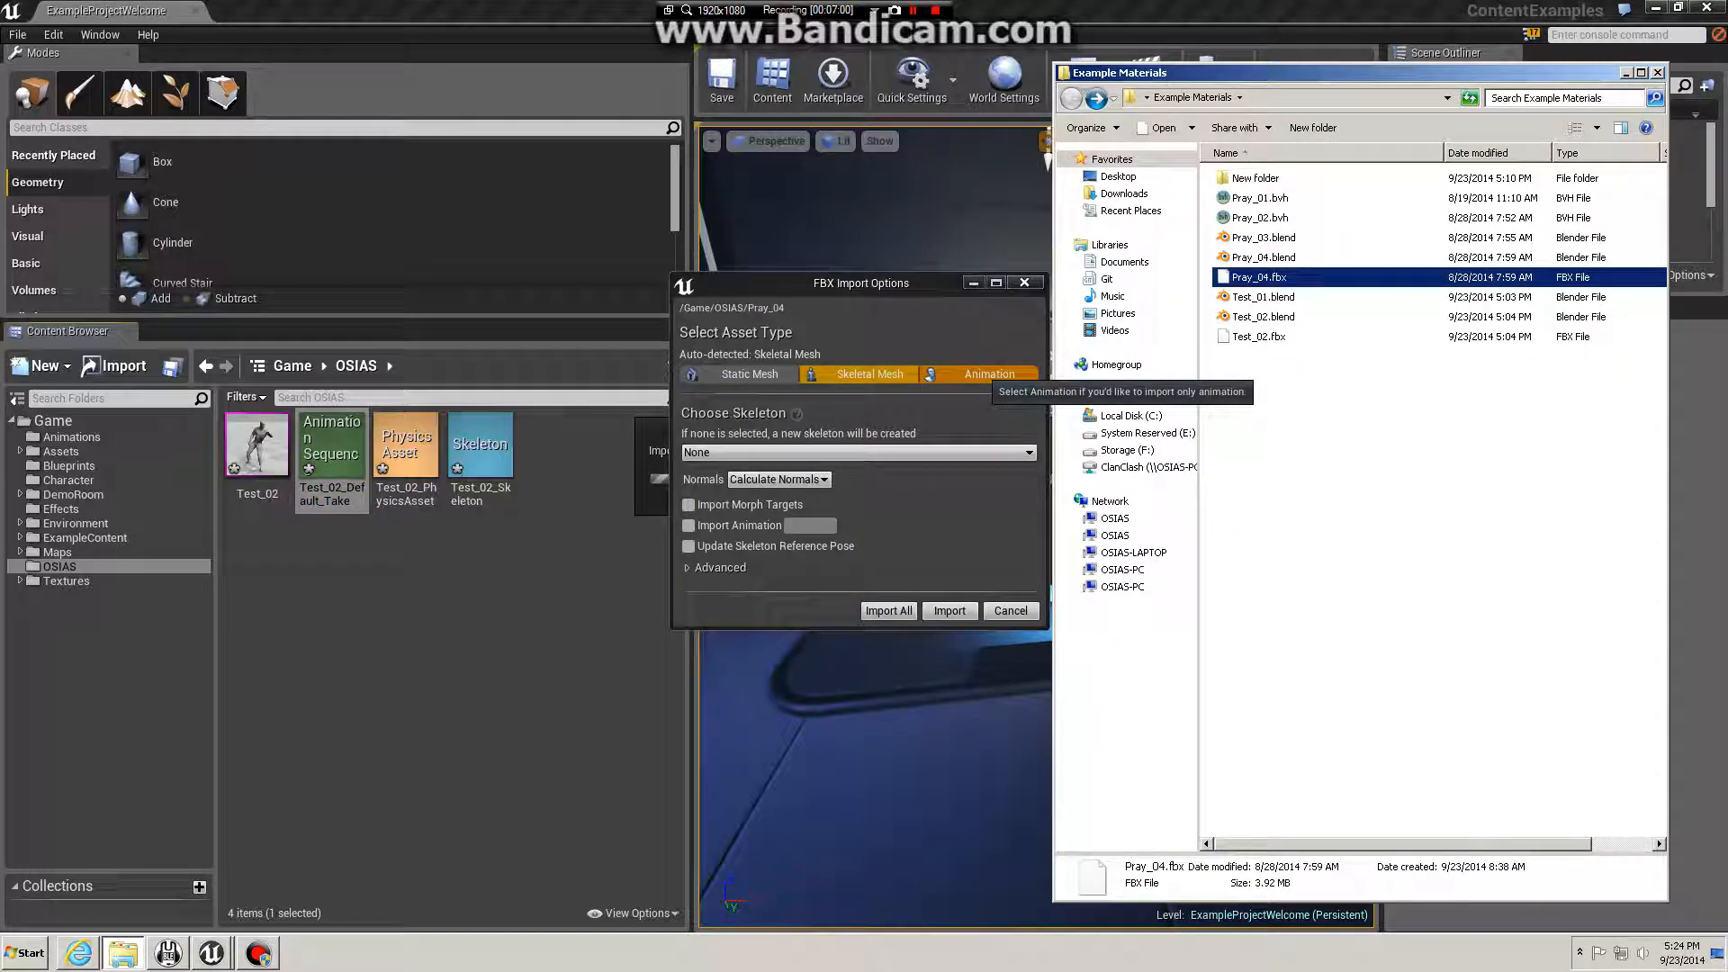
pyautogui.click(990, 373)
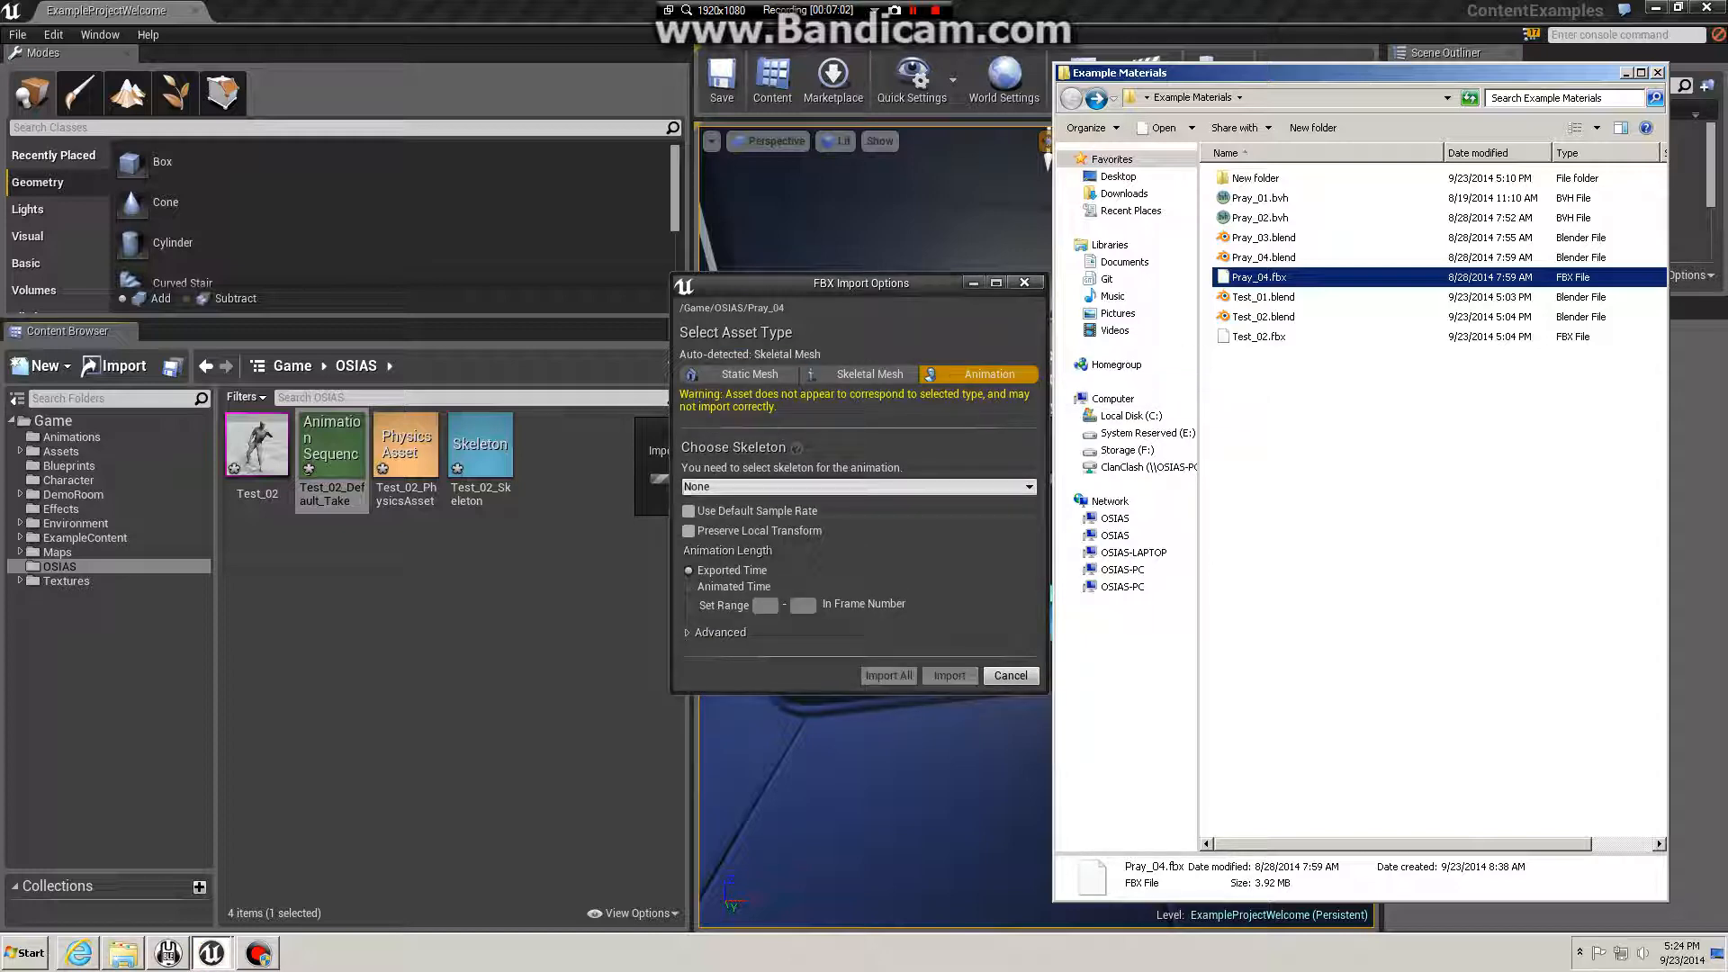
pyautogui.click(967, 486)
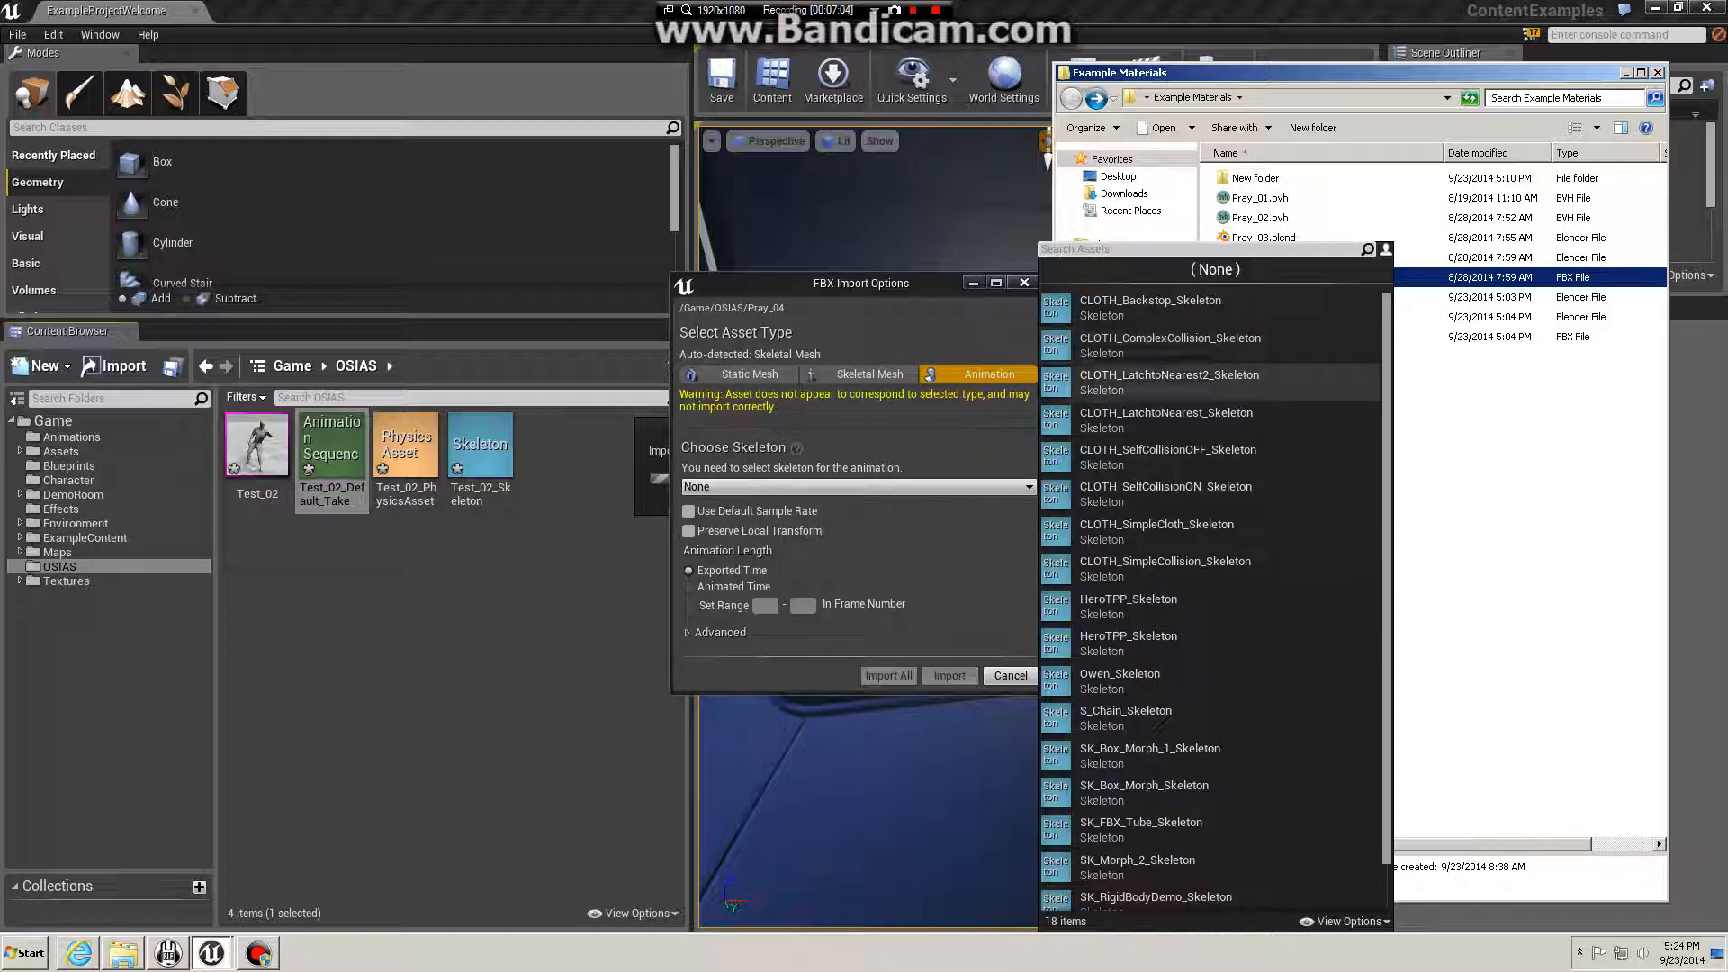
pyautogui.scroll(-2, 1206, 792)
pyautogui.click(1125, 891)
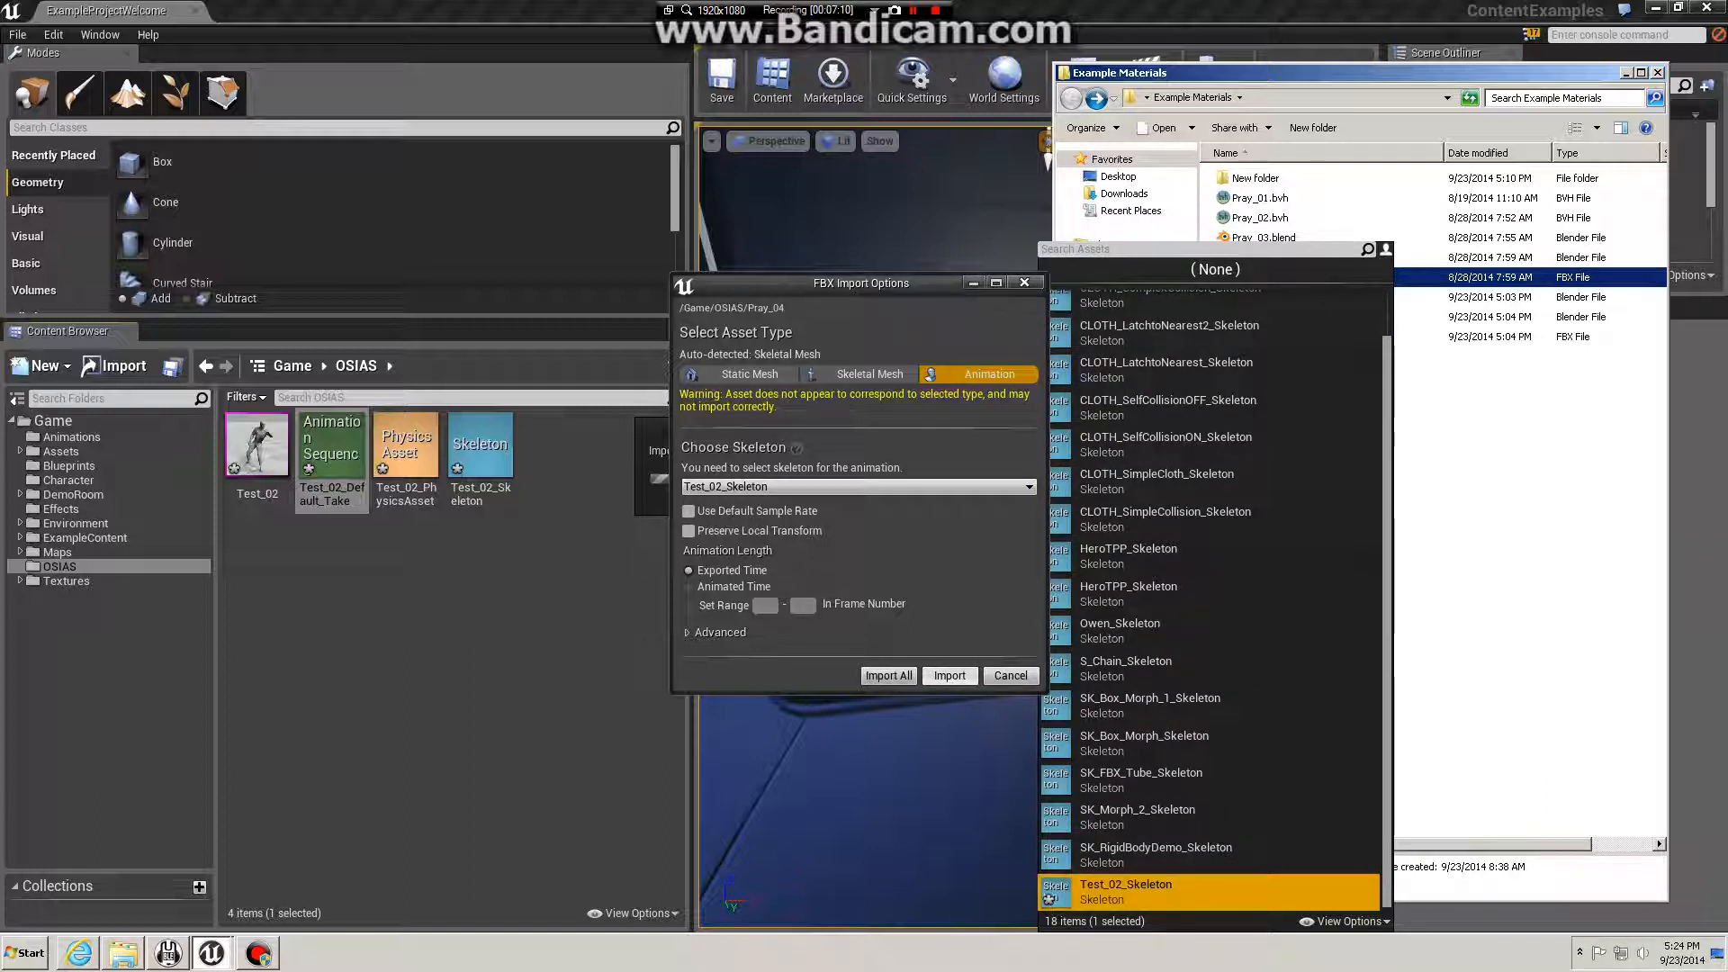
pyautogui.click(949, 675)
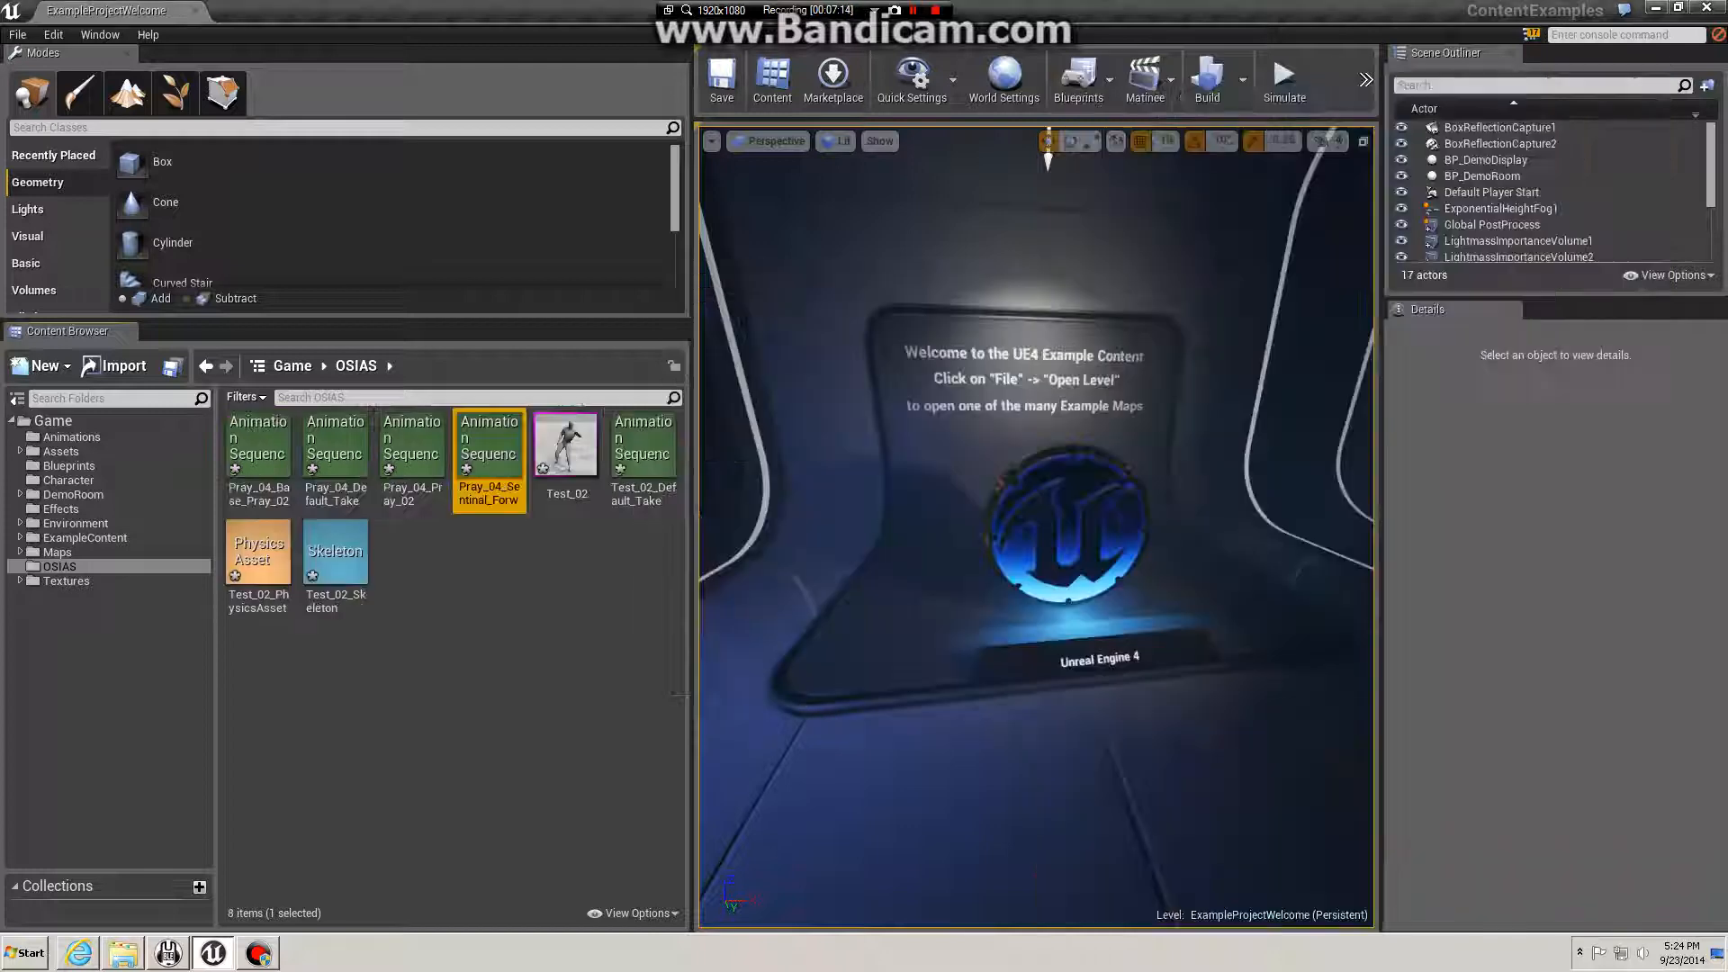
pyautogui.click(504, 629)
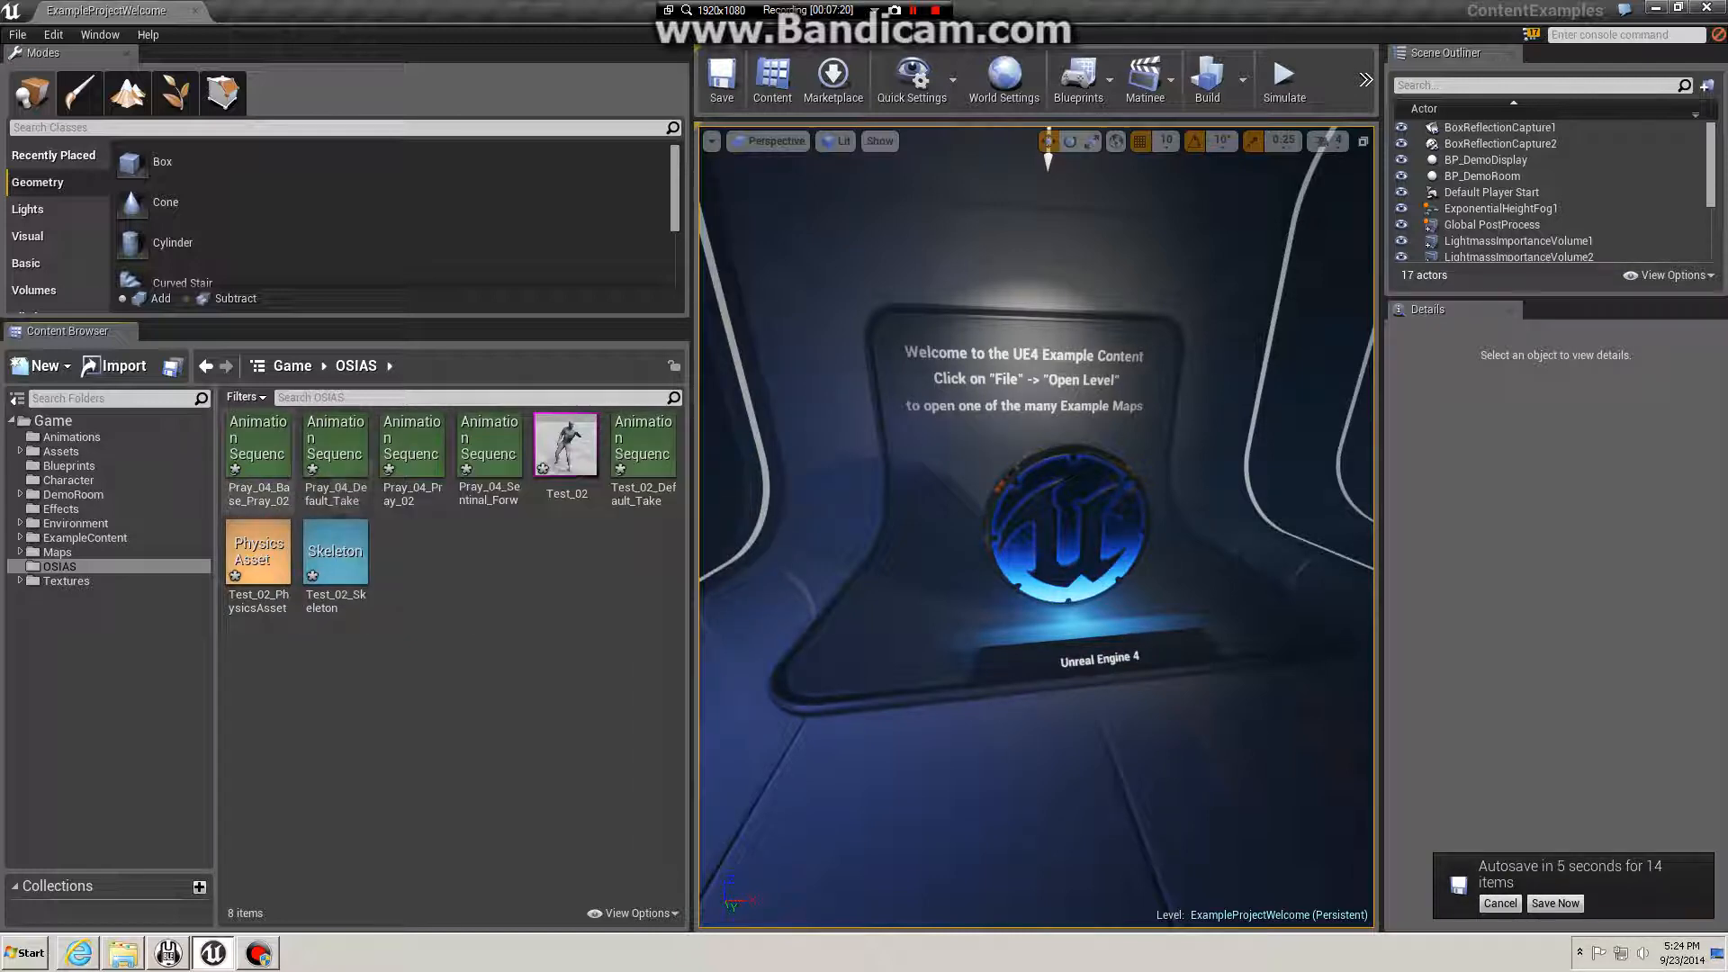
# Step: Delete the Pray_04_Base_Pray_02, Pray_04_Pray_02 and Pray_04_Sentinal_Forward sequences, keeping only Pray_04_Default_Take from that import
pyautogui.click(263, 443)
pyautogui.keyDown('ctrl'); pyautogui.click(411, 446); pyautogui.keyUp('ctrl')
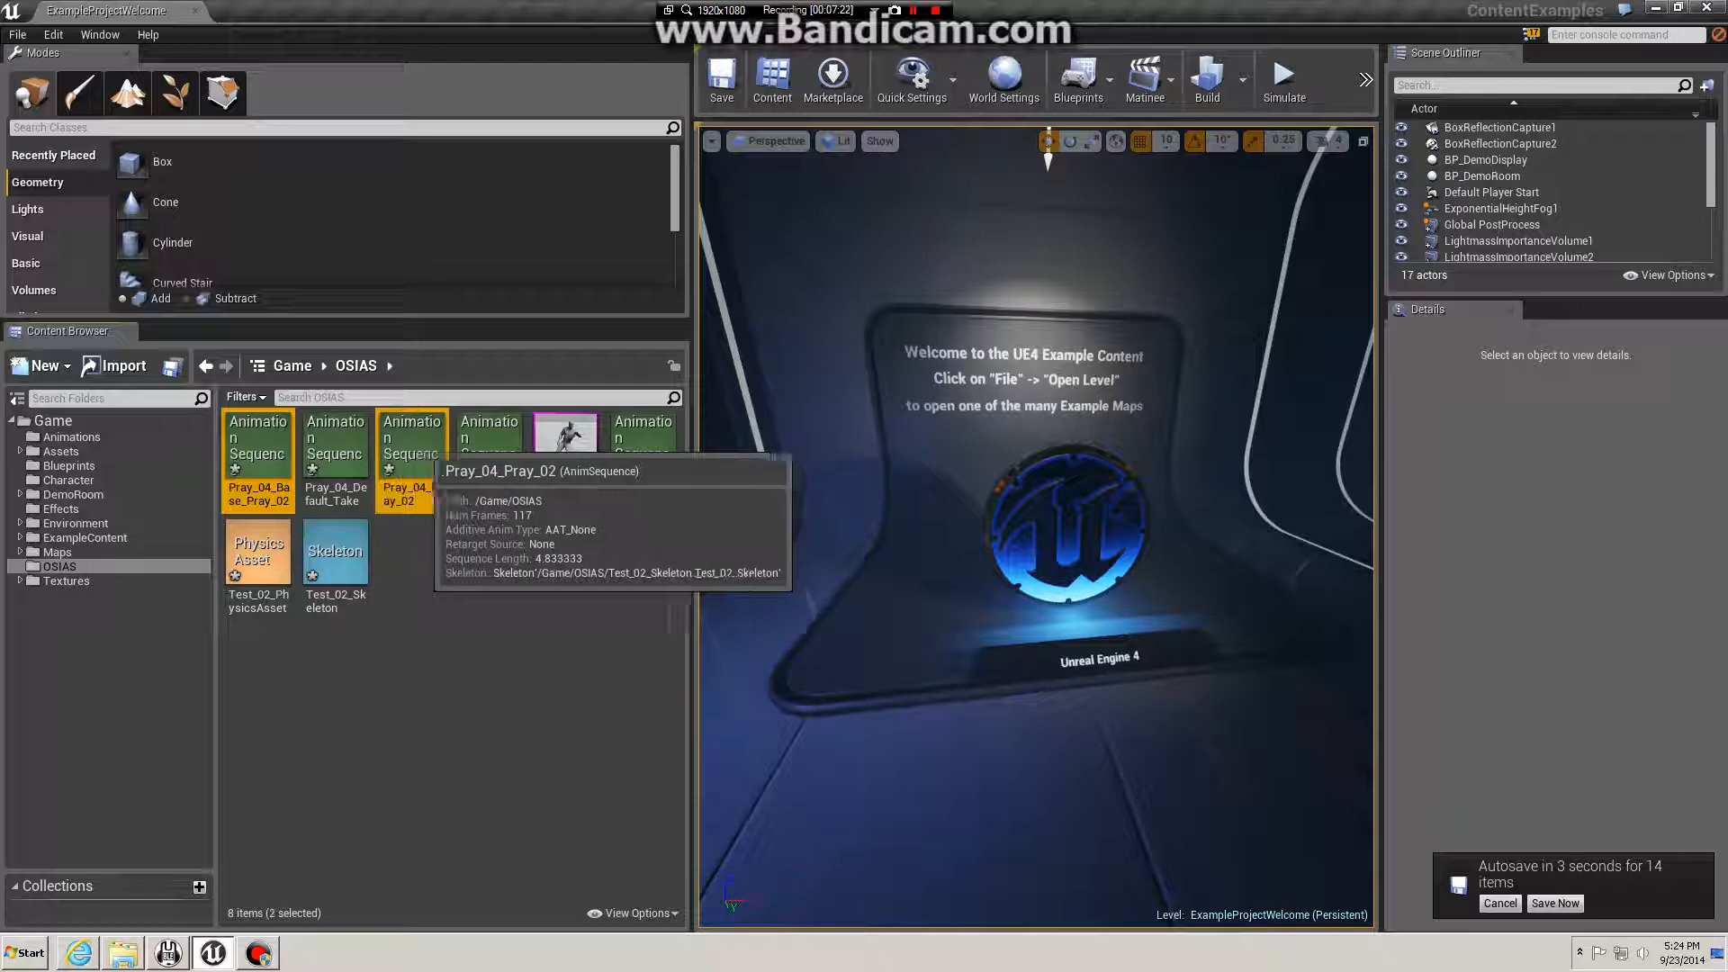
pyautogui.keyDown('ctrl'); pyautogui.click(486, 446); pyautogui.keyUp('ctrl')
pyautogui.press('Delete')
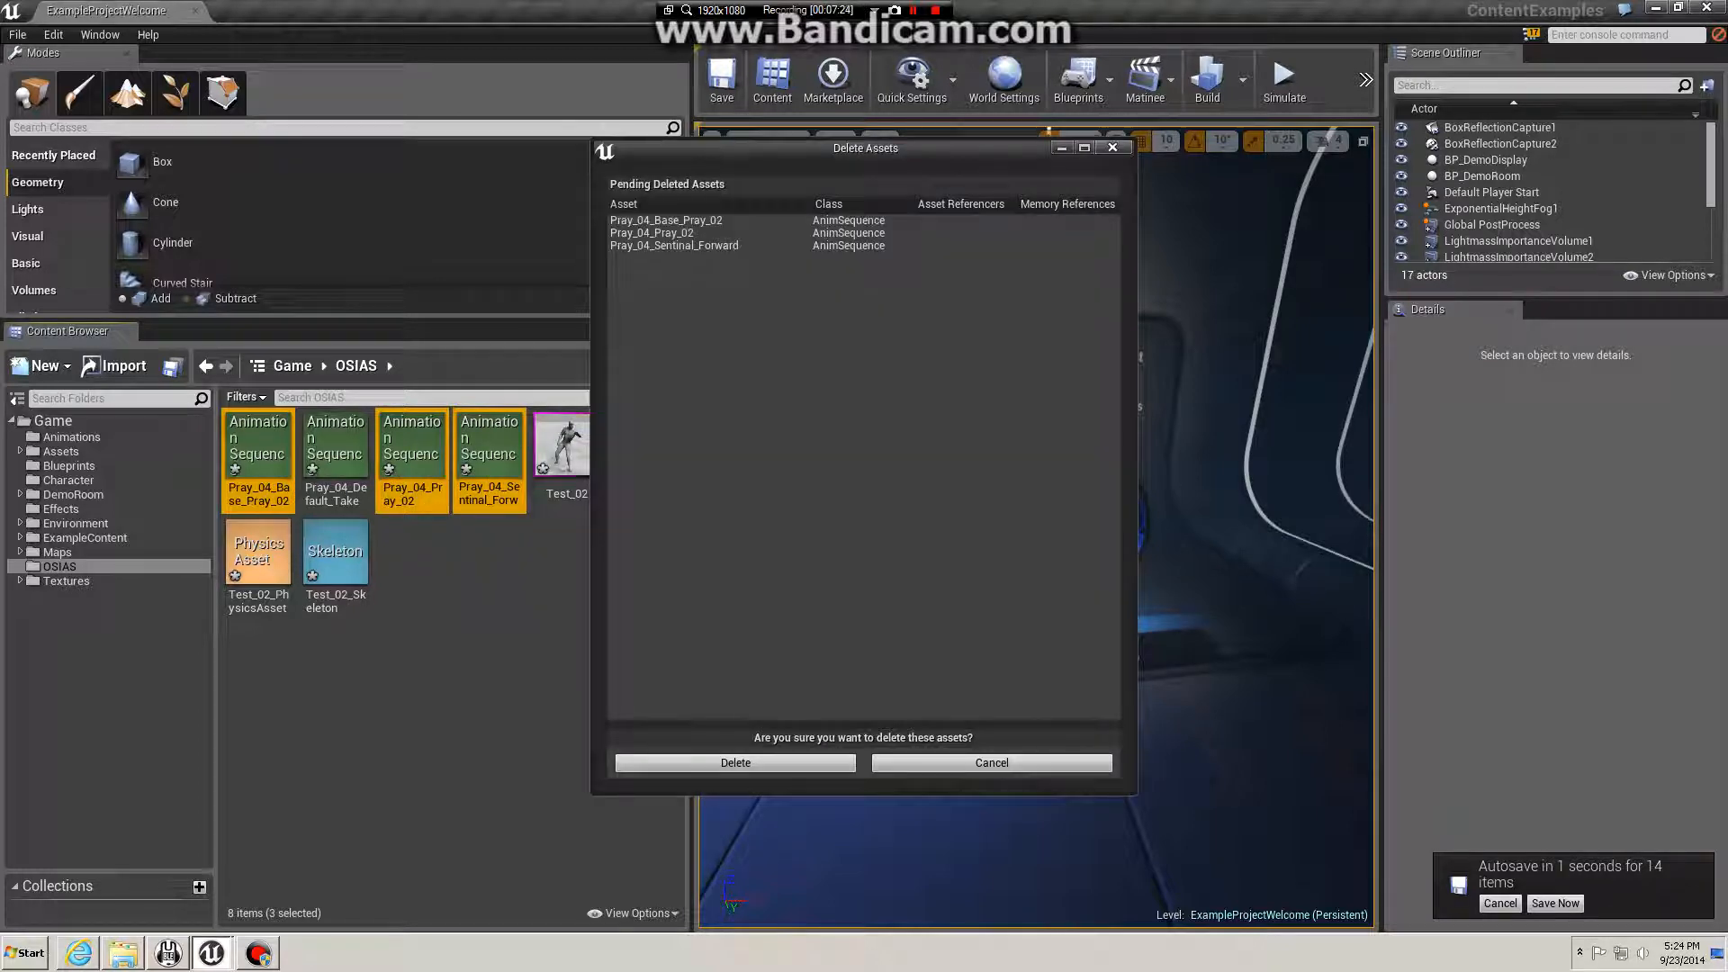
pyautogui.click(735, 762)
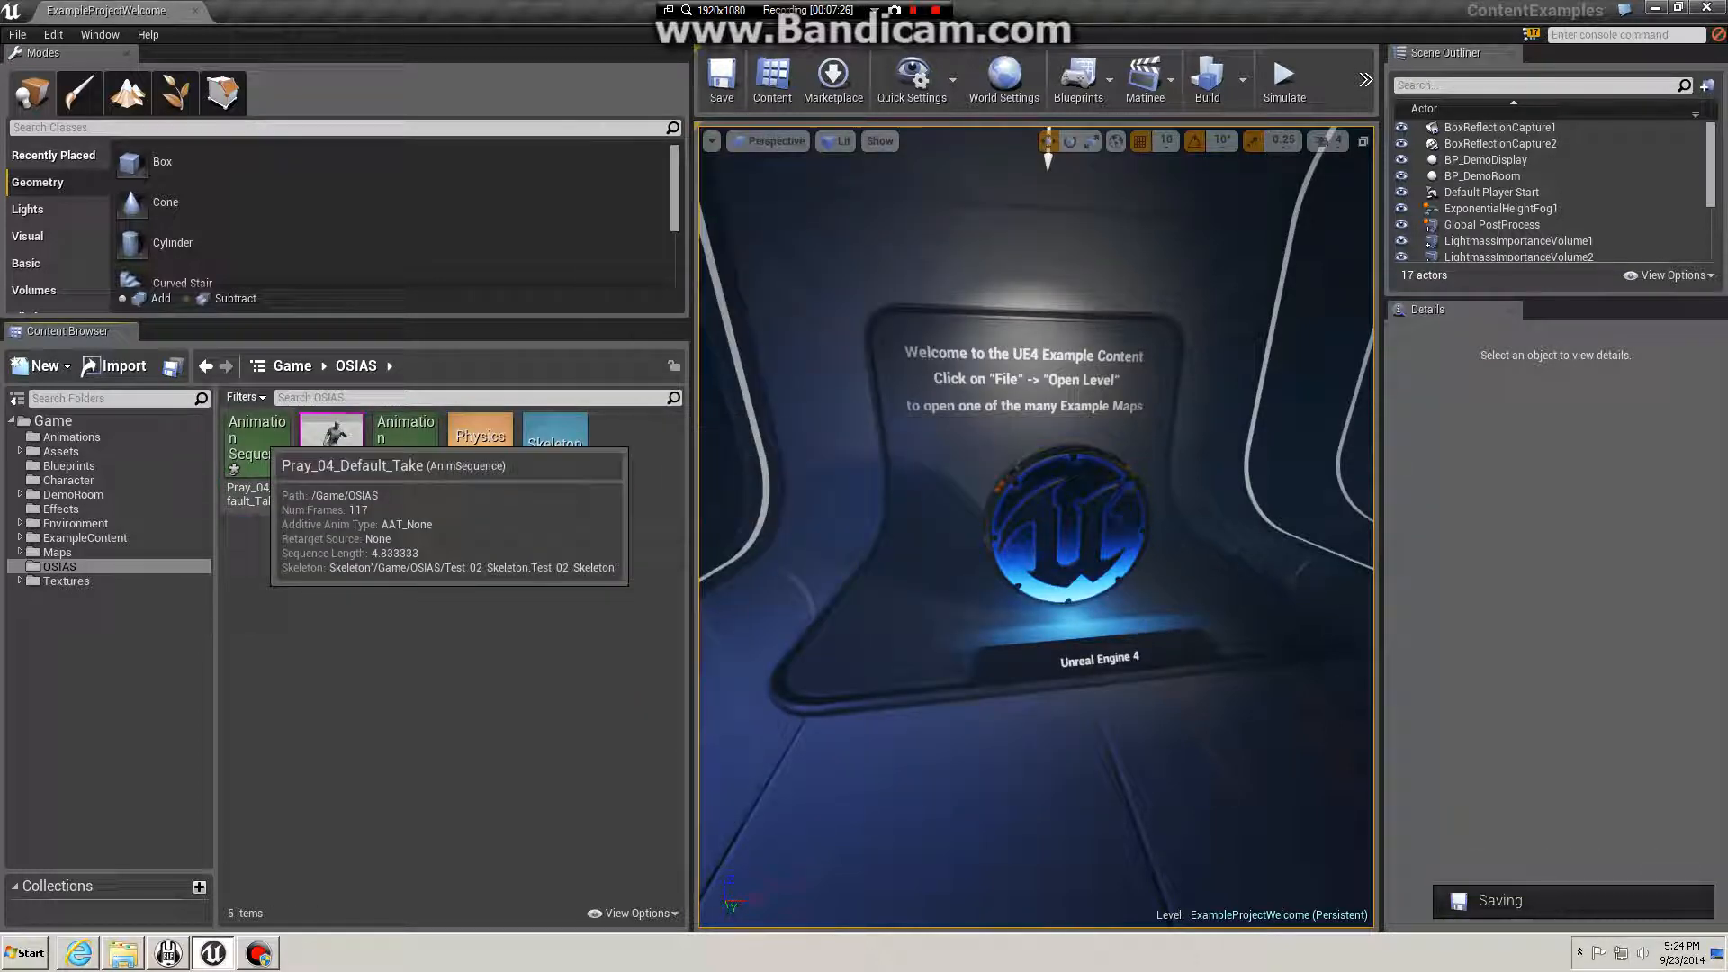
# Step: Play back Pray_04_Default_Take on the Test_02 mesh from a side view showing its height above the floor, and close the editor
pyautogui.doubleClick(331, 436)
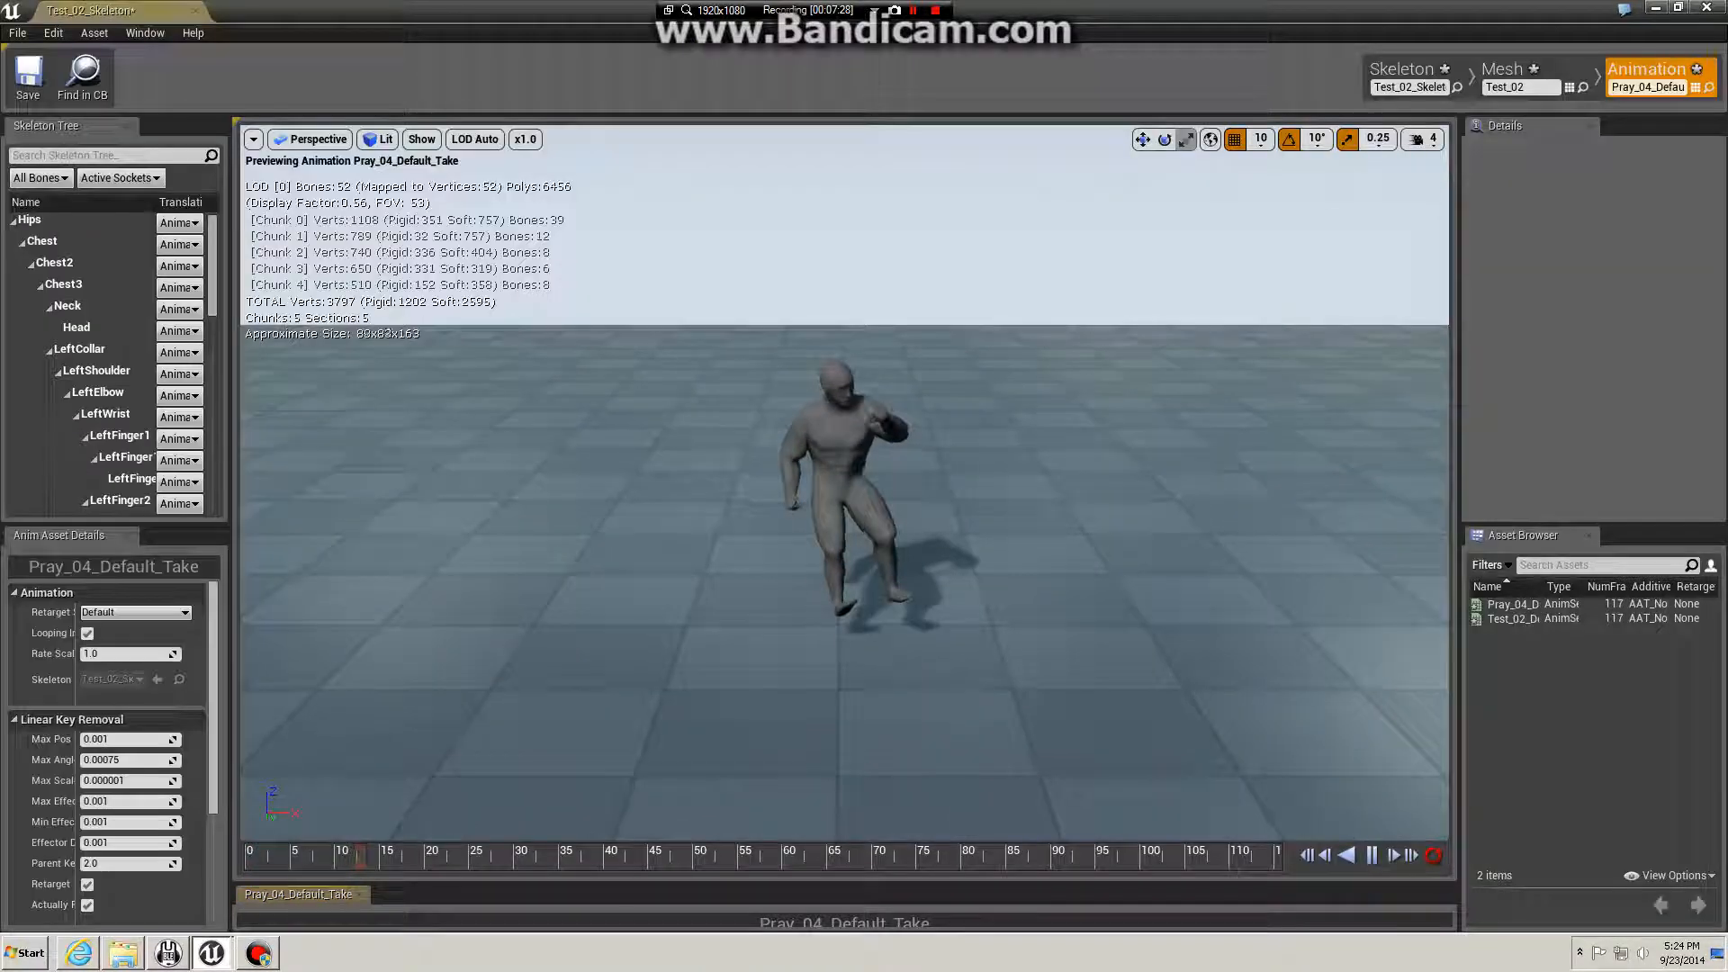
pyautogui.moveTo(844, 481); pyautogui.dragTo(814, 437, button='right')
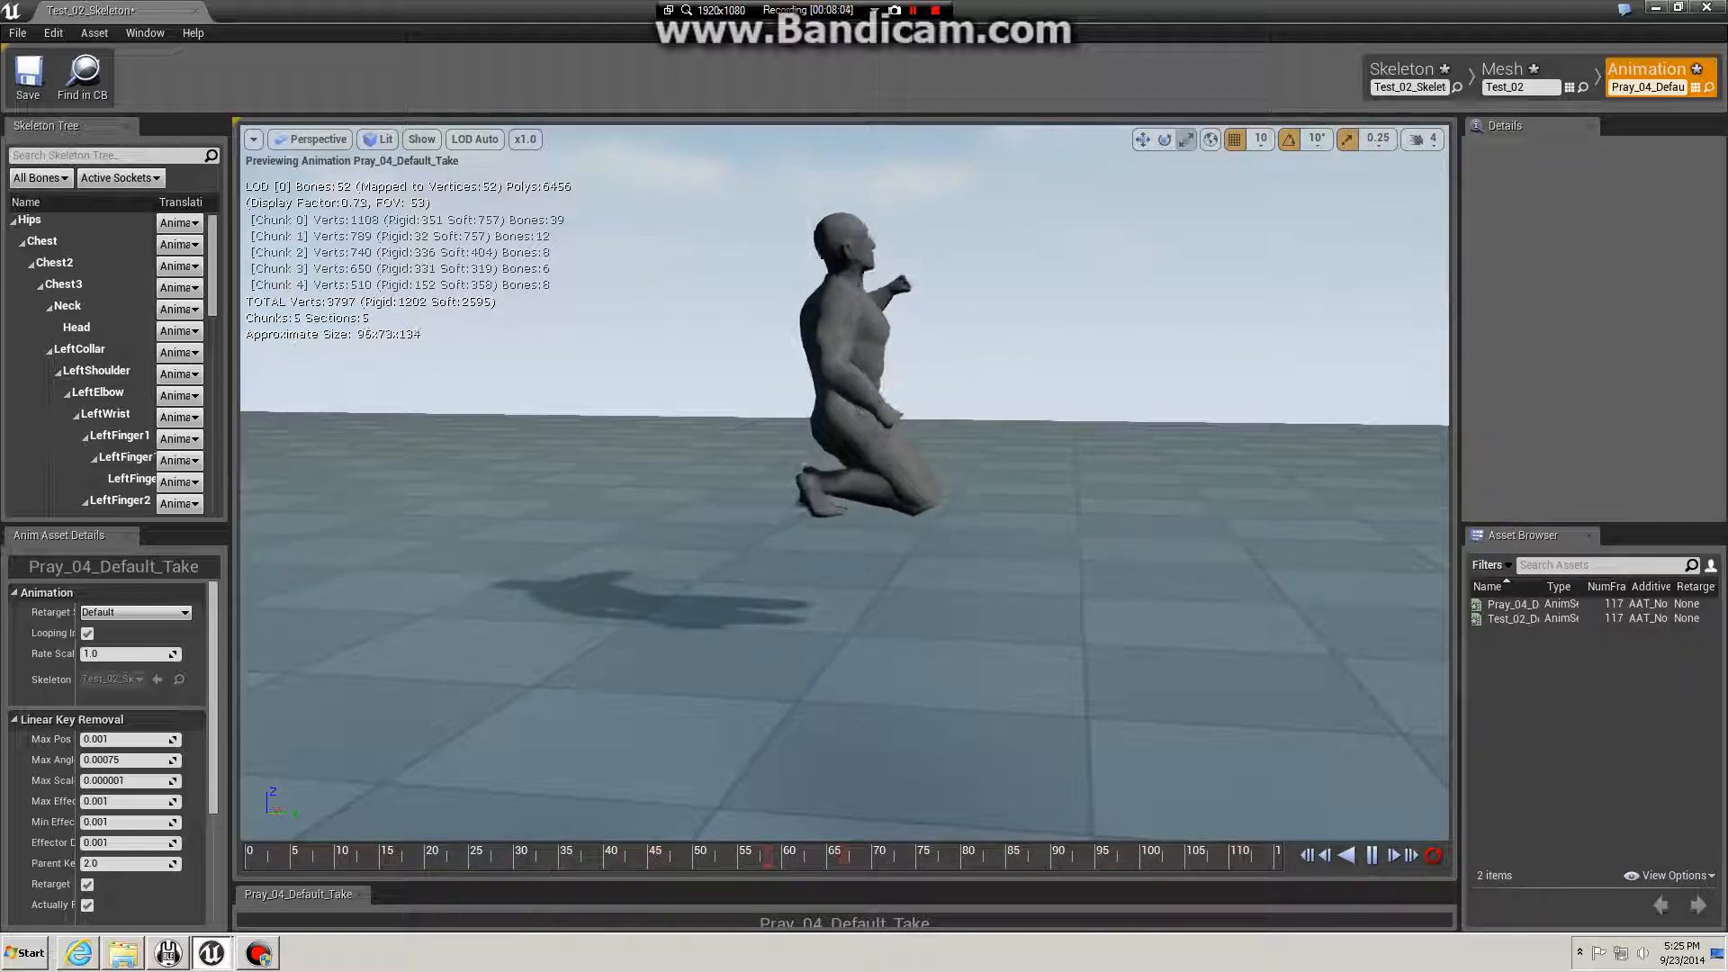
pyautogui.hotkey('alt', 'F4')
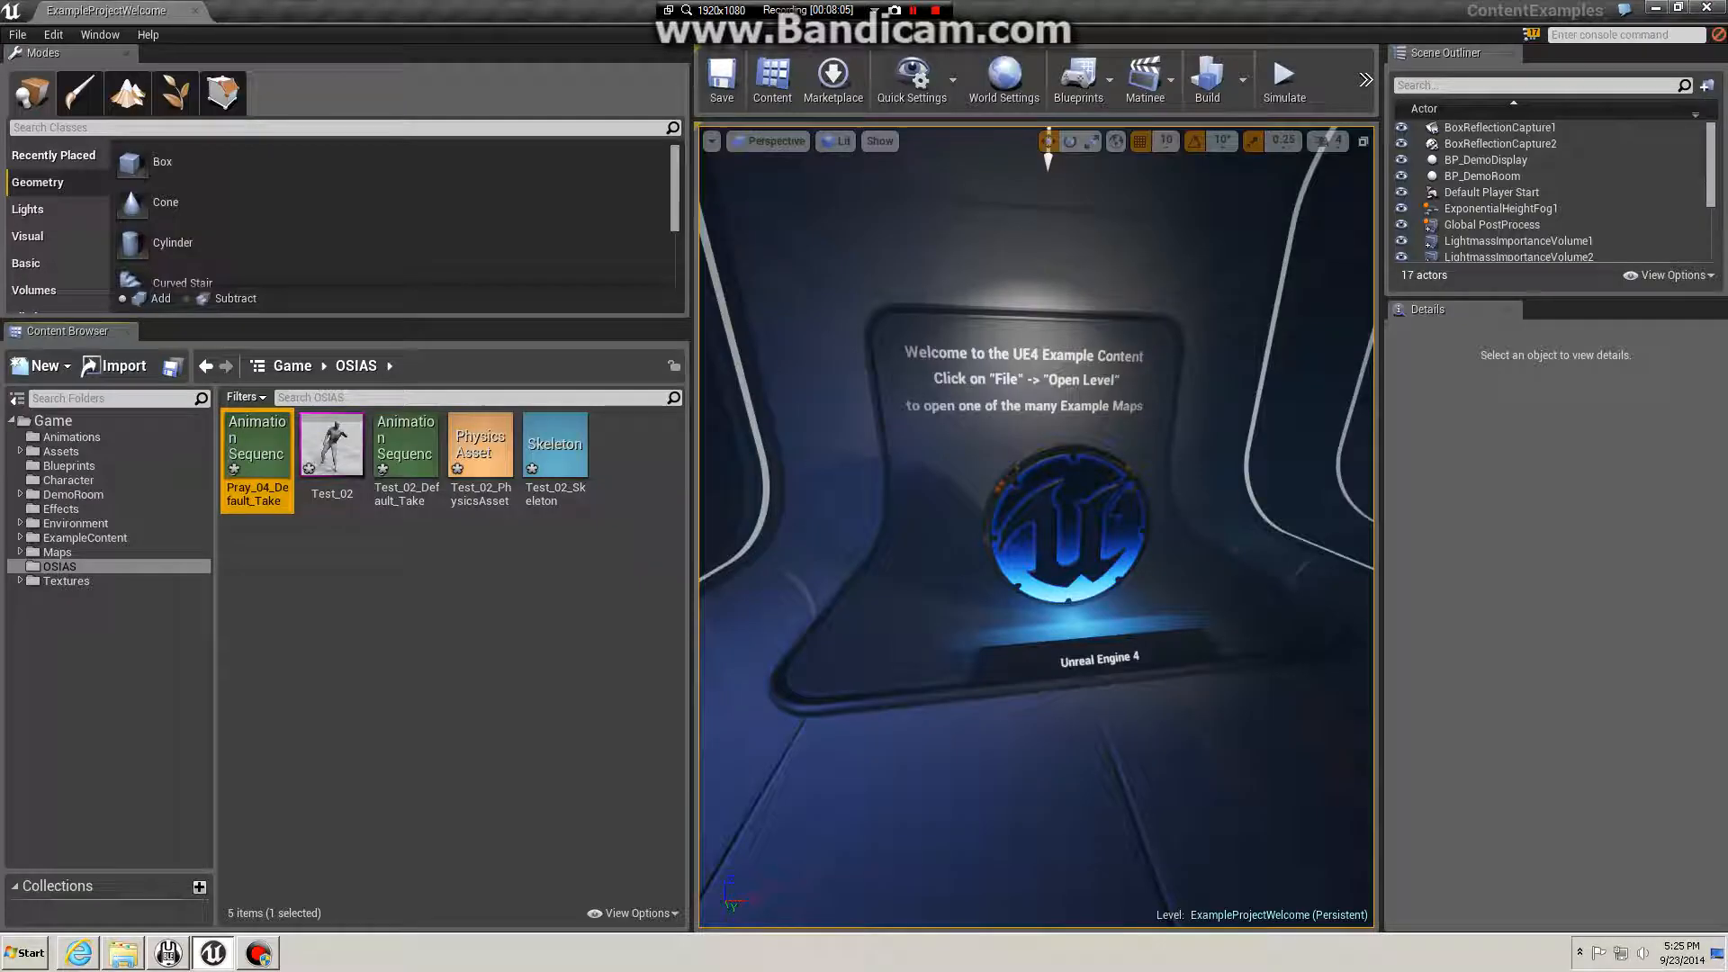
# Step: Import Pray_04.fbx into OSIAS as a skeletal mesh with its own new skeleton, and dismiss the import log
pyautogui.click(124, 953)
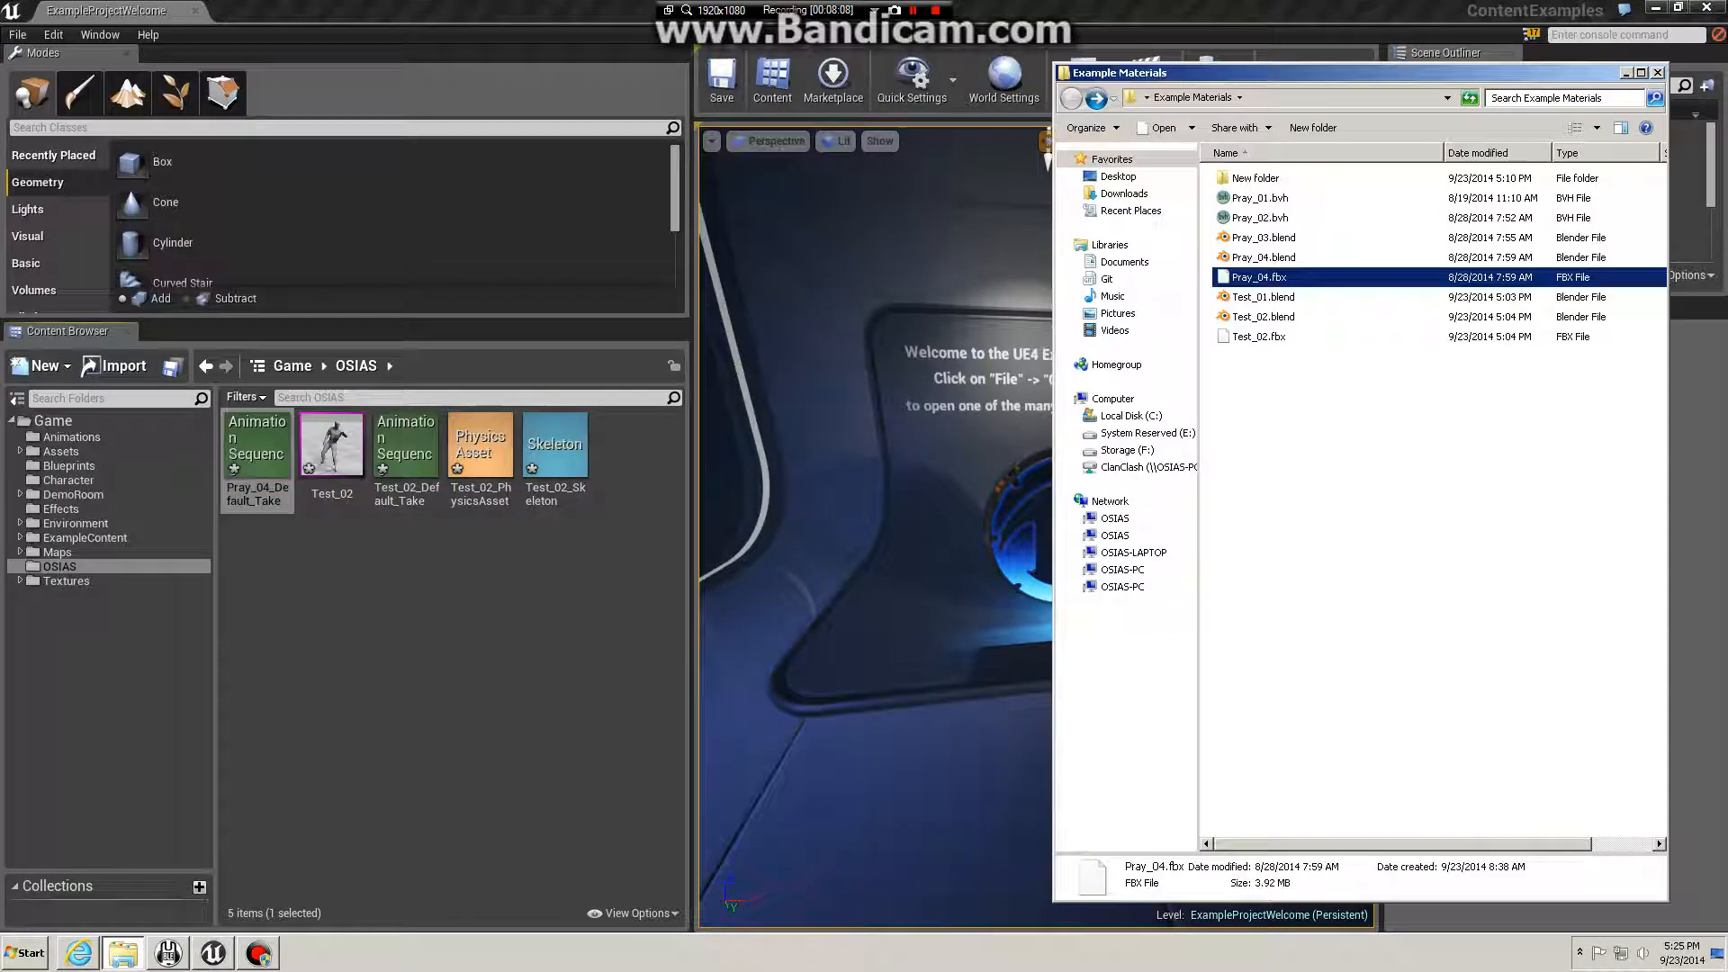
pyautogui.click(1350, 576)
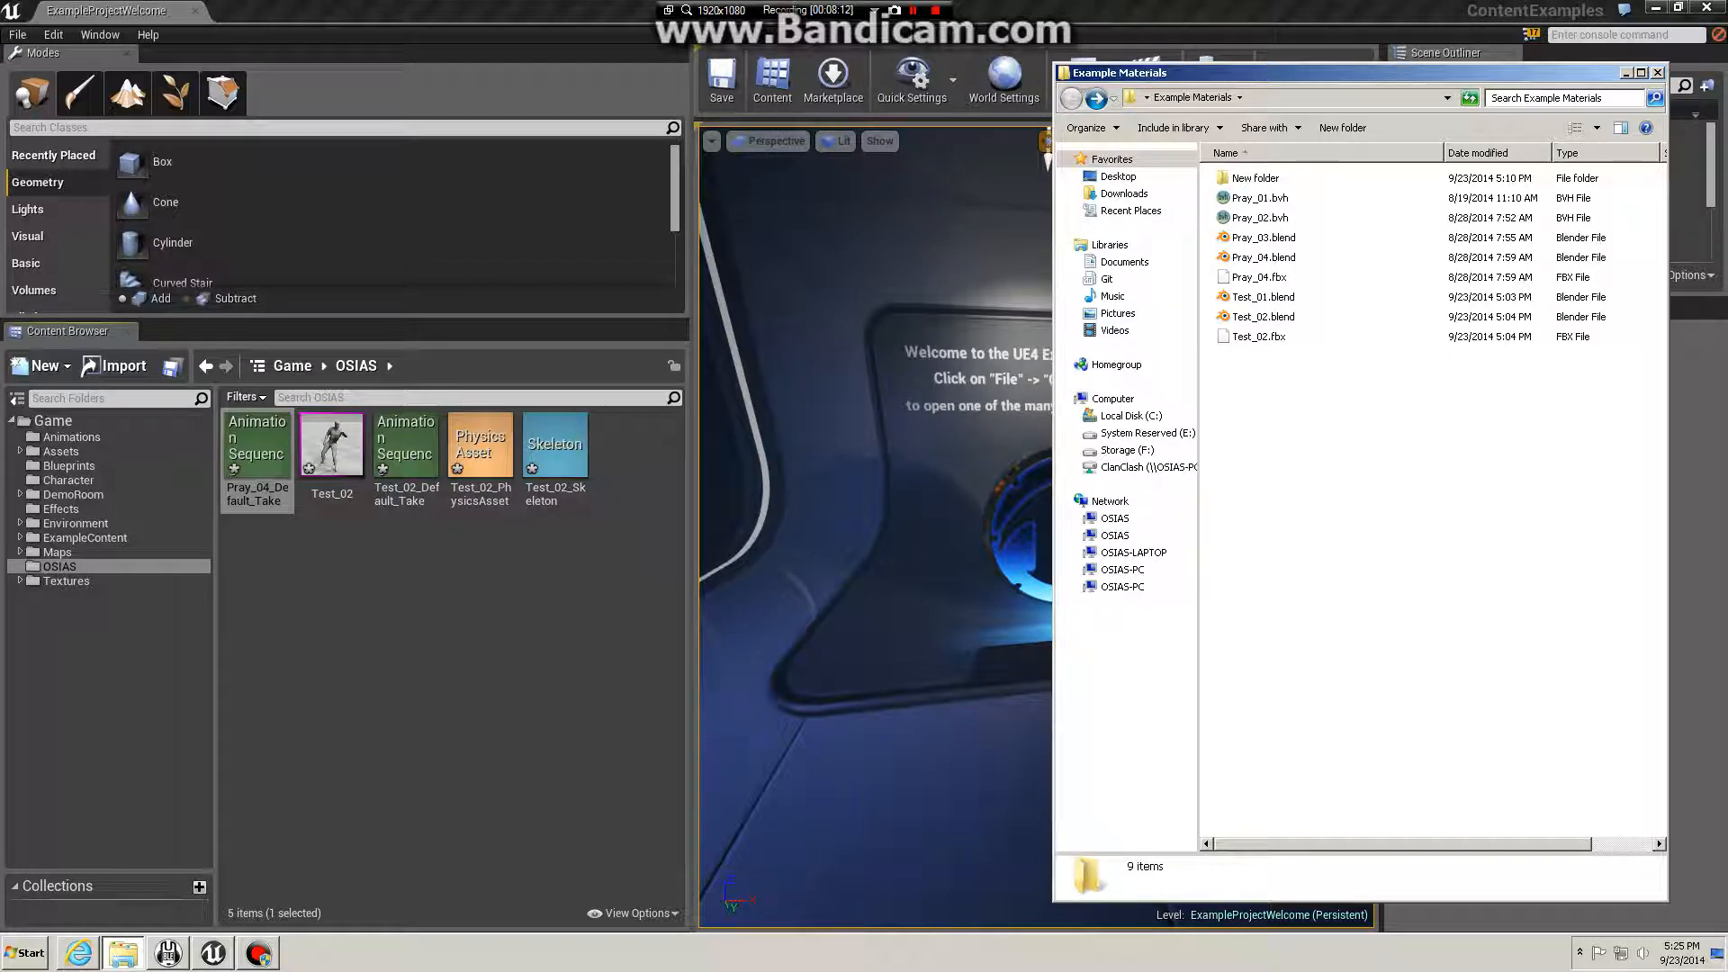
pyautogui.moveTo(1258, 277); pyautogui.dragTo(449, 630)
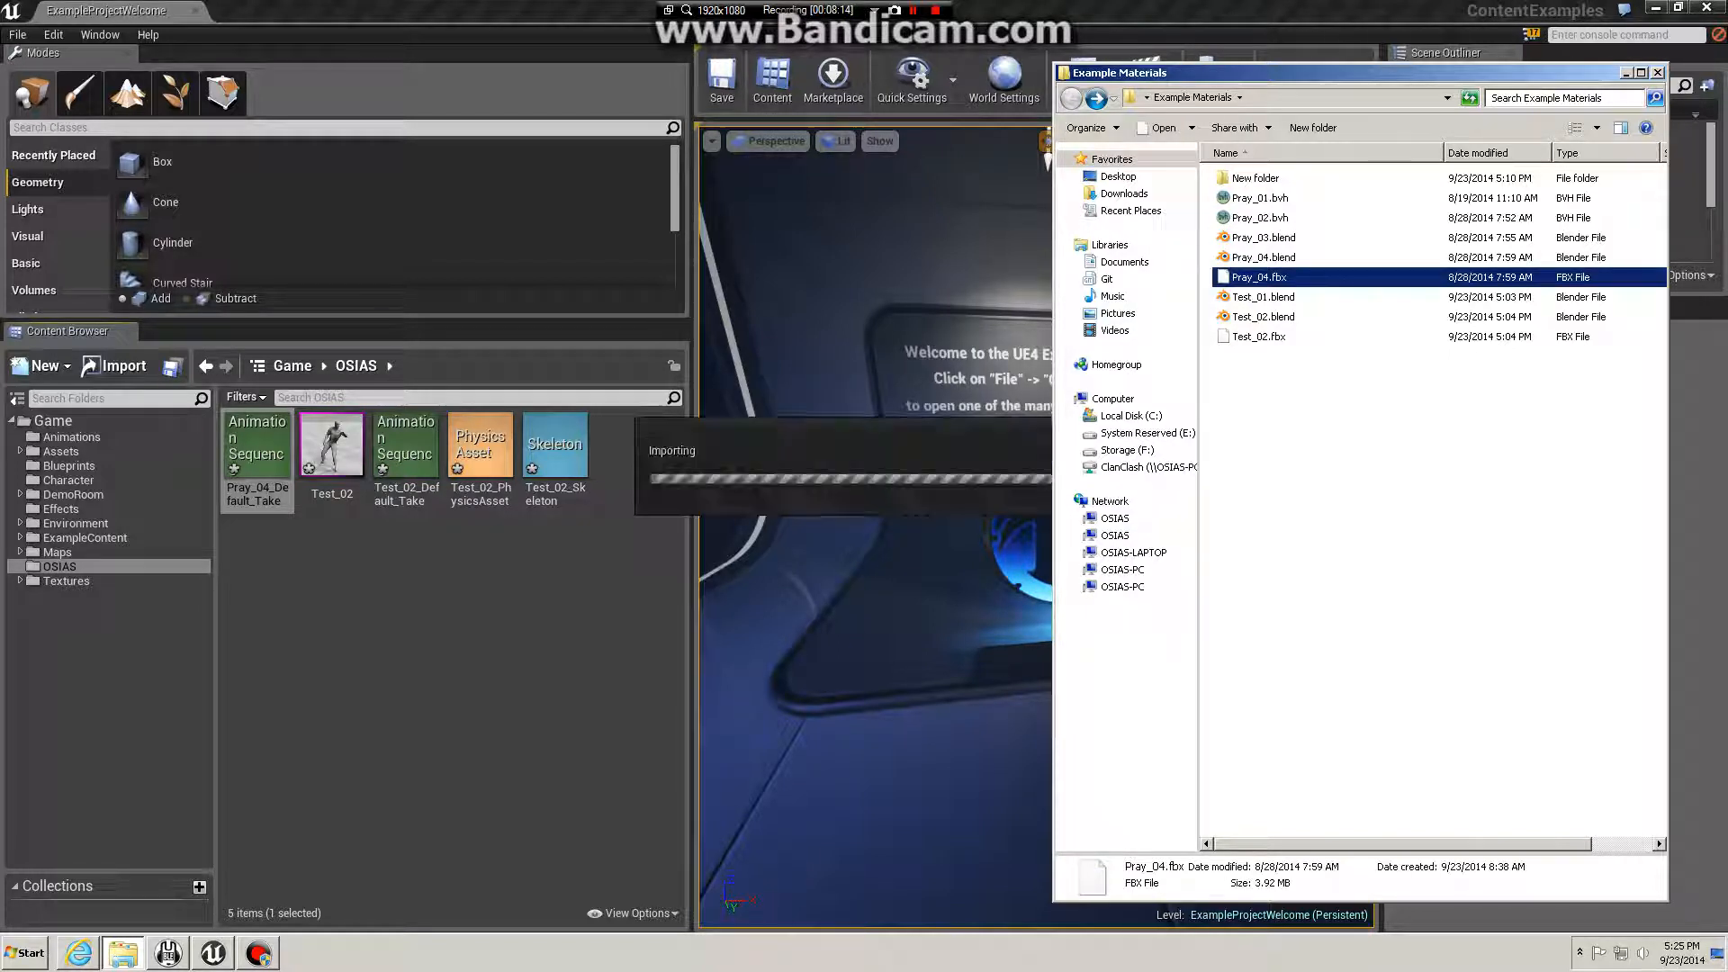
pyautogui.click(950, 611)
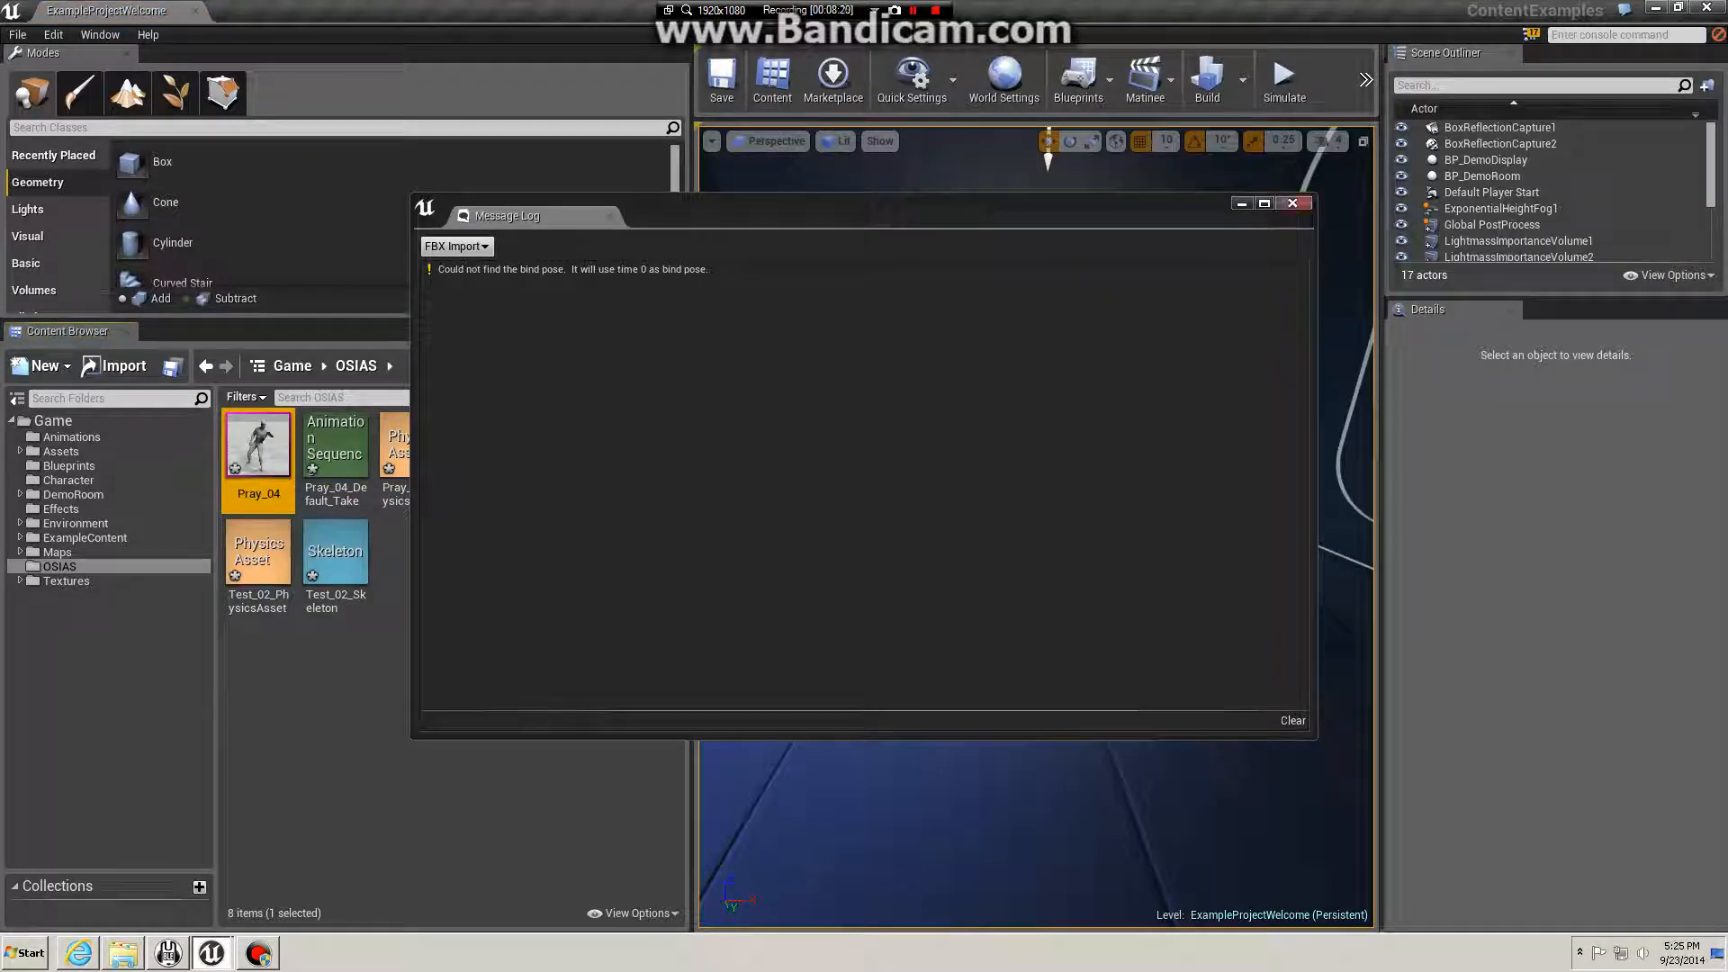
pyautogui.click(1292, 203)
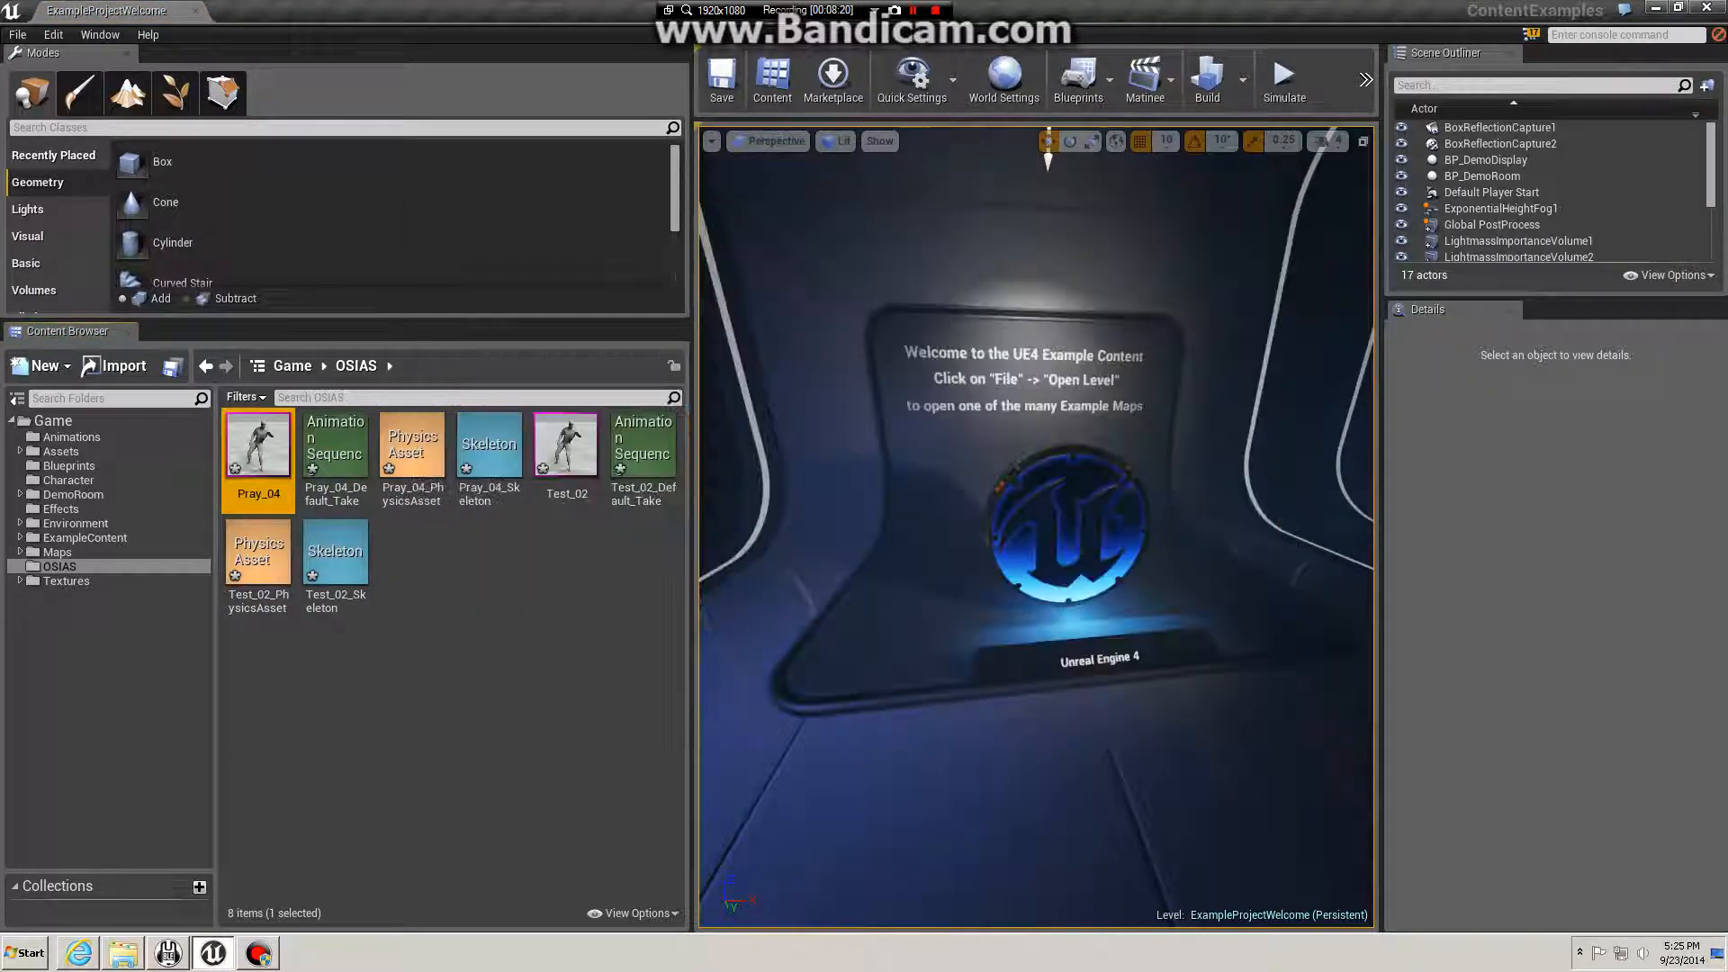
pyautogui.click(531, 684)
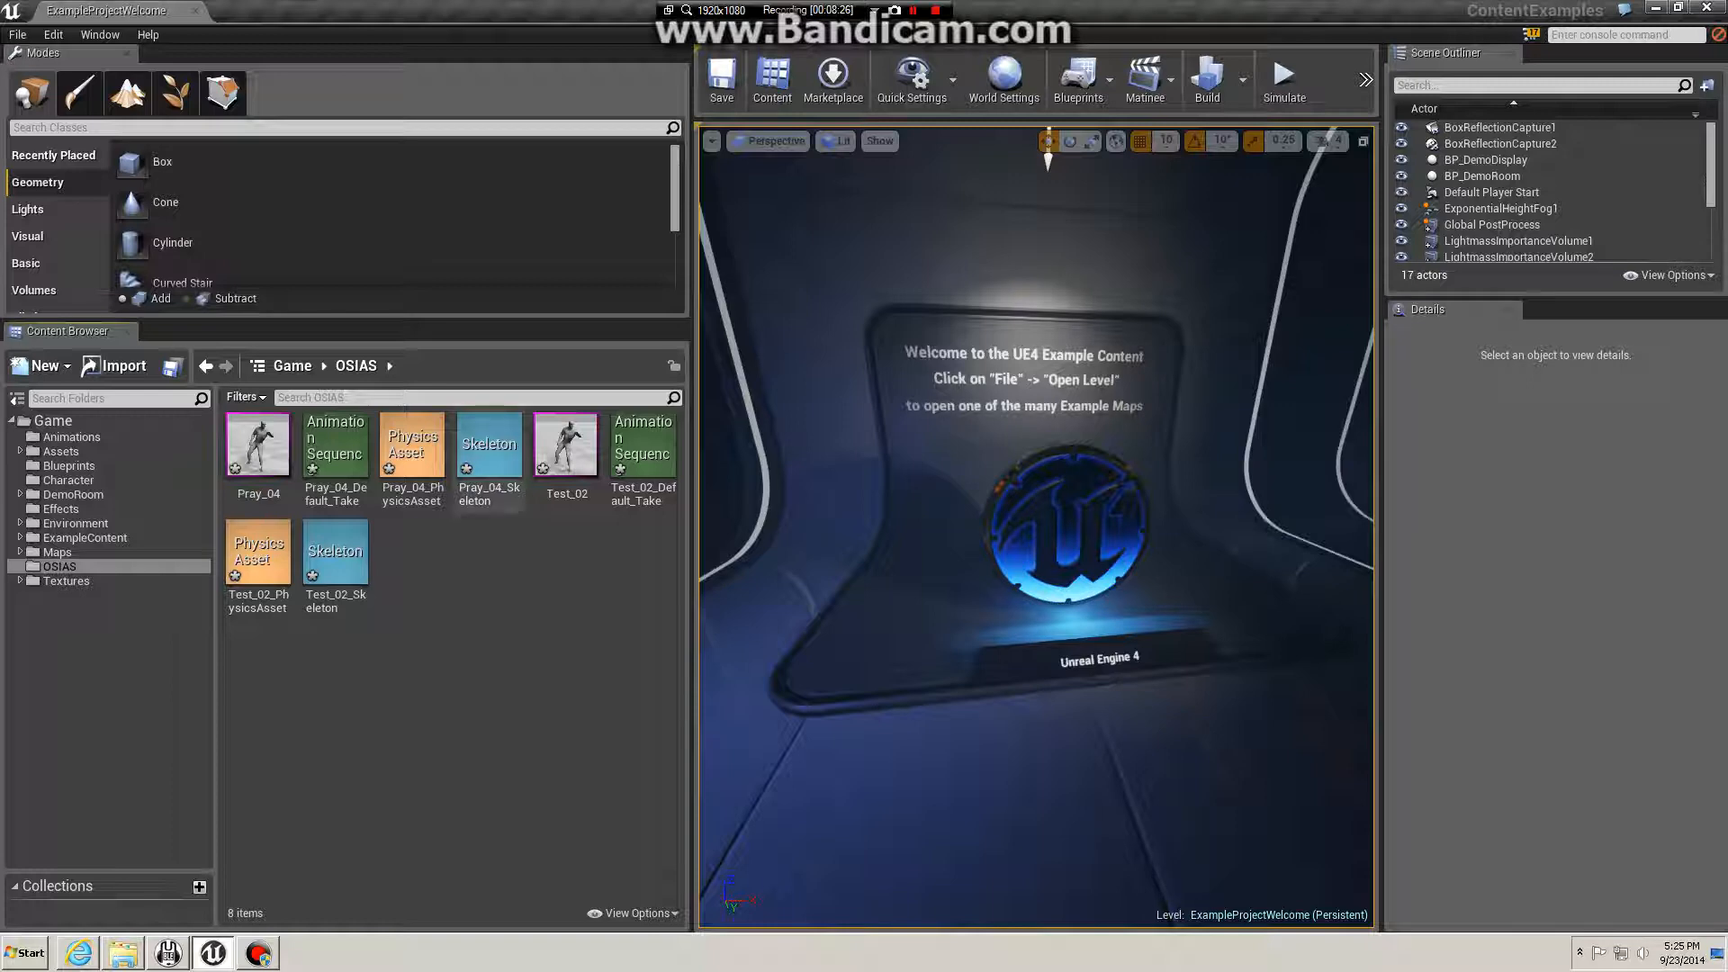
# Step: Select Pray_04_Skeleton, replay Pray_04_Default_Take to check it on the Test_02 mesh, and close the animation editor
pyautogui.click(493, 450)
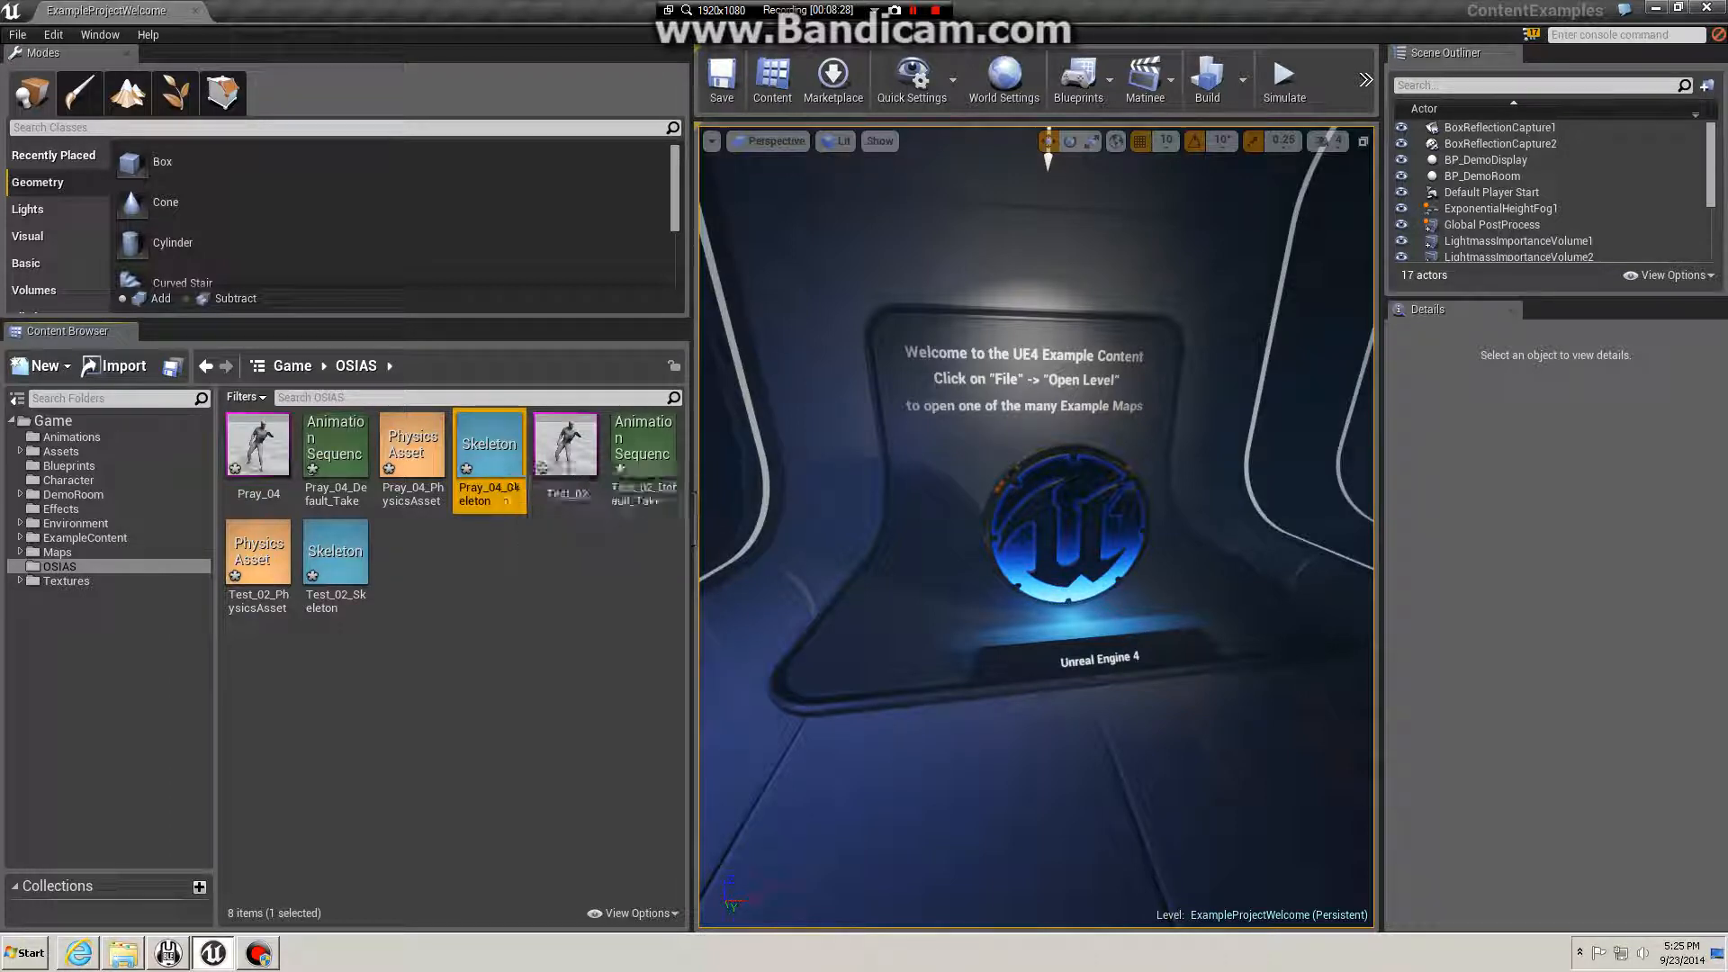
pyautogui.doubleClick(335, 446)
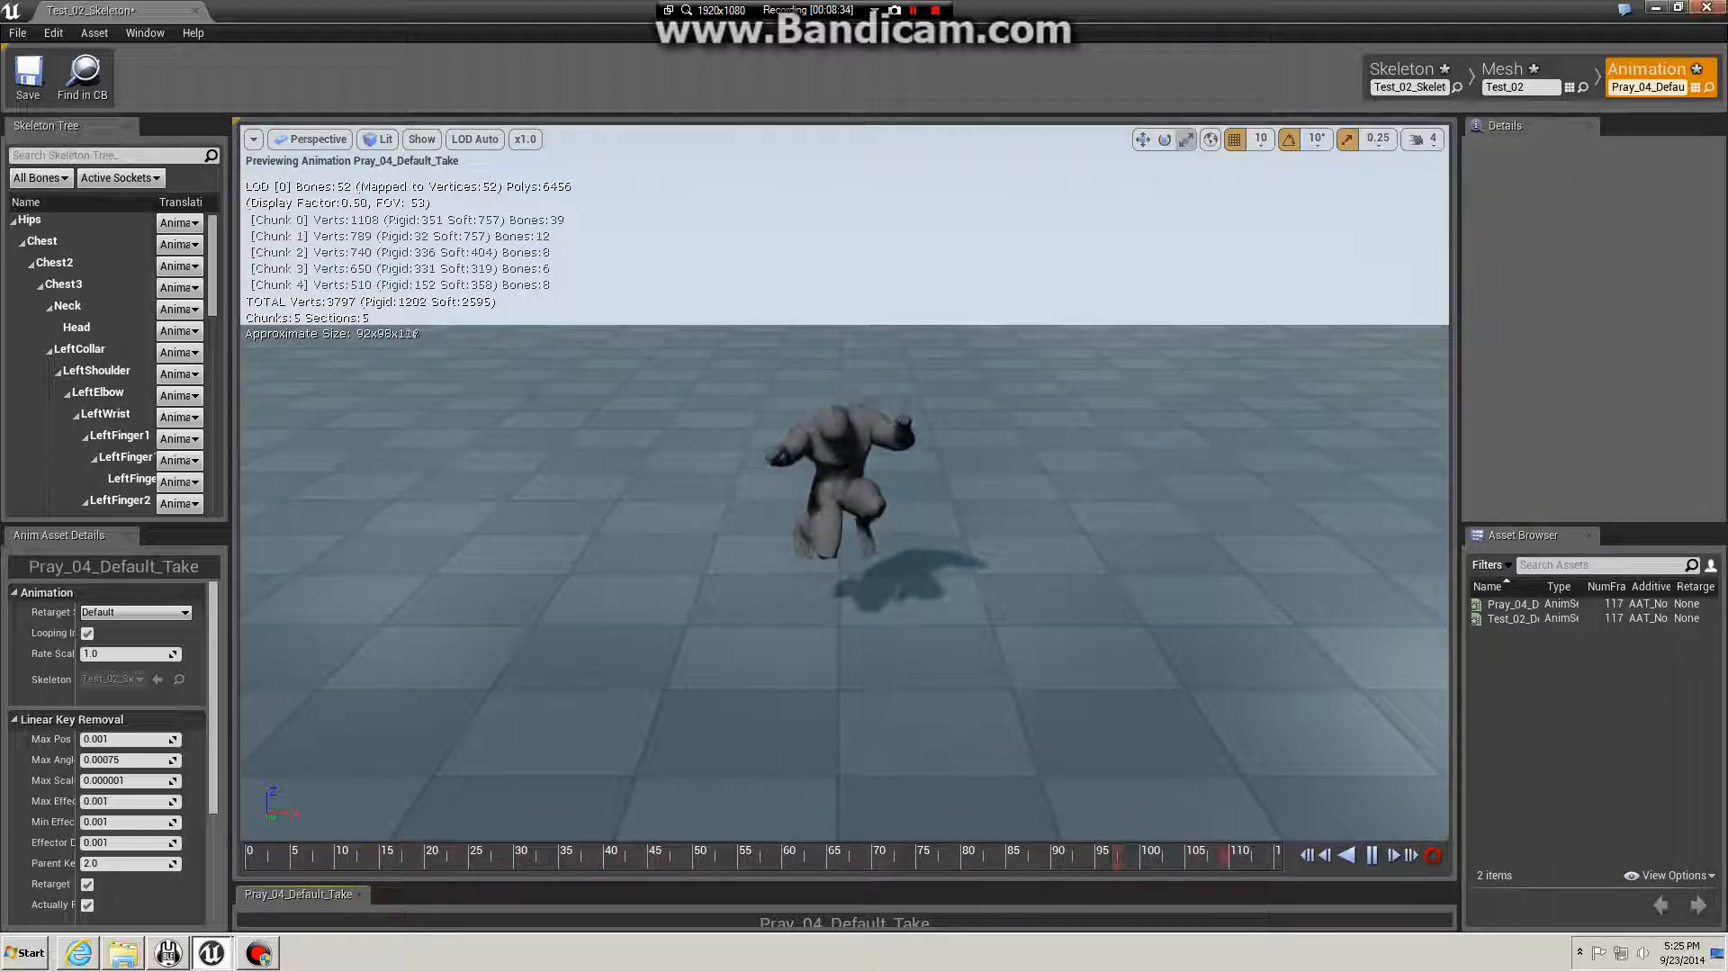
pyautogui.click(1706, 7)
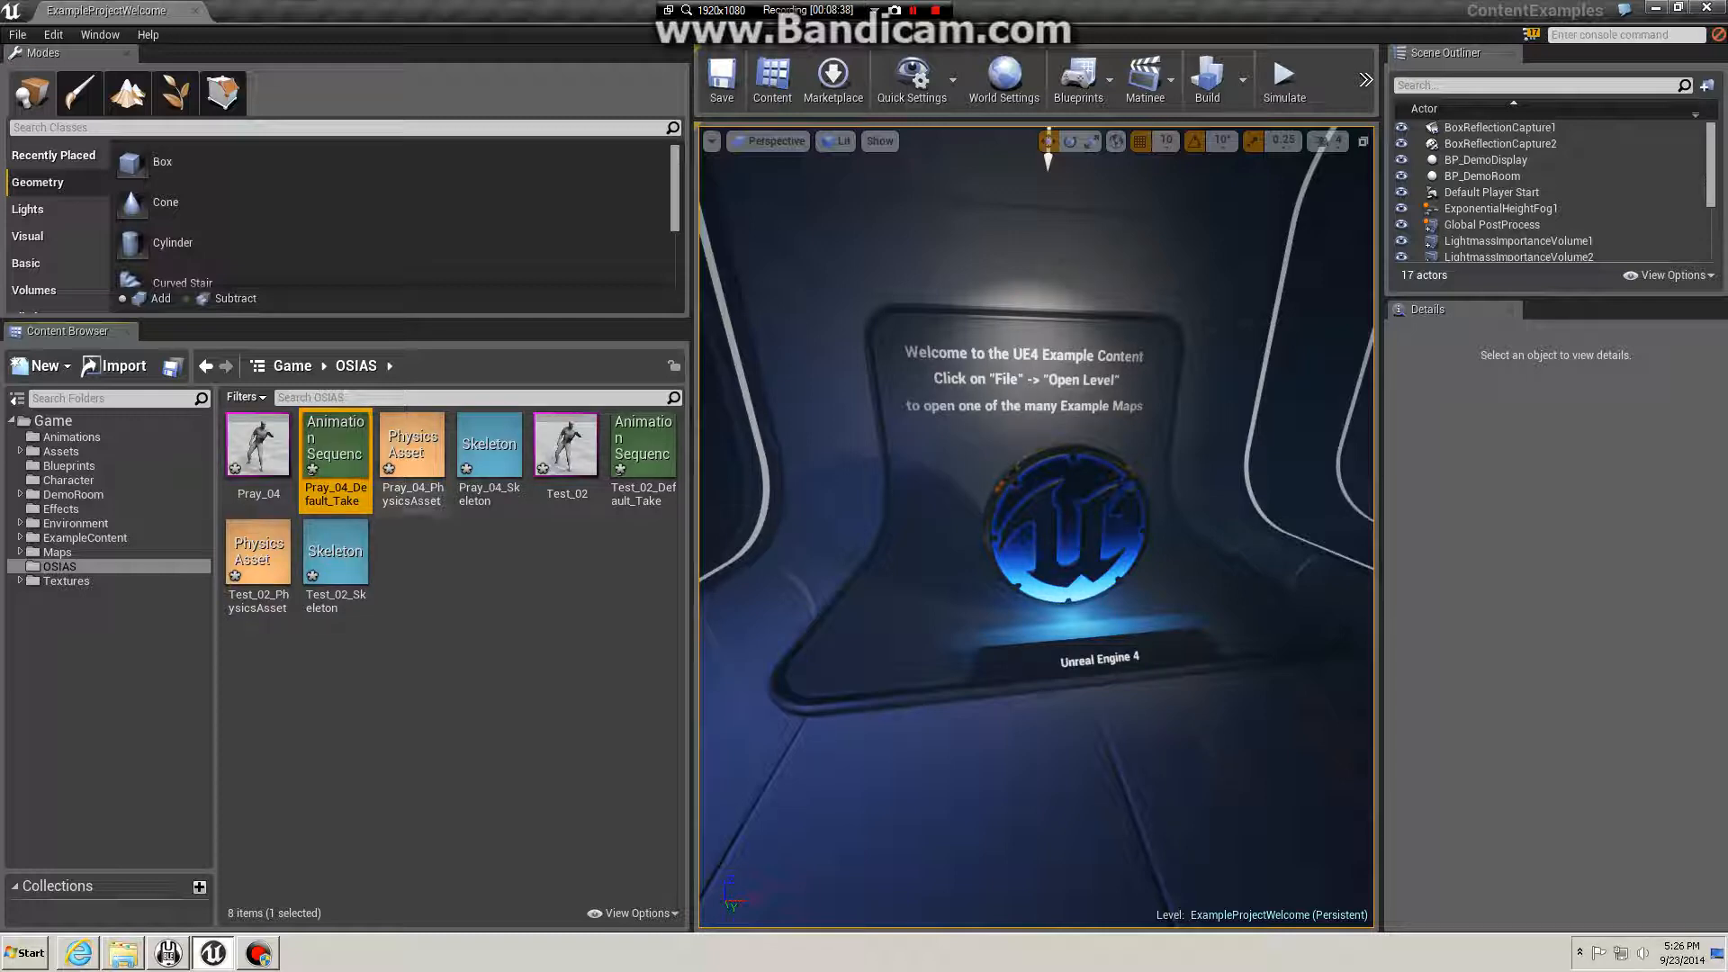
# Step: Play back Test_02_Default_Take on the Test_02 mesh to check its motion, and close the animation editor
pyautogui.doubleClick(642, 442)
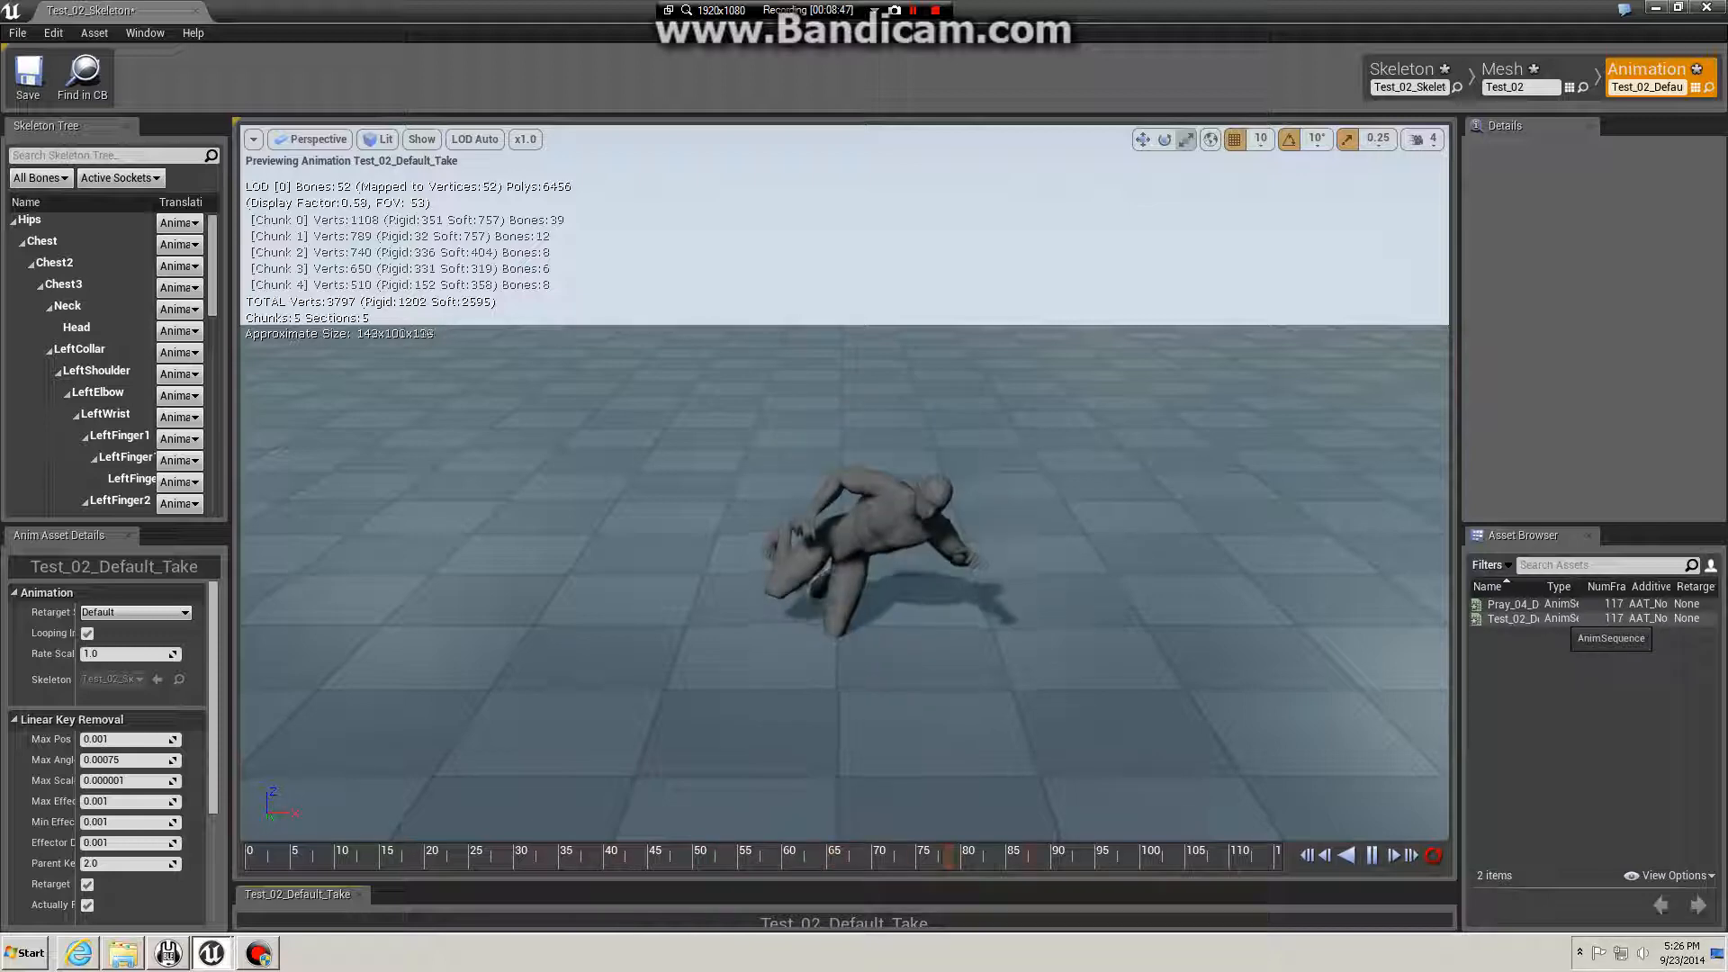
pyautogui.click(1561, 619)
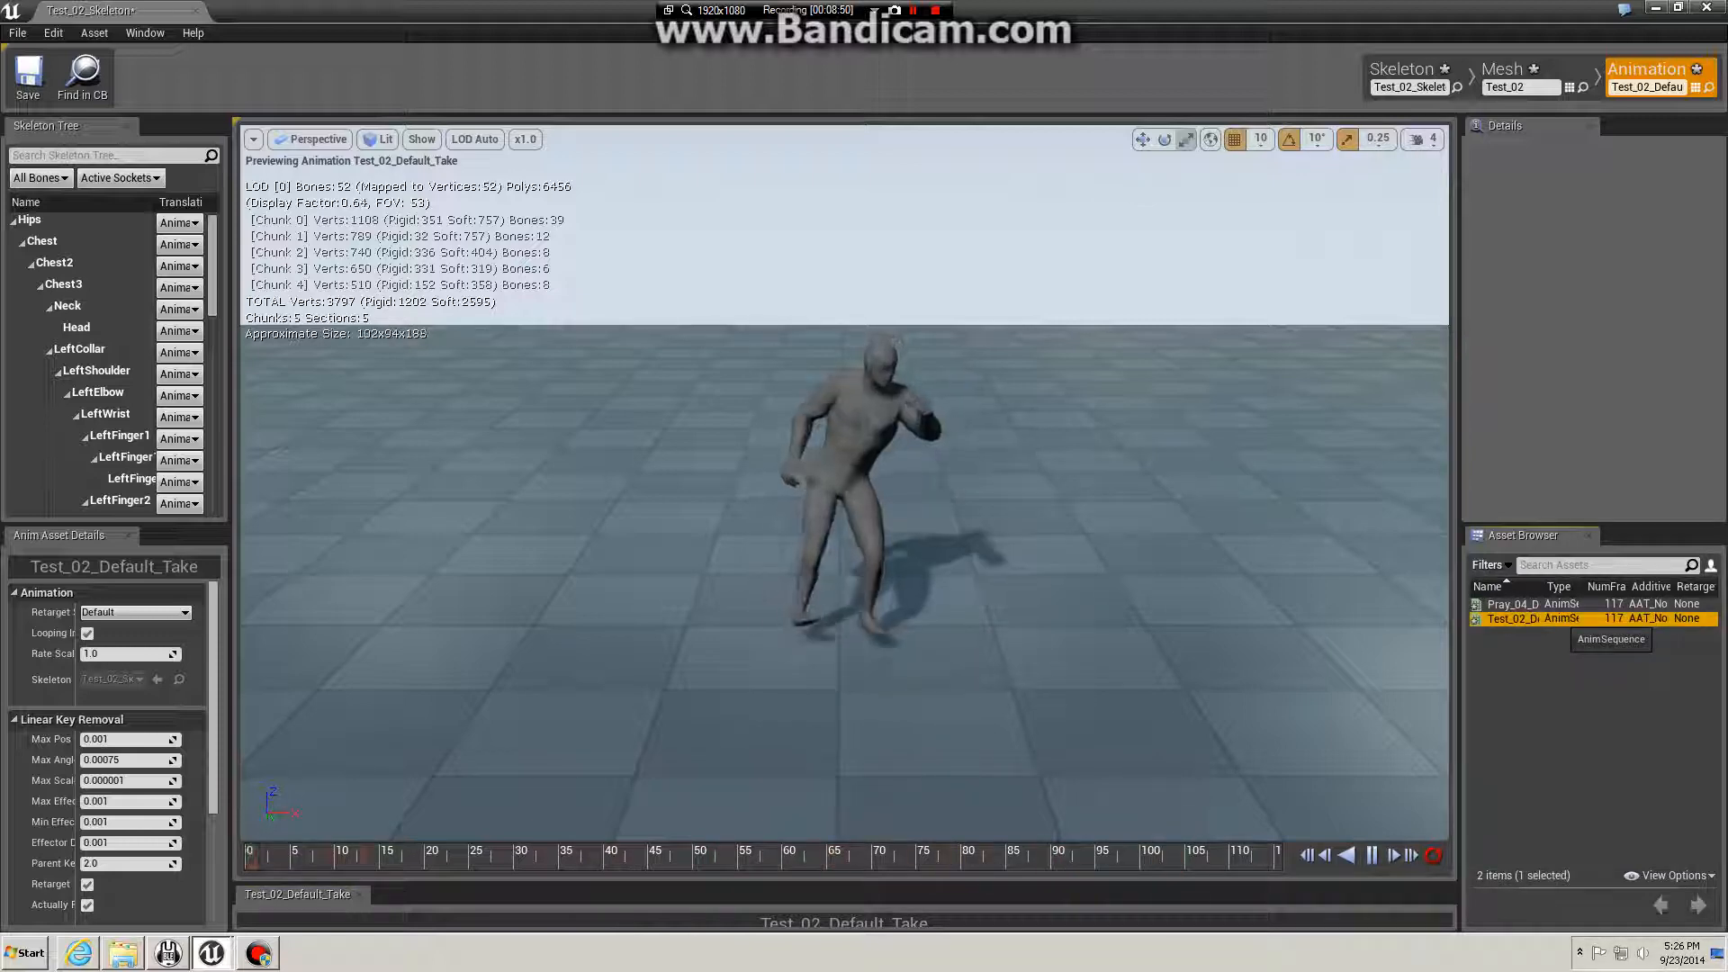
pyautogui.click(1706, 8)
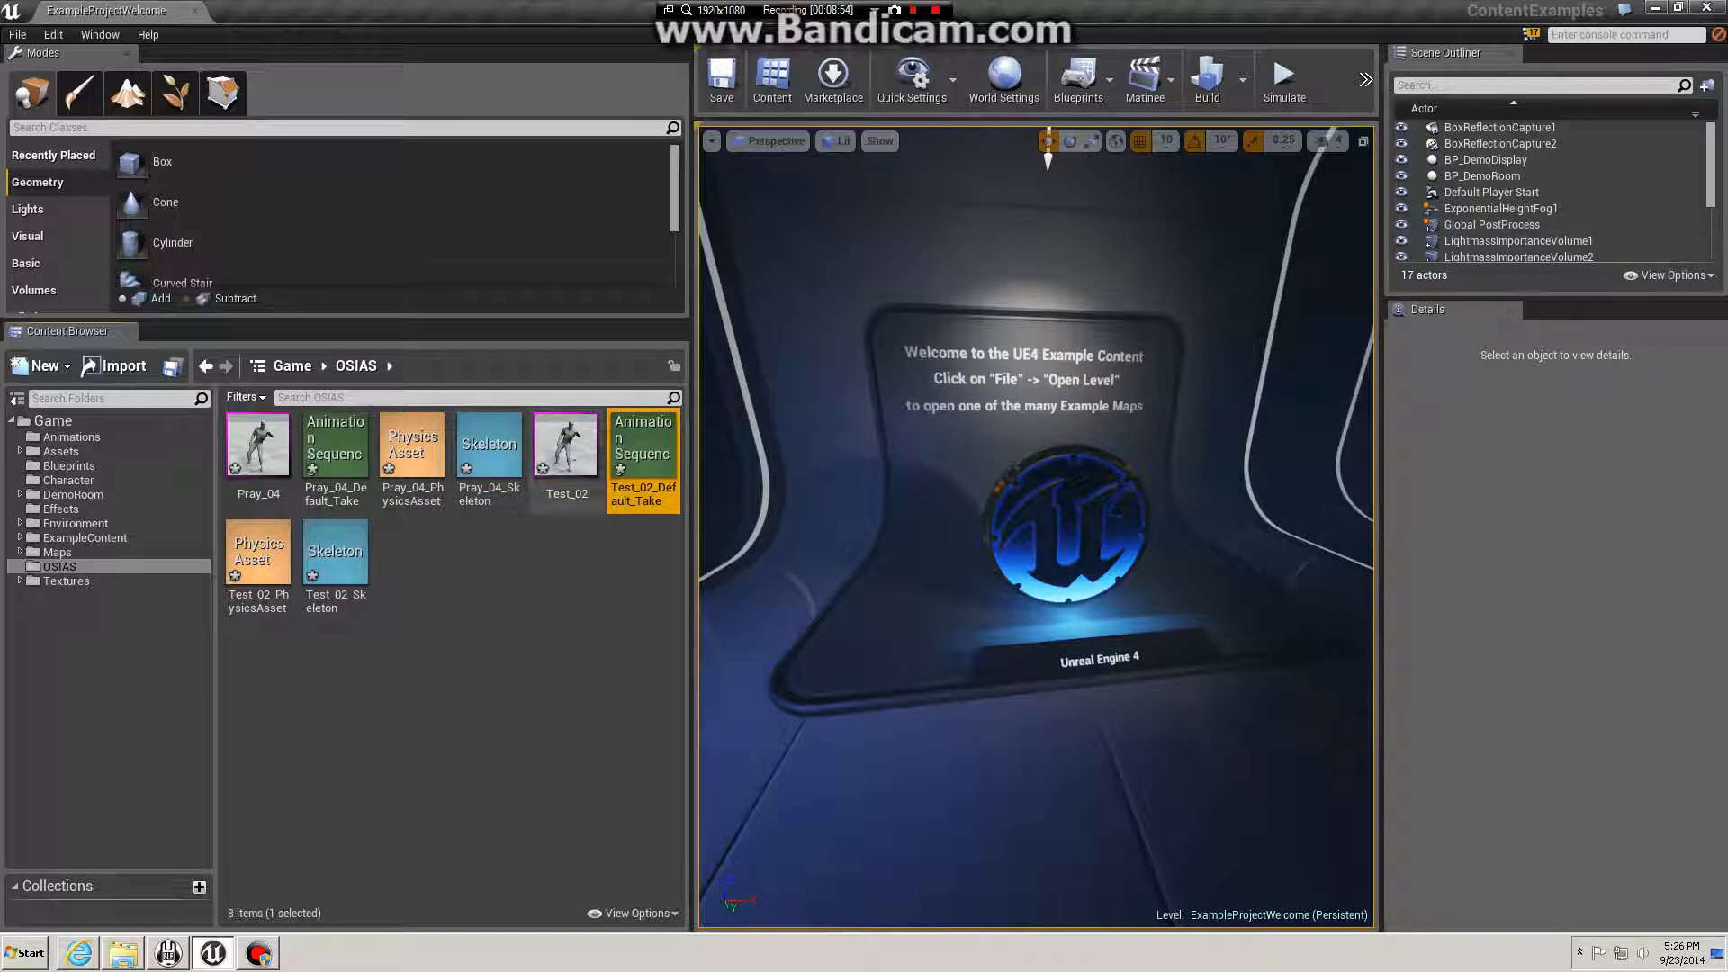
pyautogui.click(563, 445)
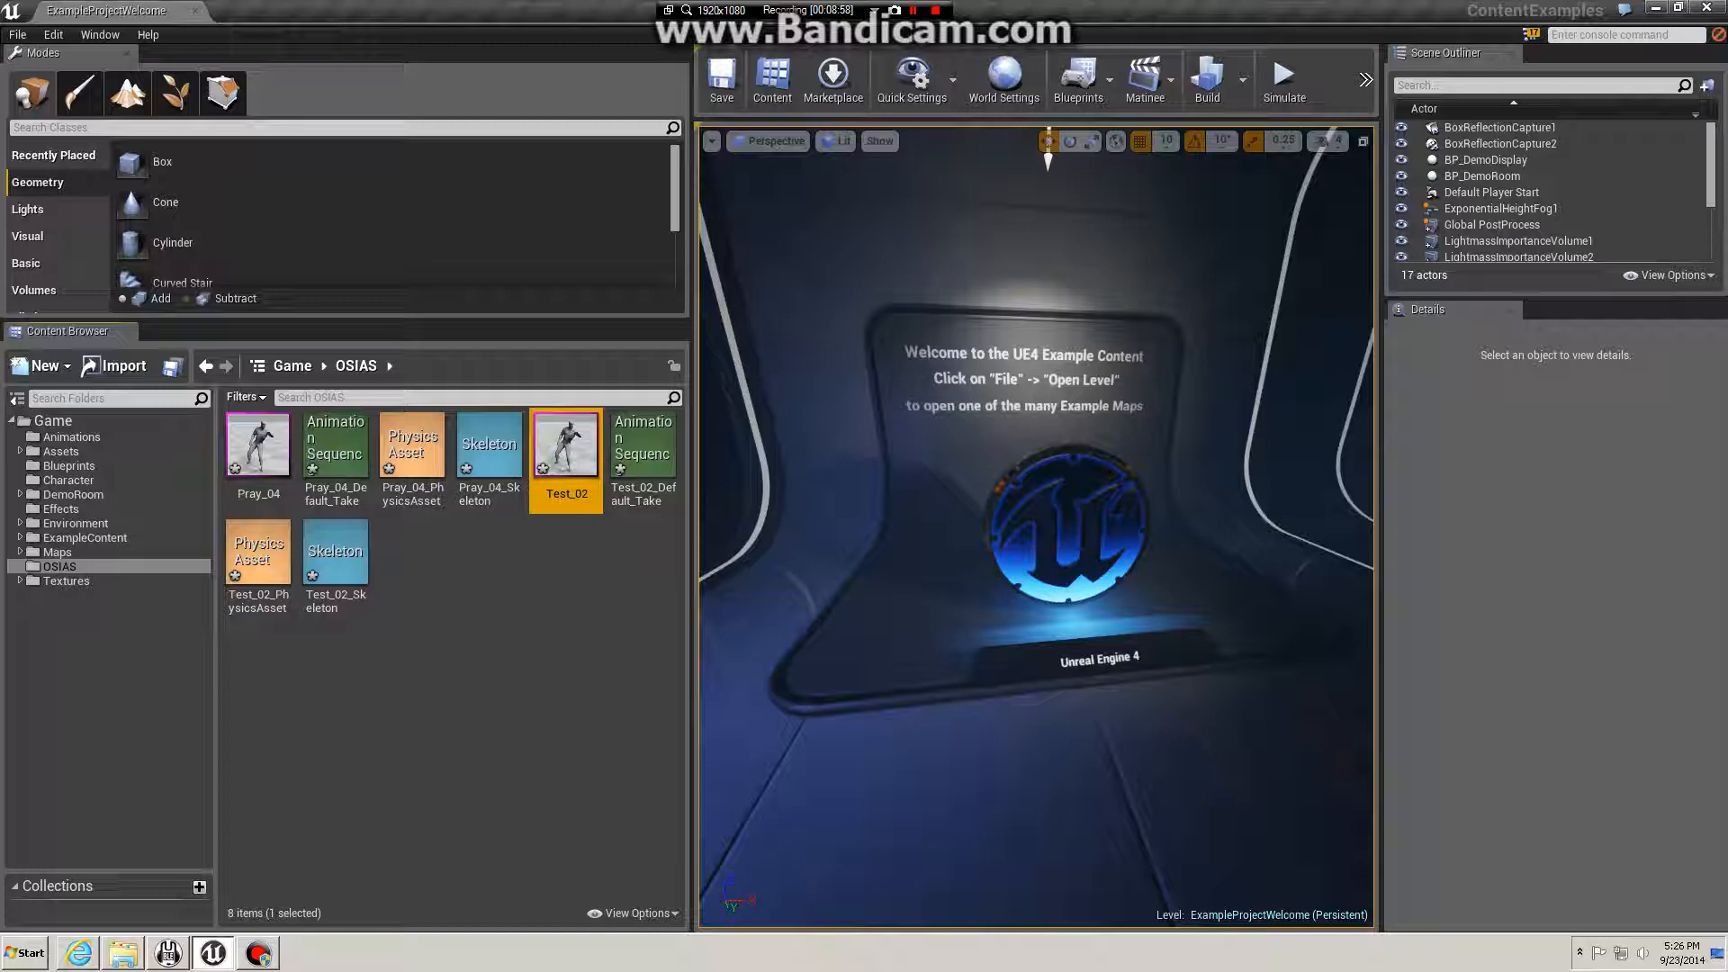
pyautogui.keyDown('shift'); pyautogui.click(253, 551); pyautogui.keyUp('shift')
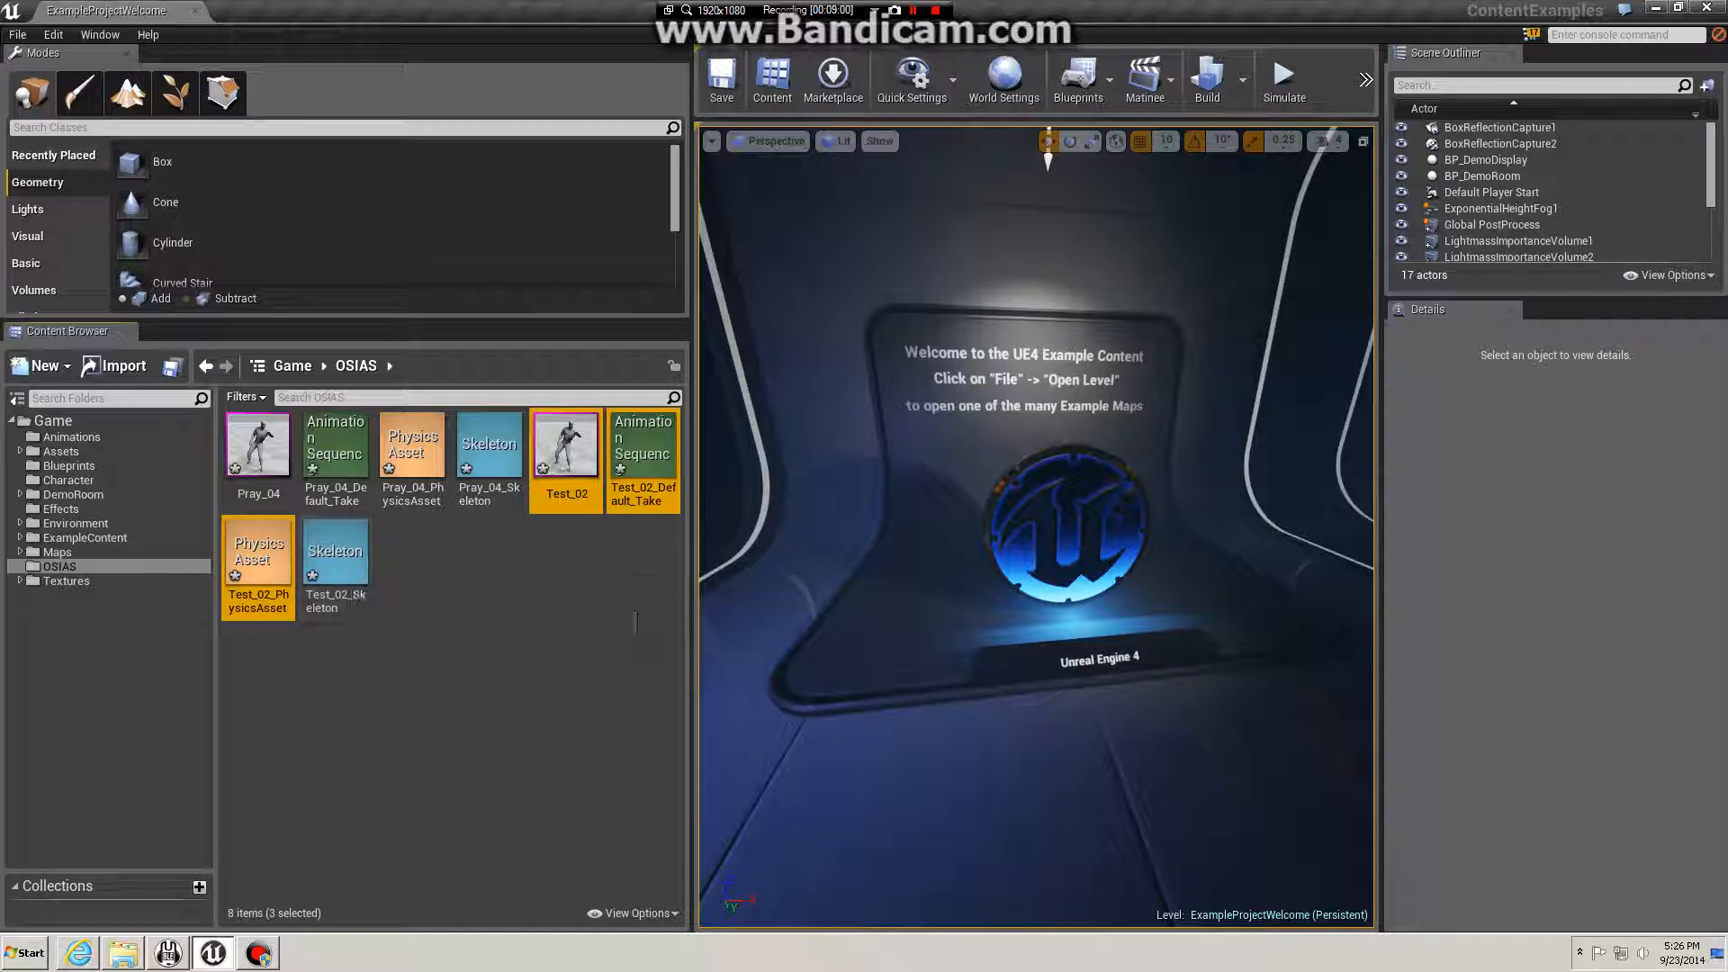
pyautogui.click(441, 629)
pyautogui.click(258, 445)
pyautogui.keyDown('shift'); pyautogui.click(335, 446); pyautogui.keyUp('shift')
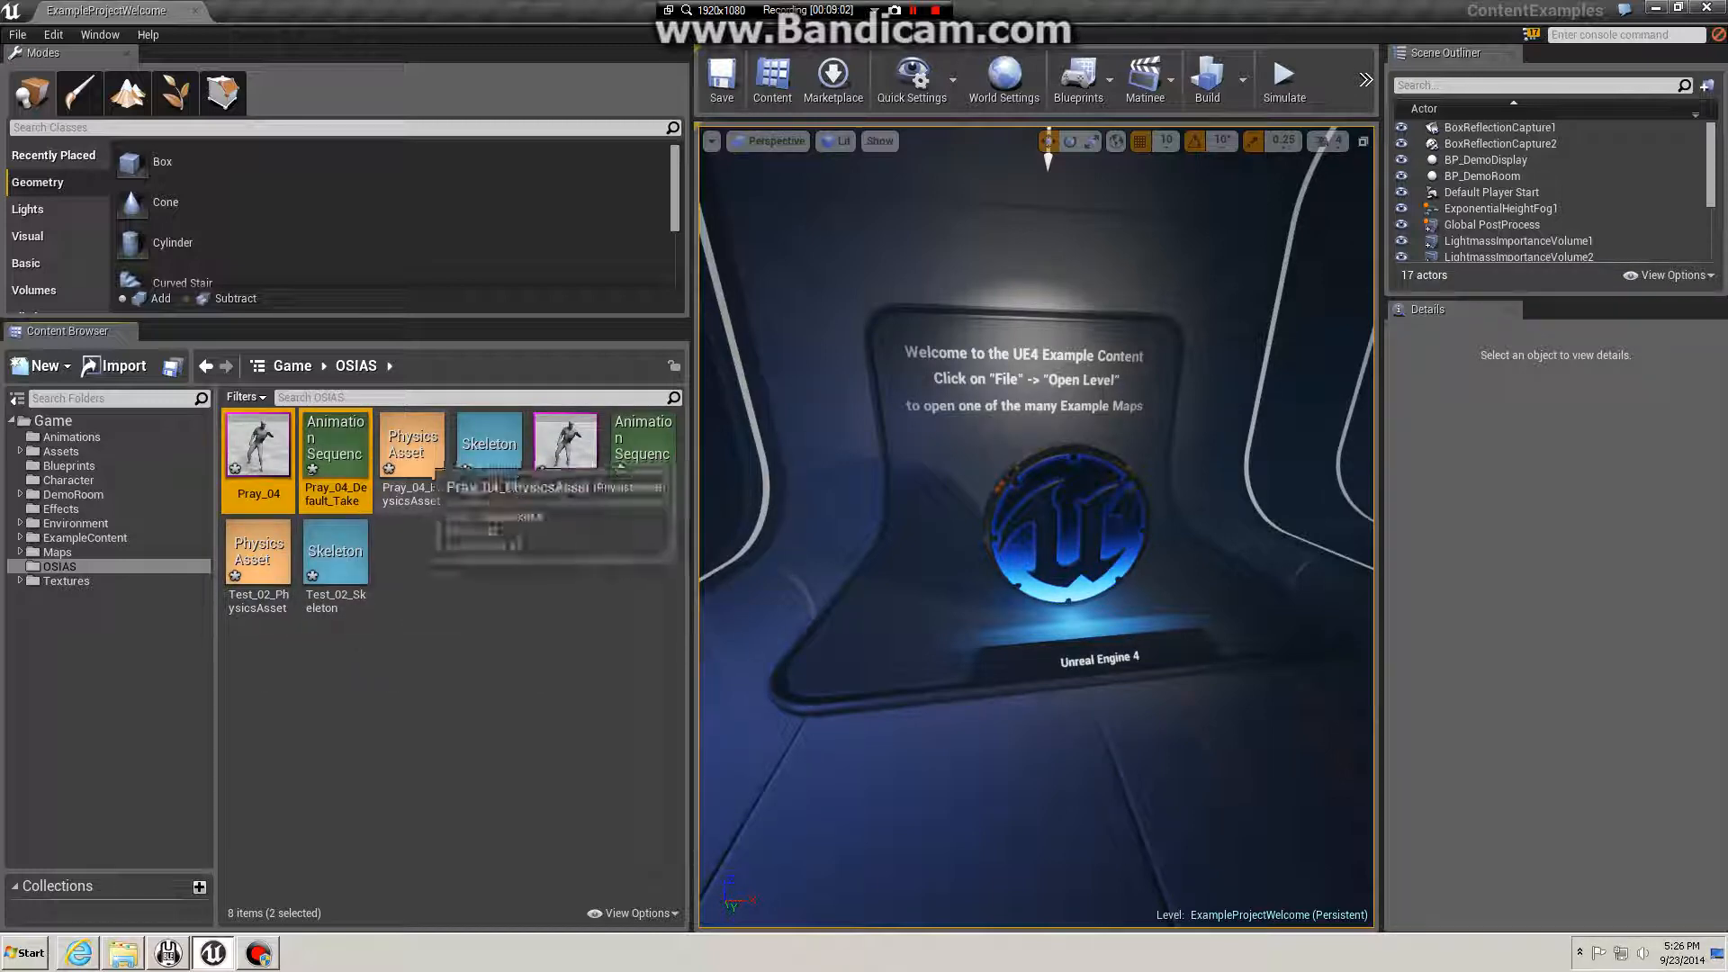
pyautogui.keyDown('ctrl'); pyautogui.click(336, 466); pyautogui.keyUp('ctrl')
pyautogui.keyDown('ctrl'); pyautogui.click(421, 457); pyautogui.keyUp('ctrl')
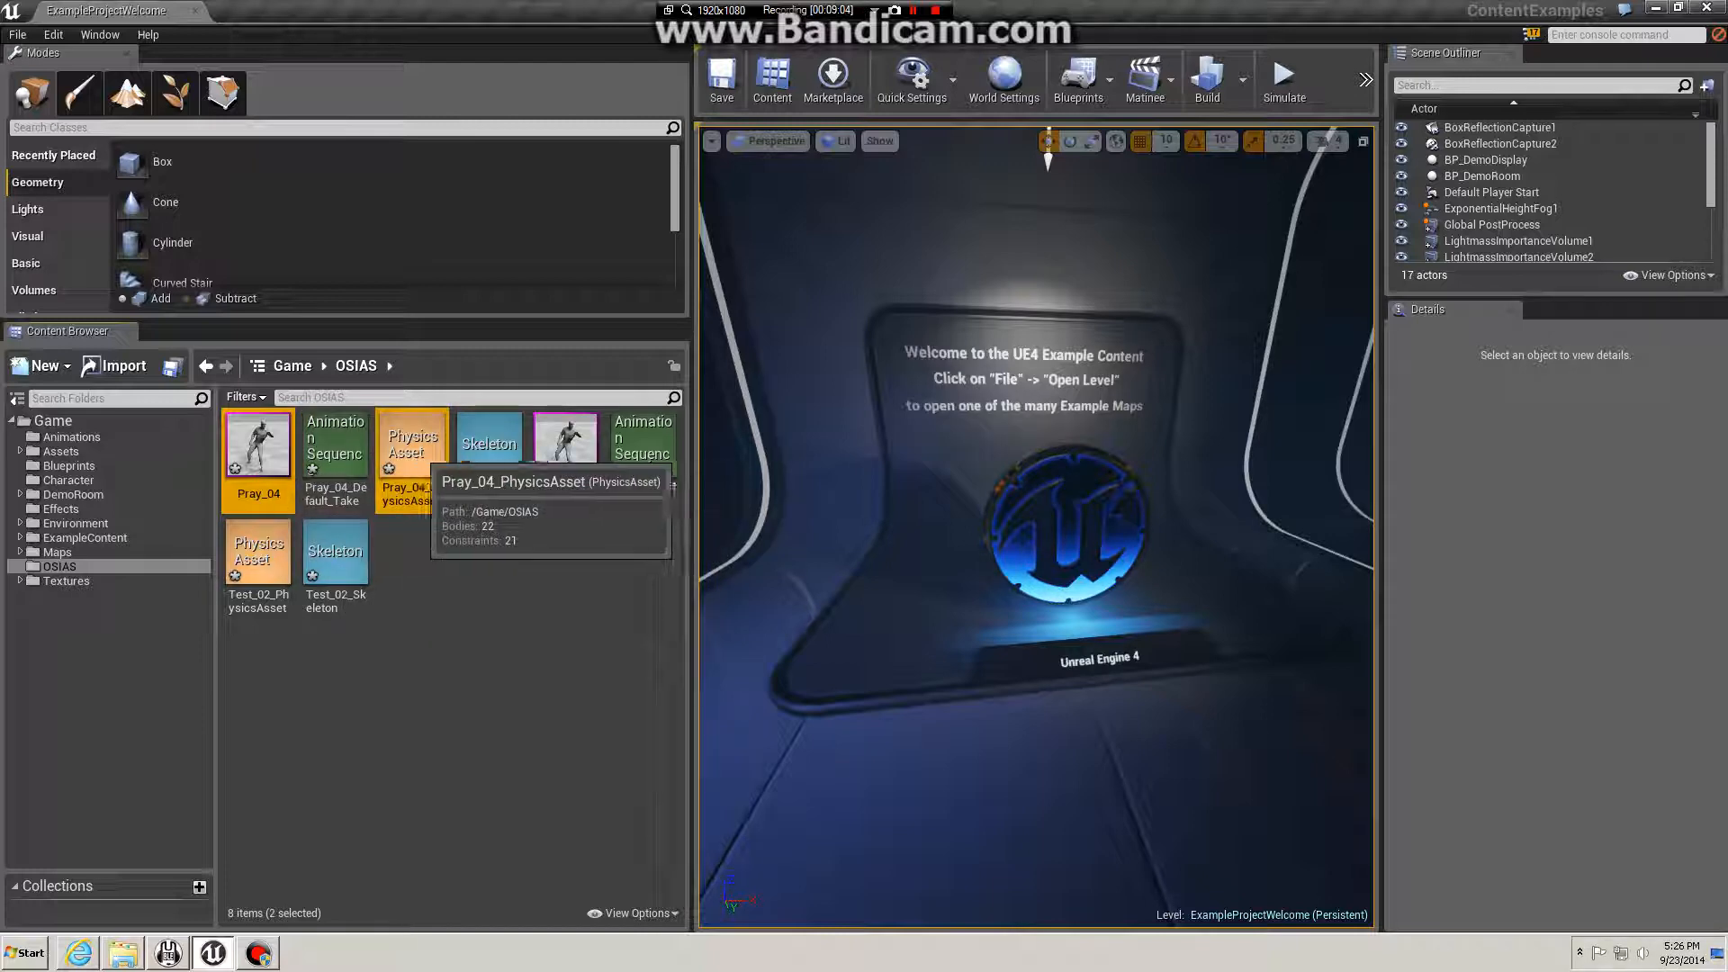
pyautogui.keyDown('ctrl'); pyautogui.click(489, 459); pyautogui.keyUp('ctrl')
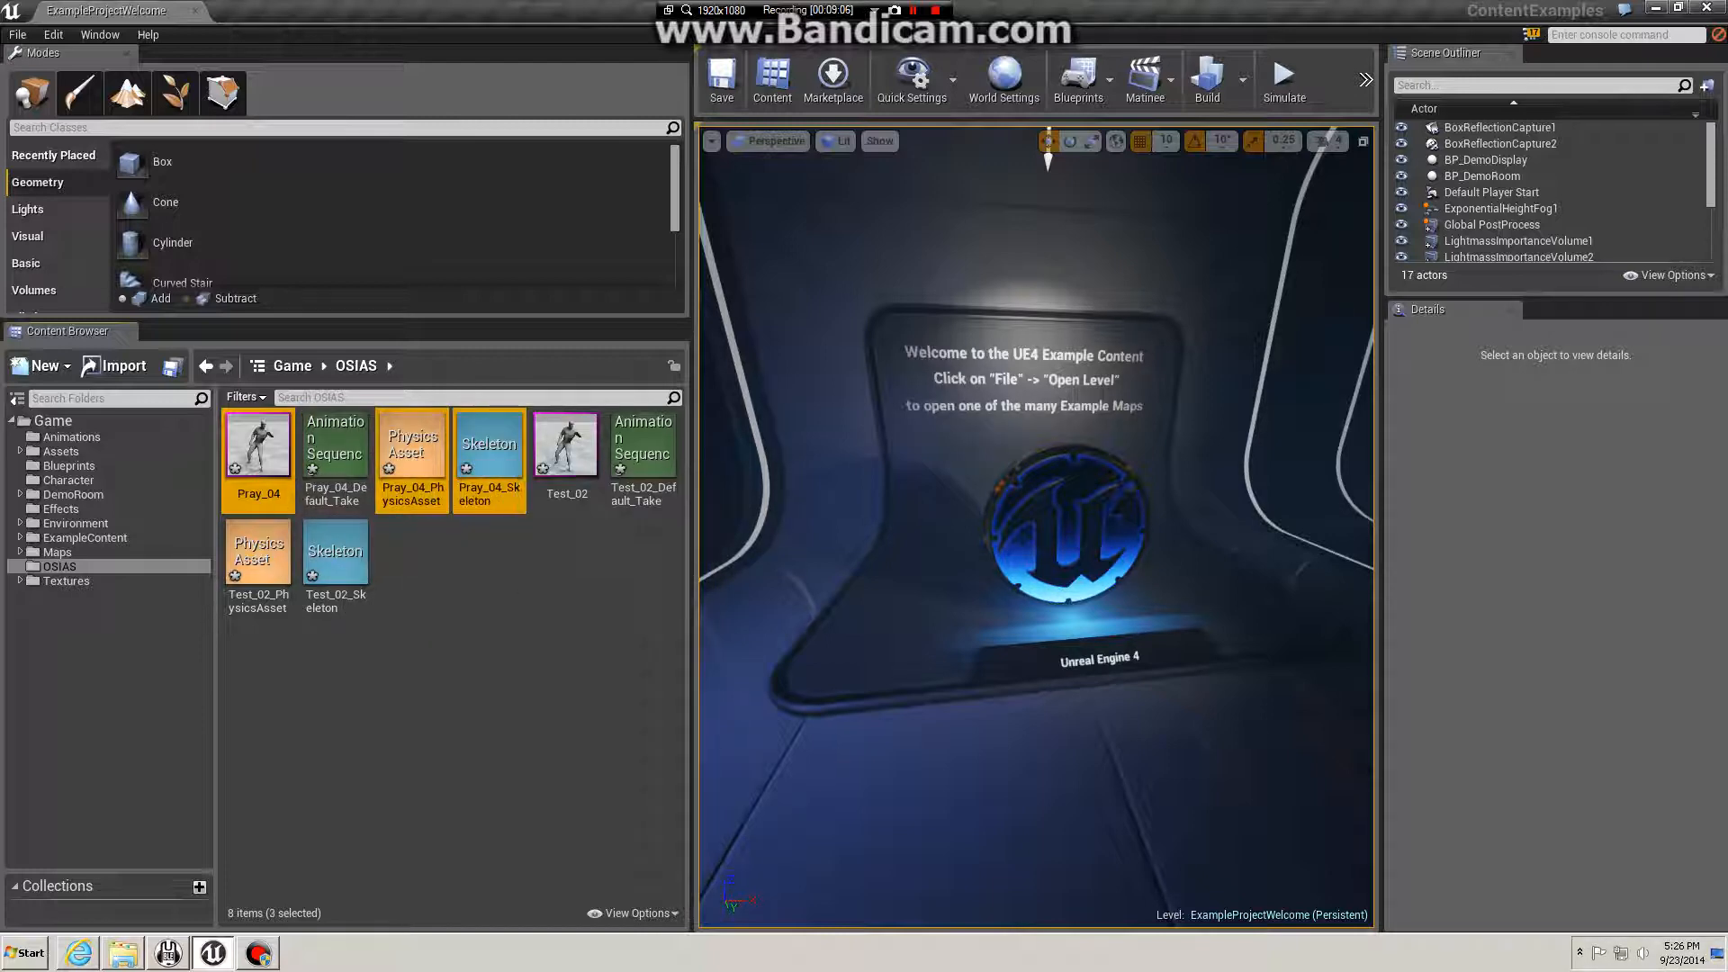
pyautogui.press('Delete')
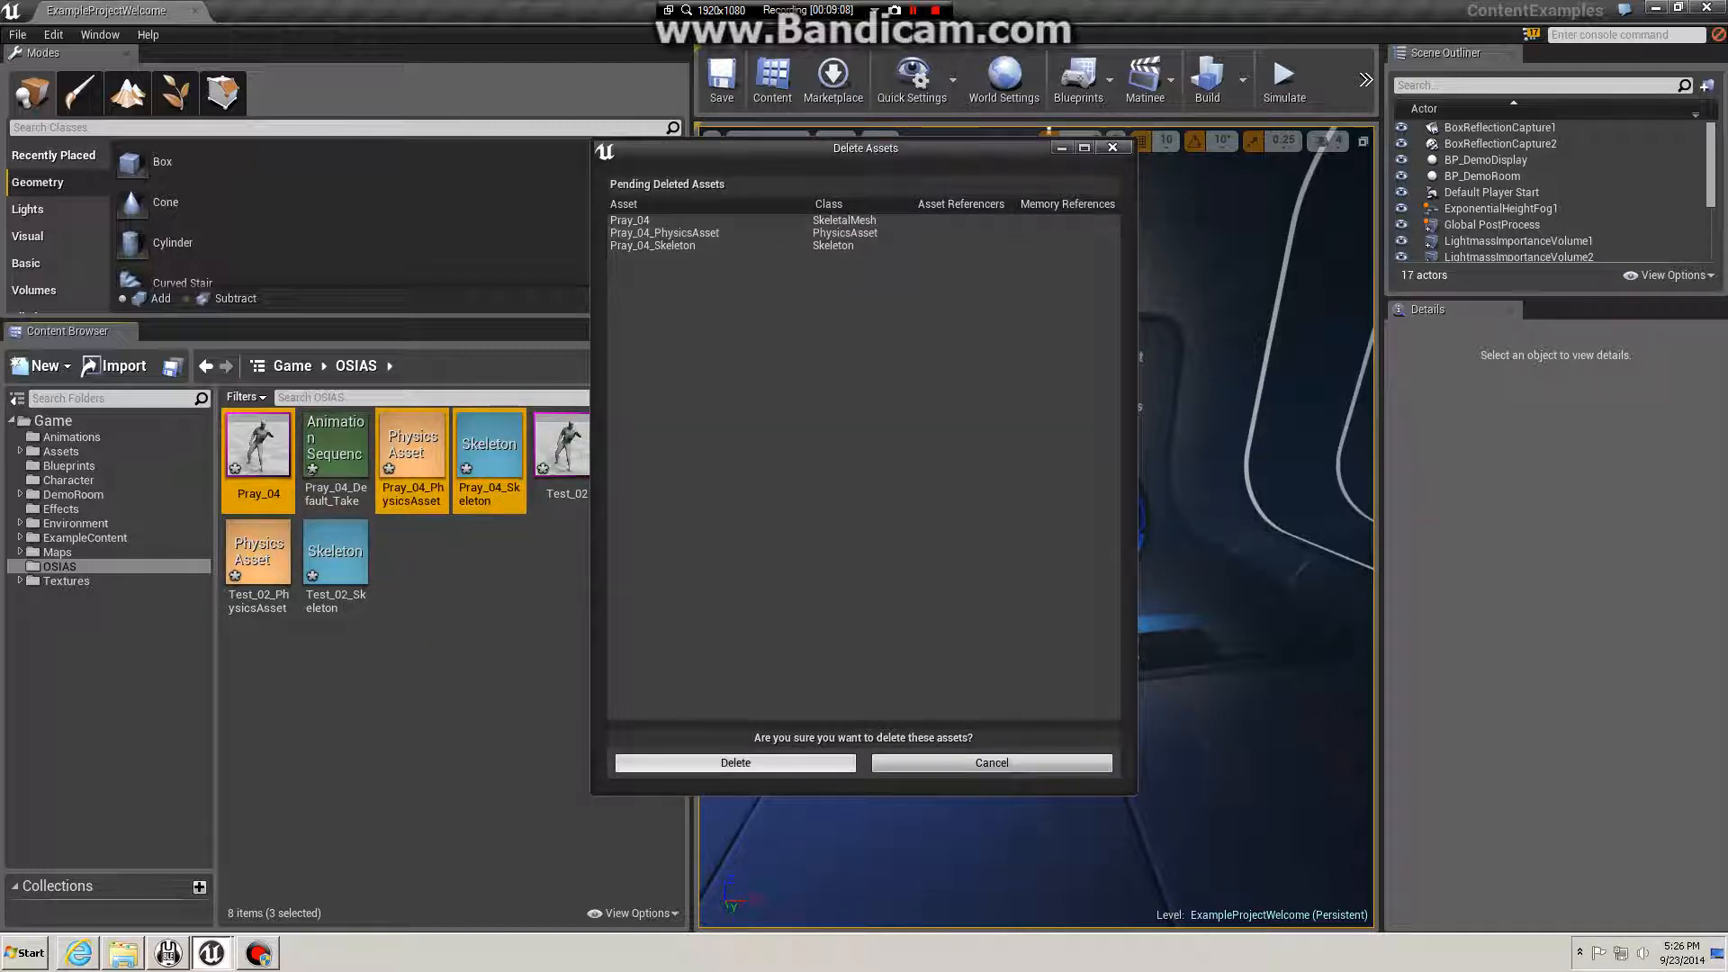
pyautogui.click(991, 763)
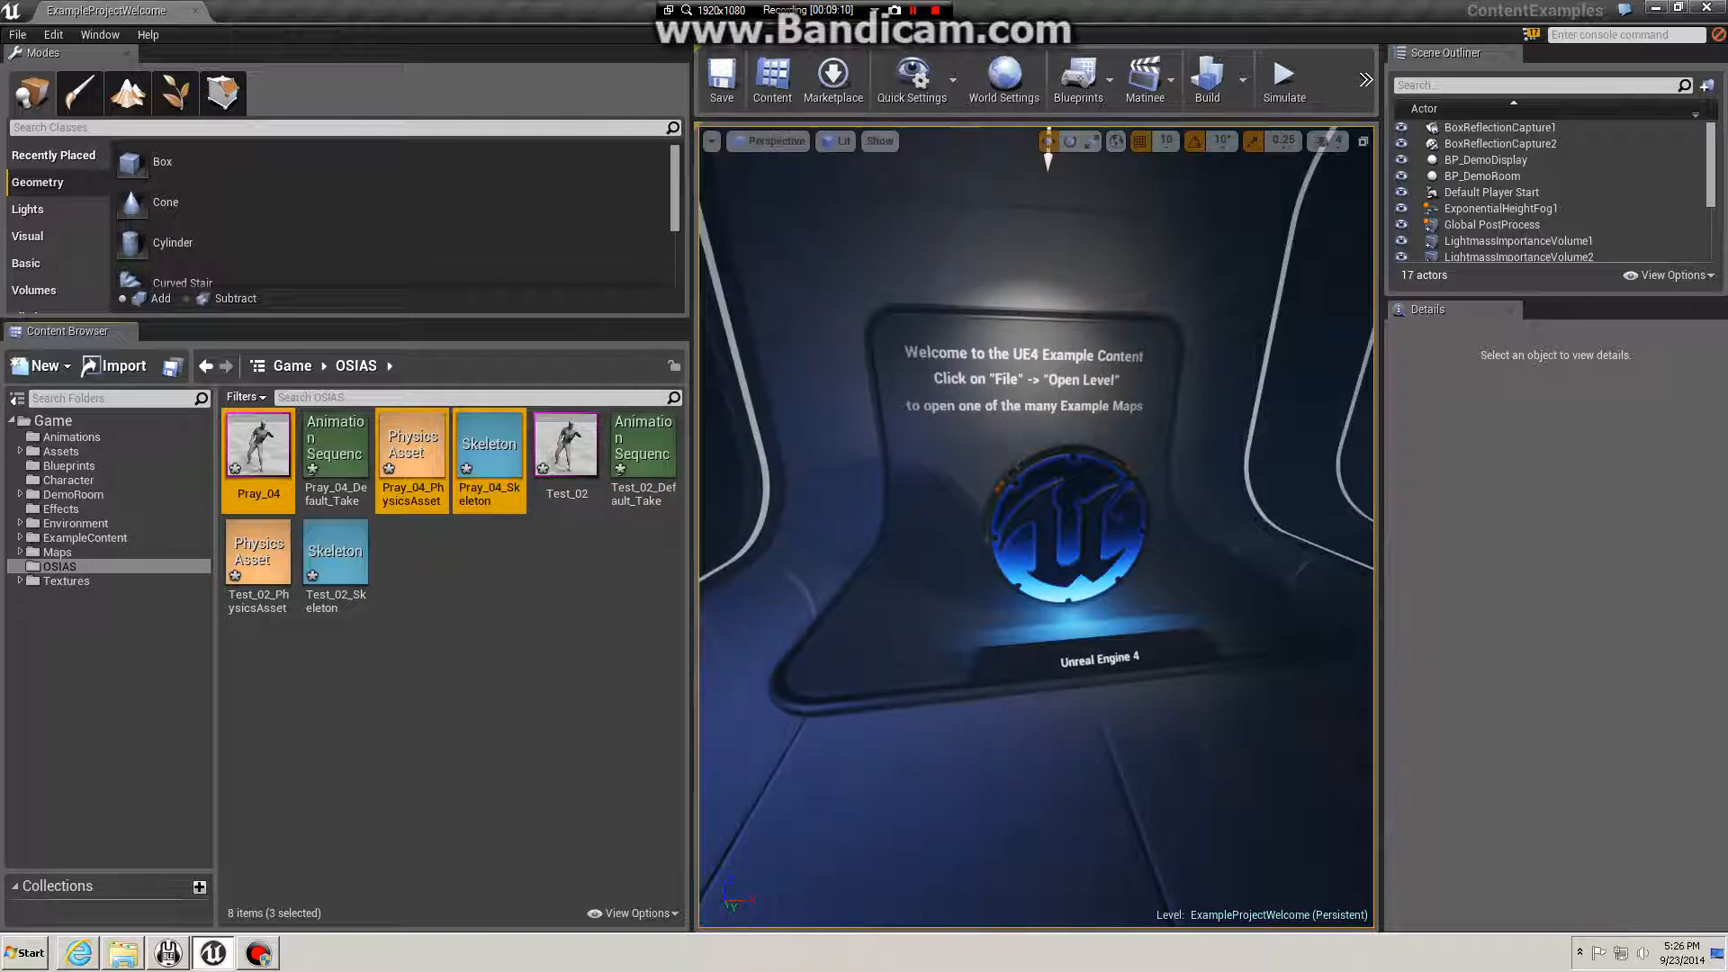
# Step: Force-delete the Test_02 mesh, Test_02_PhysicsAsset and Test_02_Skeleton from OSIAS, keeping the Test_02_Default_Take animation
pyautogui.click(566, 455)
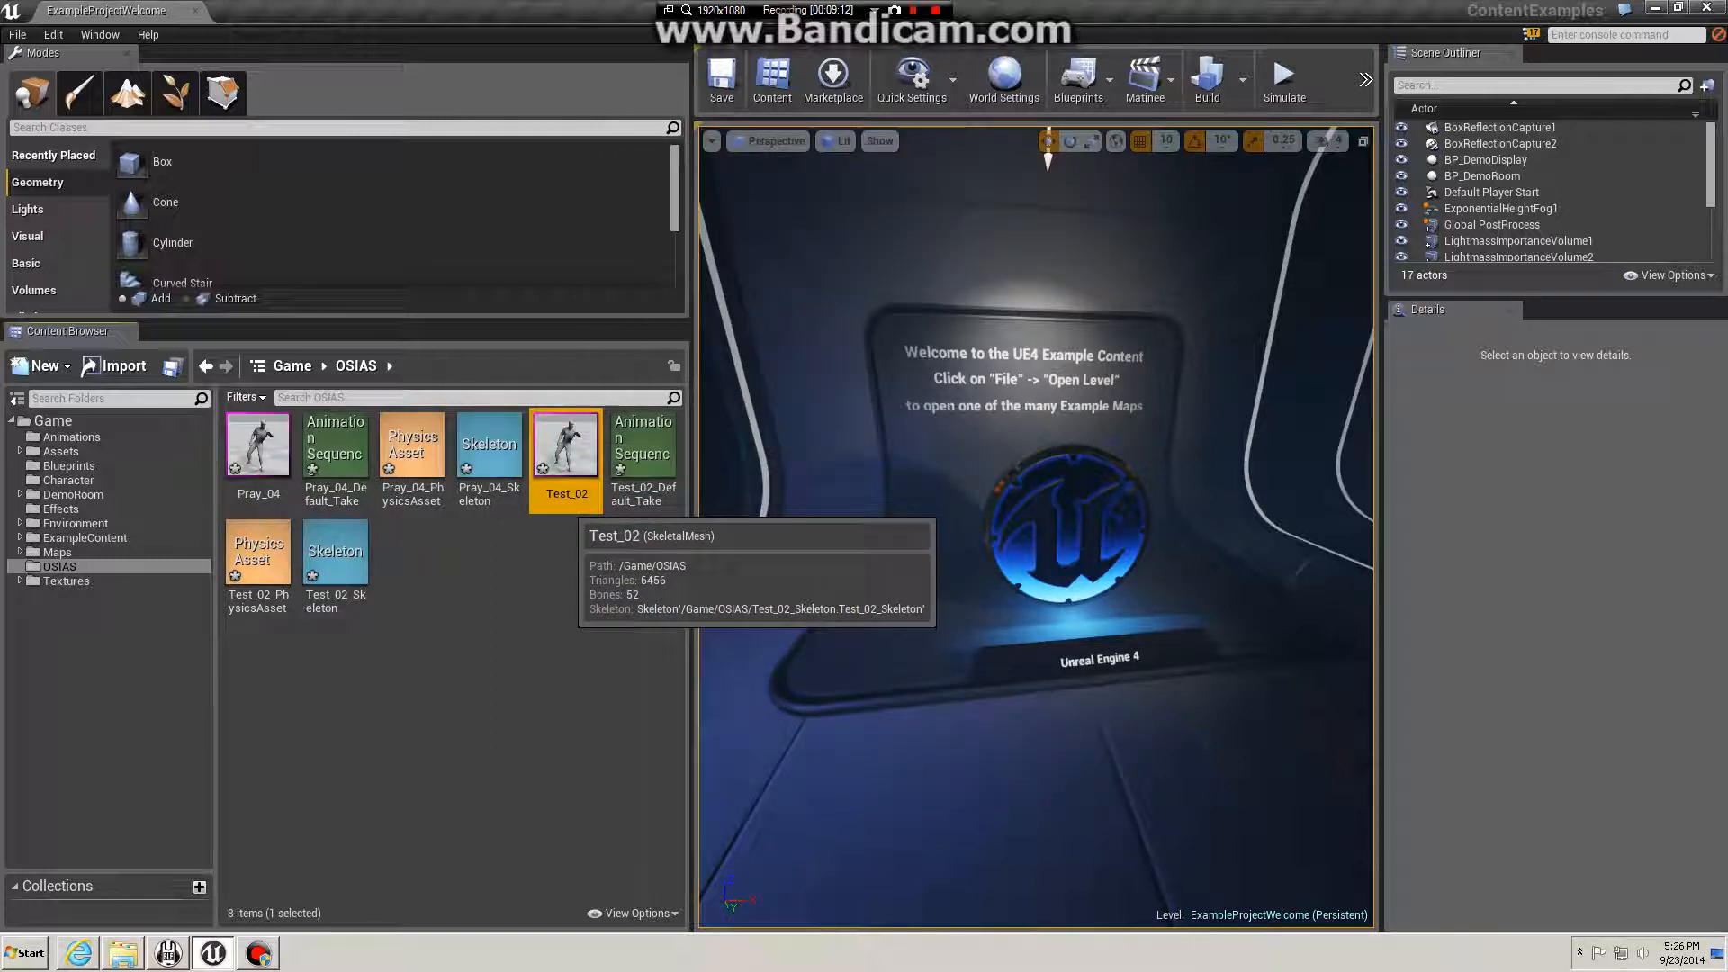
pyautogui.keyDown('ctrl'); pyautogui.click(258, 550); pyautogui.keyUp('ctrl')
pyautogui.keyDown('ctrl'); pyautogui.click(335, 551); pyautogui.keyUp('ctrl')
pyautogui.press('Delete')
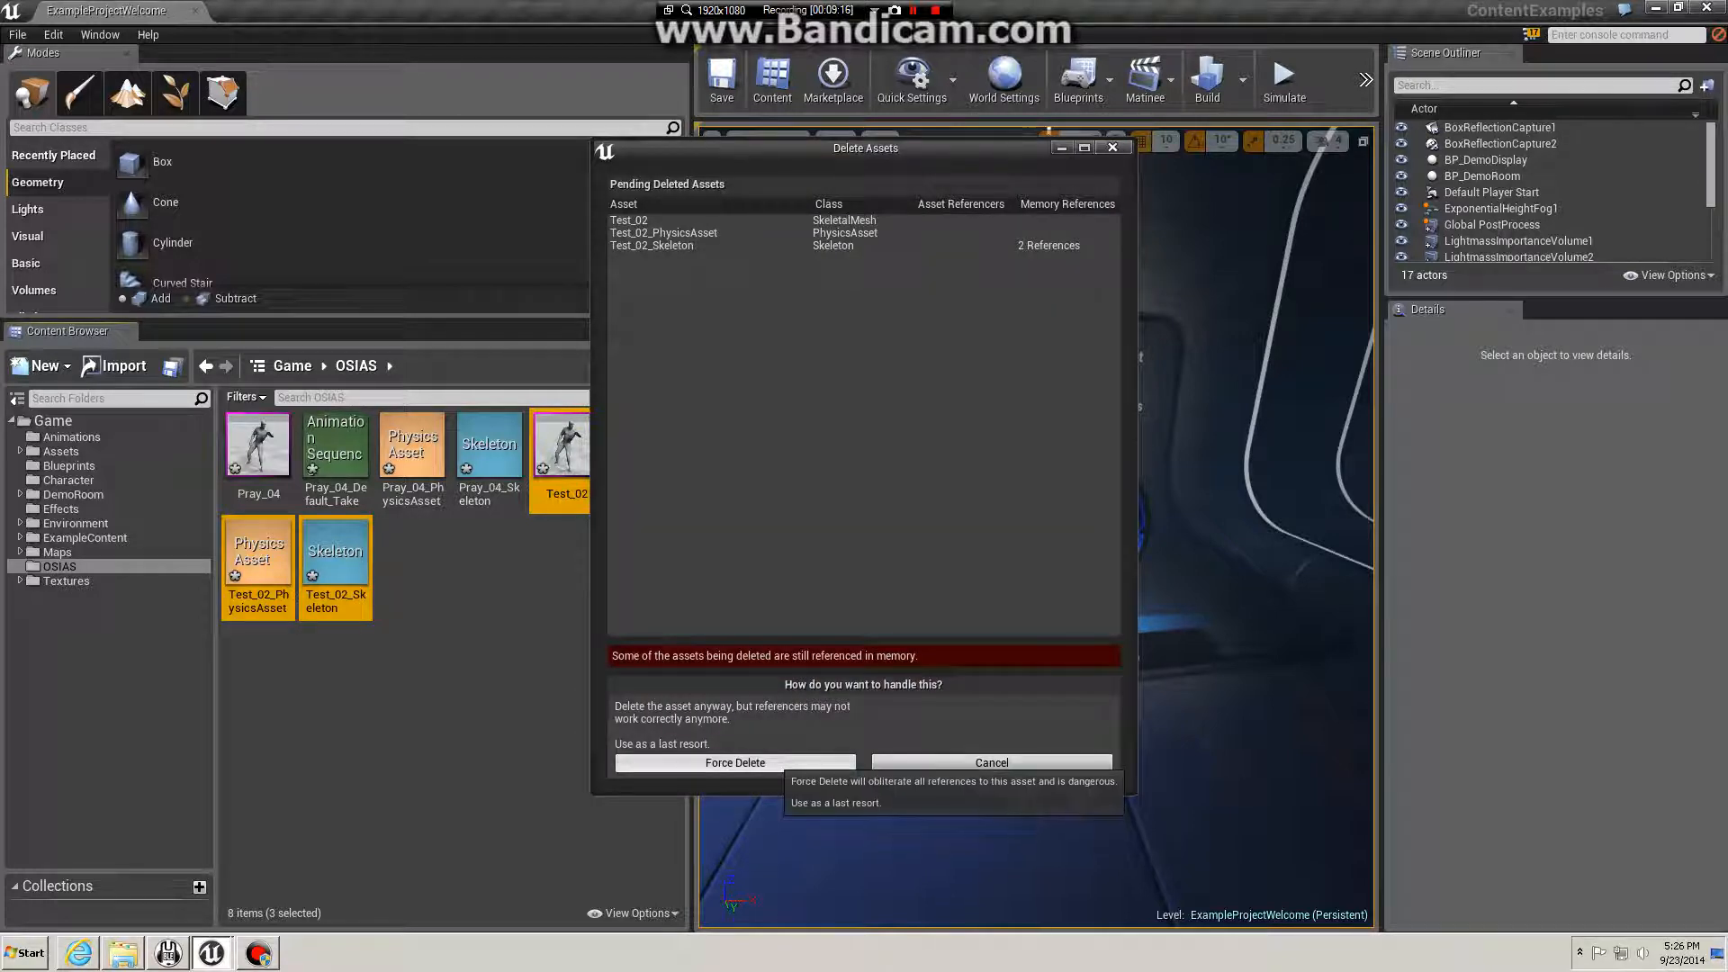
pyautogui.click(773, 763)
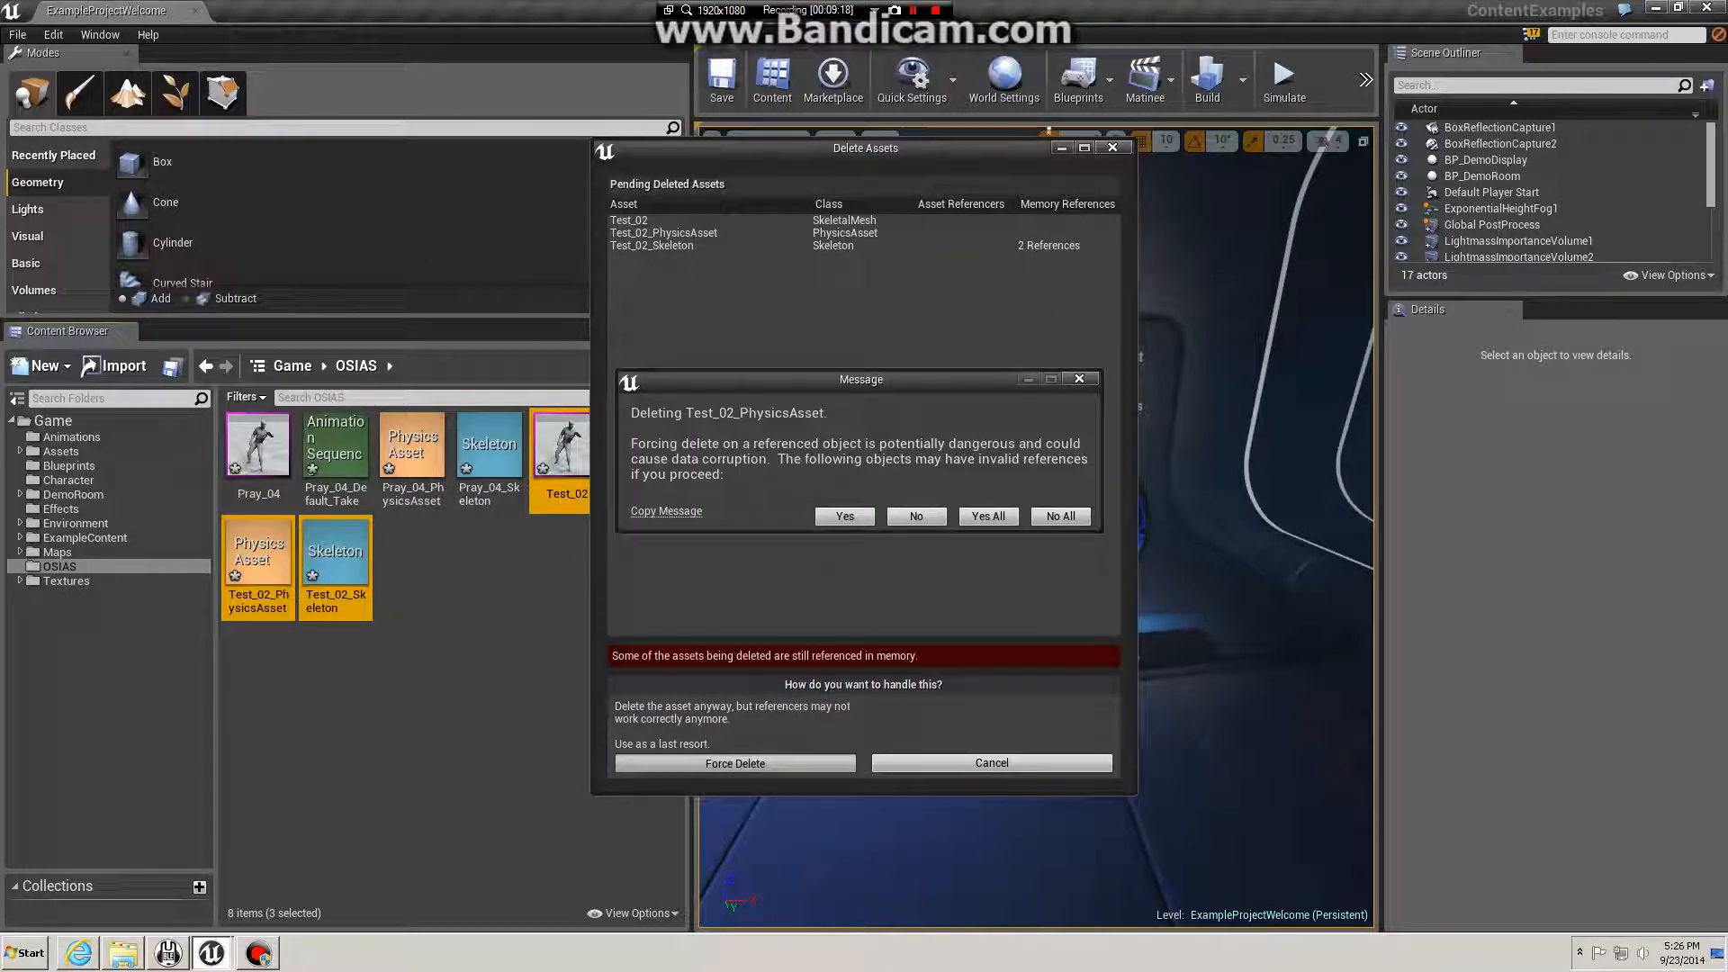
pyautogui.click(844, 515)
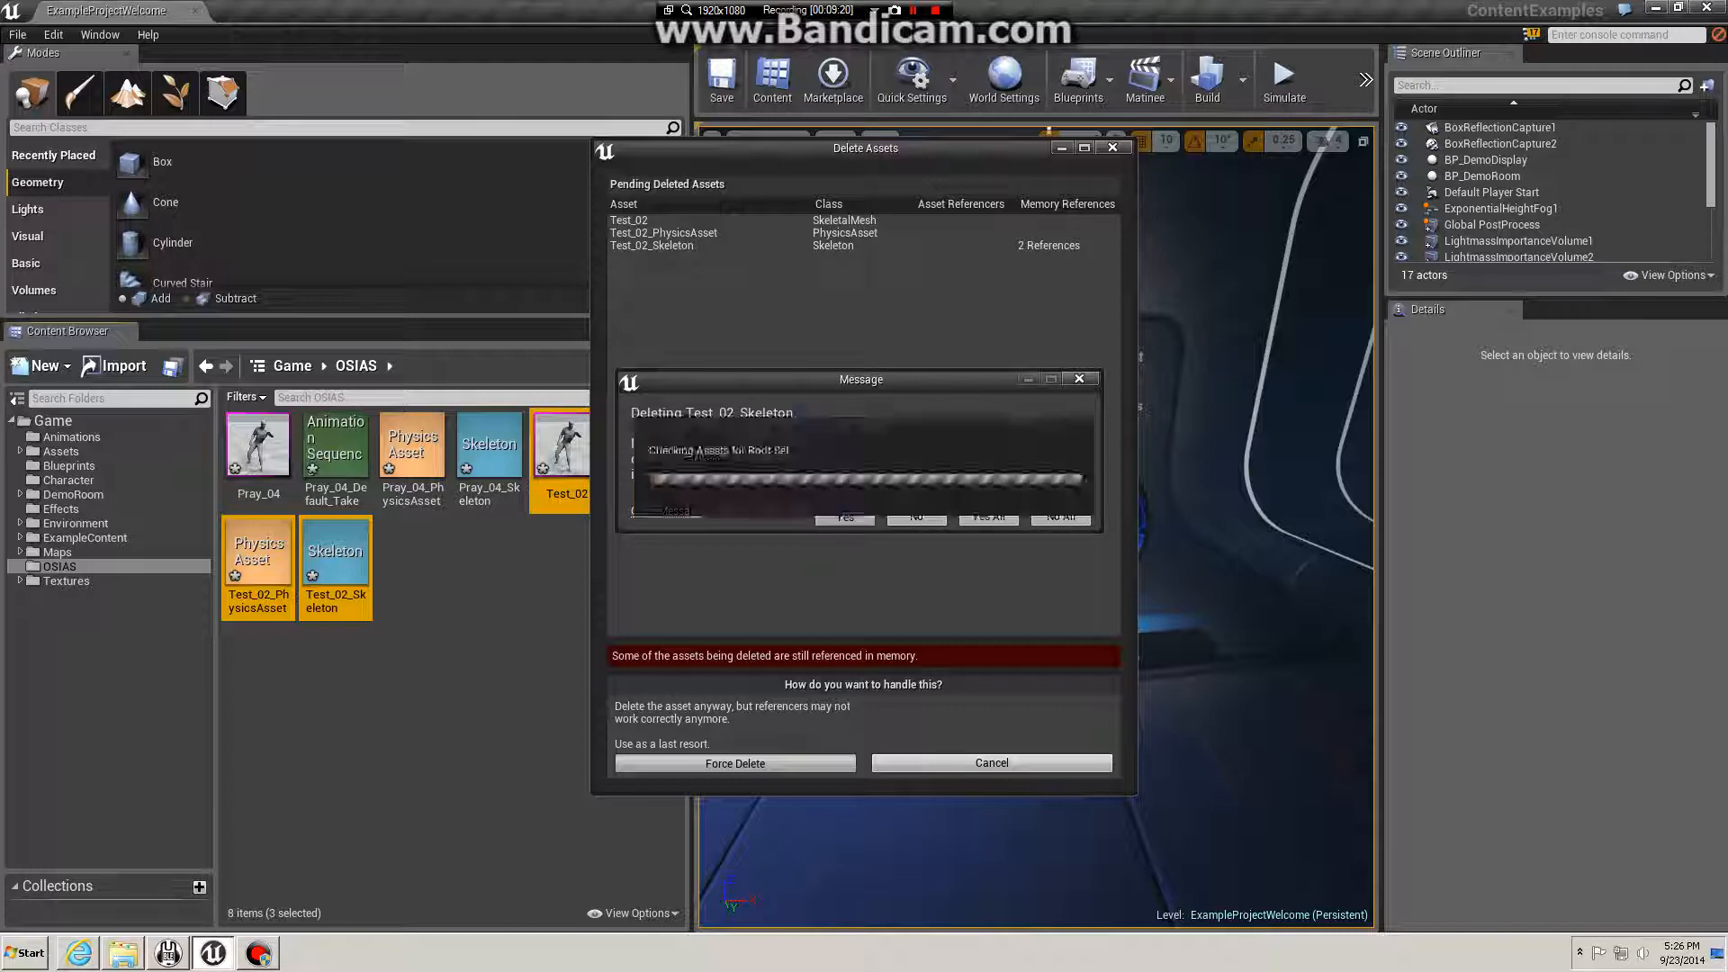
# Step: Assign Pray_04_Skeleton as the new skeleton for Pray_04_Default_Take, preview the animation on the Pray_04 mesh, and close the editor
pyautogui.doubleClick(331, 454)
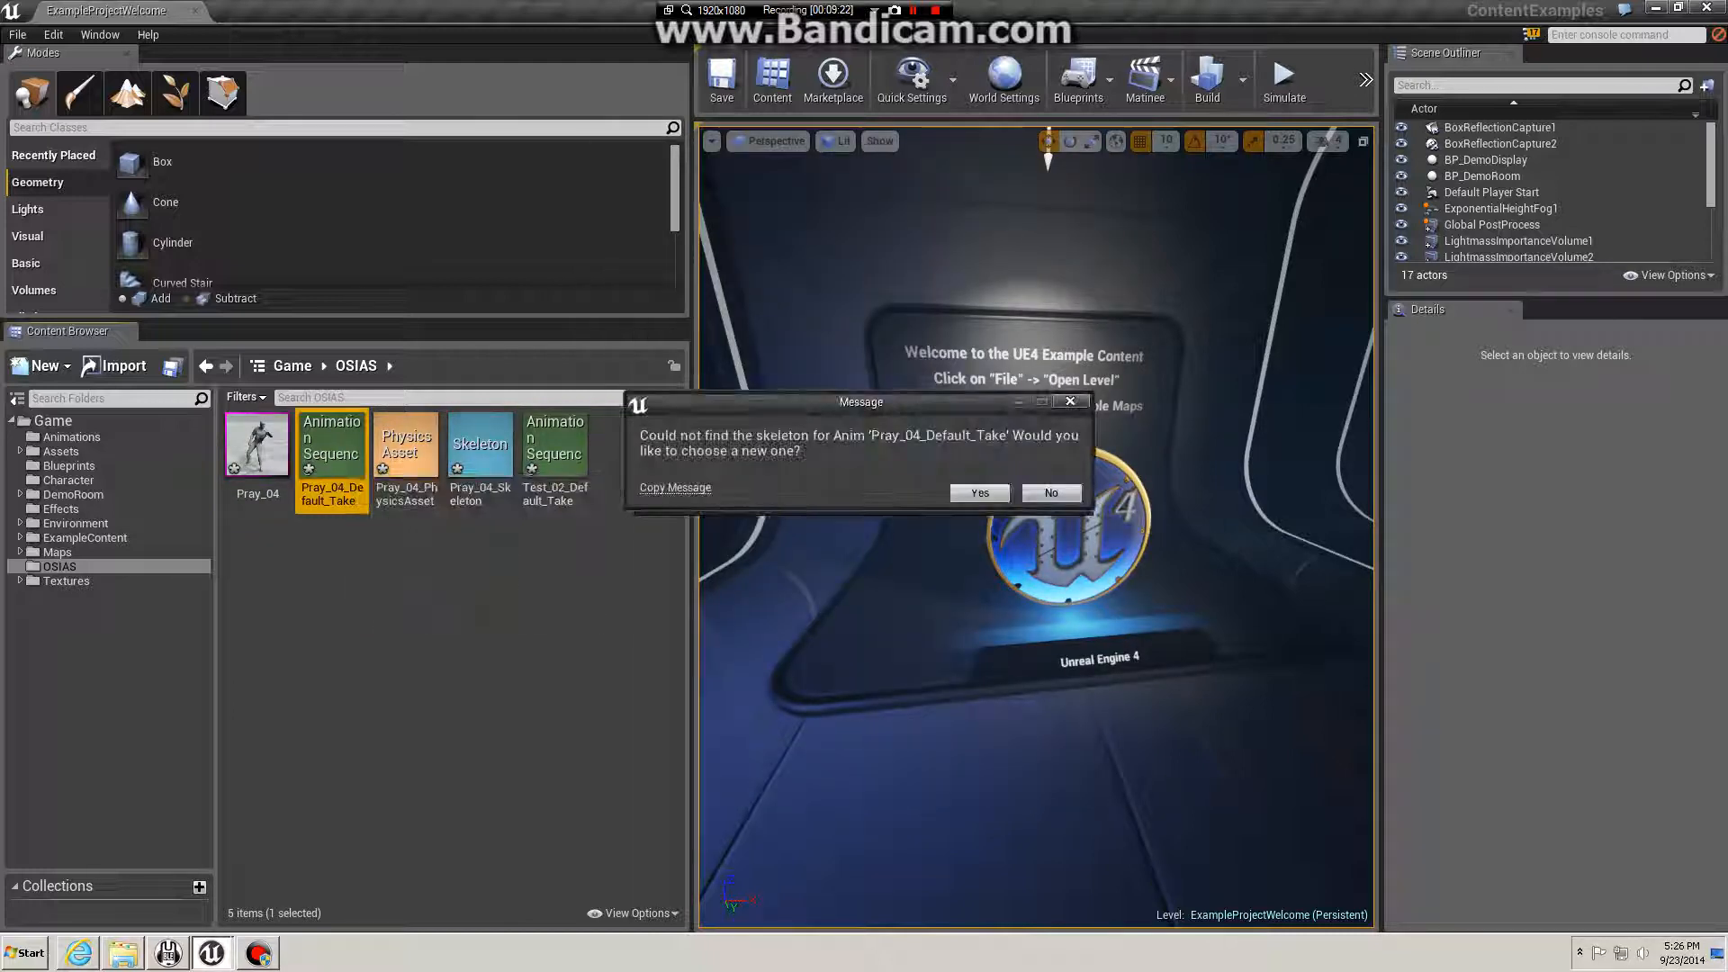
pyautogui.click(979, 493)
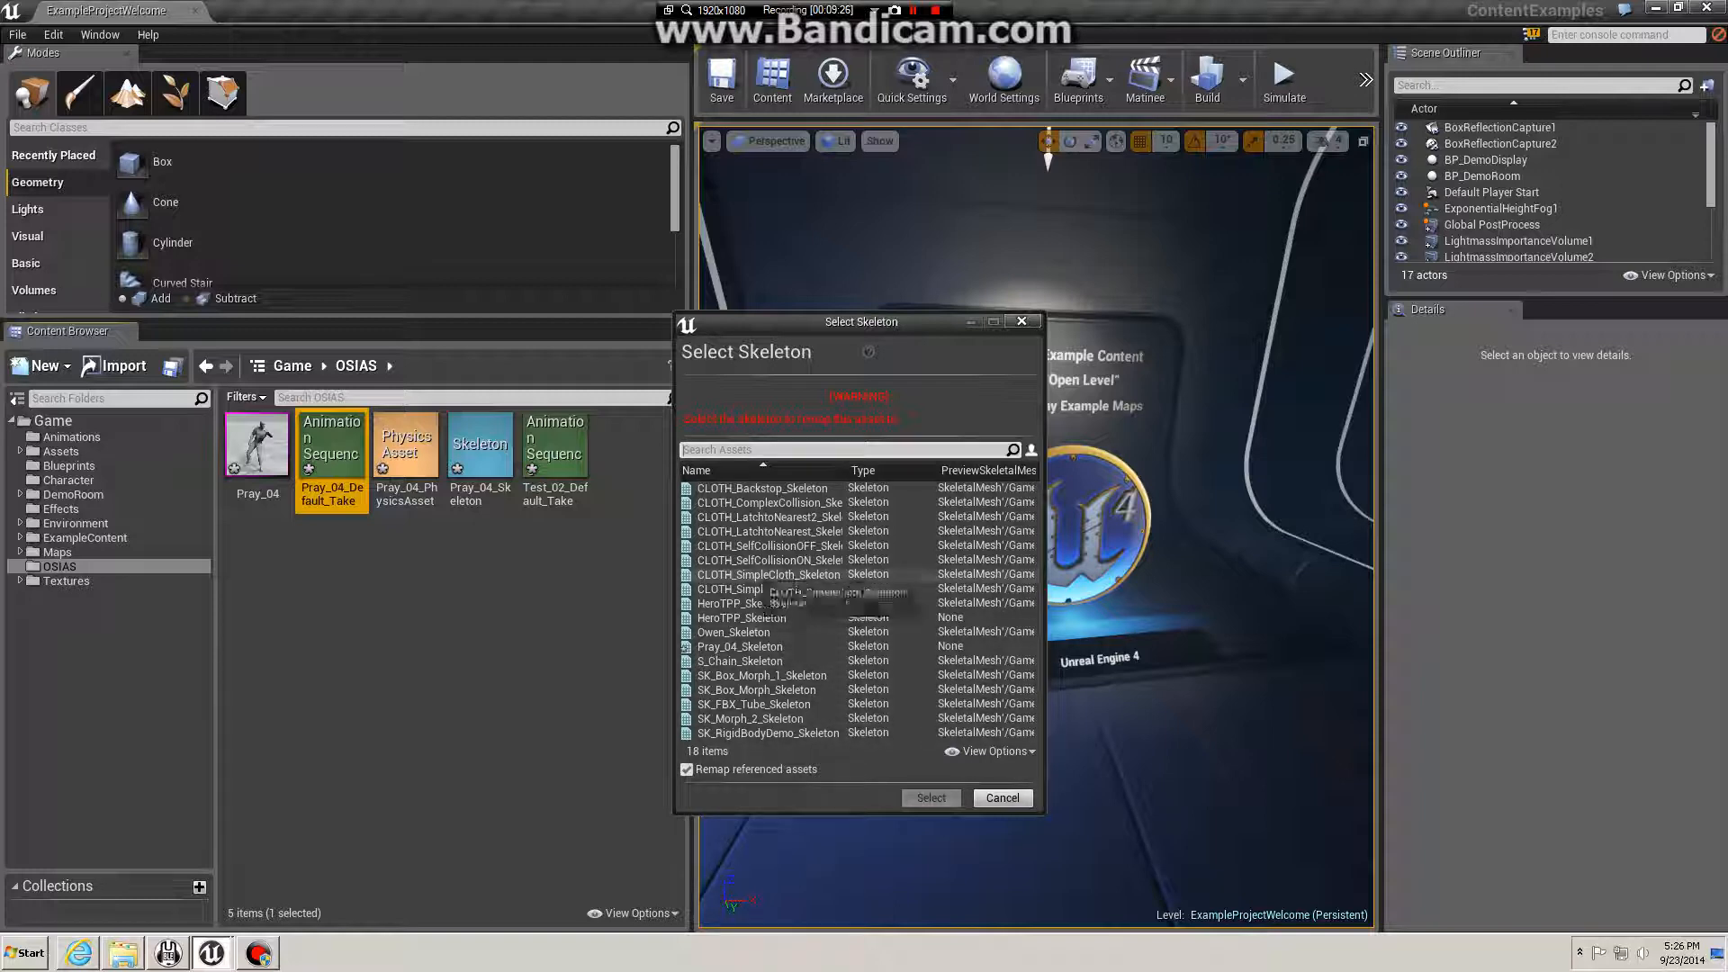
pyautogui.click(740, 646)
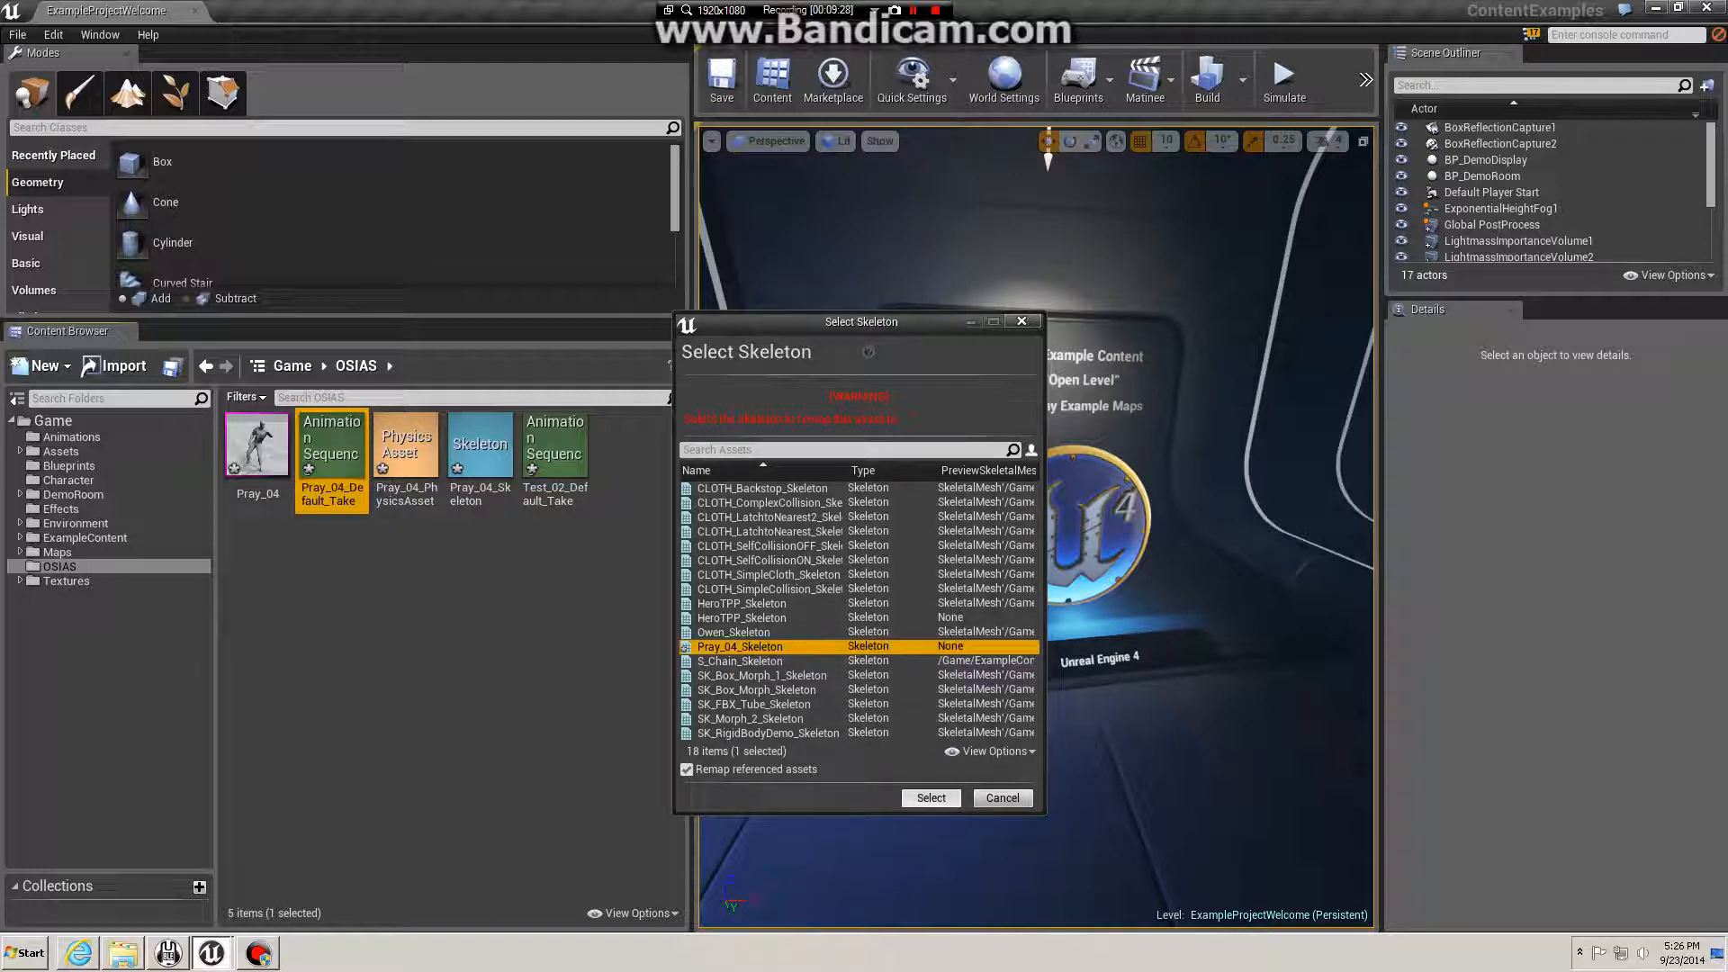
pyautogui.click(931, 797)
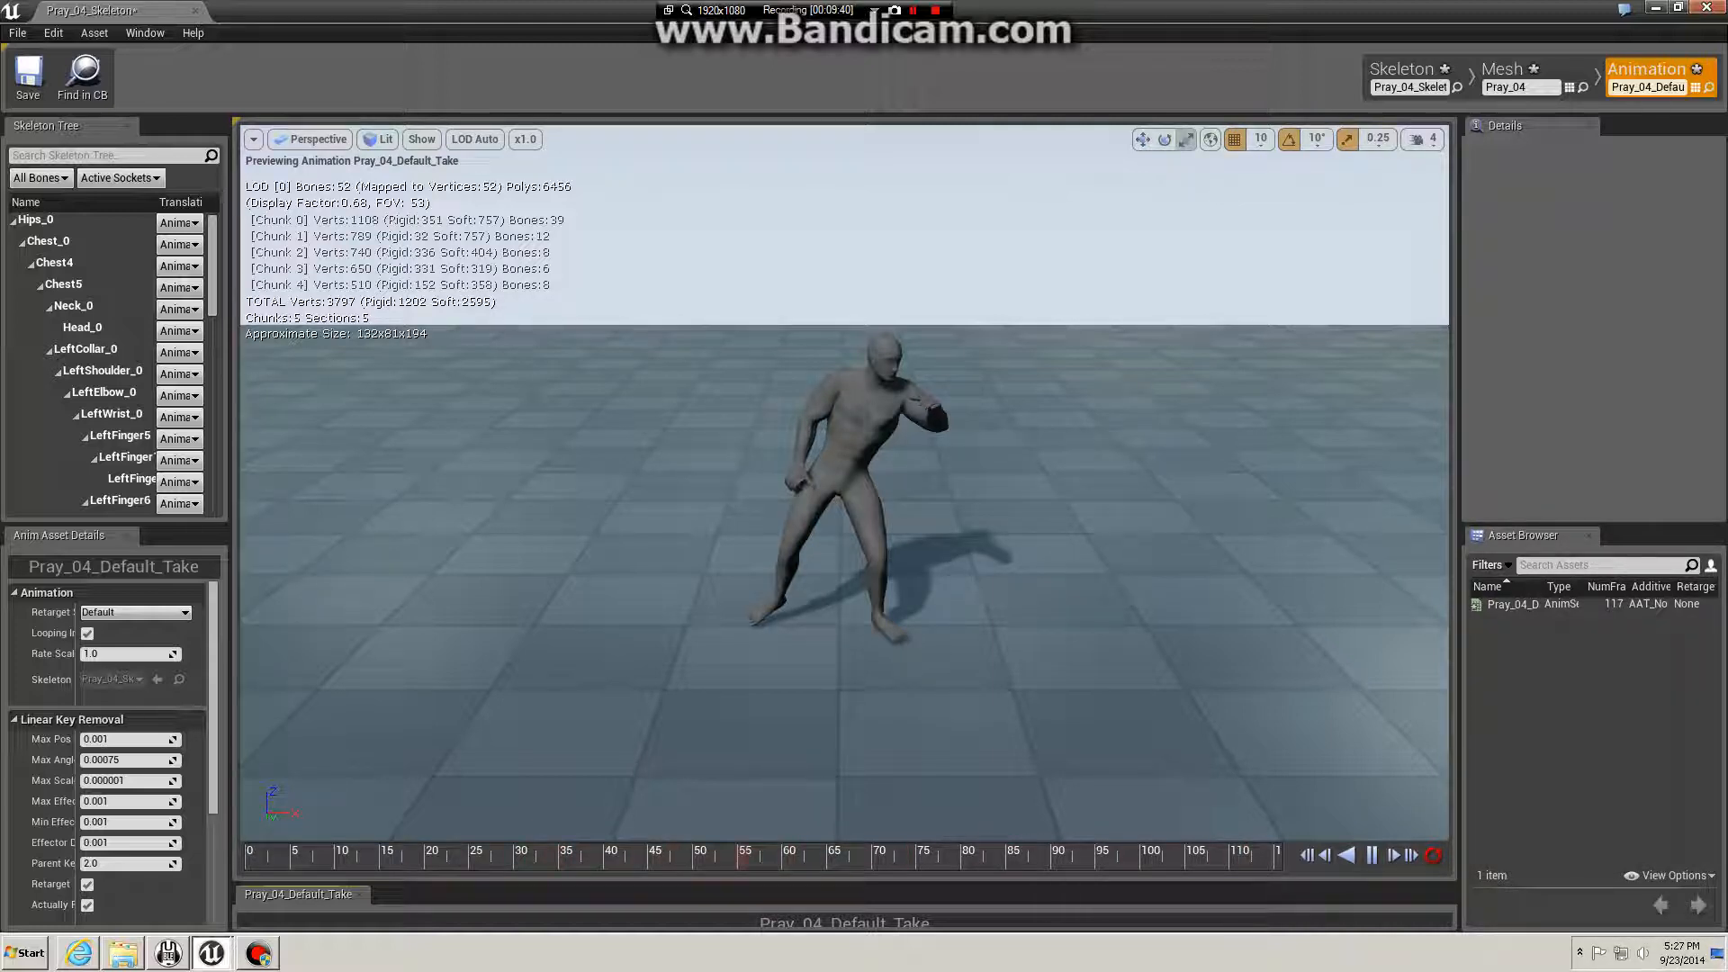
pyautogui.hotkey('alt', 'F4')
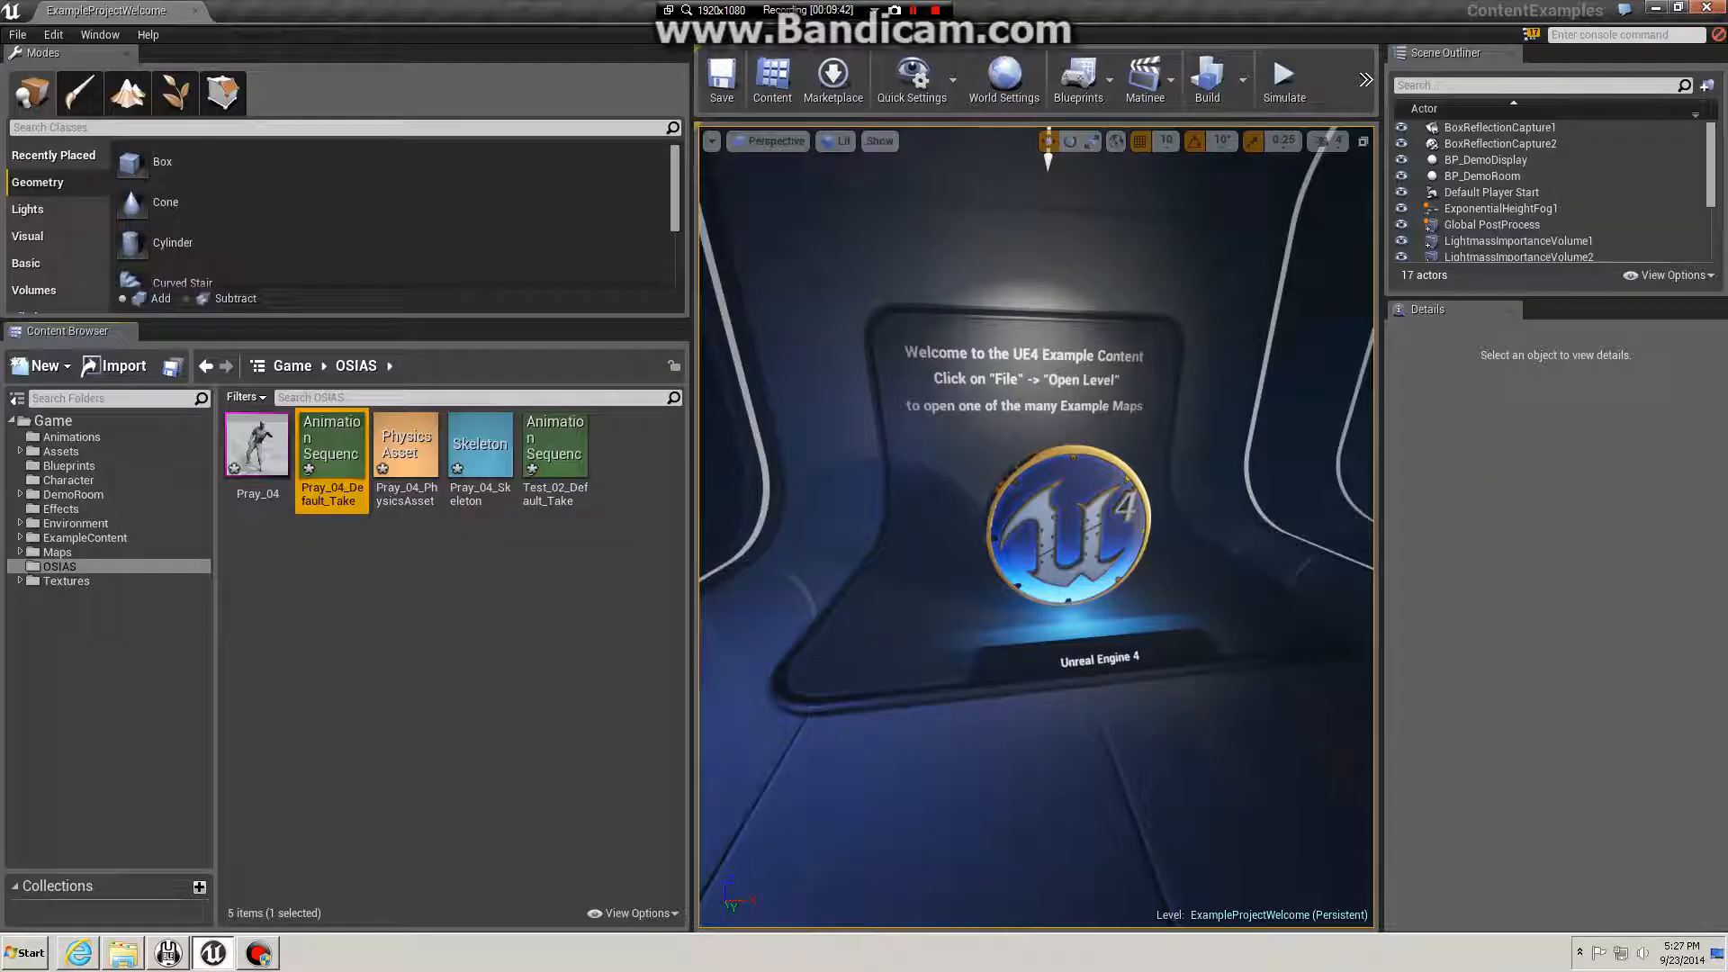